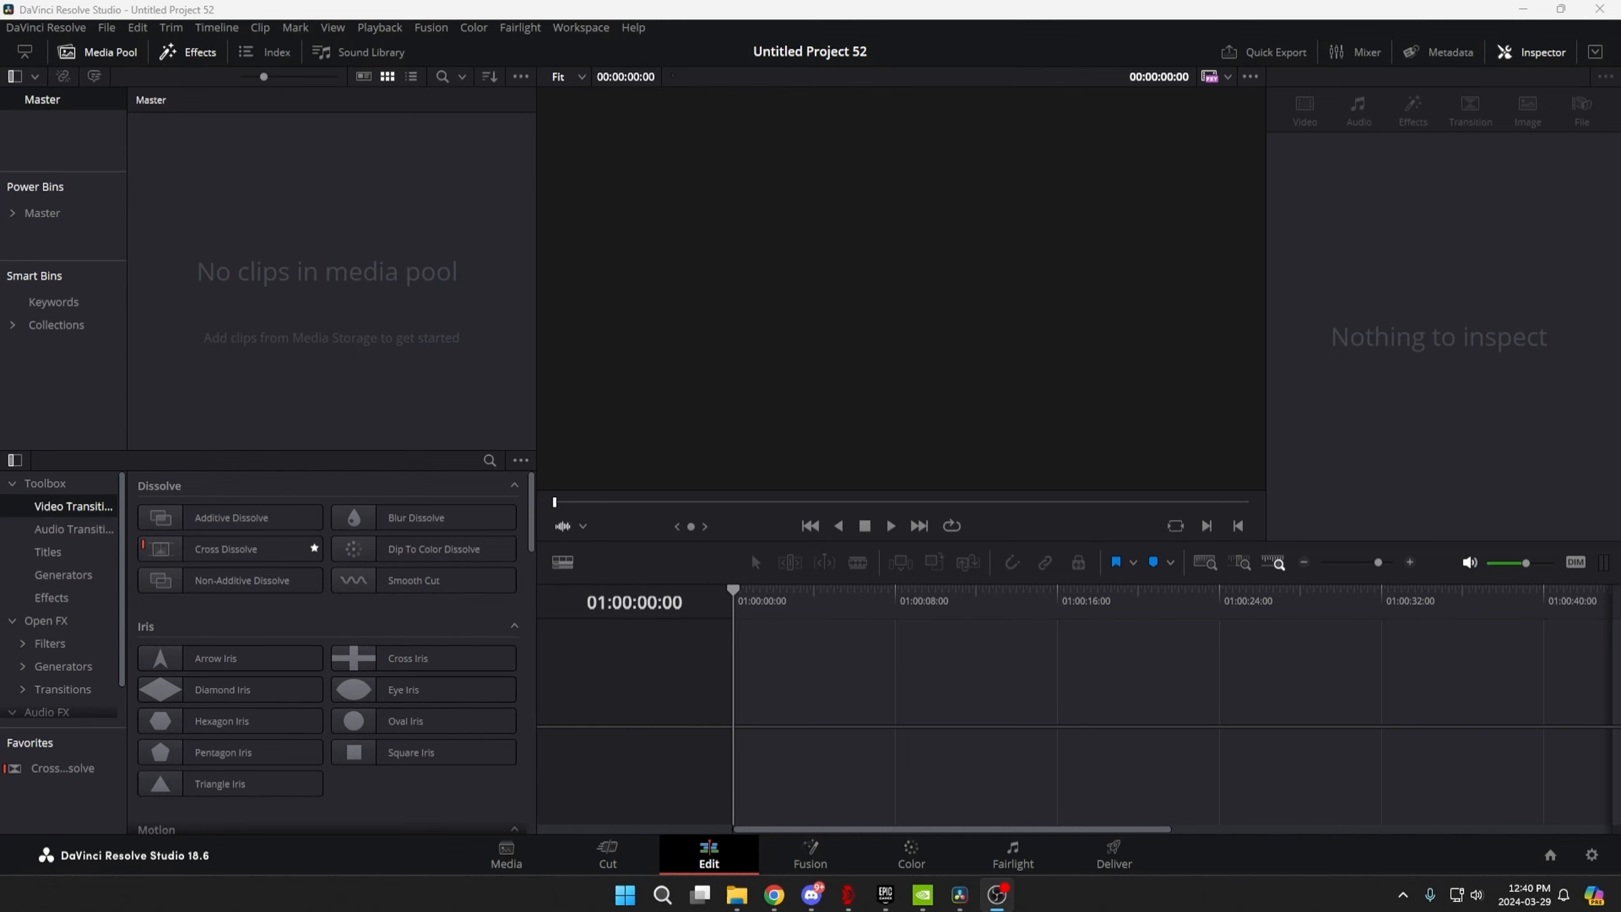
# Change the project's timeline frame rate in the project settings, then open File Explorer to bring in the media.
pyautogui.click(1418, 734)
pyautogui.click(1590, 856)
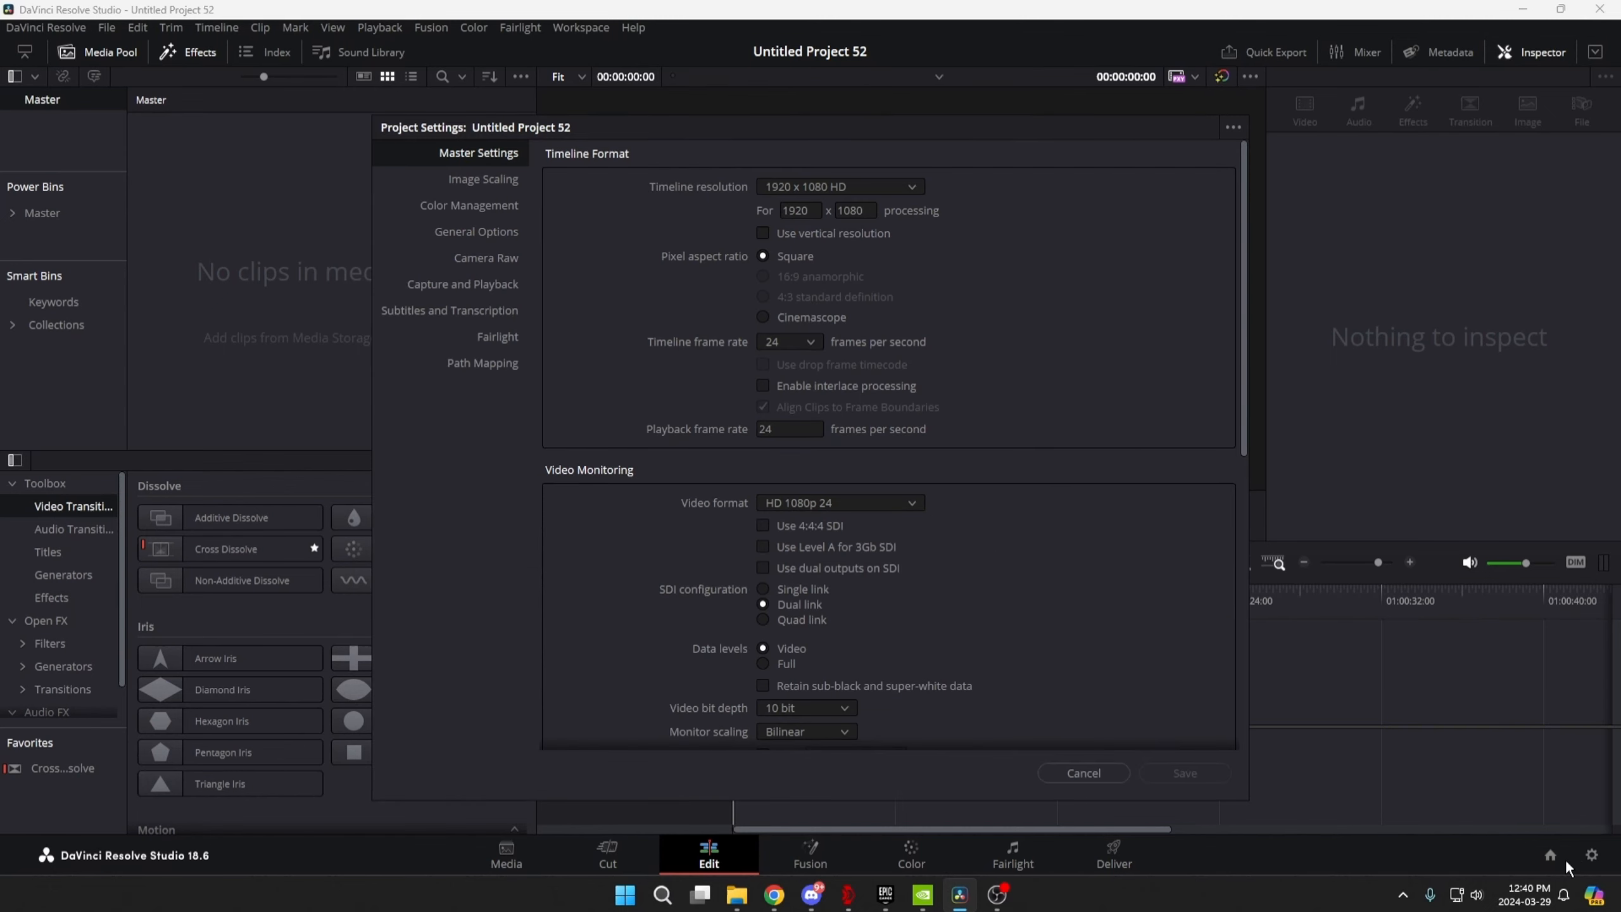
pyautogui.click(798, 344)
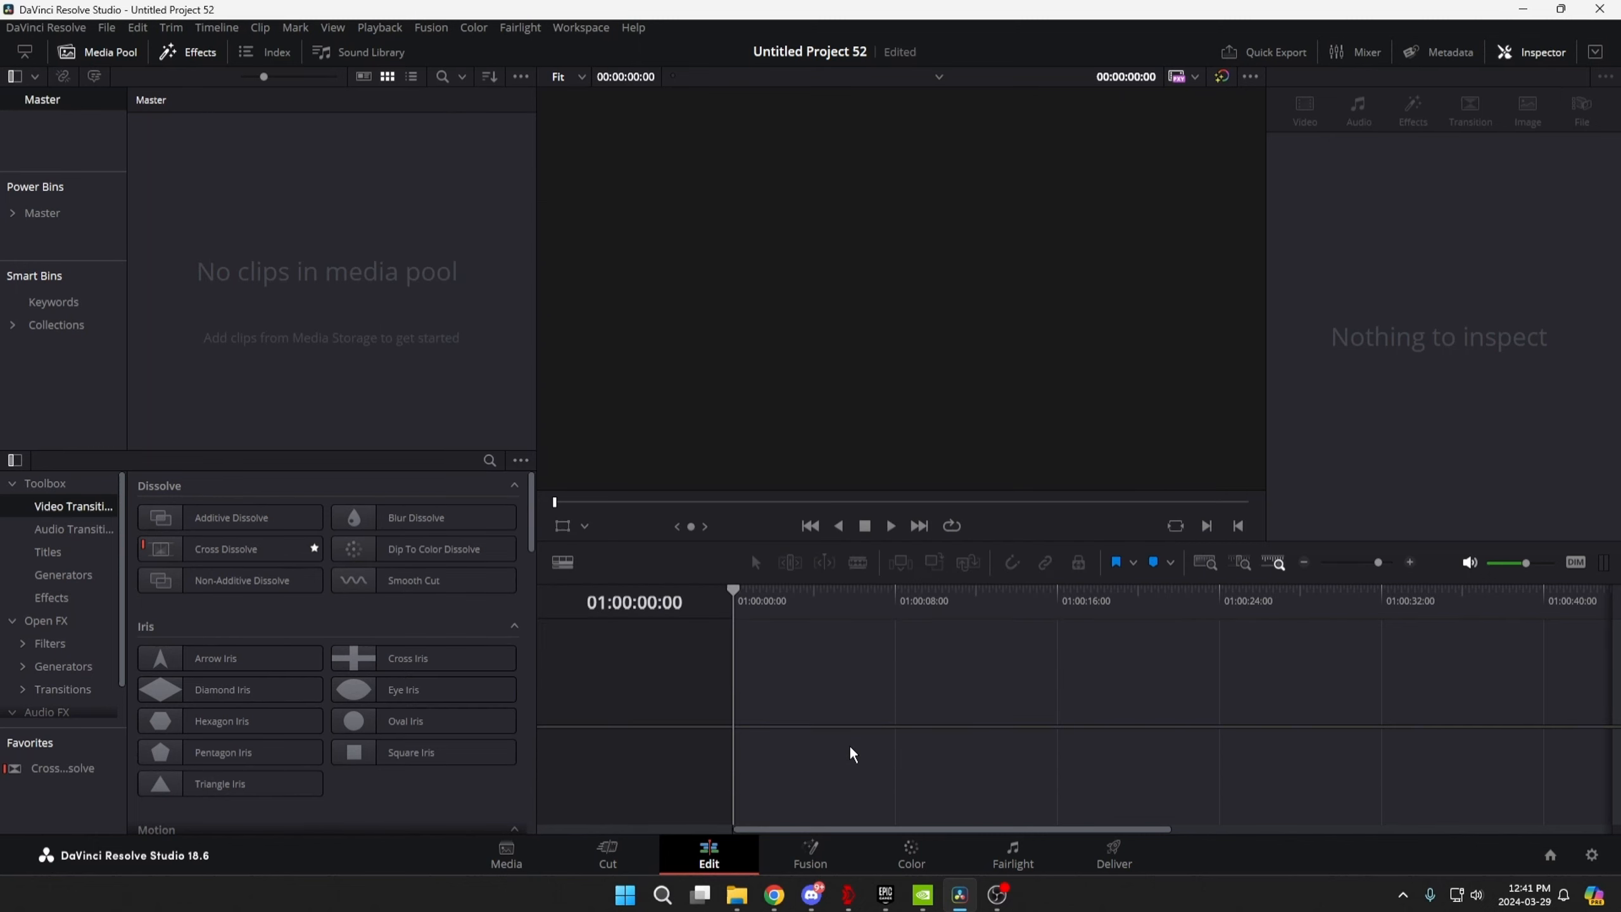
pyautogui.press('super+e')
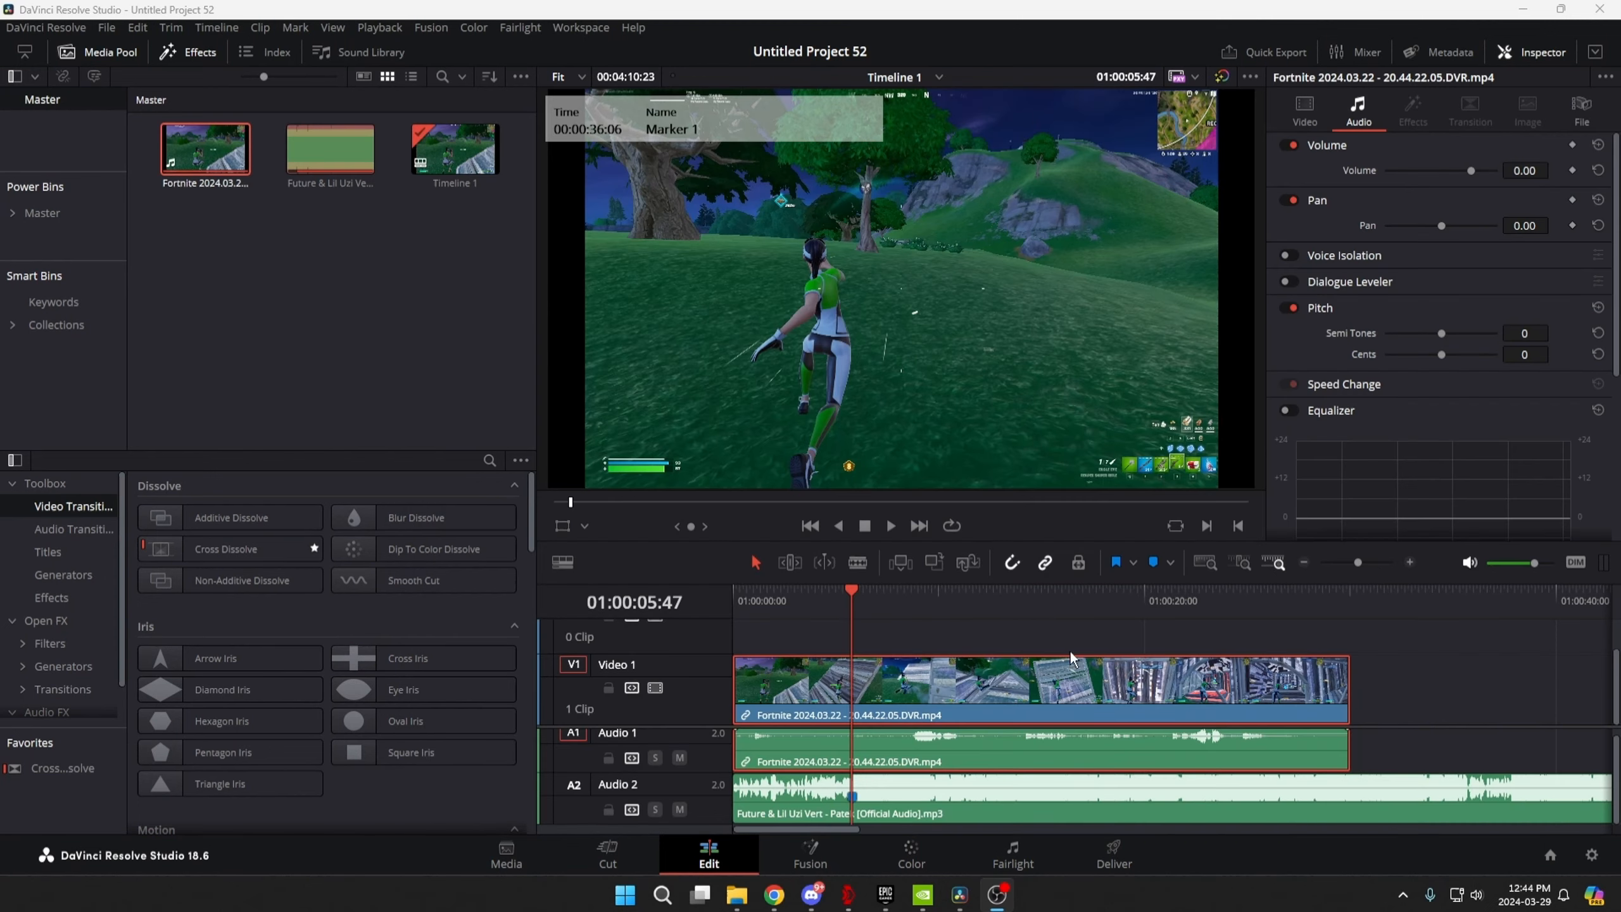
# Set the scaling of the Fortnite gameplay clip to Stretch in its retime and scaling settings.
pyautogui.click(928, 805)
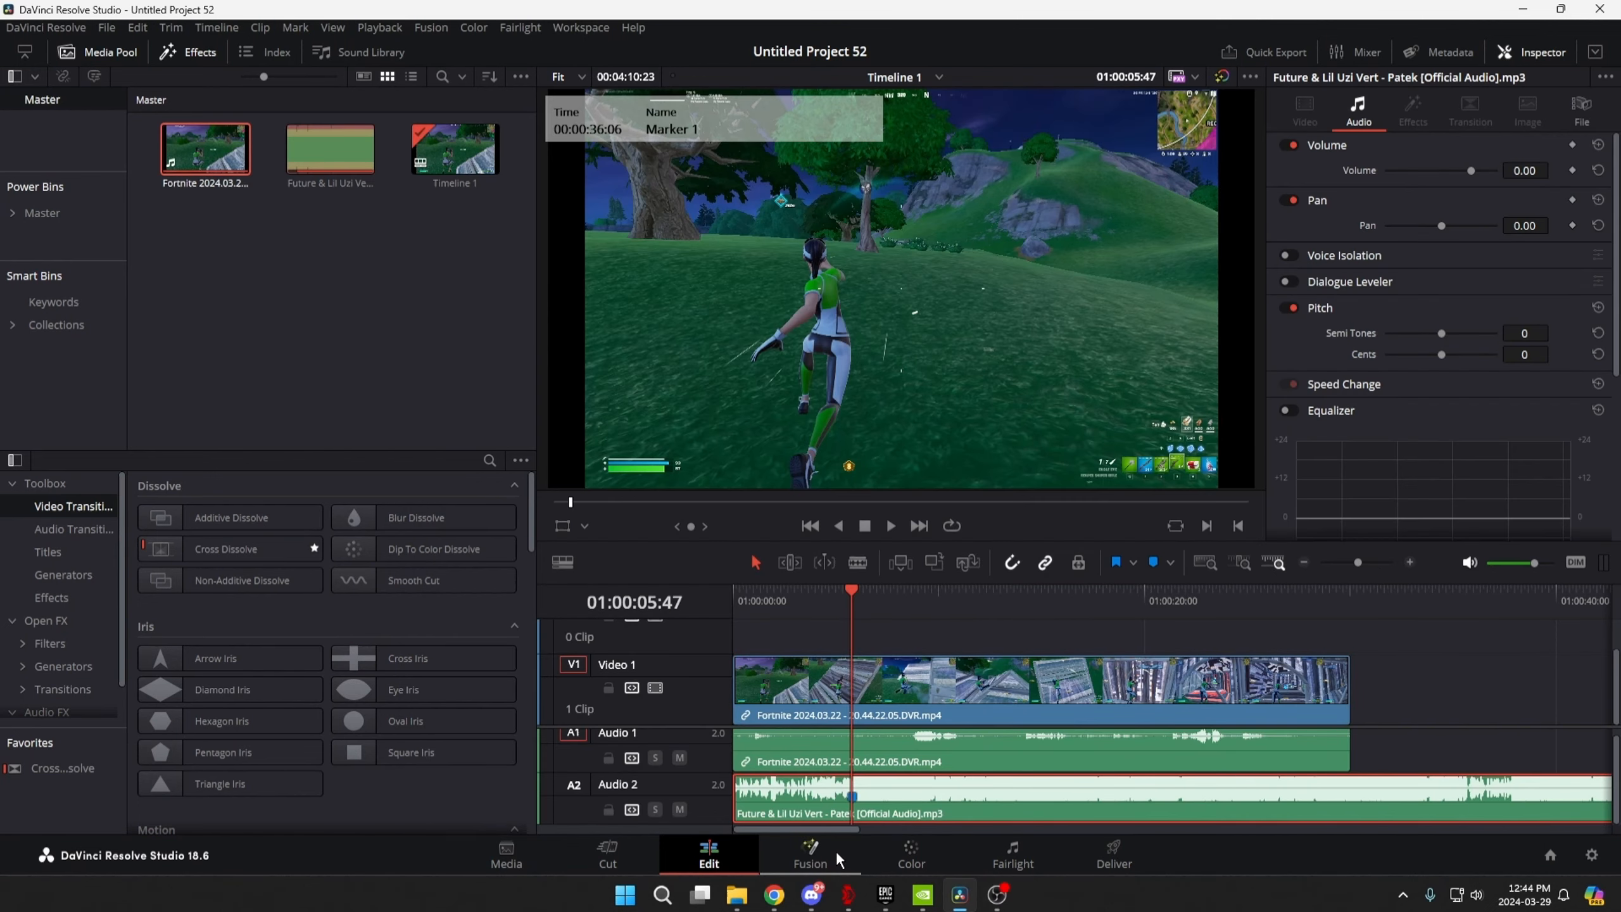
pyautogui.click(936, 704)
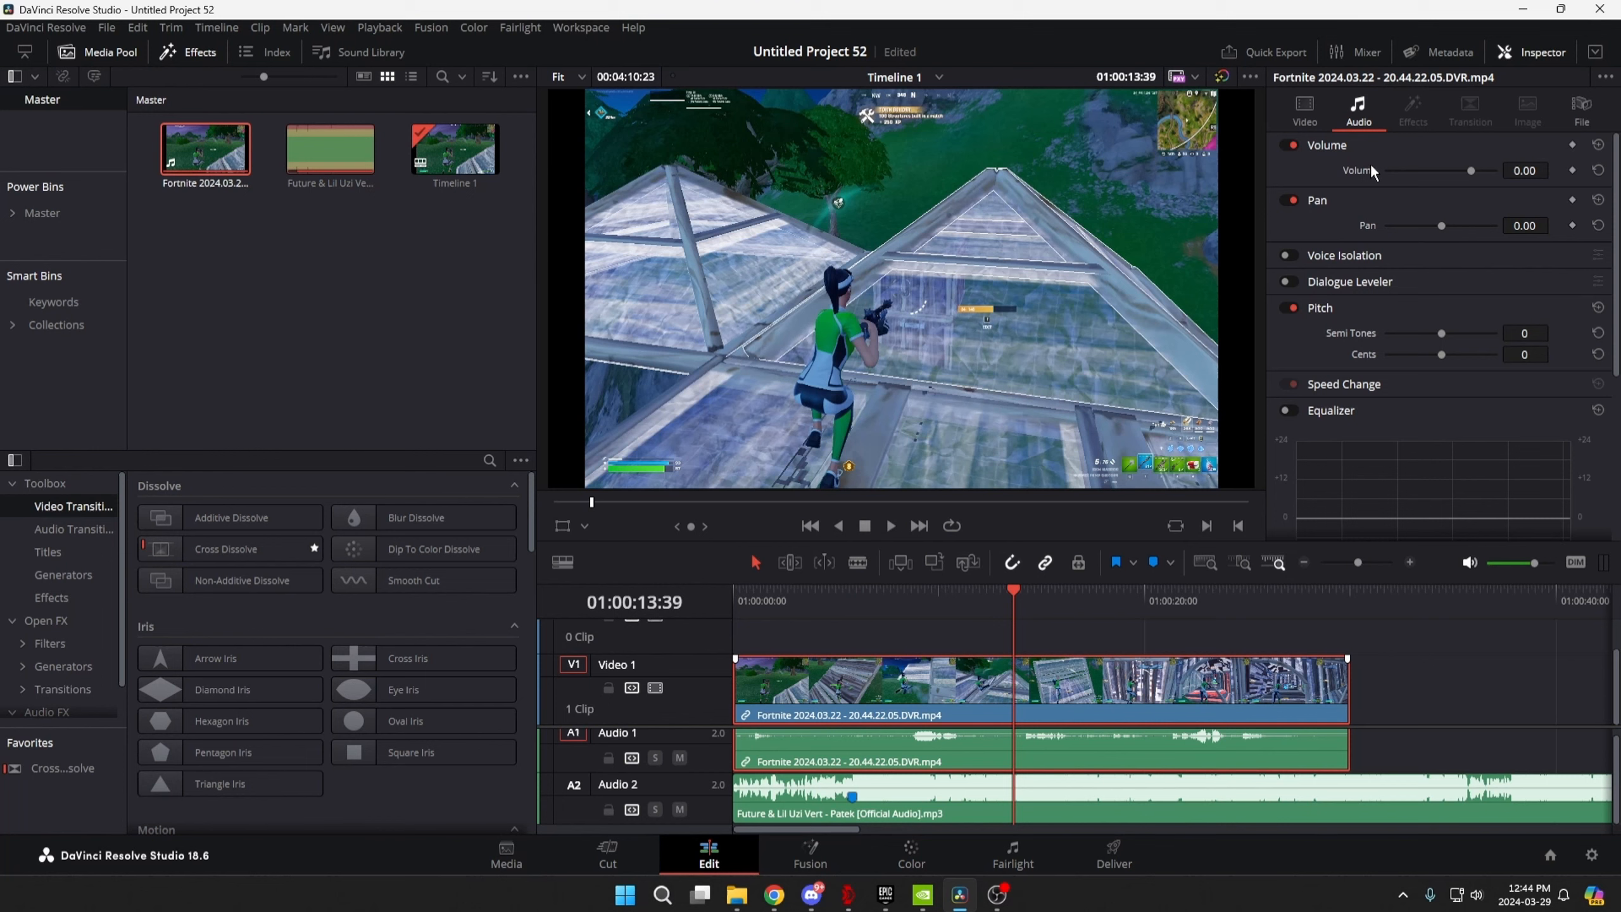
pyautogui.click(1317, 115)
pyautogui.scroll(-2, 1427, 354)
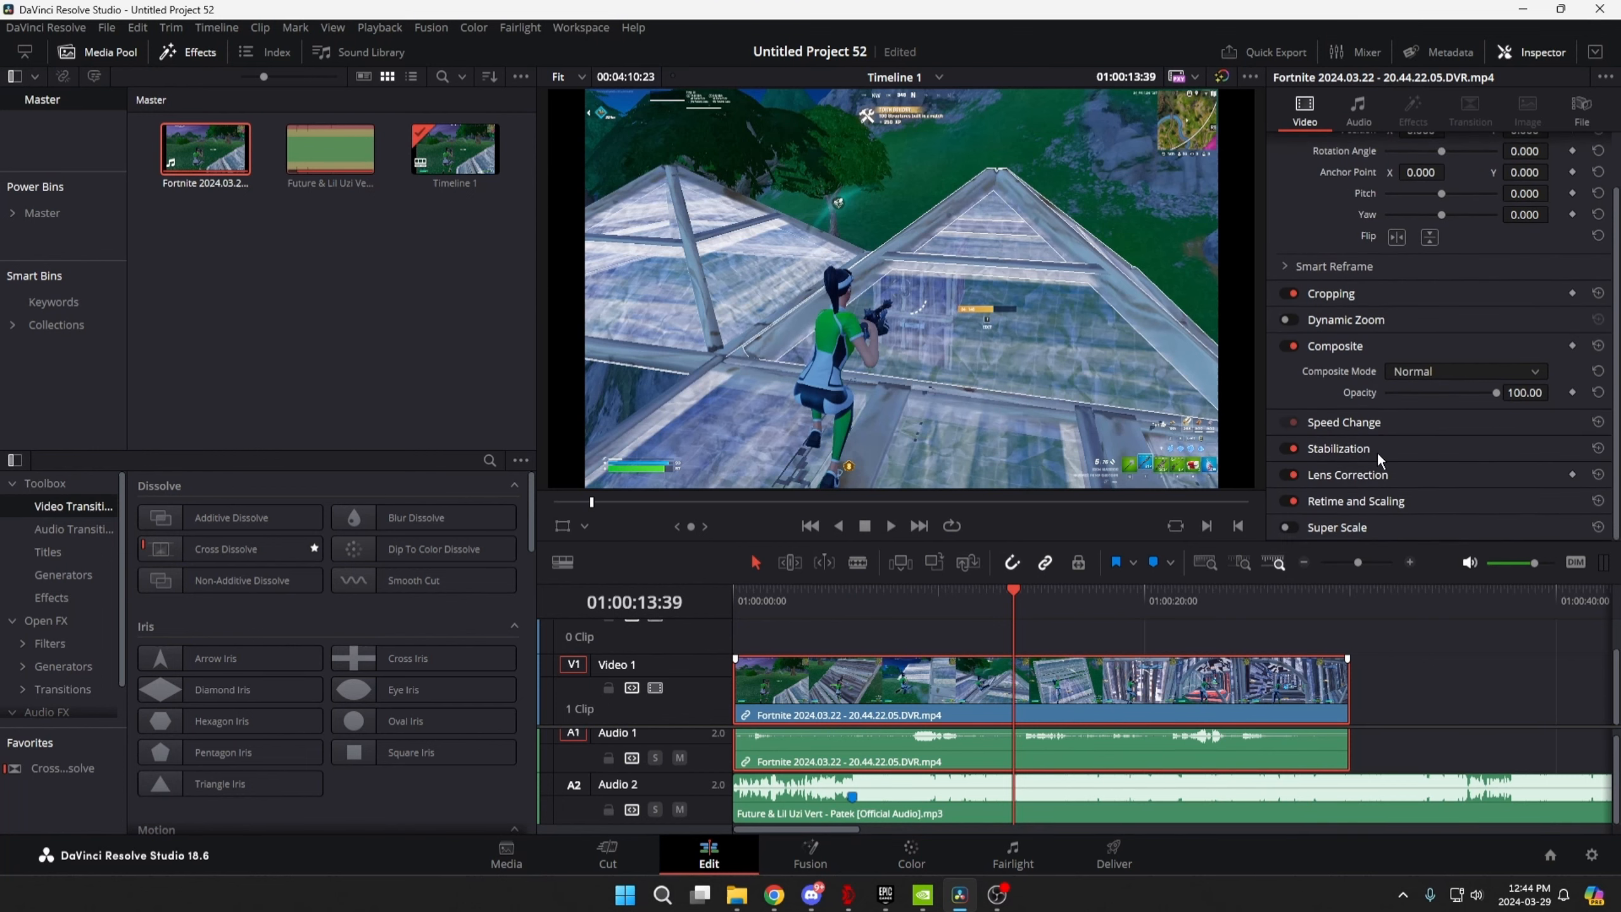
pyautogui.click(1393, 495)
pyautogui.click(1415, 452)
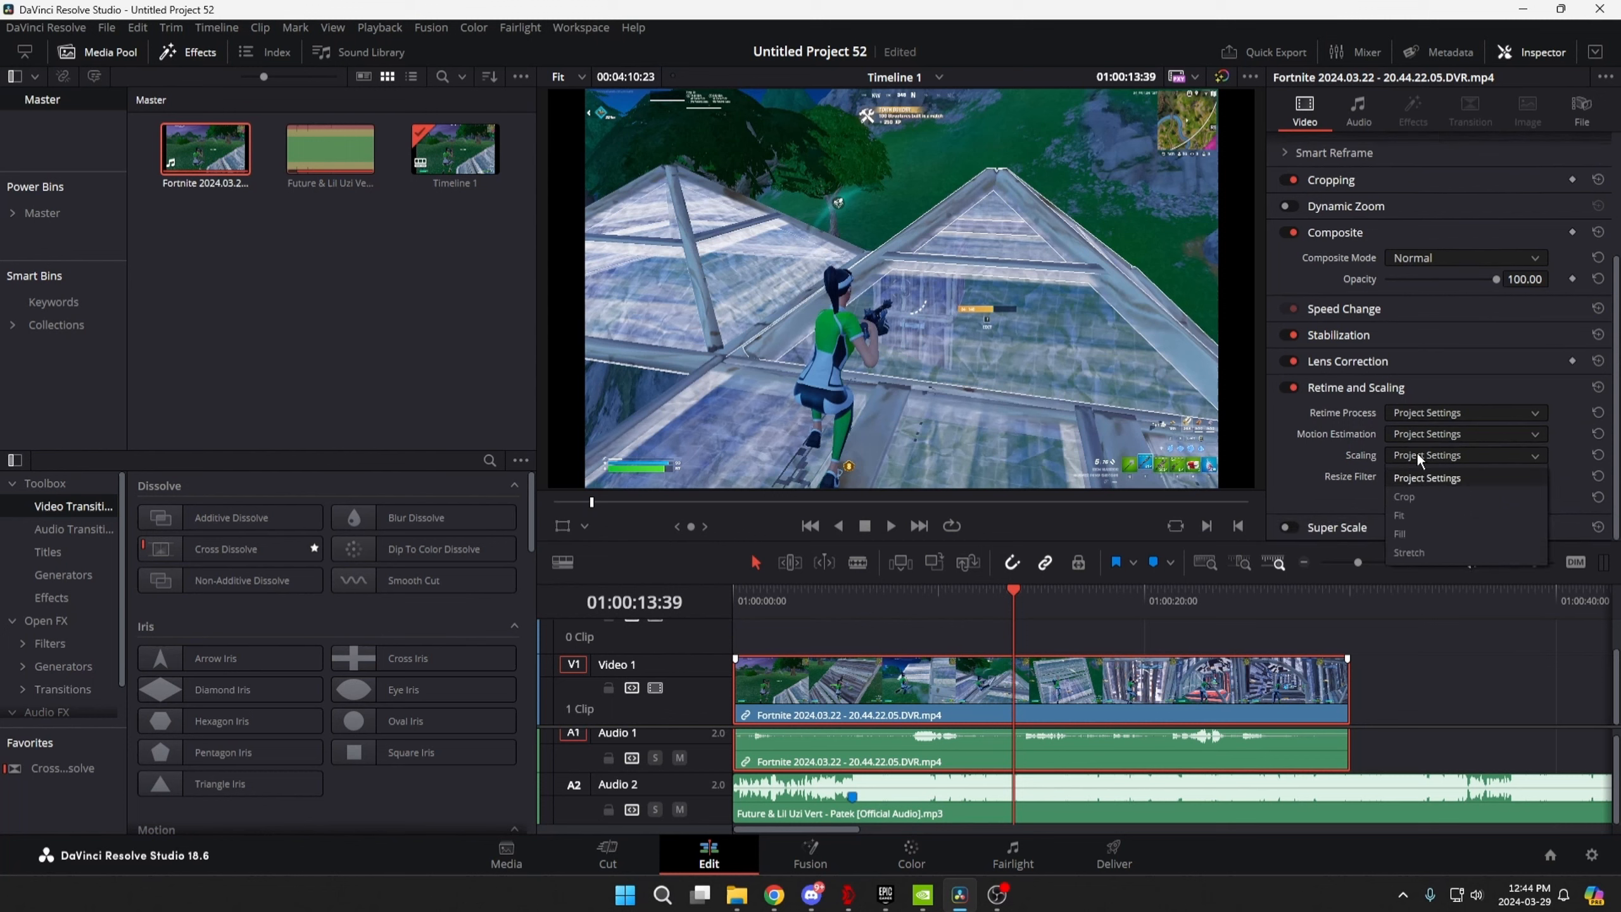
pyautogui.click(1409, 552)
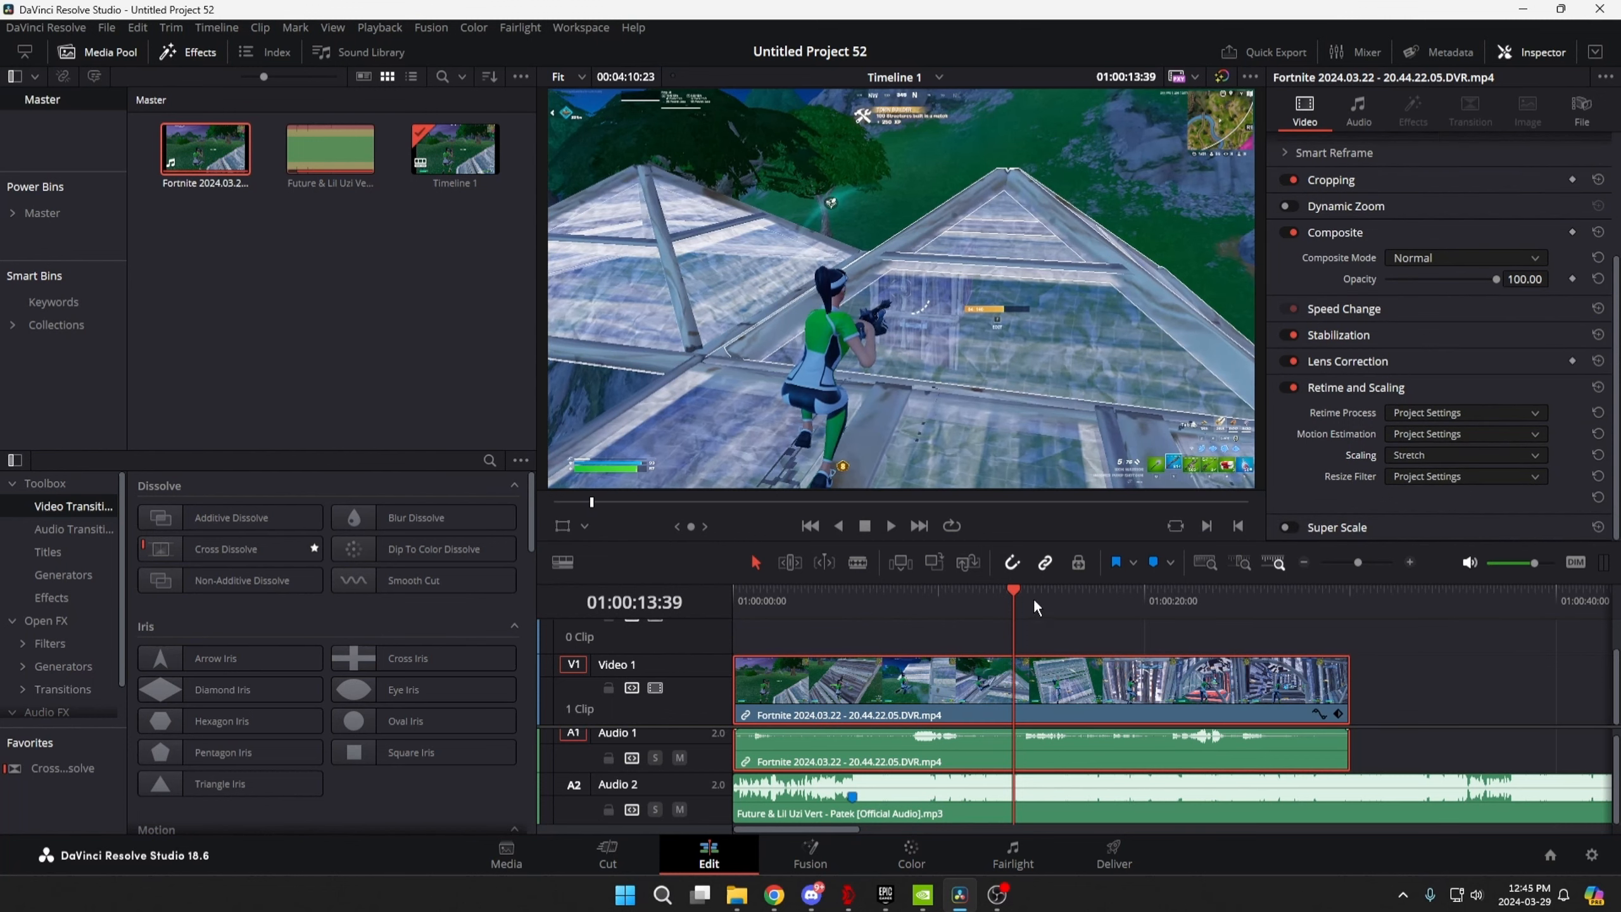
# Find the kill-shot frame at 01:00:24:49 and add a marker to the gameplay clip there.
pyautogui.moveTo(1033, 598); pyautogui.dragTo(1106, 593)
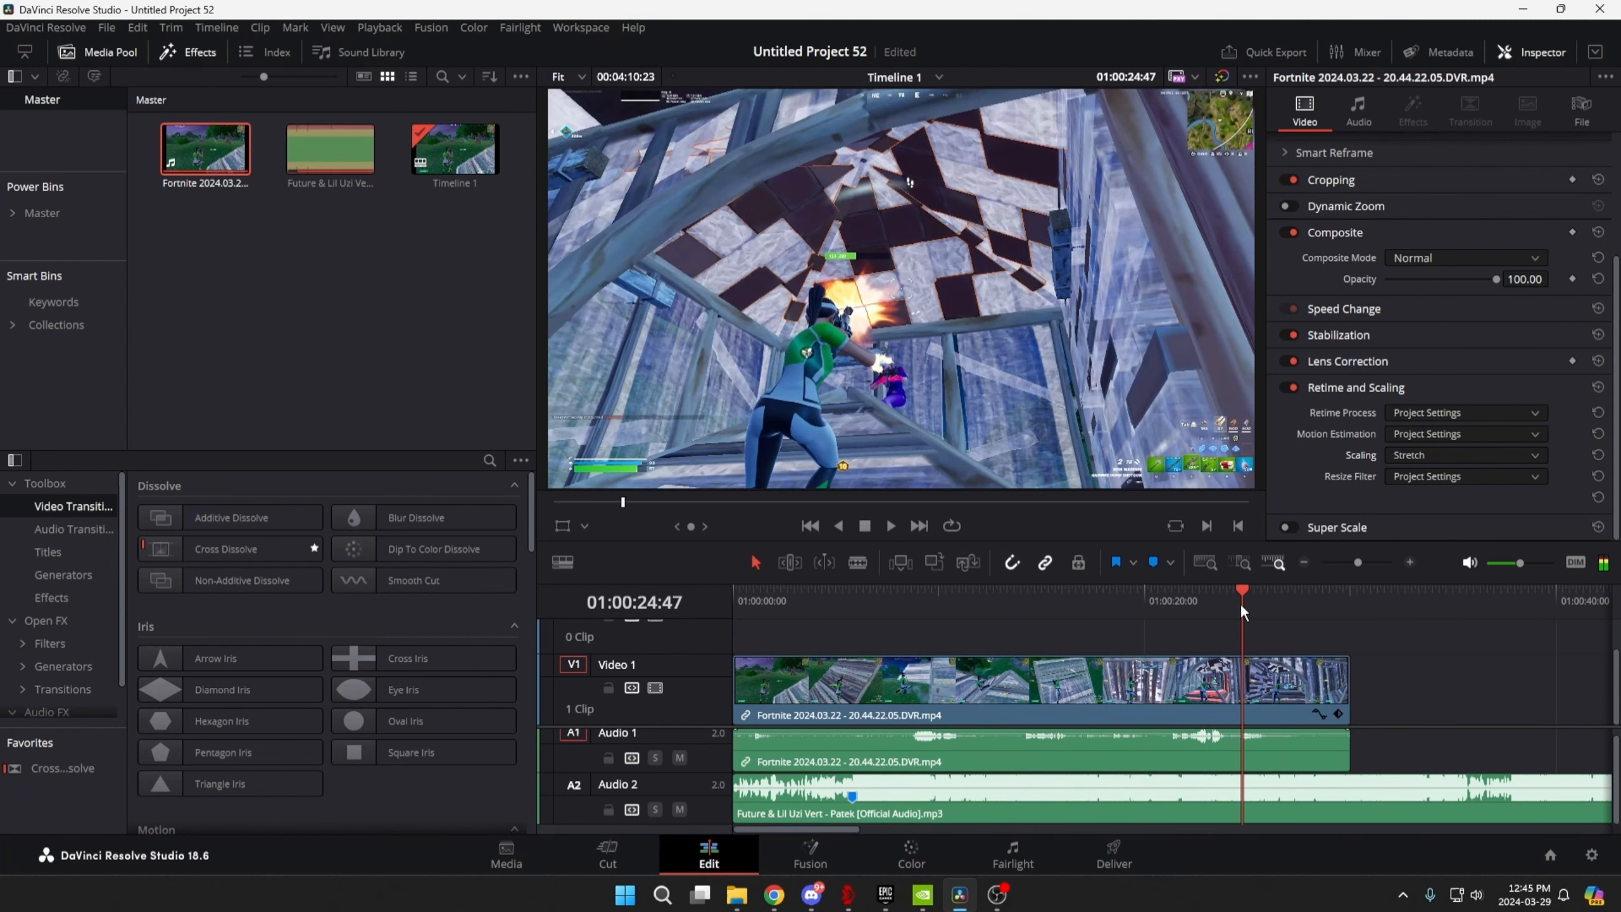
pyautogui.press('Right')
pyautogui.press('Right')
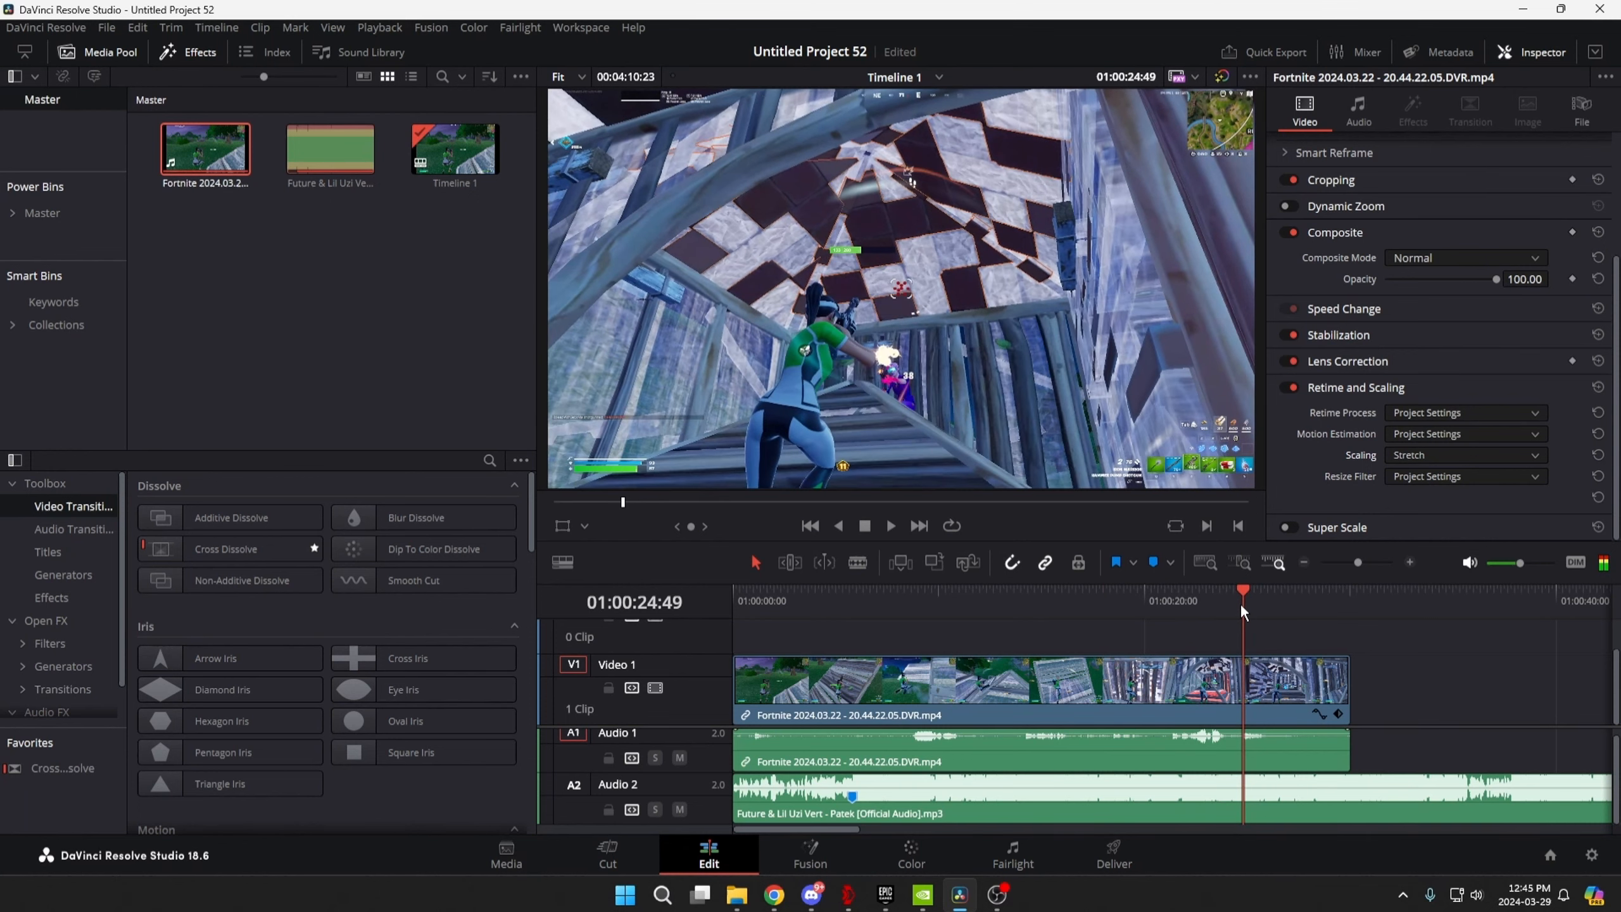
pyautogui.scroll(2, 901, 311)
pyautogui.scroll(3, 902, 311)
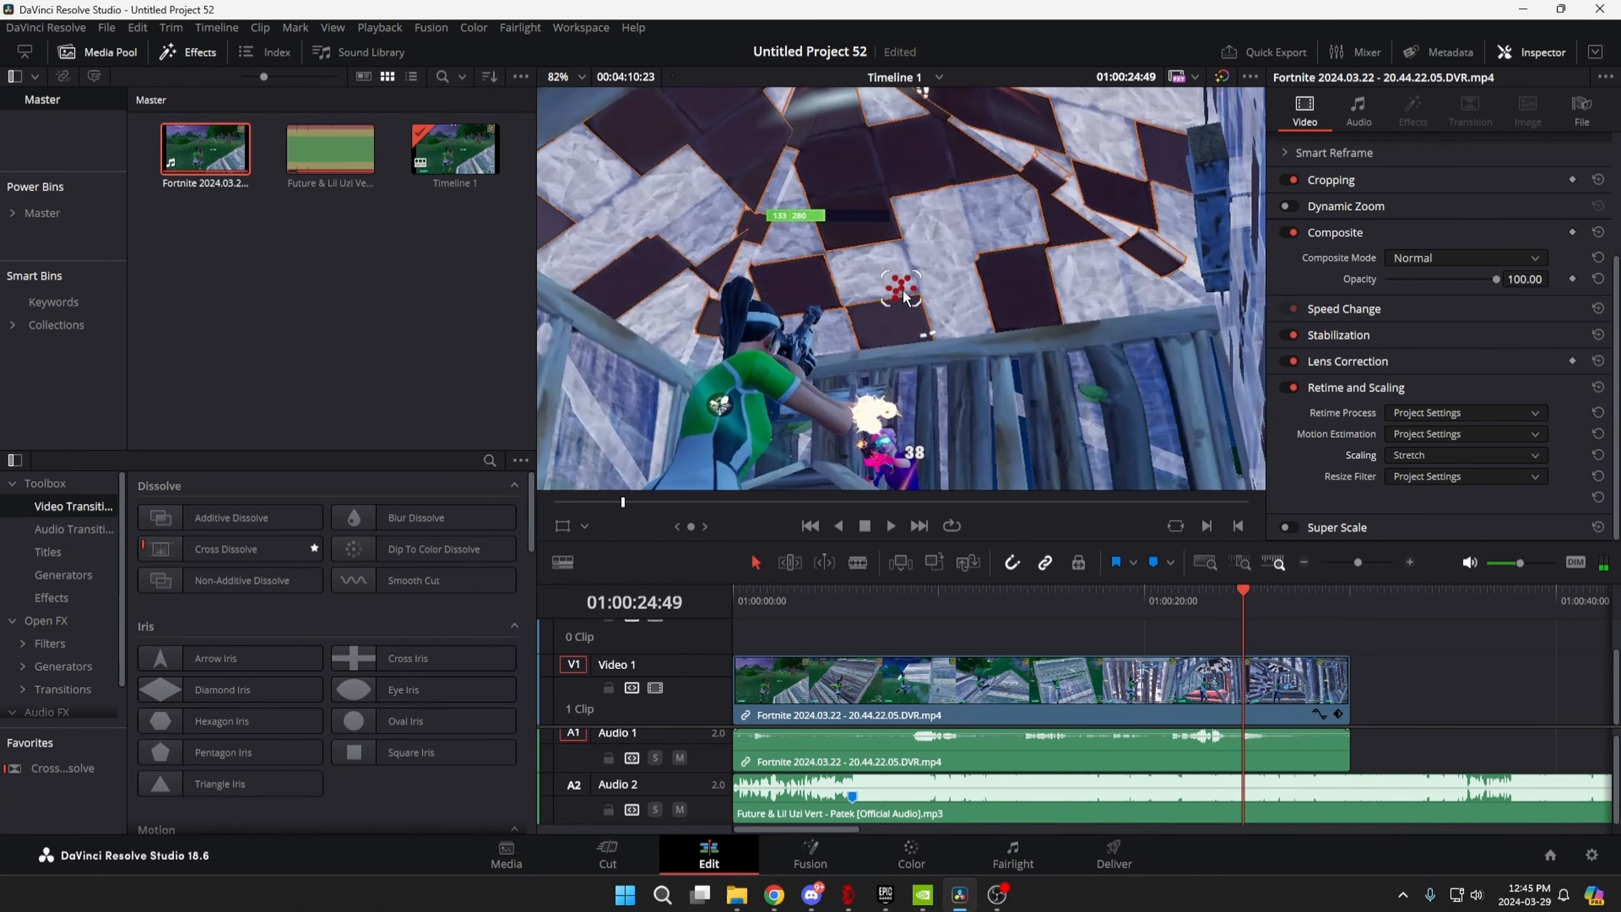
pyautogui.scroll(-2, 902, 289)
pyautogui.press('m')
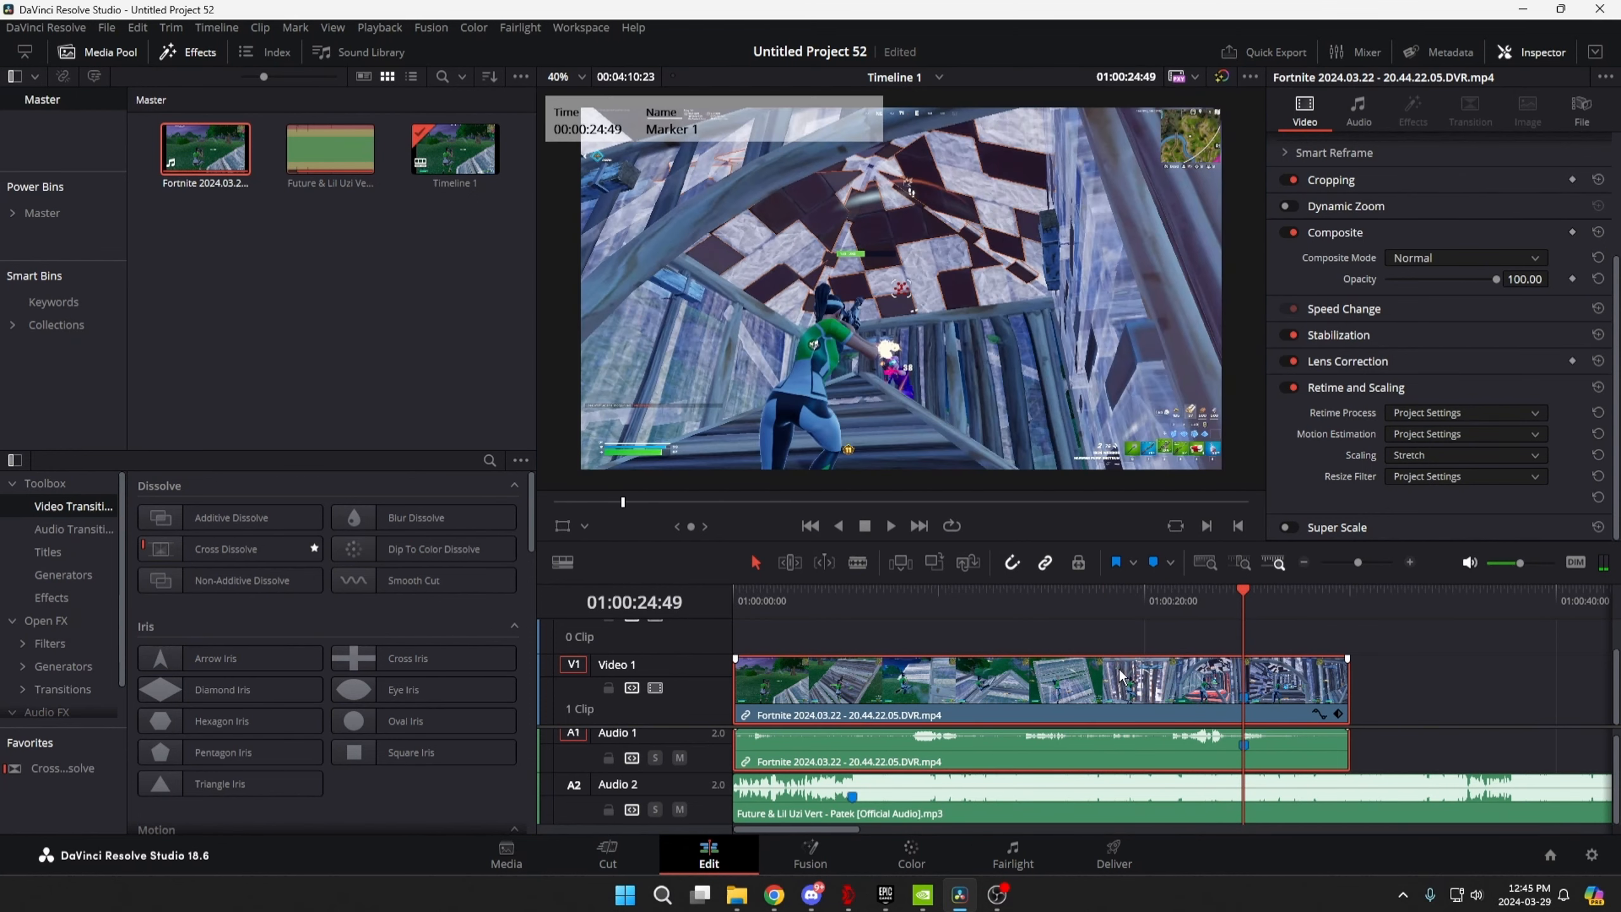
# Trim the starts of the gameplay clip and the music track, aligning the kill-shot marker with the music's beat marker.
pyautogui.moveTo(738, 704); pyautogui.dragTo(1120, 677)
pyautogui.moveTo(1195, 675); pyautogui.dragTo(805, 698)
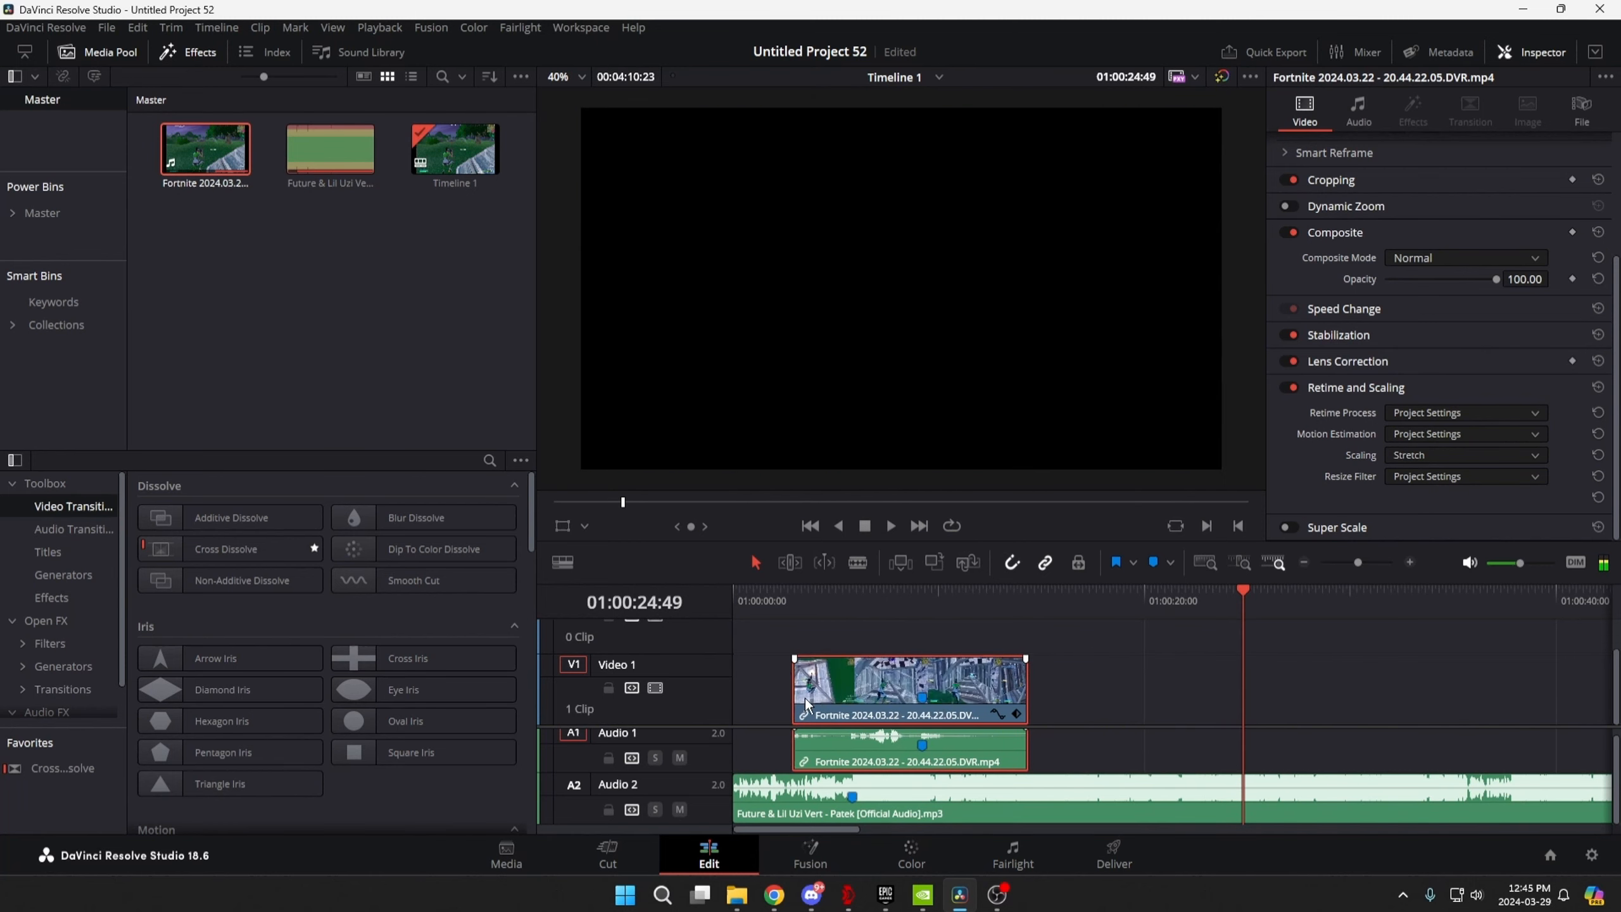
pyautogui.click(853, 598)
pyautogui.moveTo(734, 778); pyautogui.dragTo(771, 778)
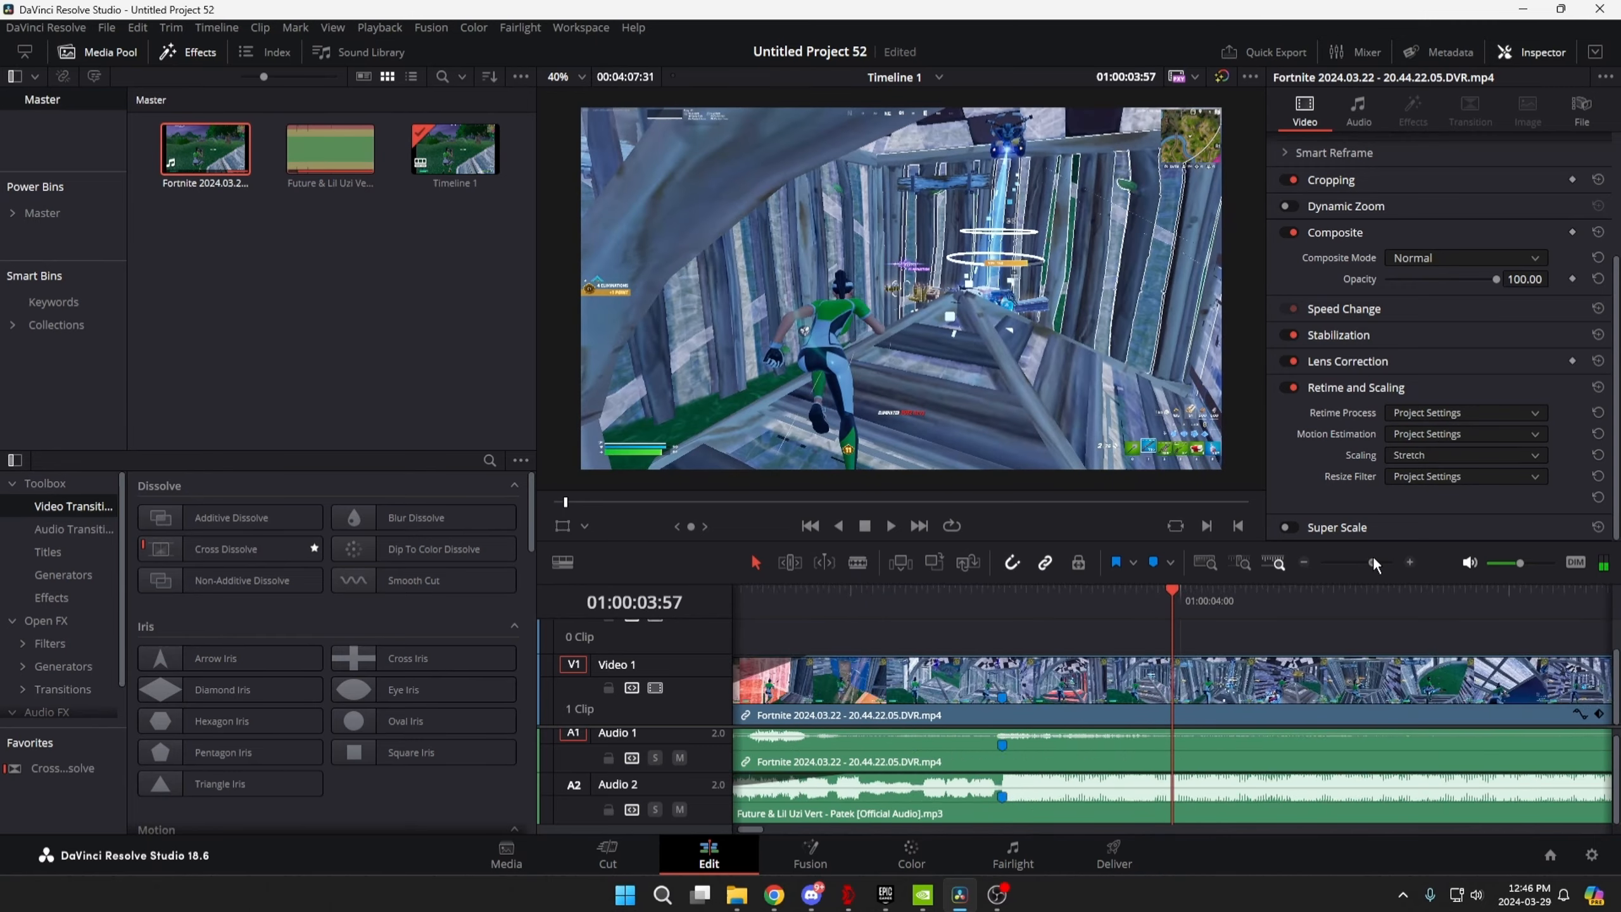
# Split the gameplay clip at 01:00:03:55, one second after the aligned markers, and delete the remainder.
pyautogui.moveTo(1373, 555); pyautogui.dragTo(1378, 551)
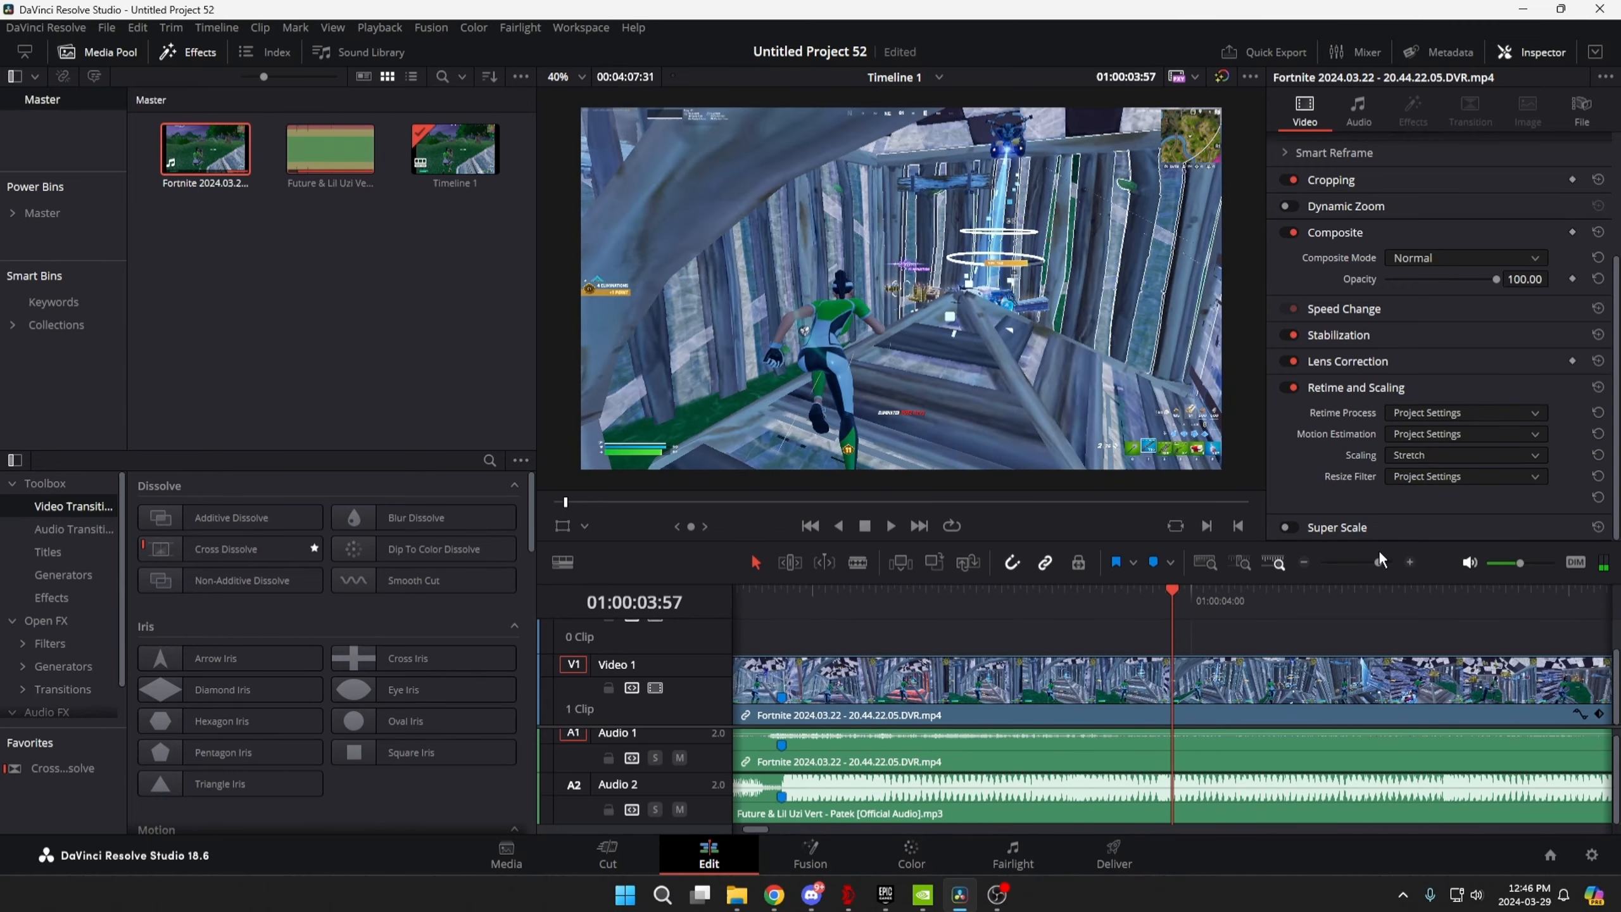
pyautogui.click(780, 603)
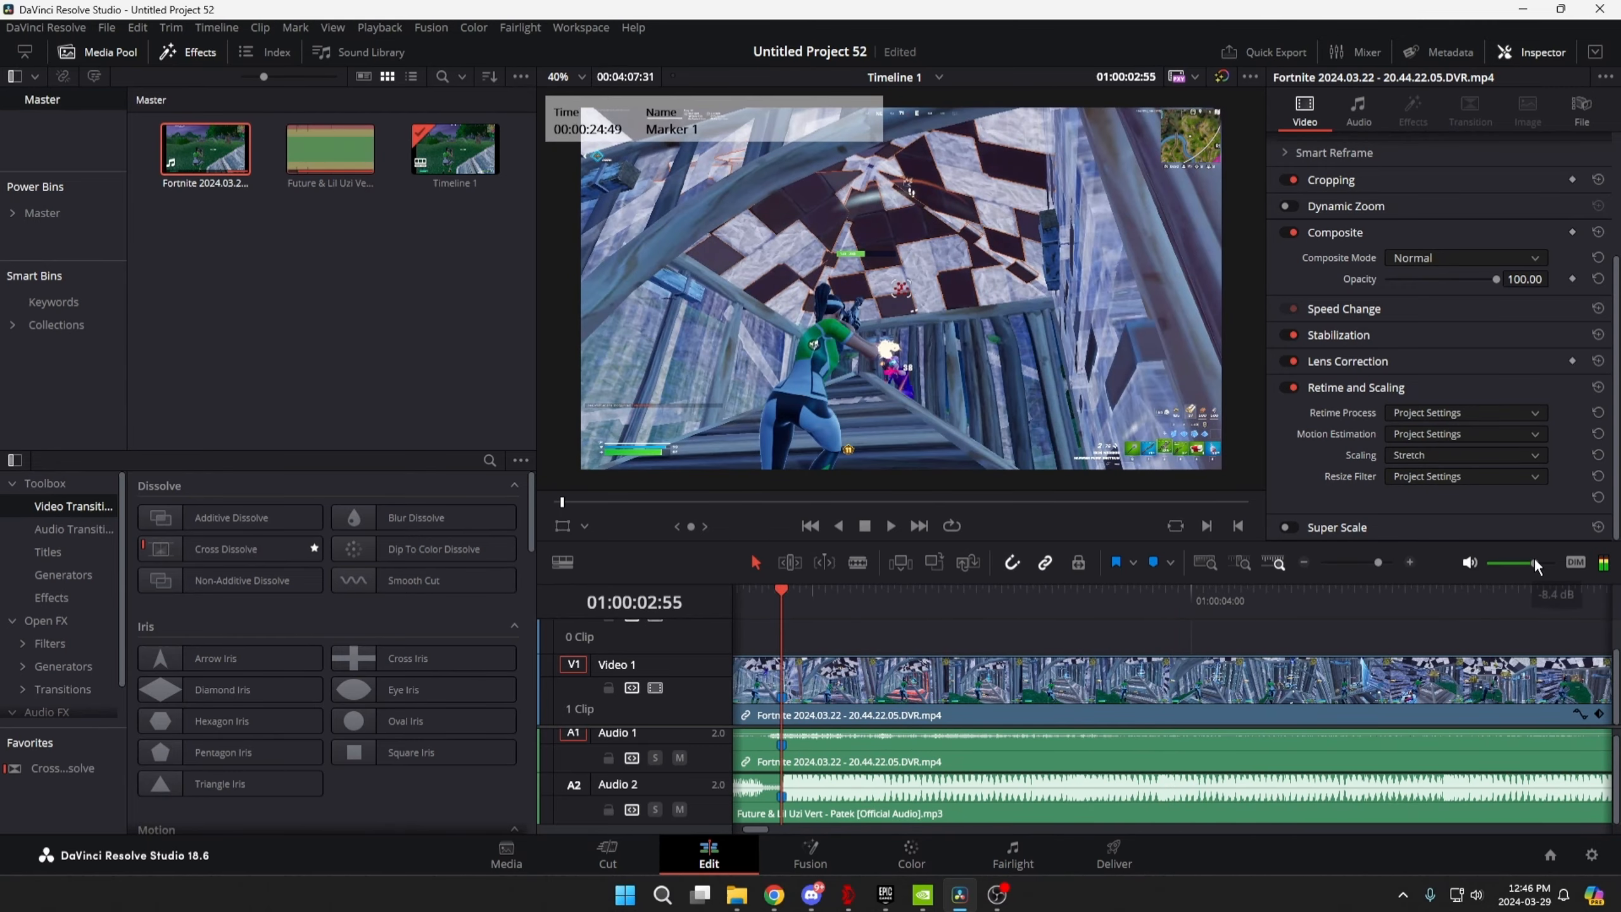
pyautogui.press('space')
pyautogui.click(1157, 601)
pyautogui.click(1203, 691)
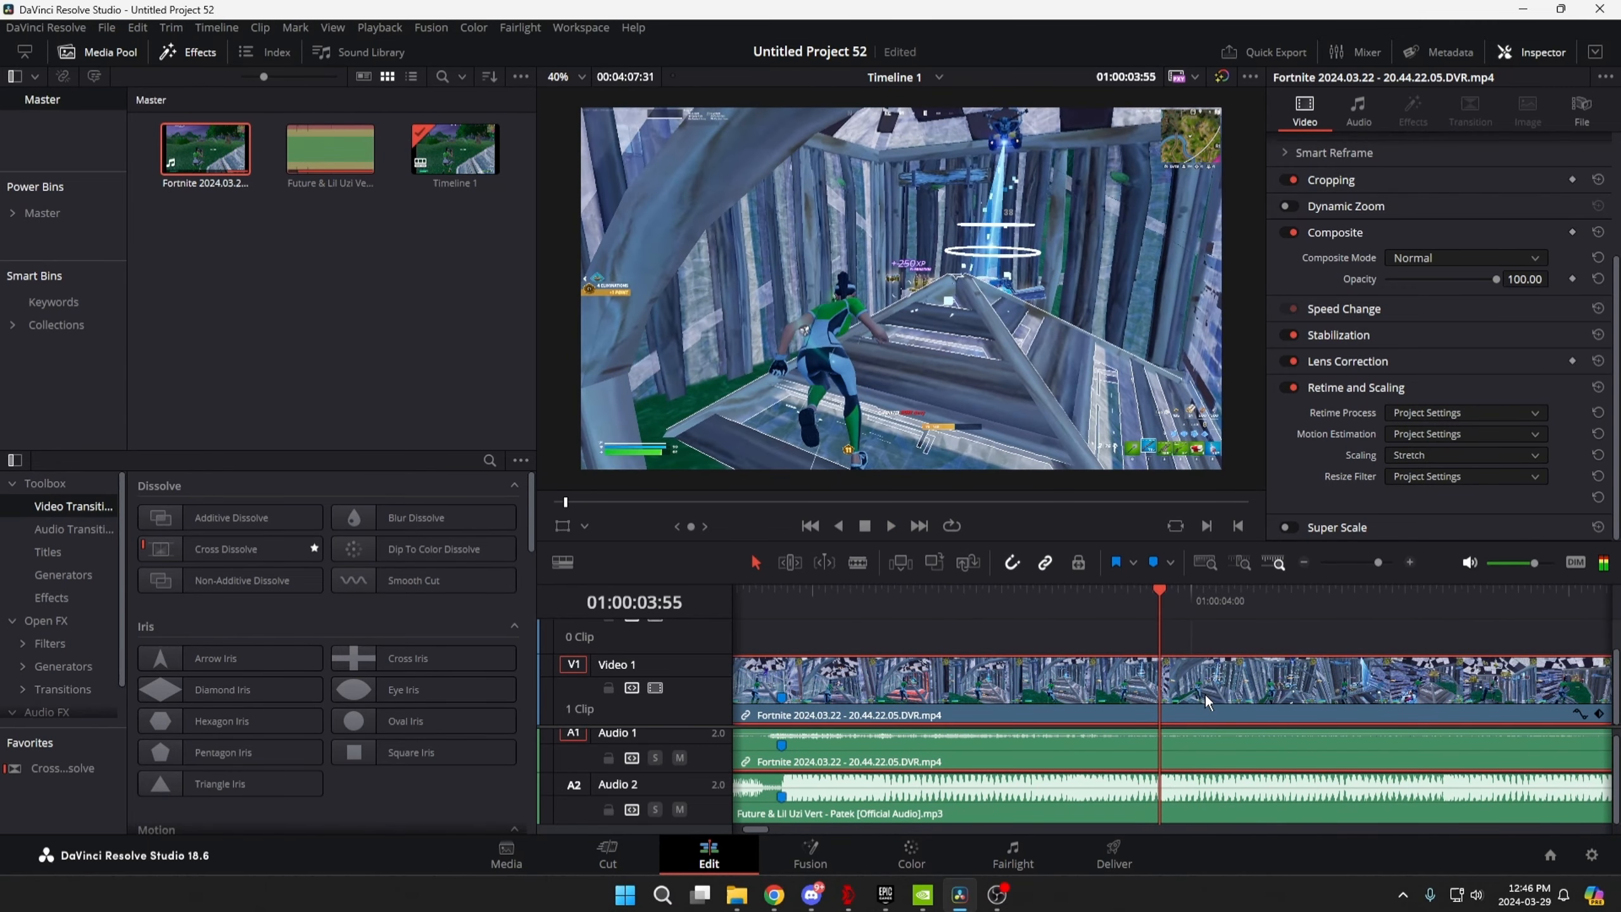
pyautogui.hotkey('ctrl', 'b')
pyautogui.click(1267, 685)
pyautogui.press('BackSpace')
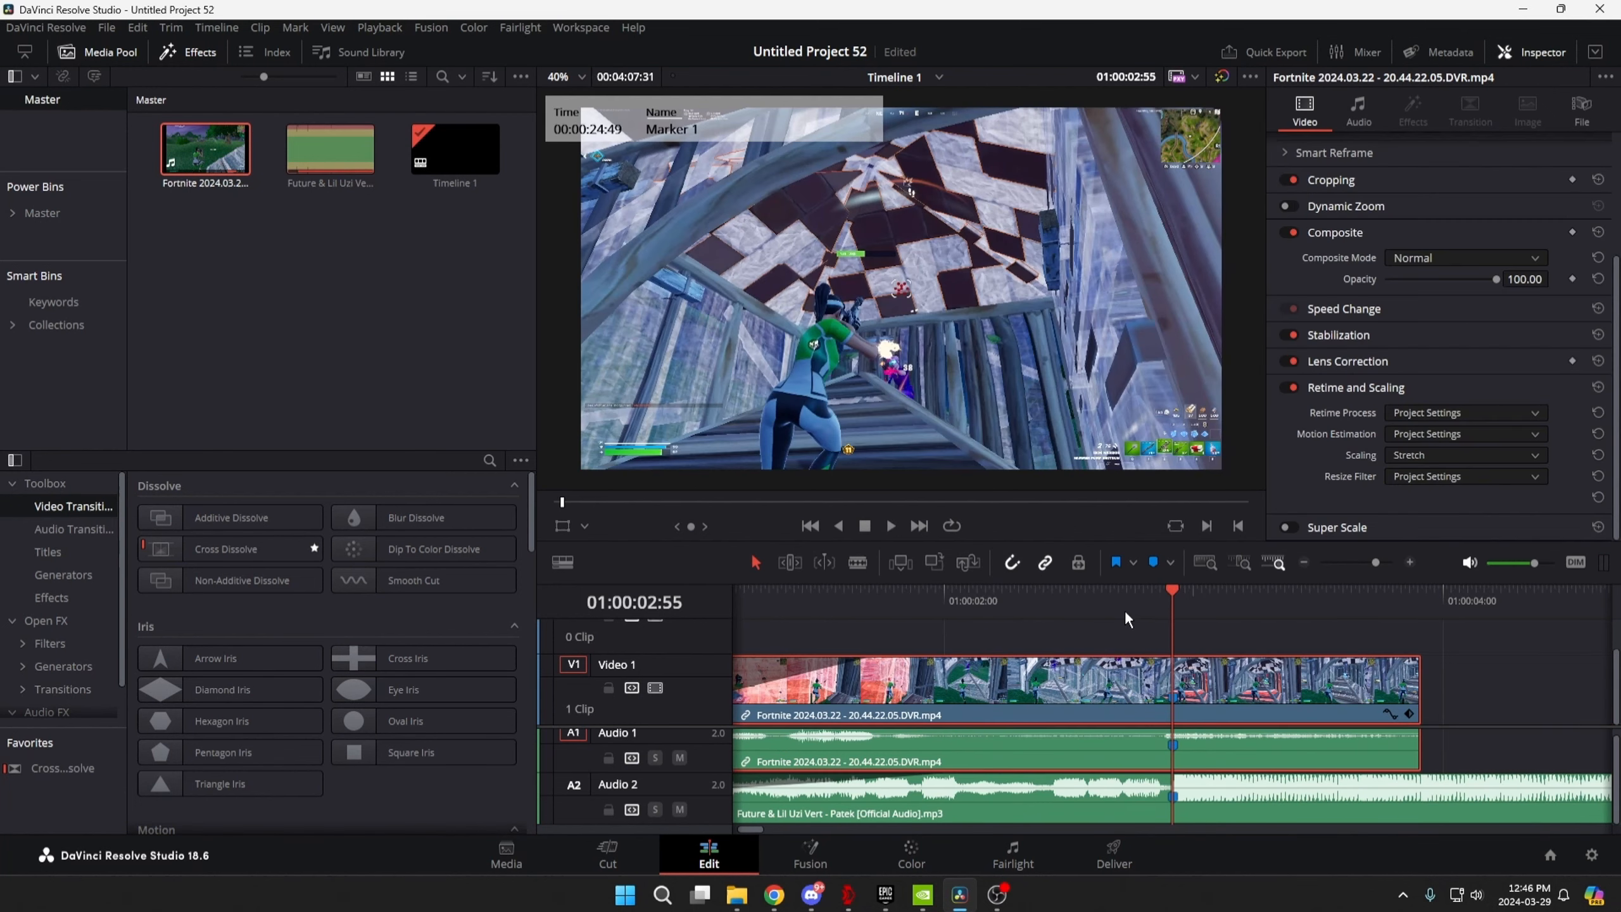
# Add a marker to the gameplay clip at 01:00:02:18, before the kill shot, and split the clip there.
pyautogui.click(1122, 599)
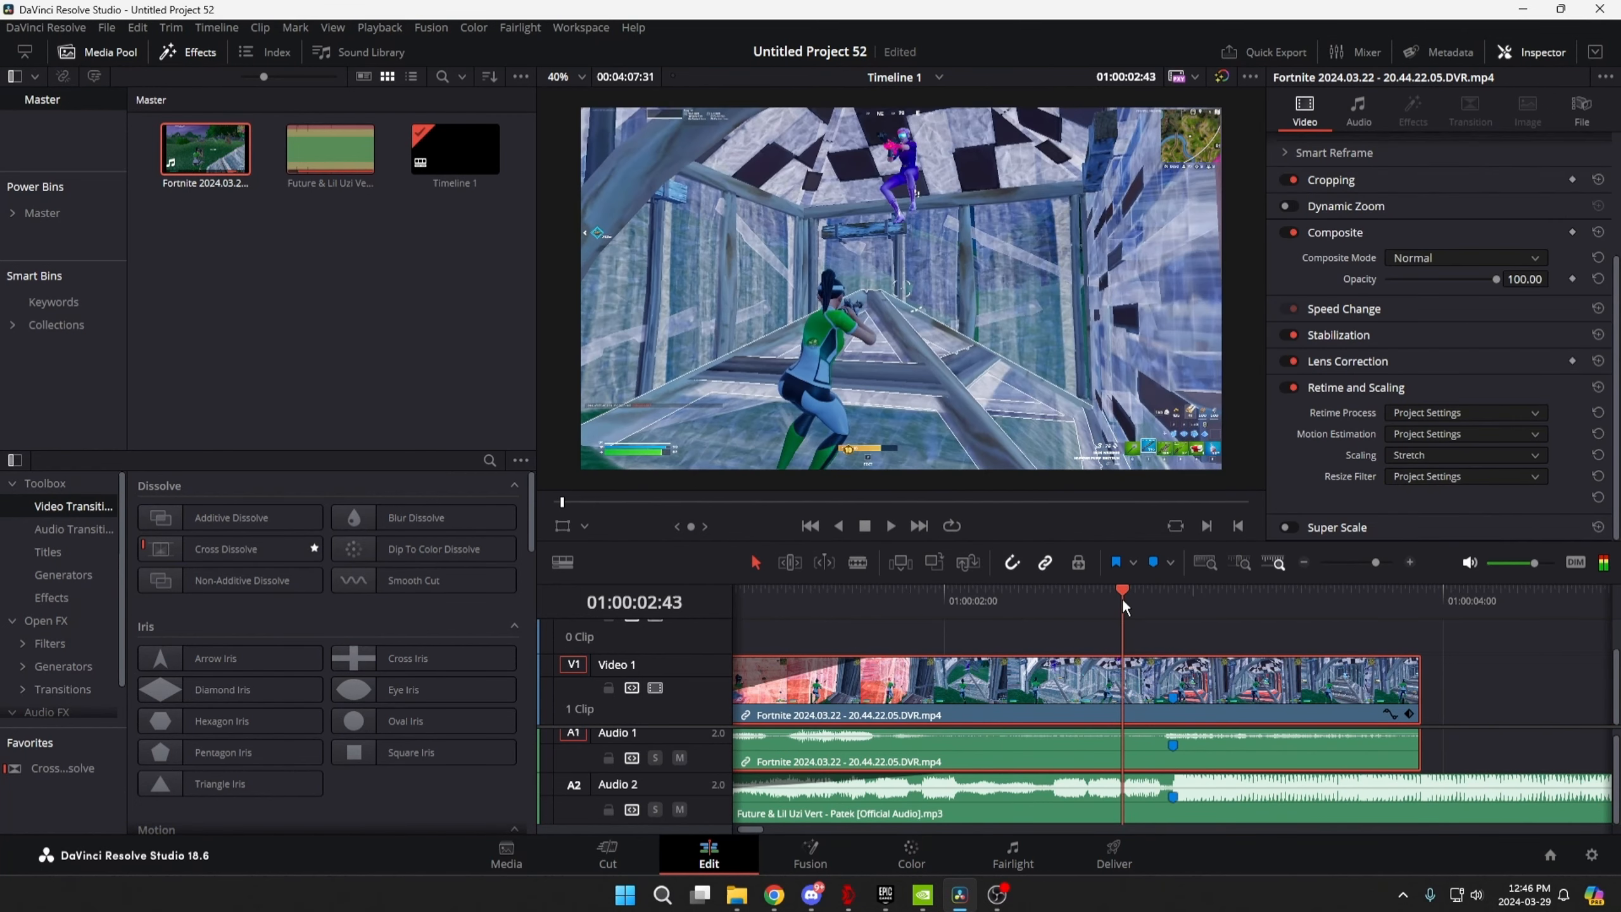
pyautogui.moveTo(1124, 602); pyautogui.dragTo(1039, 612)
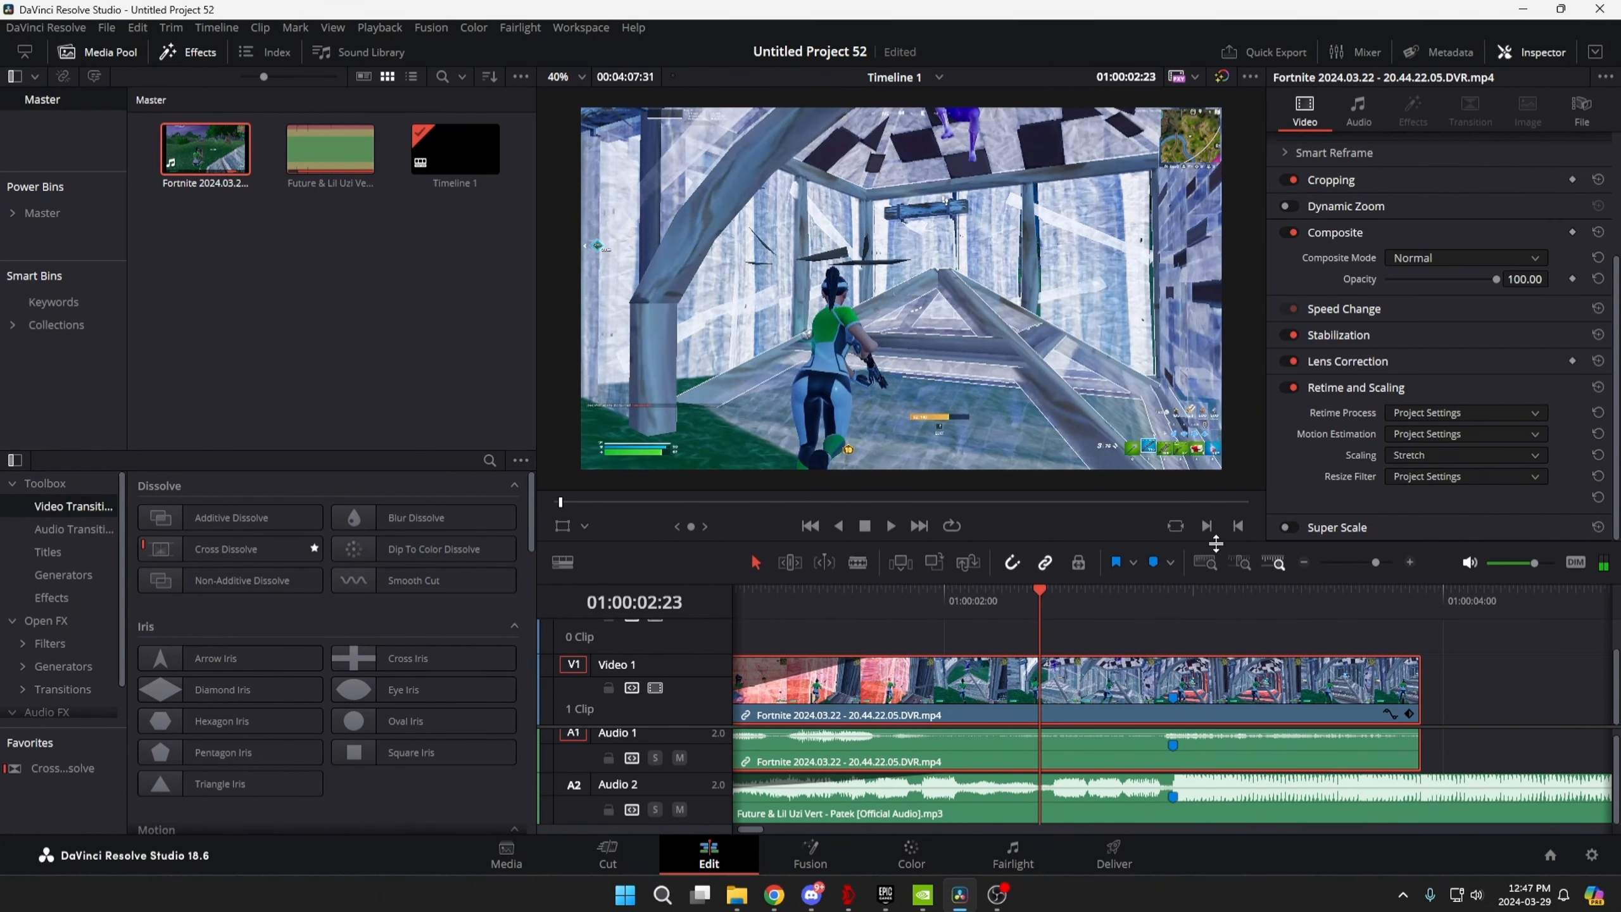
pyautogui.click(1516, 563)
pyautogui.click(1019, 601)
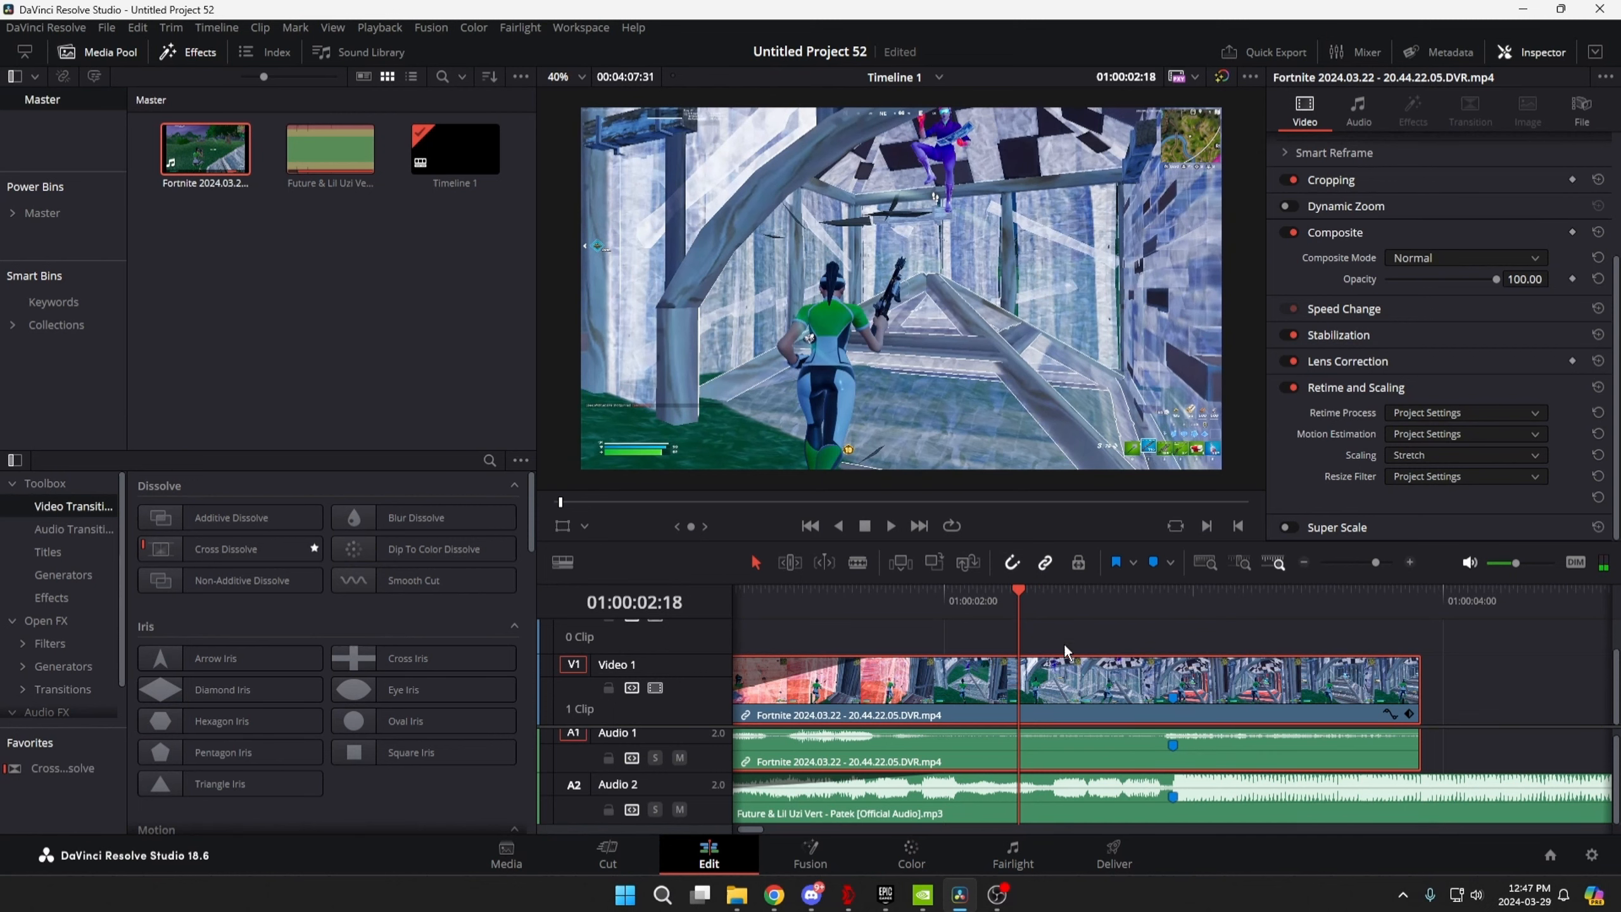
pyautogui.press('m')
pyautogui.click(1365, 563)
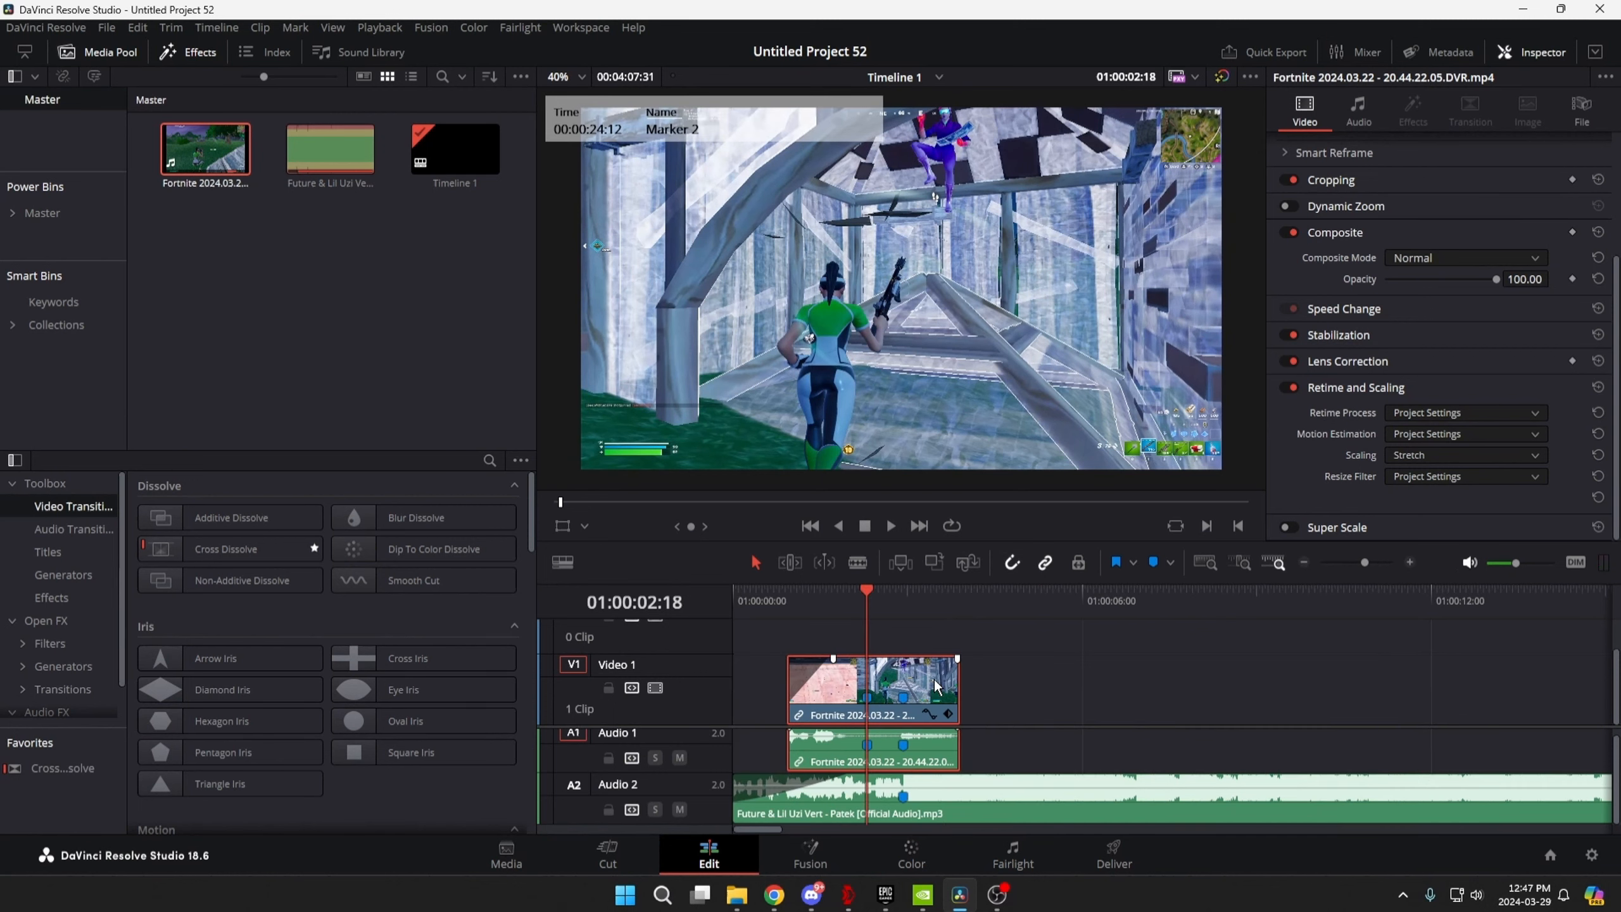
pyautogui.hotkey('ctrl', 'b')
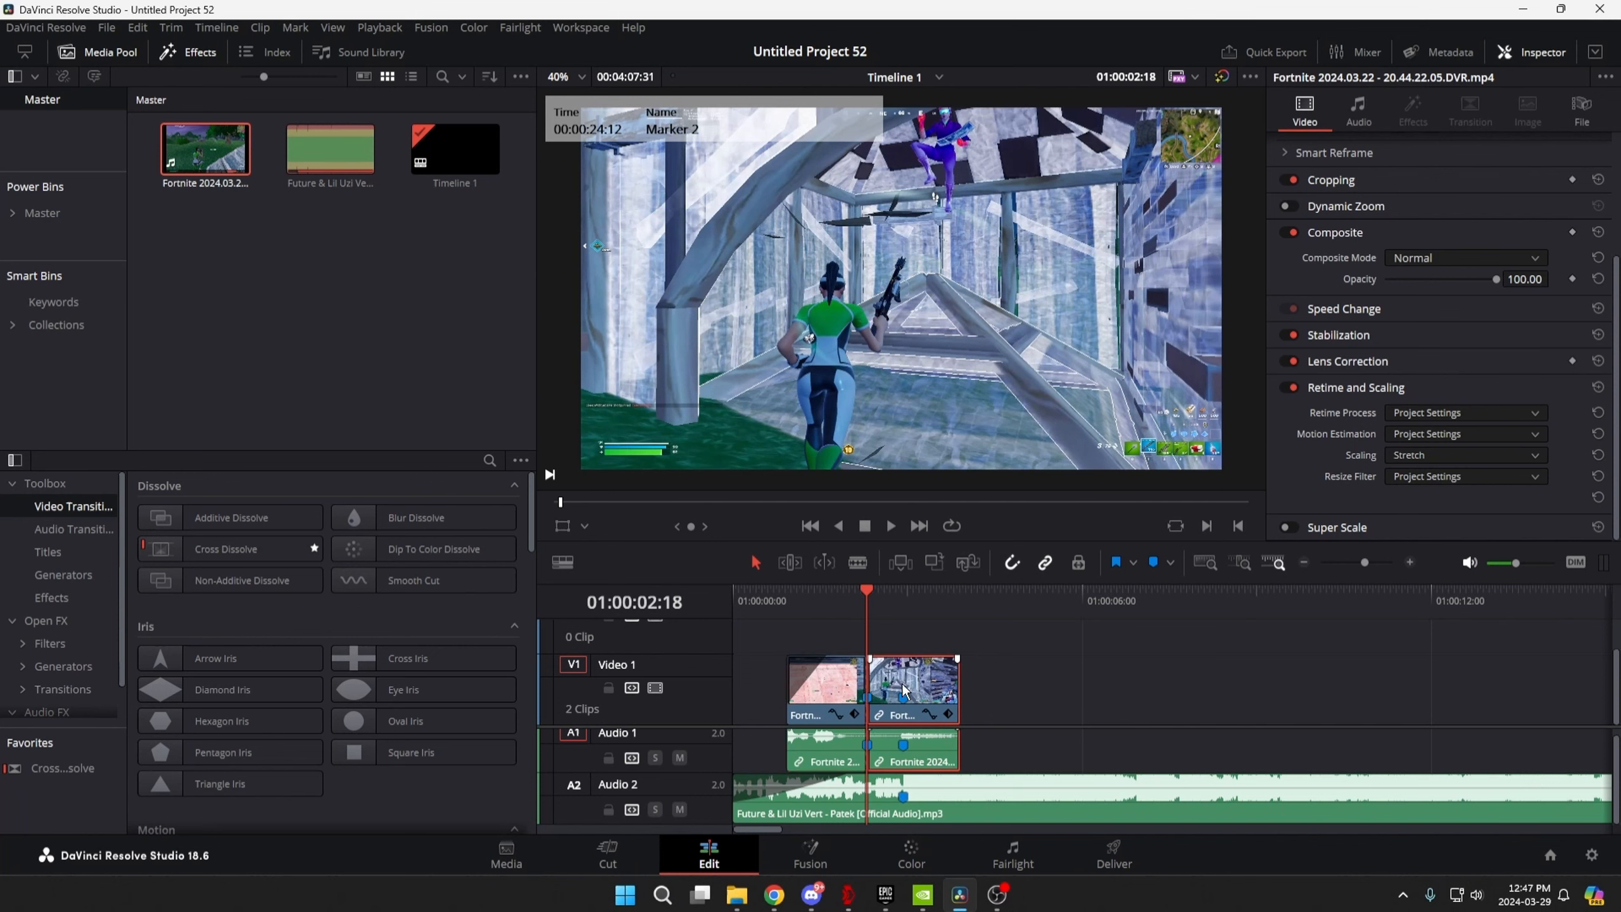
# Unlink the video and audio of both gameplay segments.
pyautogui.scroll(2, 894, 688)
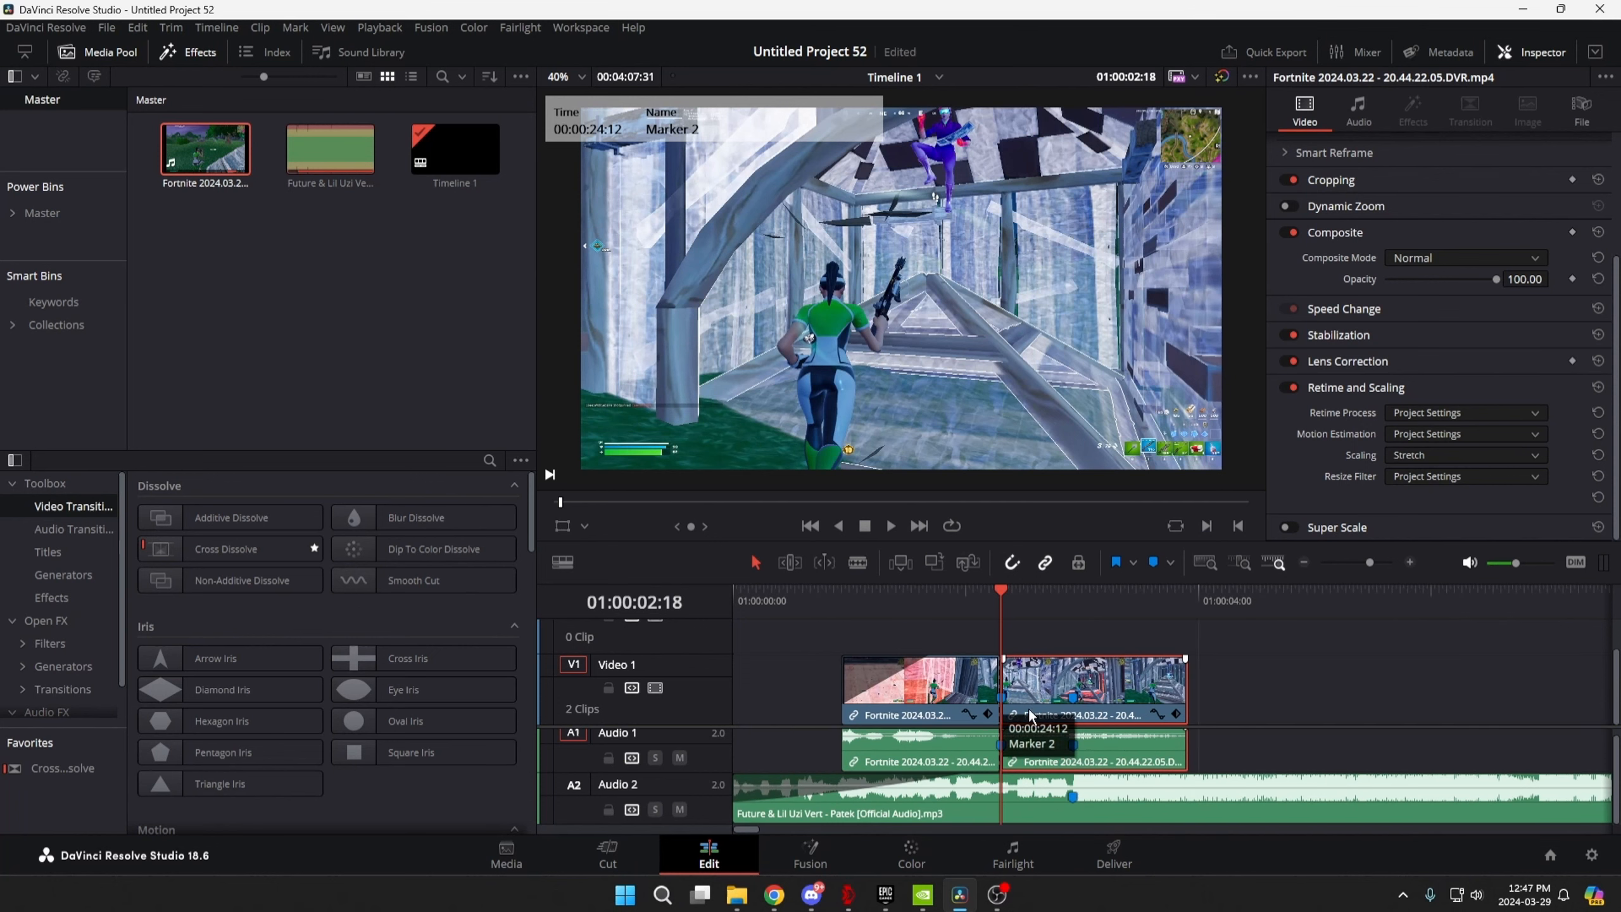
pyautogui.rightClick(1045, 677)
pyautogui.click(1103, 666)
pyautogui.click(1232, 689)
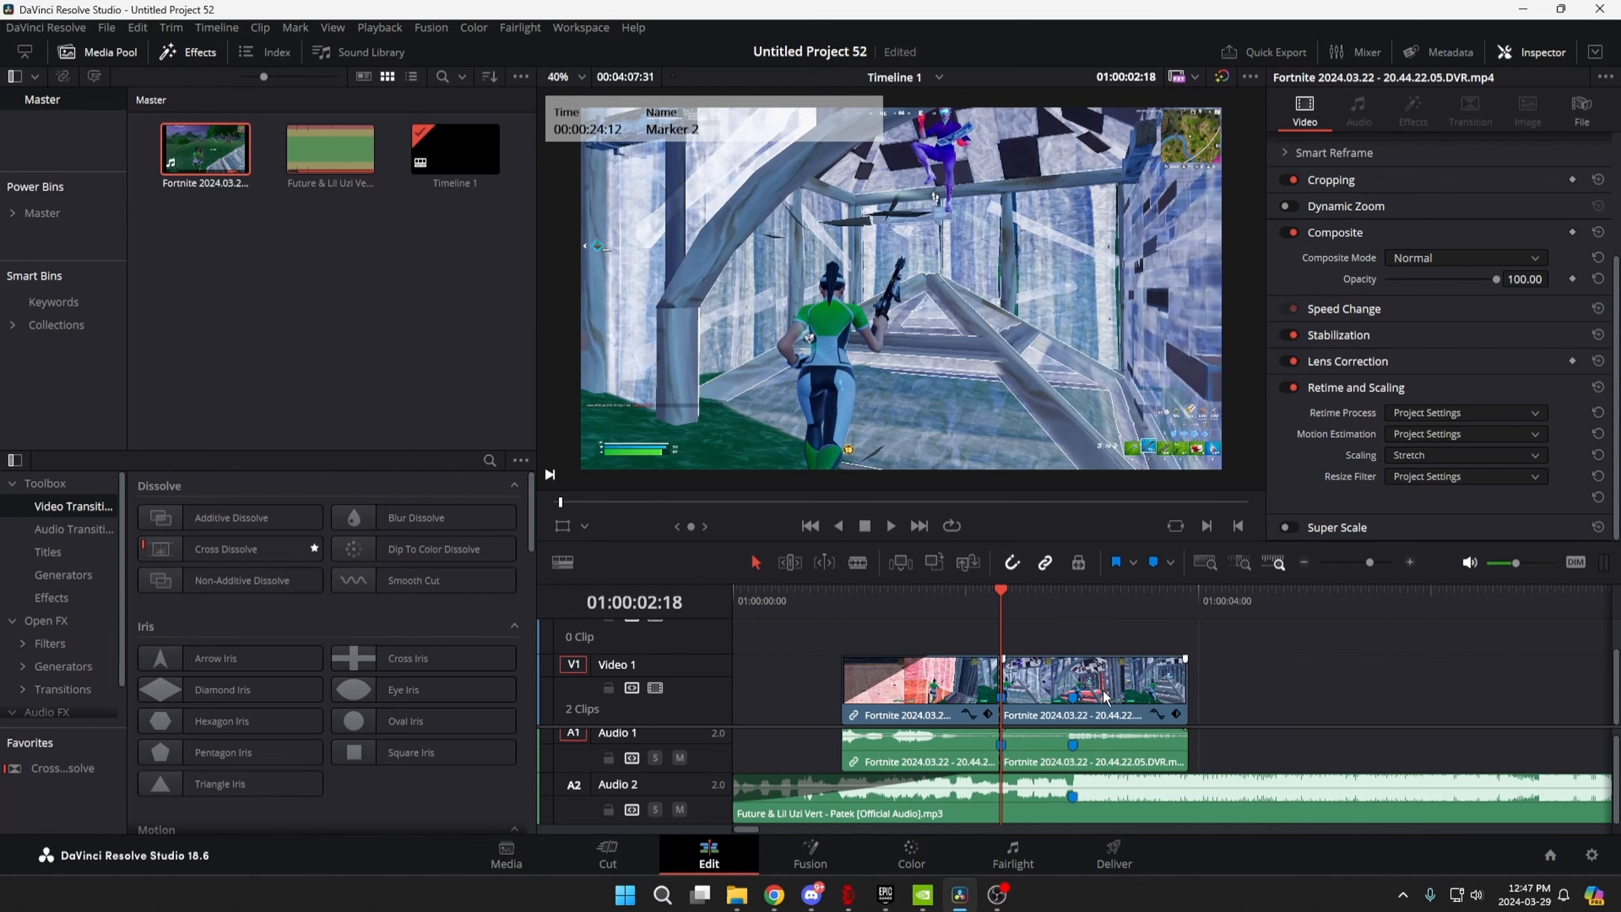
pyautogui.click(1032, 744)
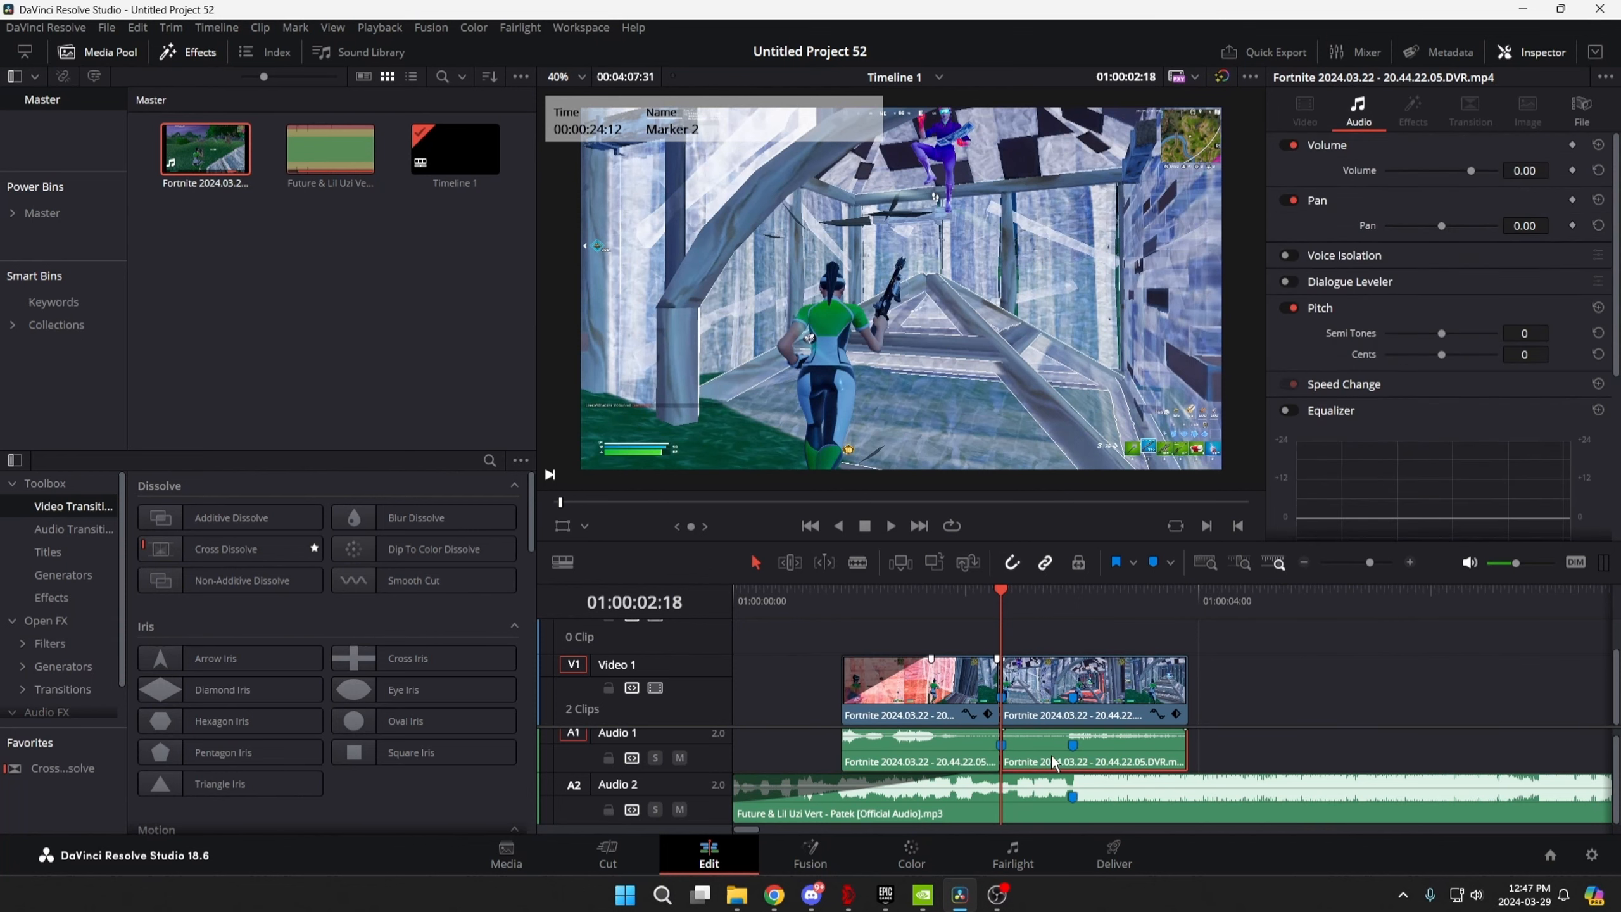
# Create a compound clip from the second video segment and open it on the Fusion page.
pyautogui.rightClick(1037, 689)
pyautogui.click(1117, 179)
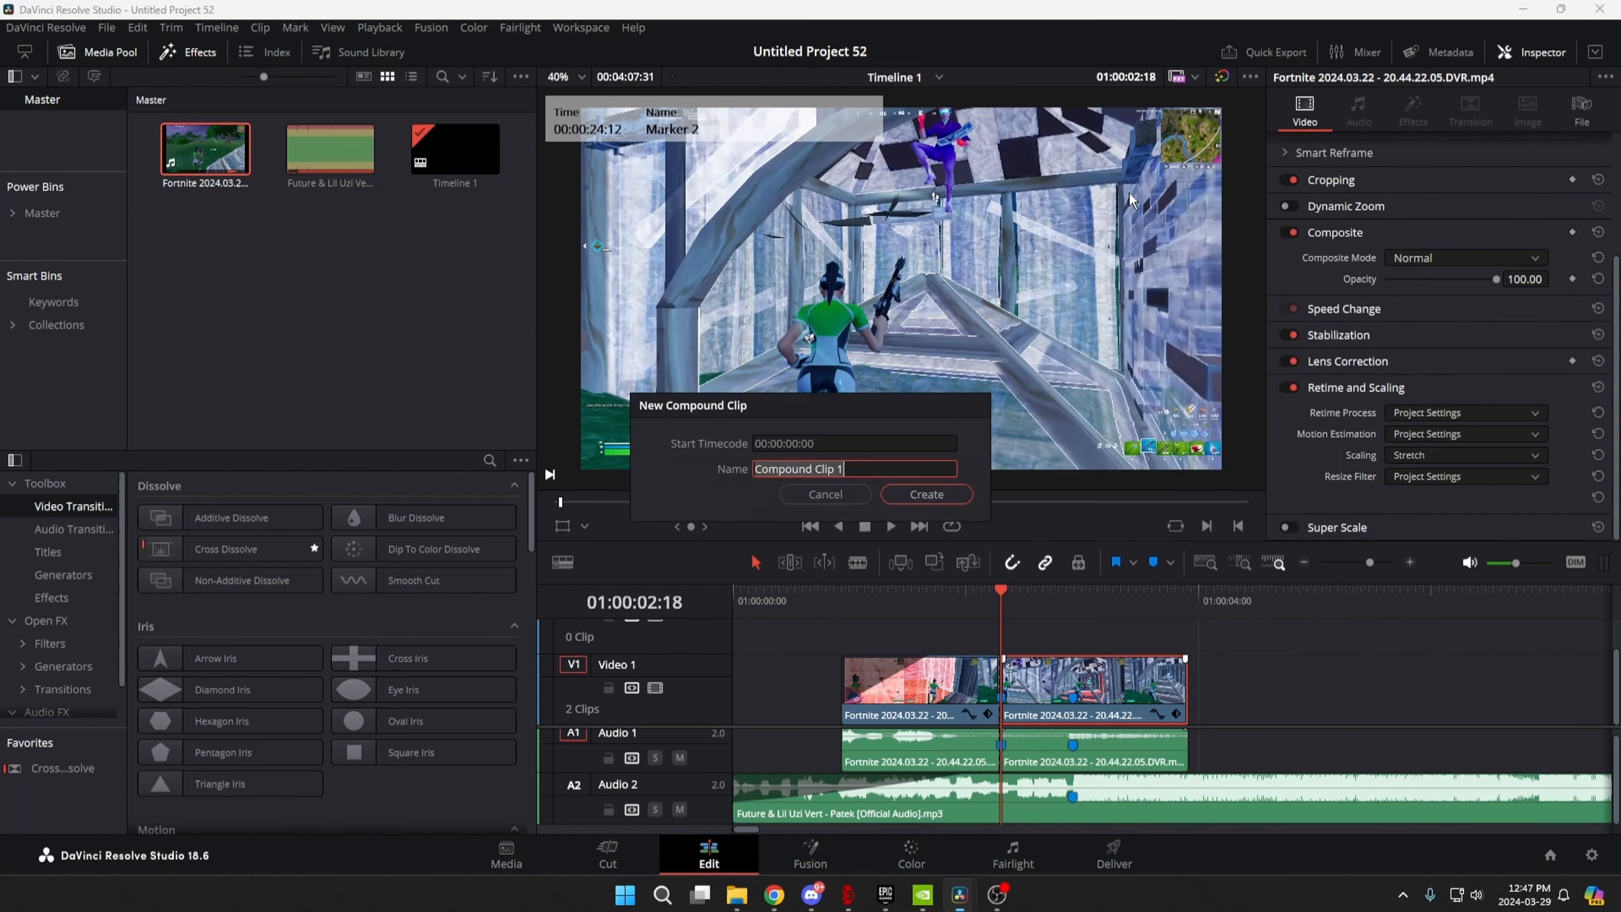
pyautogui.click(926, 494)
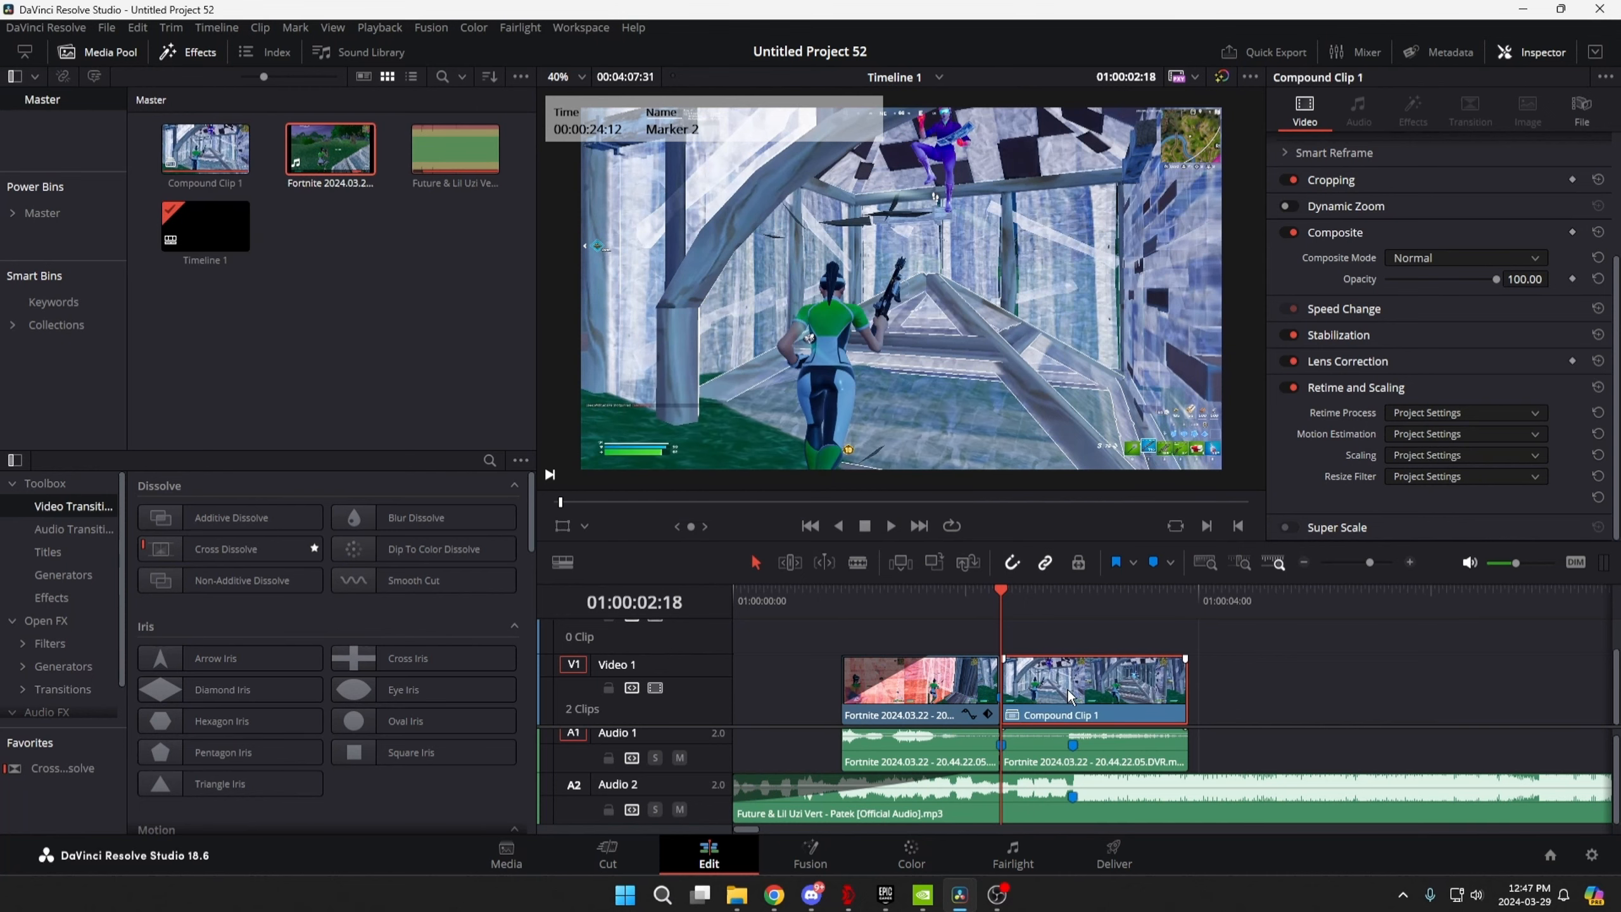
pyautogui.rightClick(1068, 689)
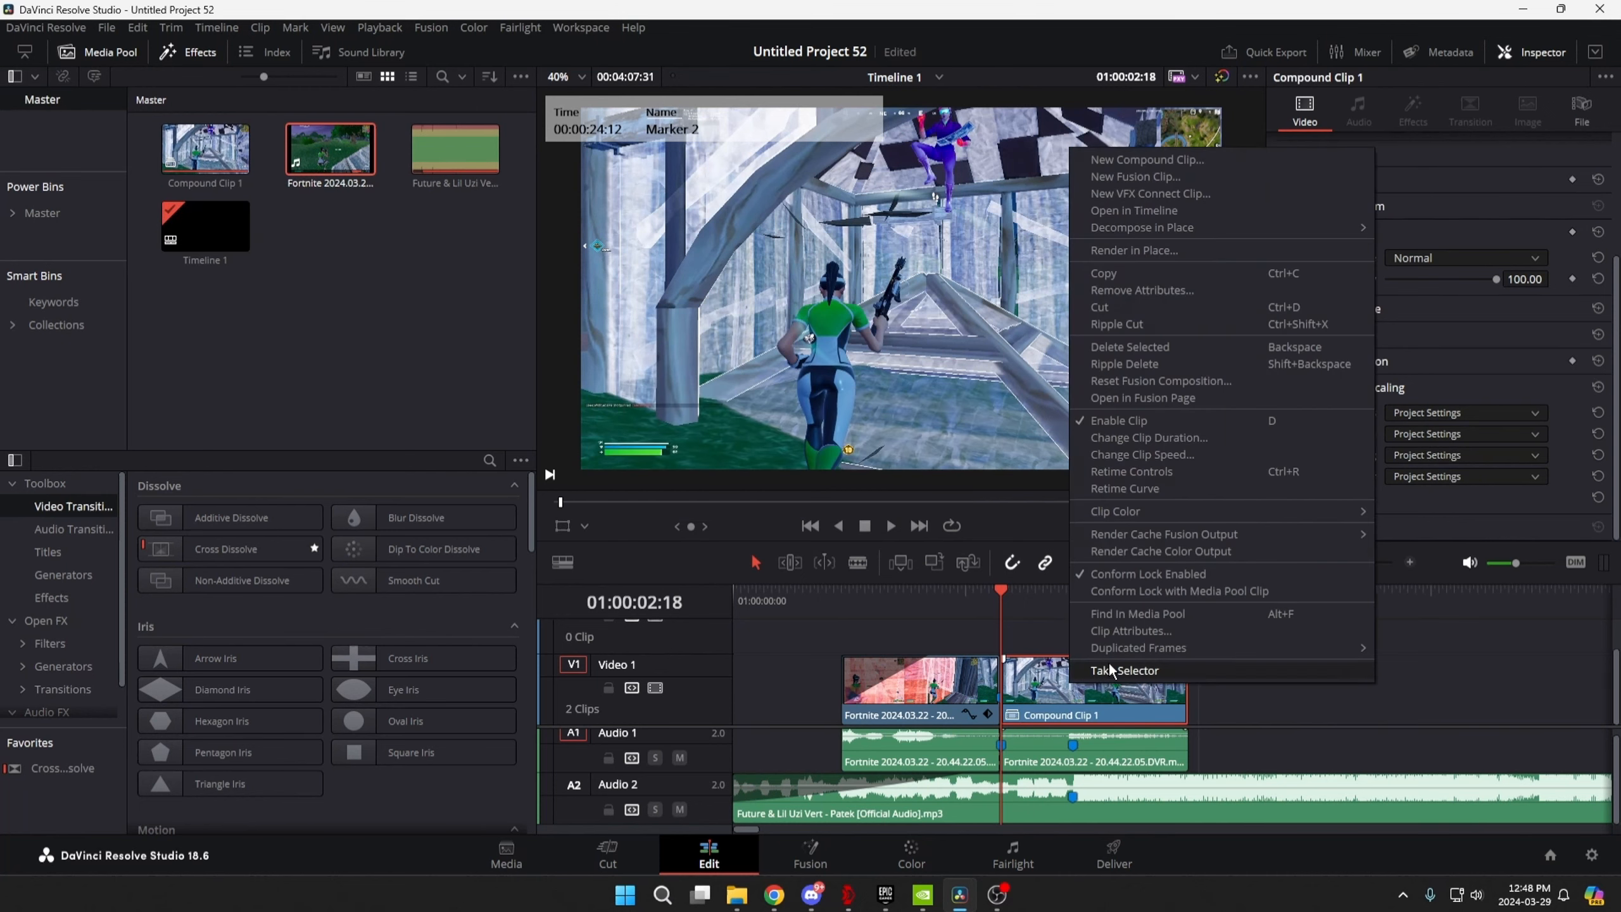
pyautogui.click(1188, 395)
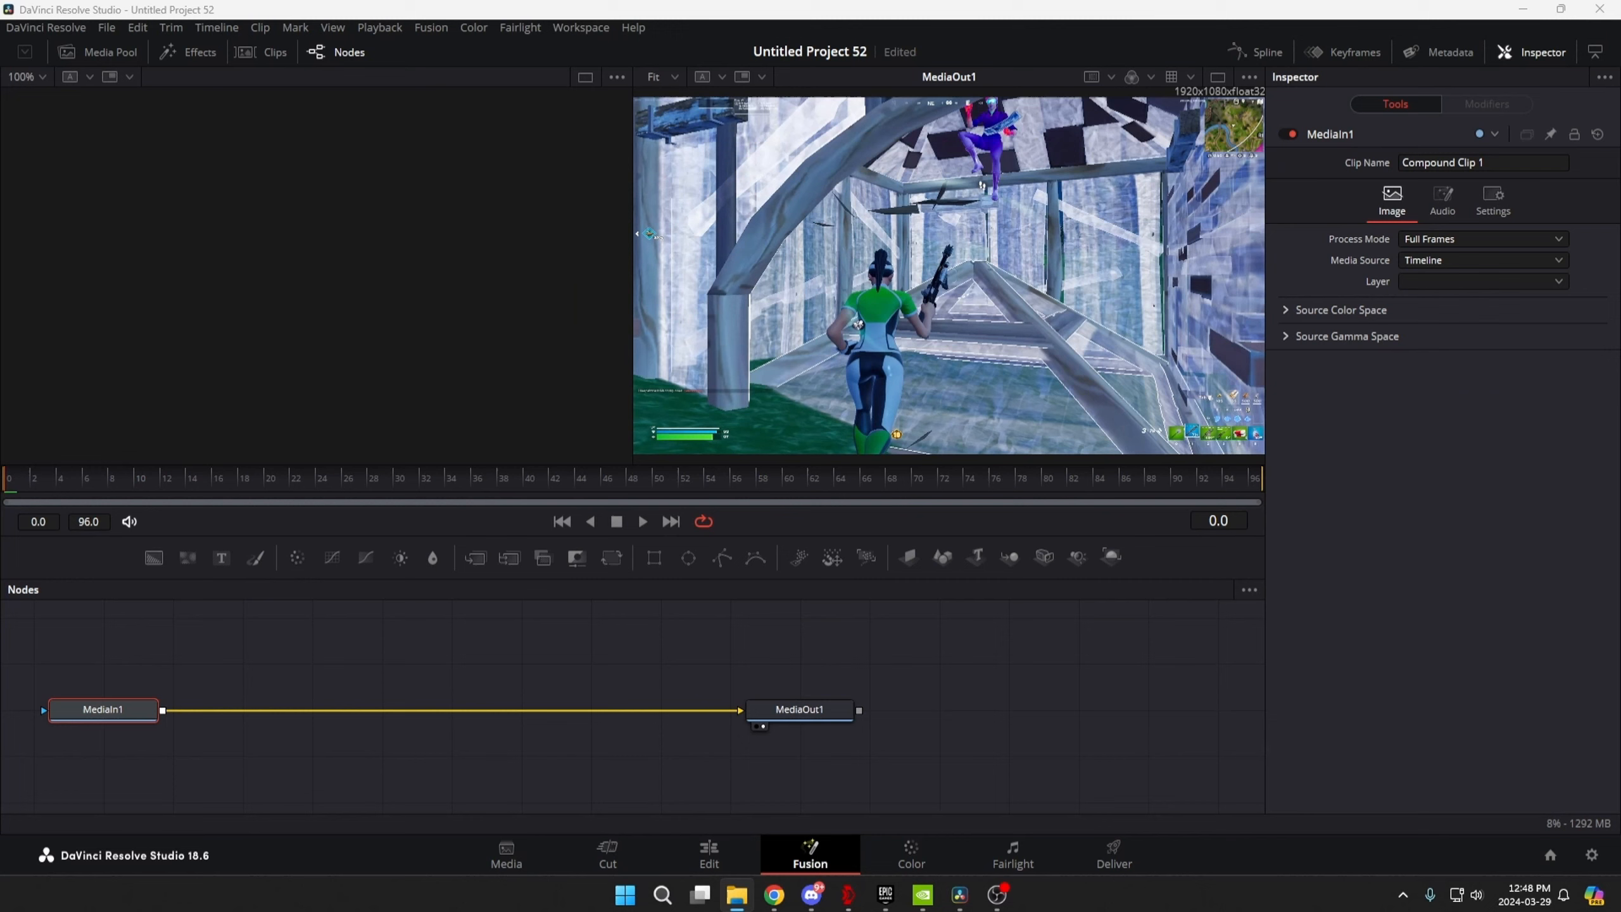
# Insert the keyframed Twixtor node into the connection between MediaIn1 and MediaOut1 and line it up with them.
pyautogui.moveTo(426, 612); pyautogui.dragTo(518, 721)
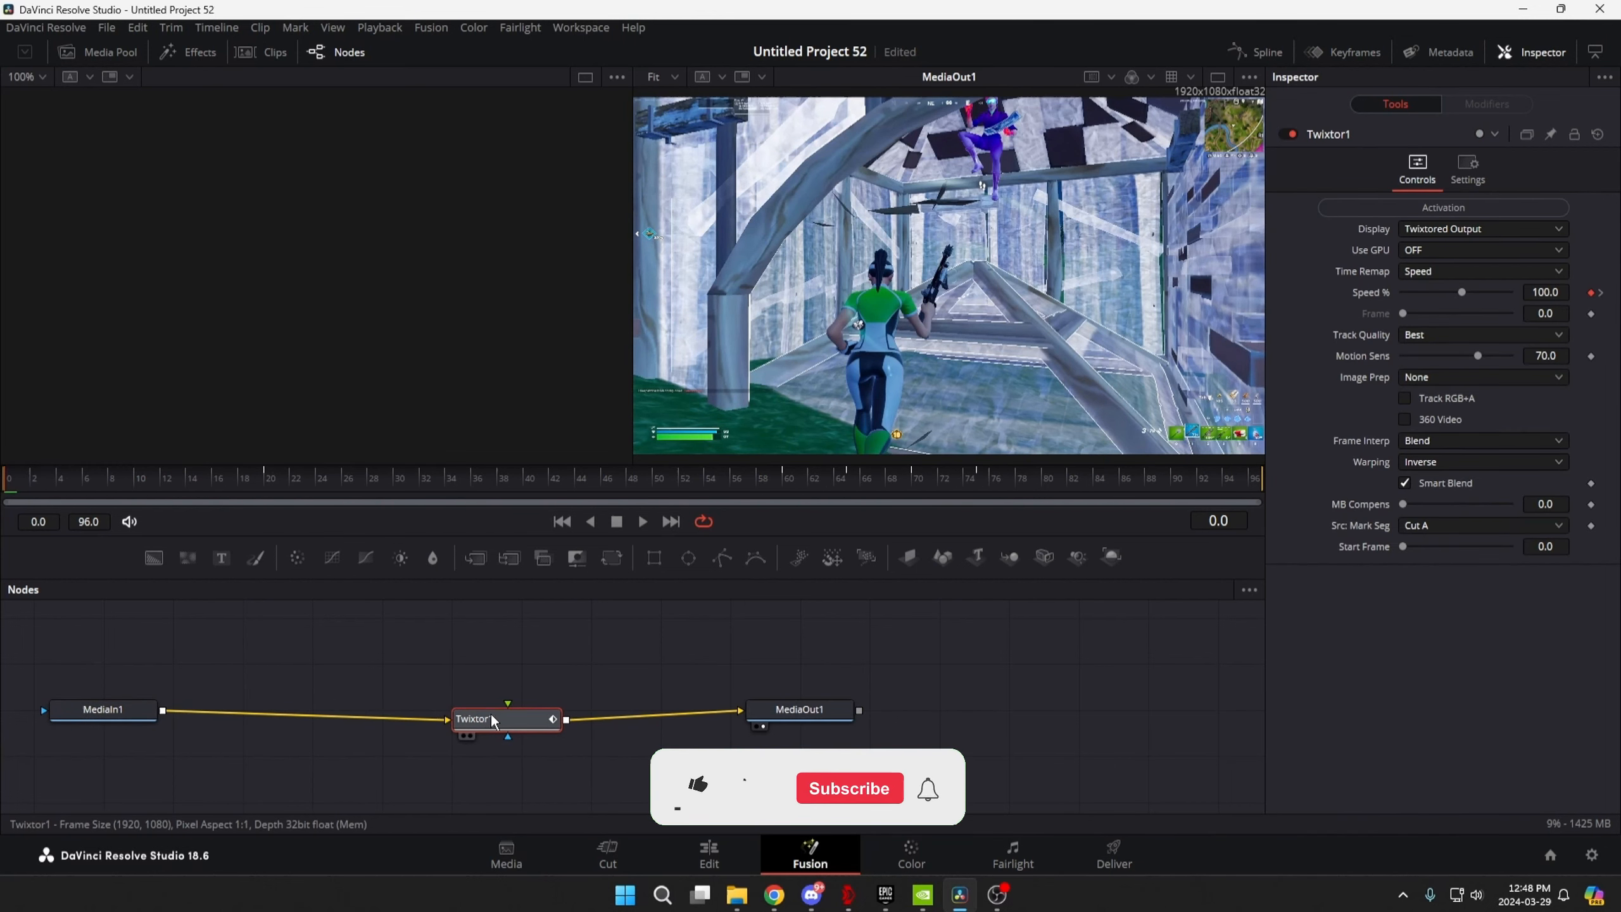
pyautogui.moveTo(508, 728); pyautogui.dragTo(505, 720)
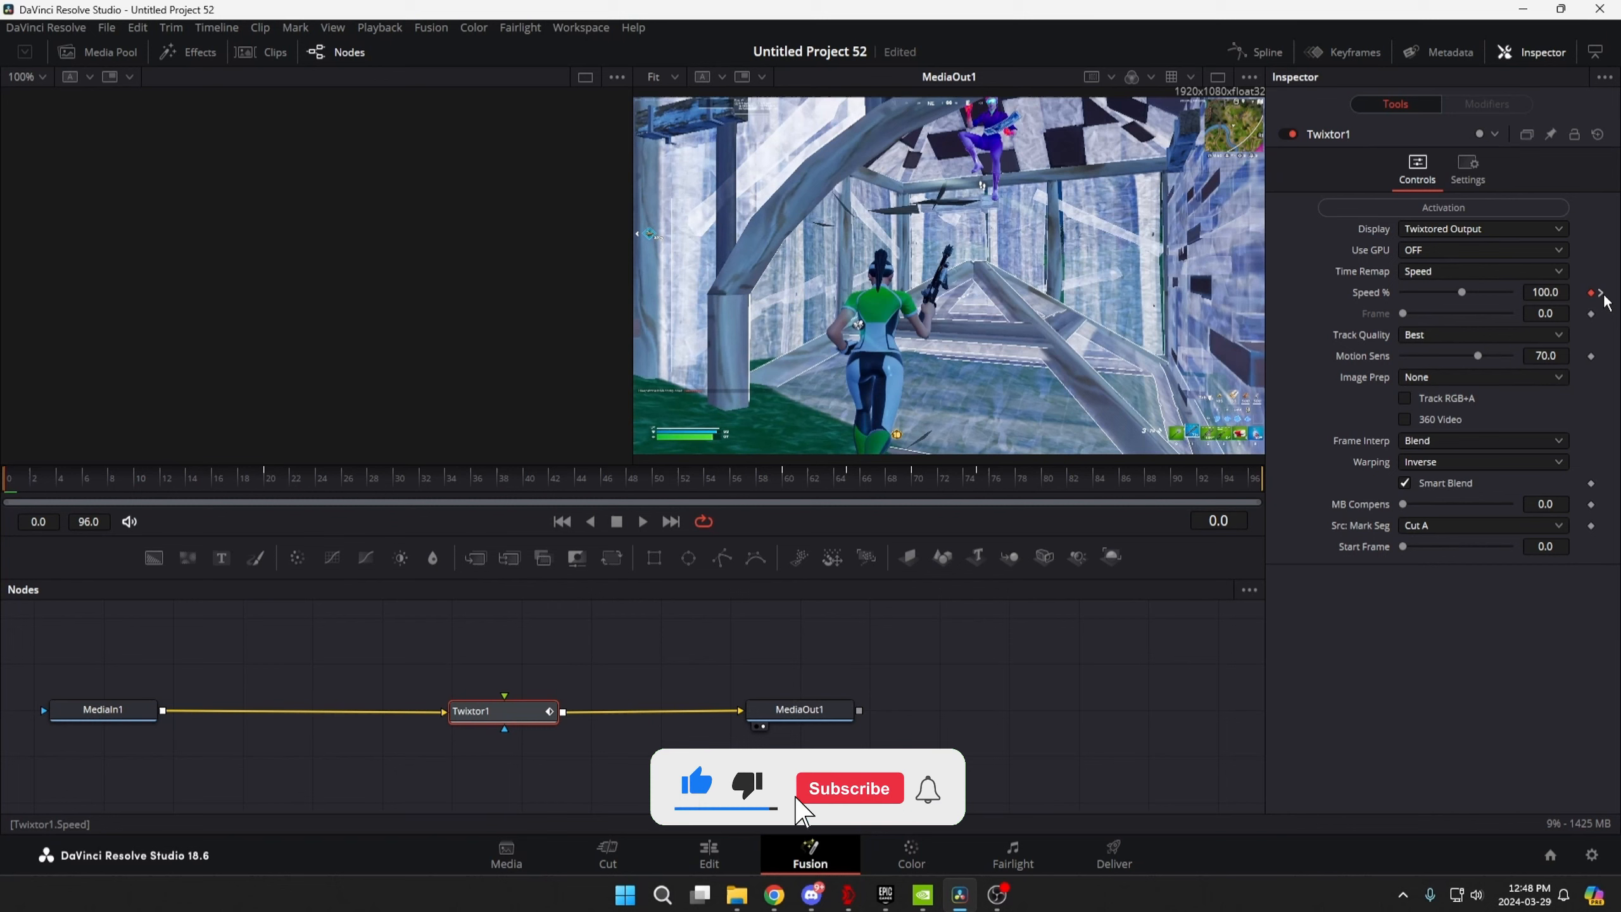
# Go to Twixtor's Speed % keyframe at frame 70 and mark that frame on the compound clip in the edit timeline.
pyautogui.click(1601, 293)
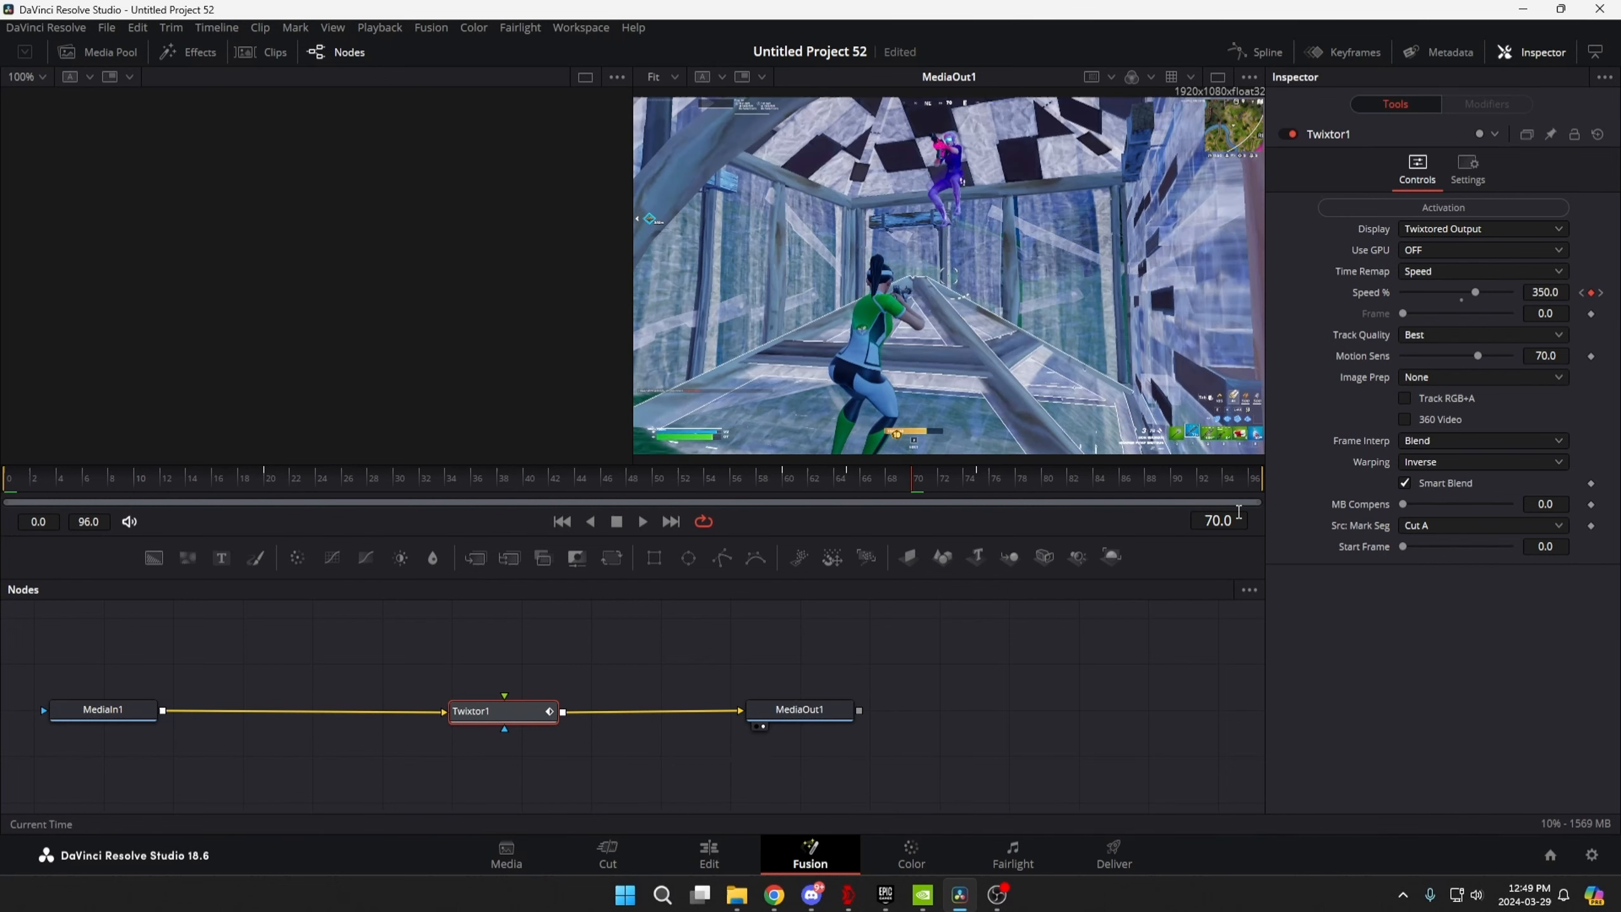
pyautogui.click(720, 848)
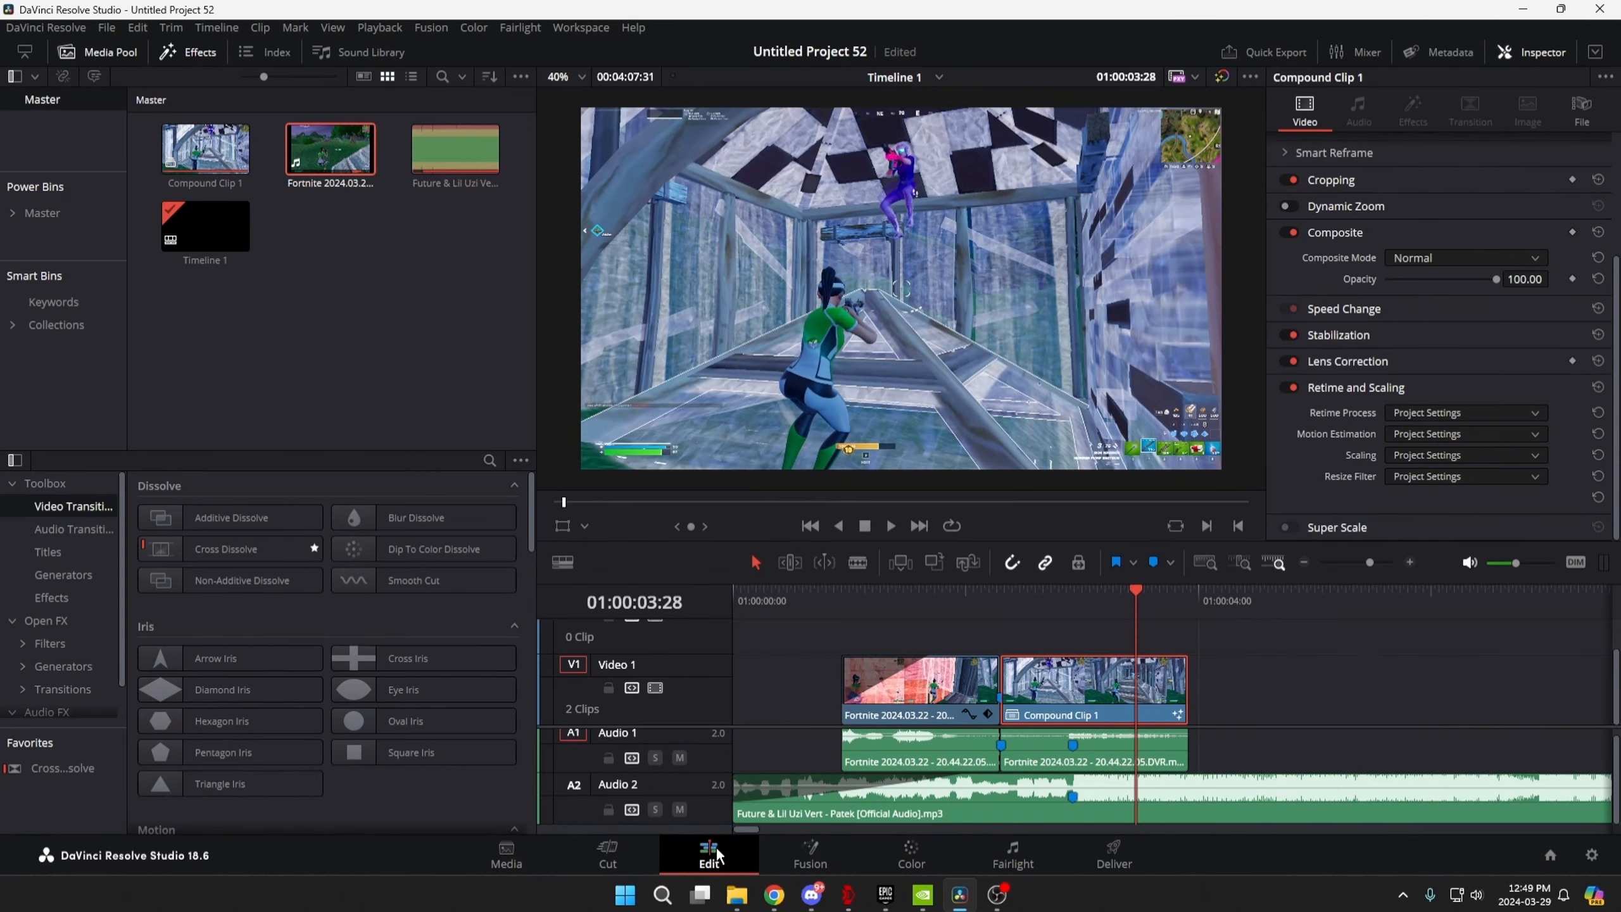
pyautogui.press('m')
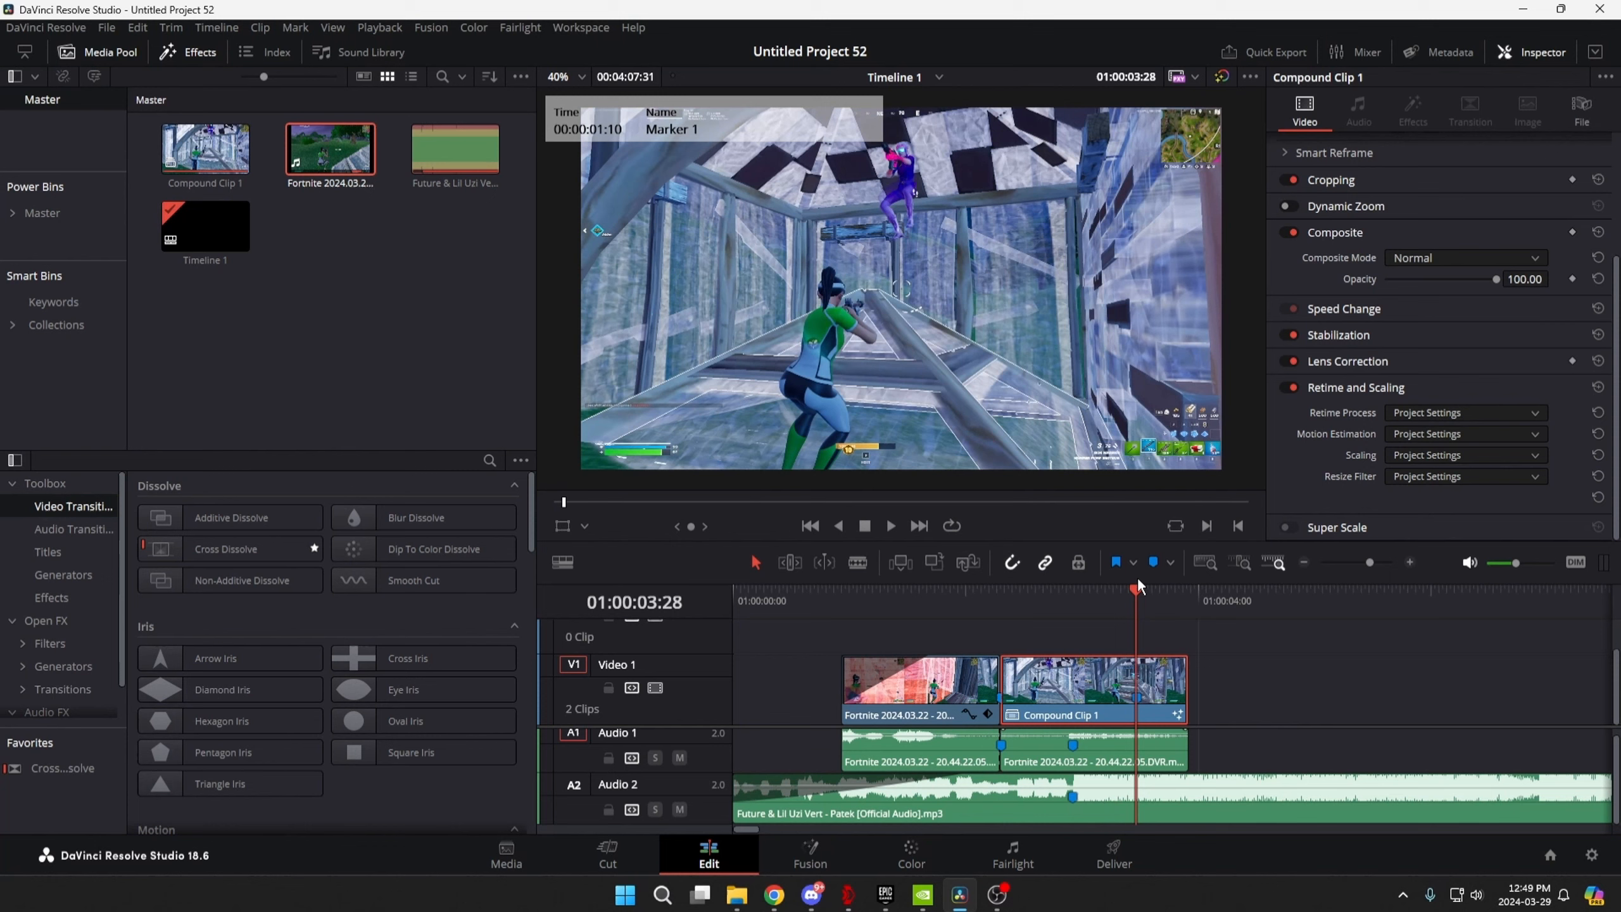
# Align the compound clip's marker and its gameplay audio with the music's beat marker, and move the first gameplay segment flush against it.
pyautogui.moveTo(830, 691); pyautogui.dragTo(745, 691)
pyautogui.moveTo(1008, 745)
pyautogui.mouseDown()
pyautogui.moveTo(1062, 748)
pyautogui.moveTo(1026, 709)
pyautogui.moveTo(980, 710)
pyautogui.mouseUp()
pyautogui.moveTo(1064, 603); pyautogui.dragTo(1009, 609)
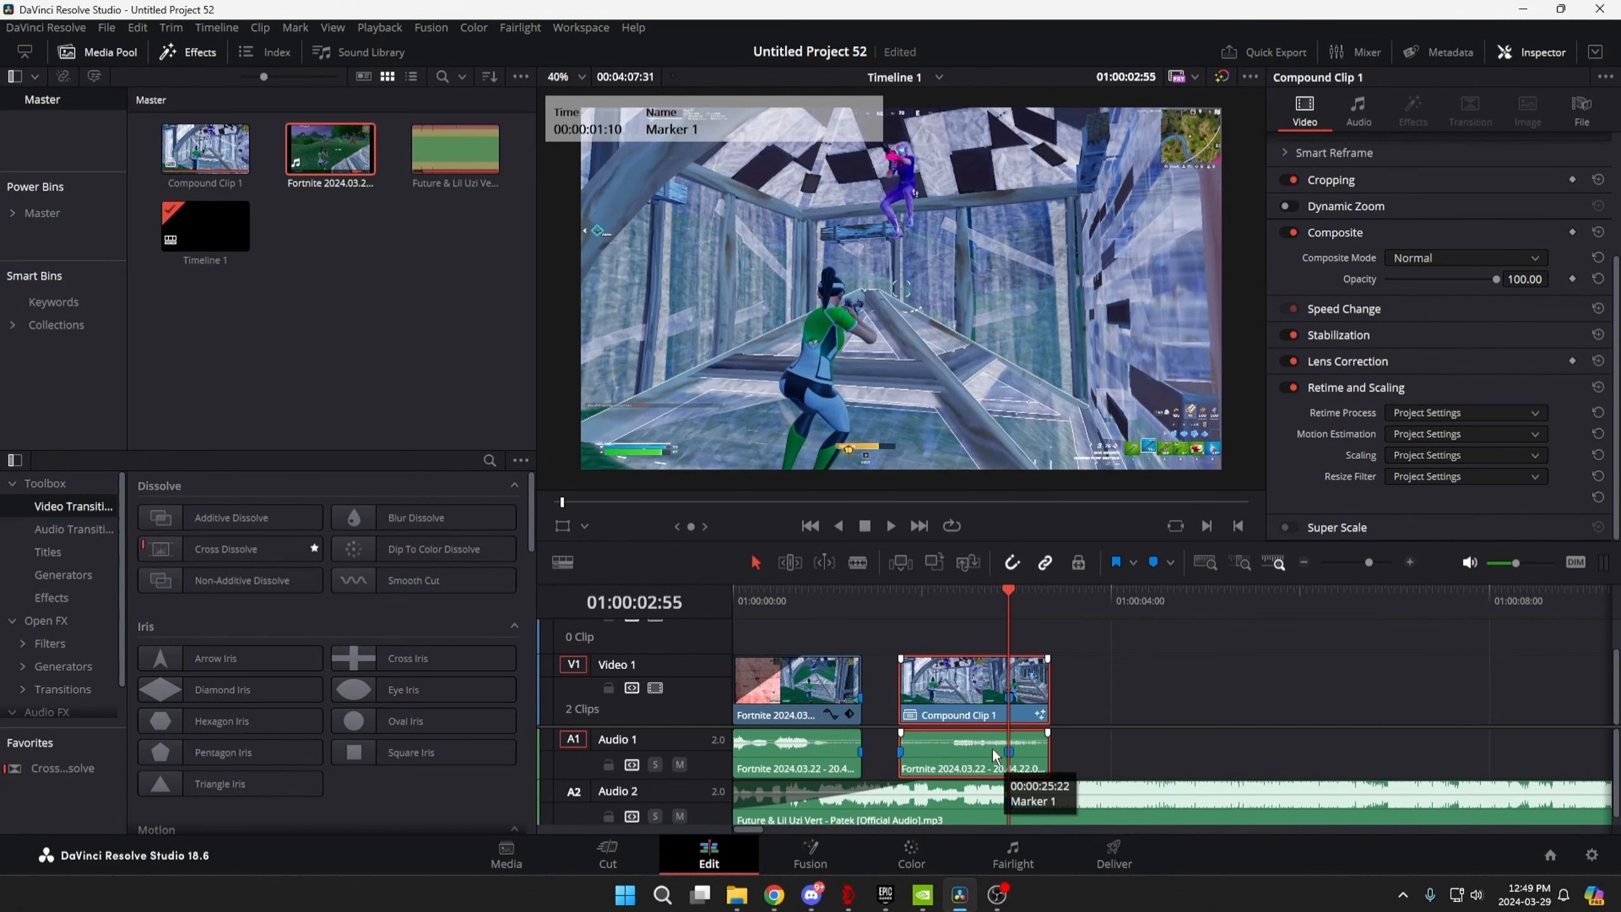
pyautogui.moveTo(782, 686); pyautogui.dragTo(818, 677)
# Add a second beat marker to the music track at 01:00:03:55.
pyautogui.click(1103, 713)
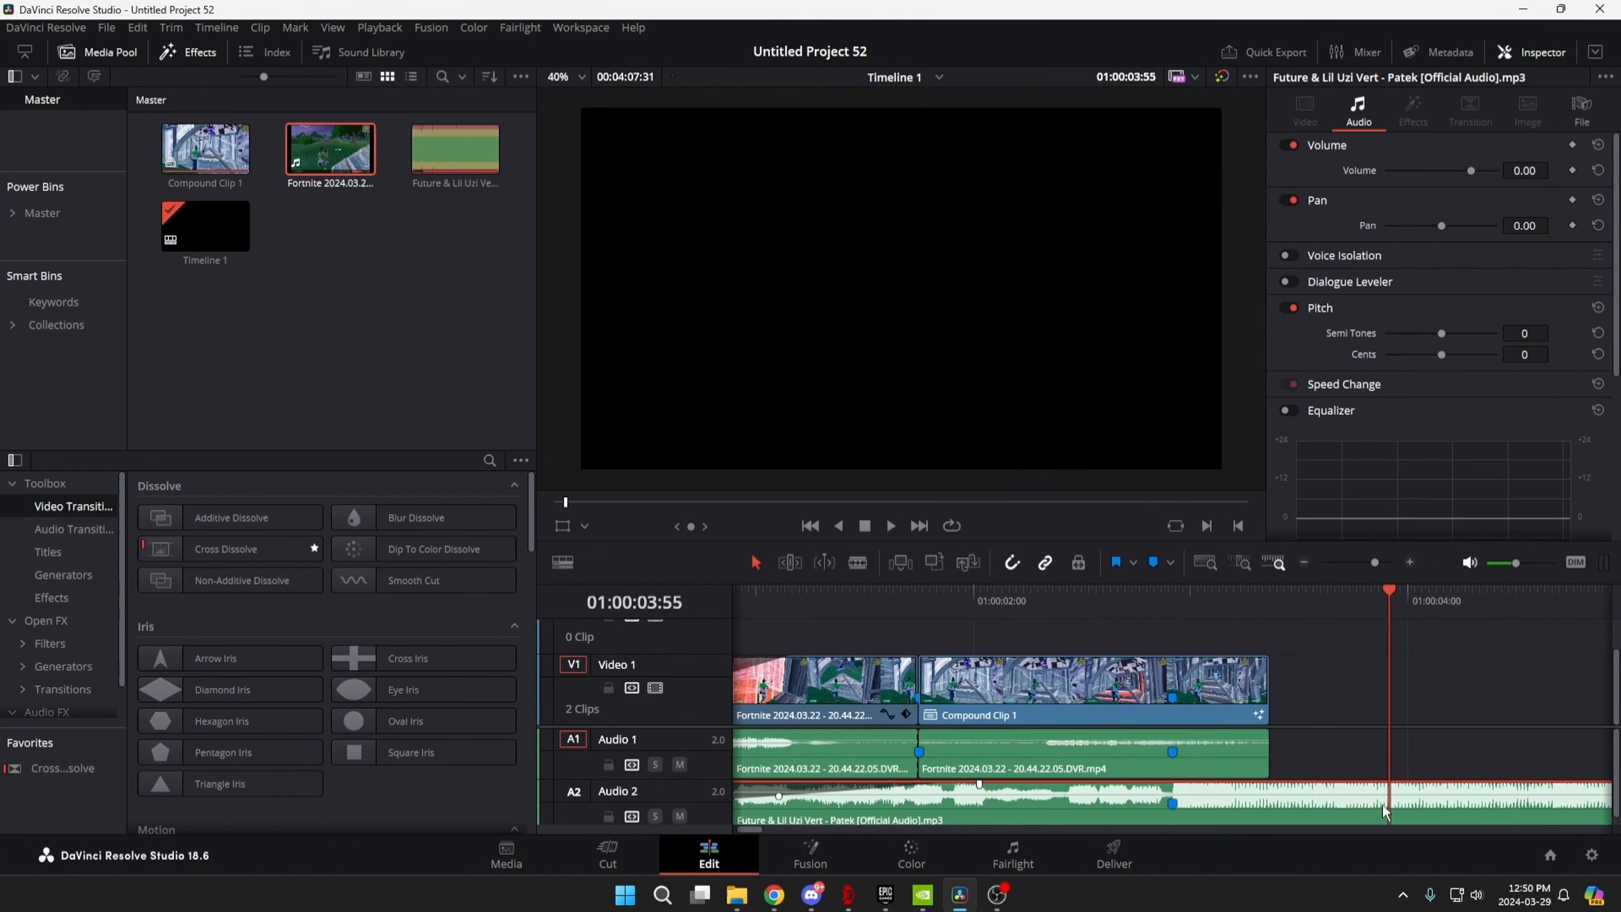
pyautogui.moveTo(1174, 611); pyautogui.dragTo(1389, 641)
pyautogui.moveTo(1374, 562); pyautogui.dragTo(1370, 563)
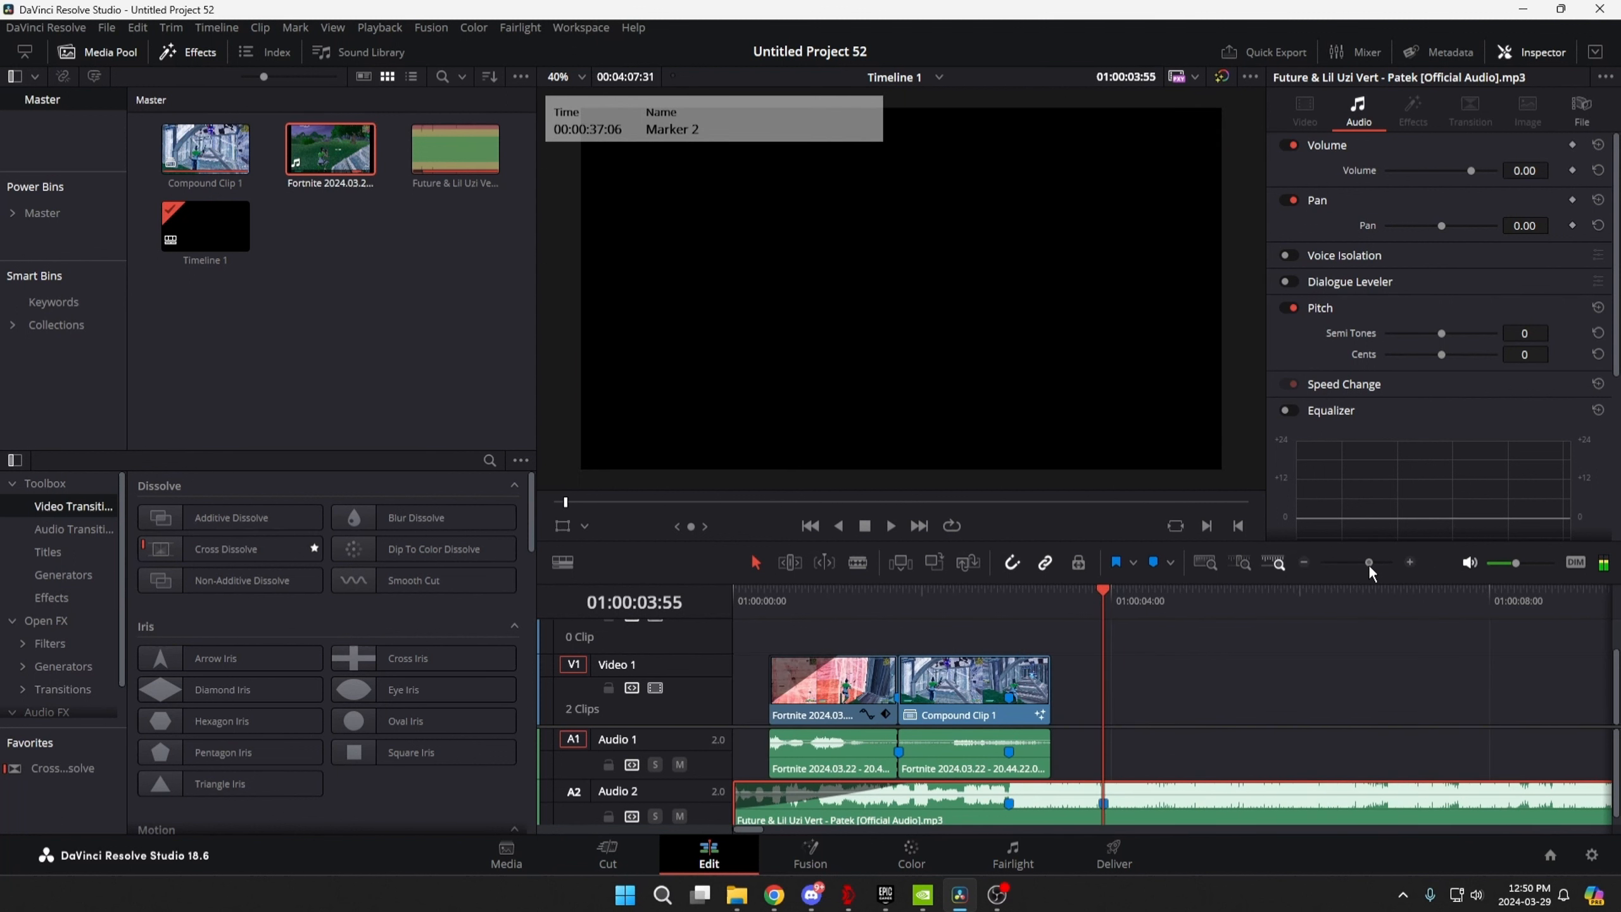
# Decompose Compound Clip 1 in place using clips only and extend its video to the music marker at 01:00:03:55.
pyautogui.click(996, 702)
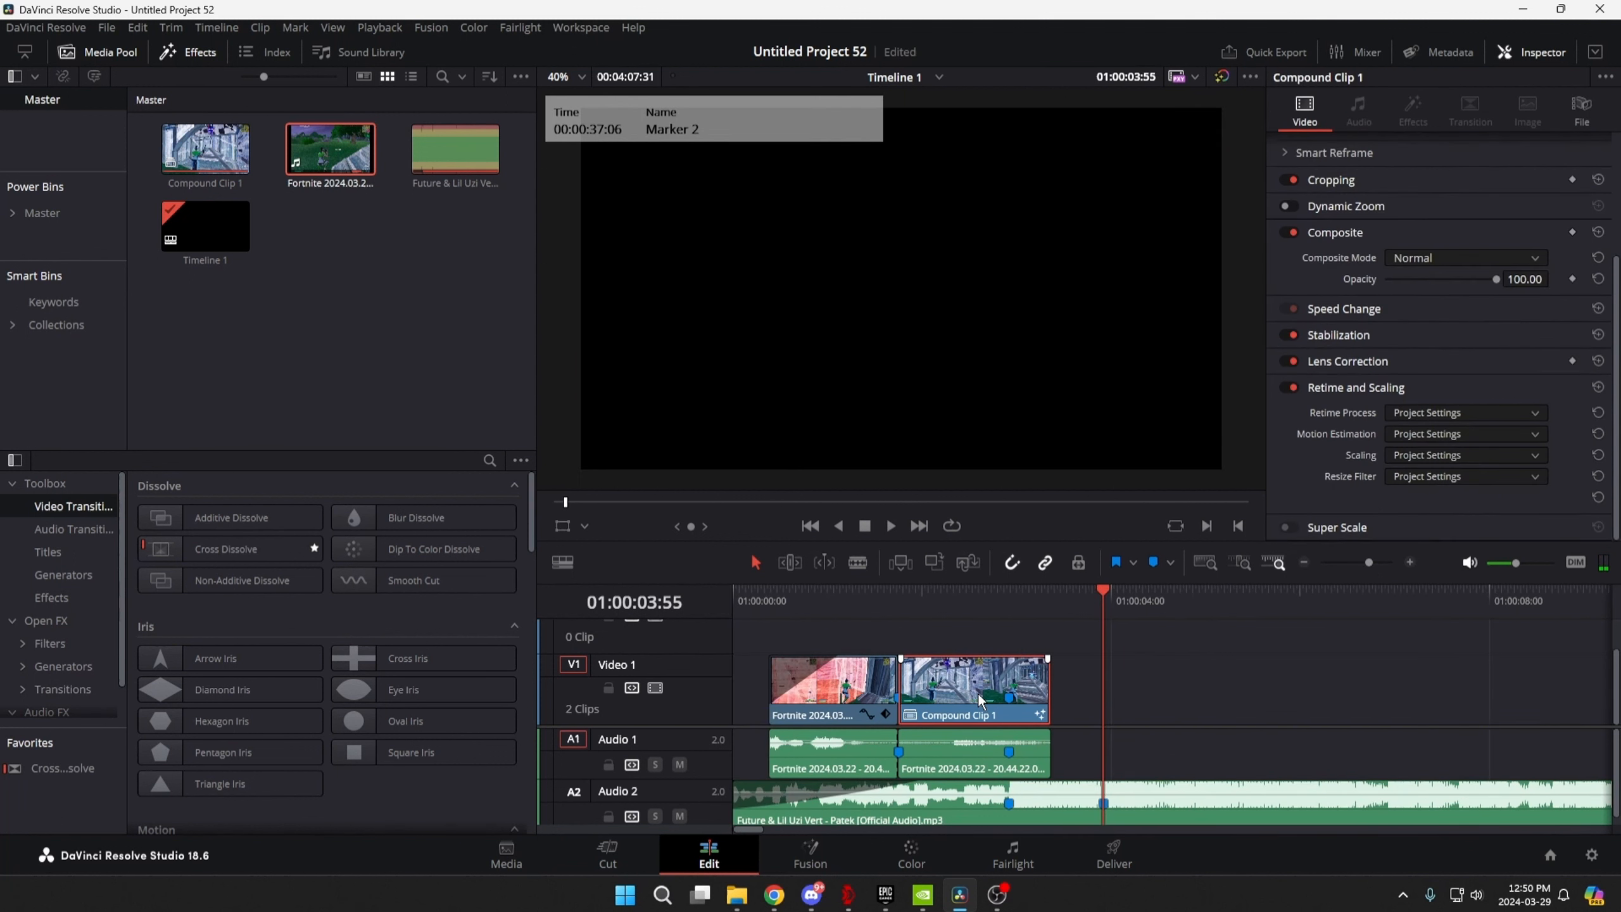
pyautogui.rightClick(982, 695)
pyautogui.rightClick(933, 685)
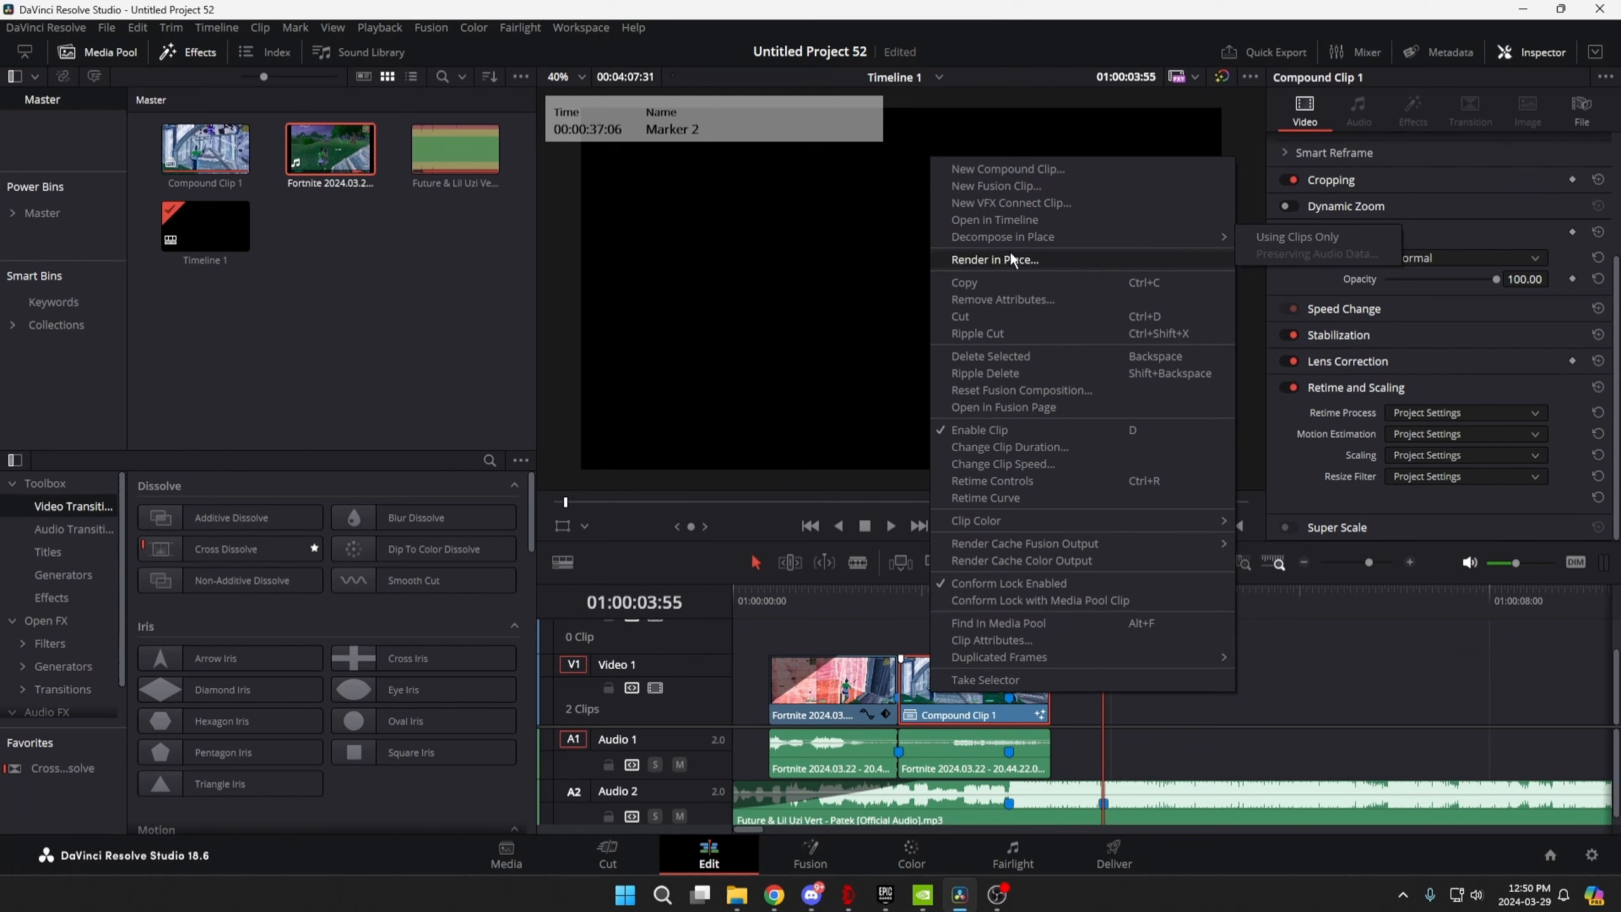
pyautogui.click(1289, 239)
pyautogui.moveTo(1049, 687); pyautogui.dragTo(1100, 773)
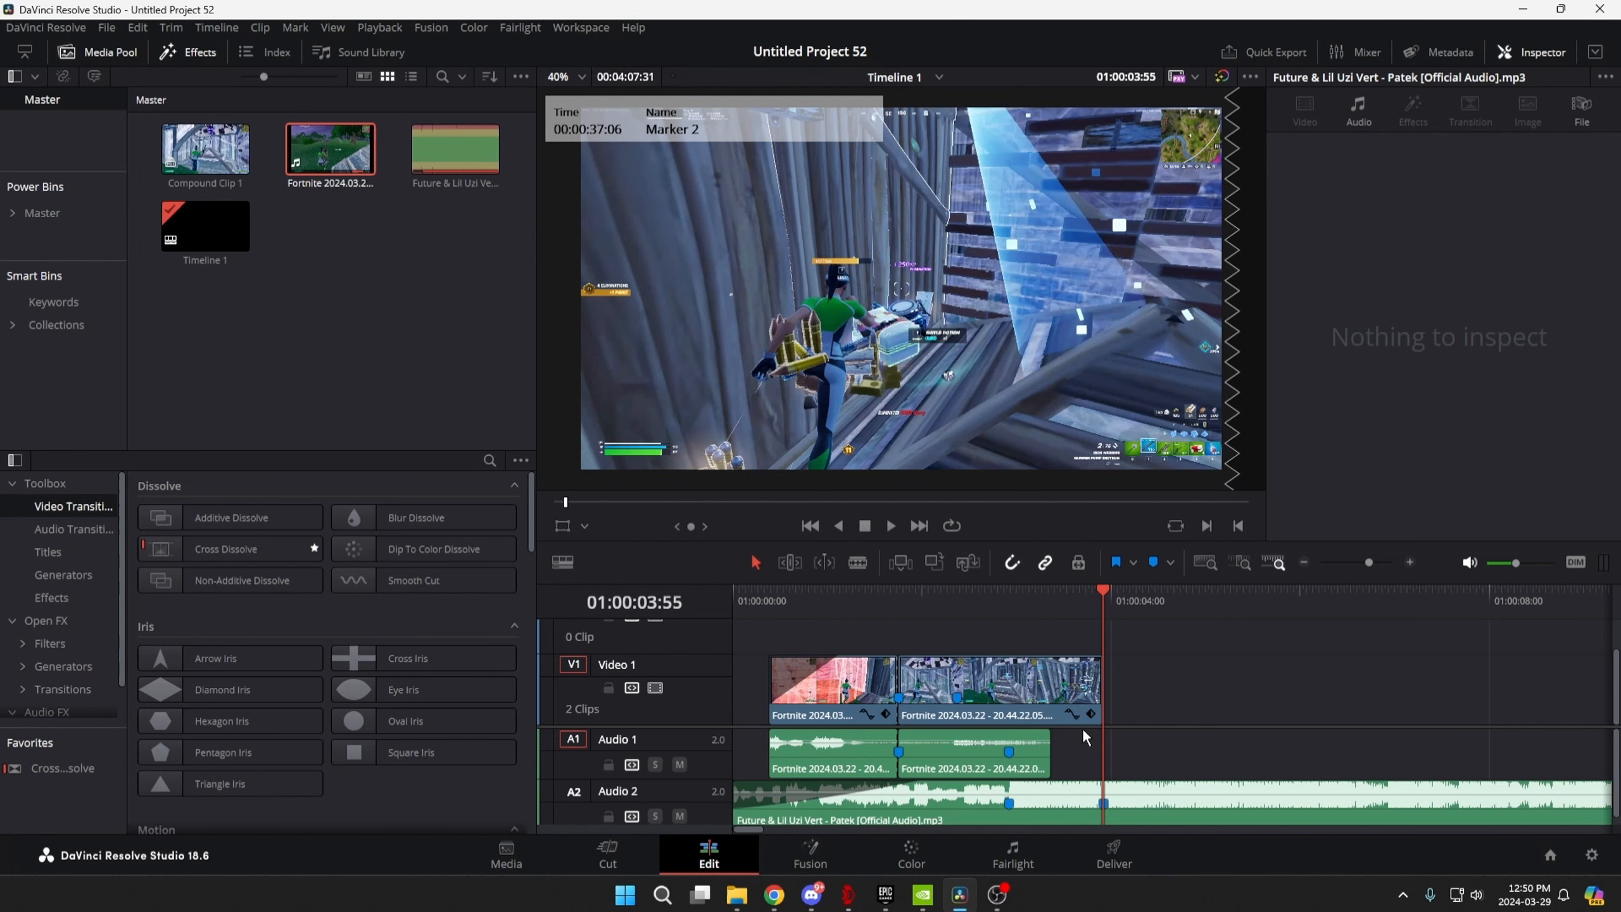
# Create Compound Clip 2 from the extended video segment and insert the keyframed Twixtor node between MediaIn1 and MediaOut1 on the Fusion page.
pyautogui.rightClick(1054, 718)
pyautogui.click(1074, 171)
pyautogui.press('Return')
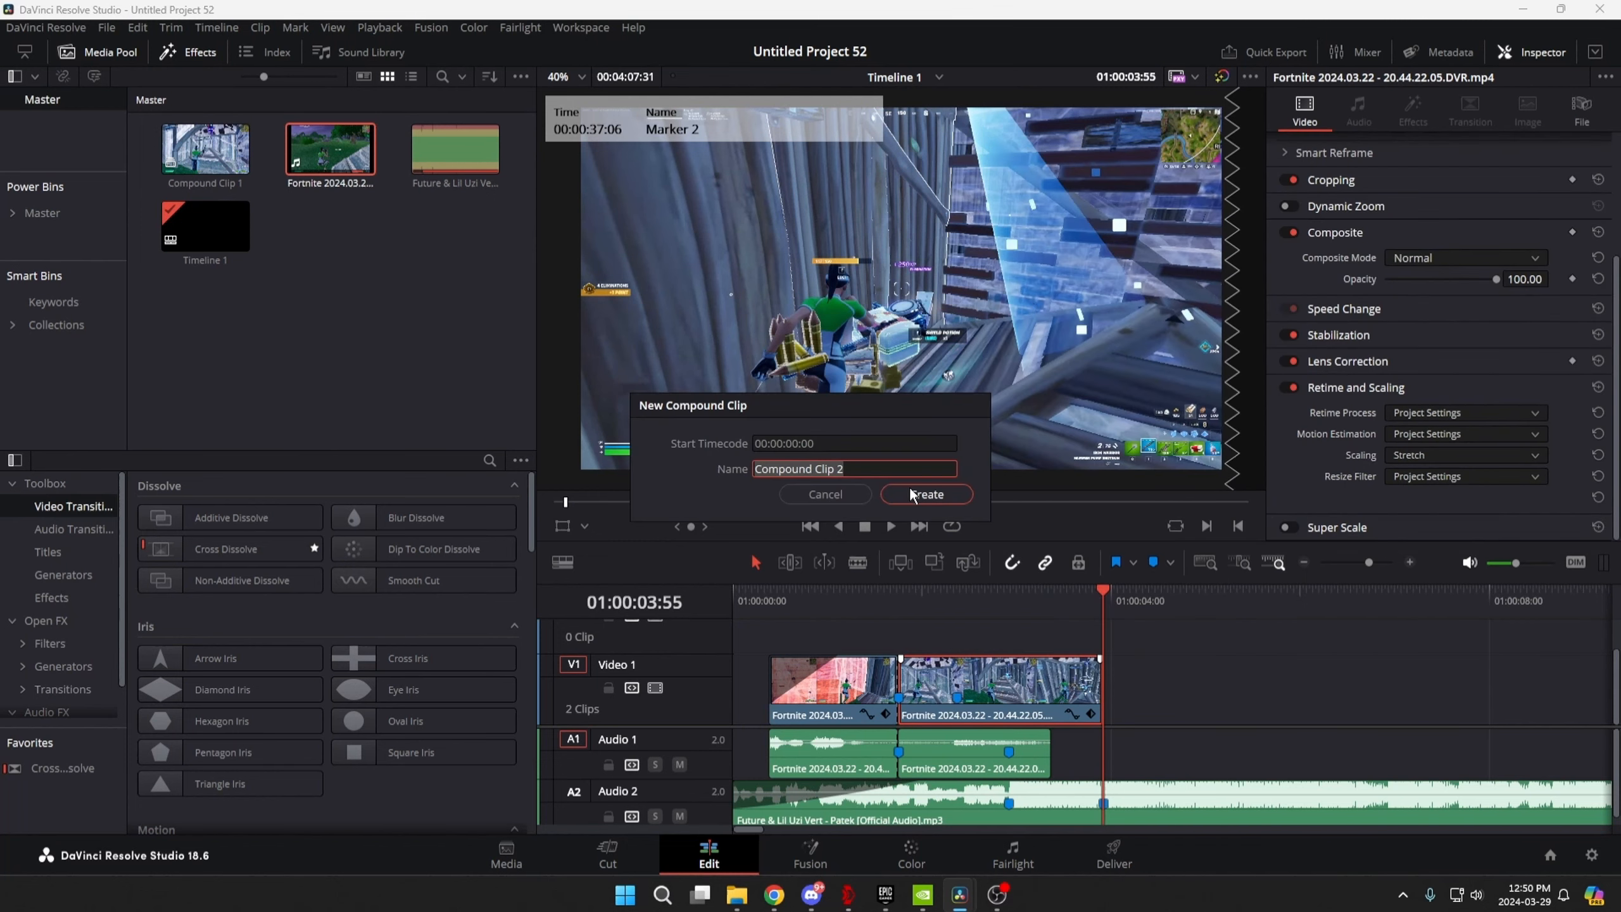
pyautogui.click(809, 855)
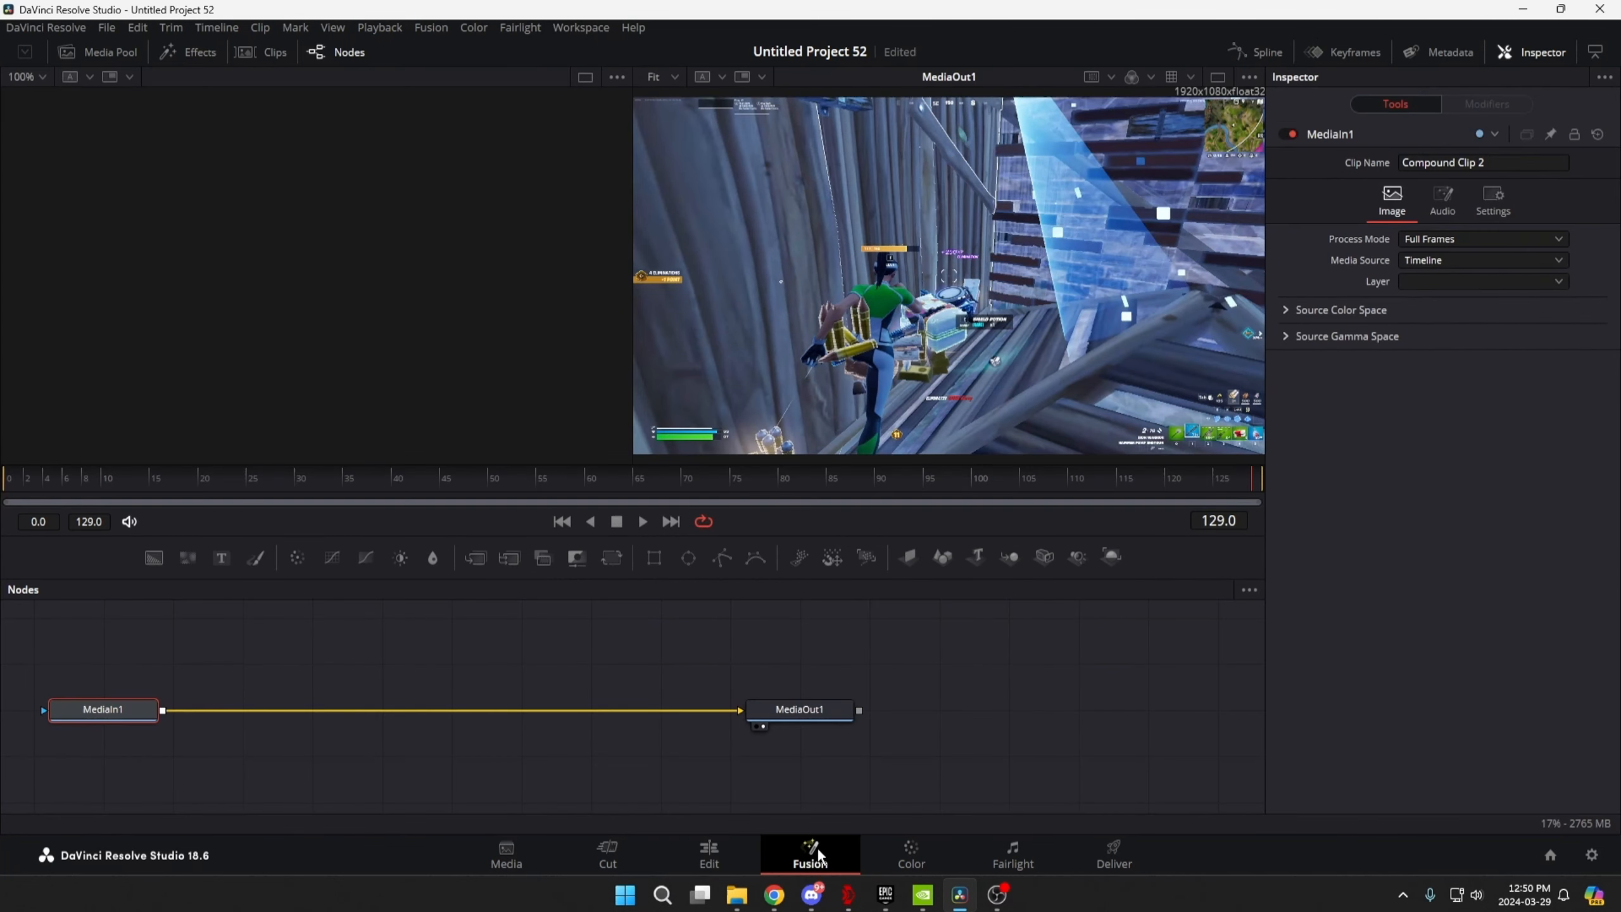
pyautogui.moveTo(737, 903); pyautogui.dragTo(507, 711)
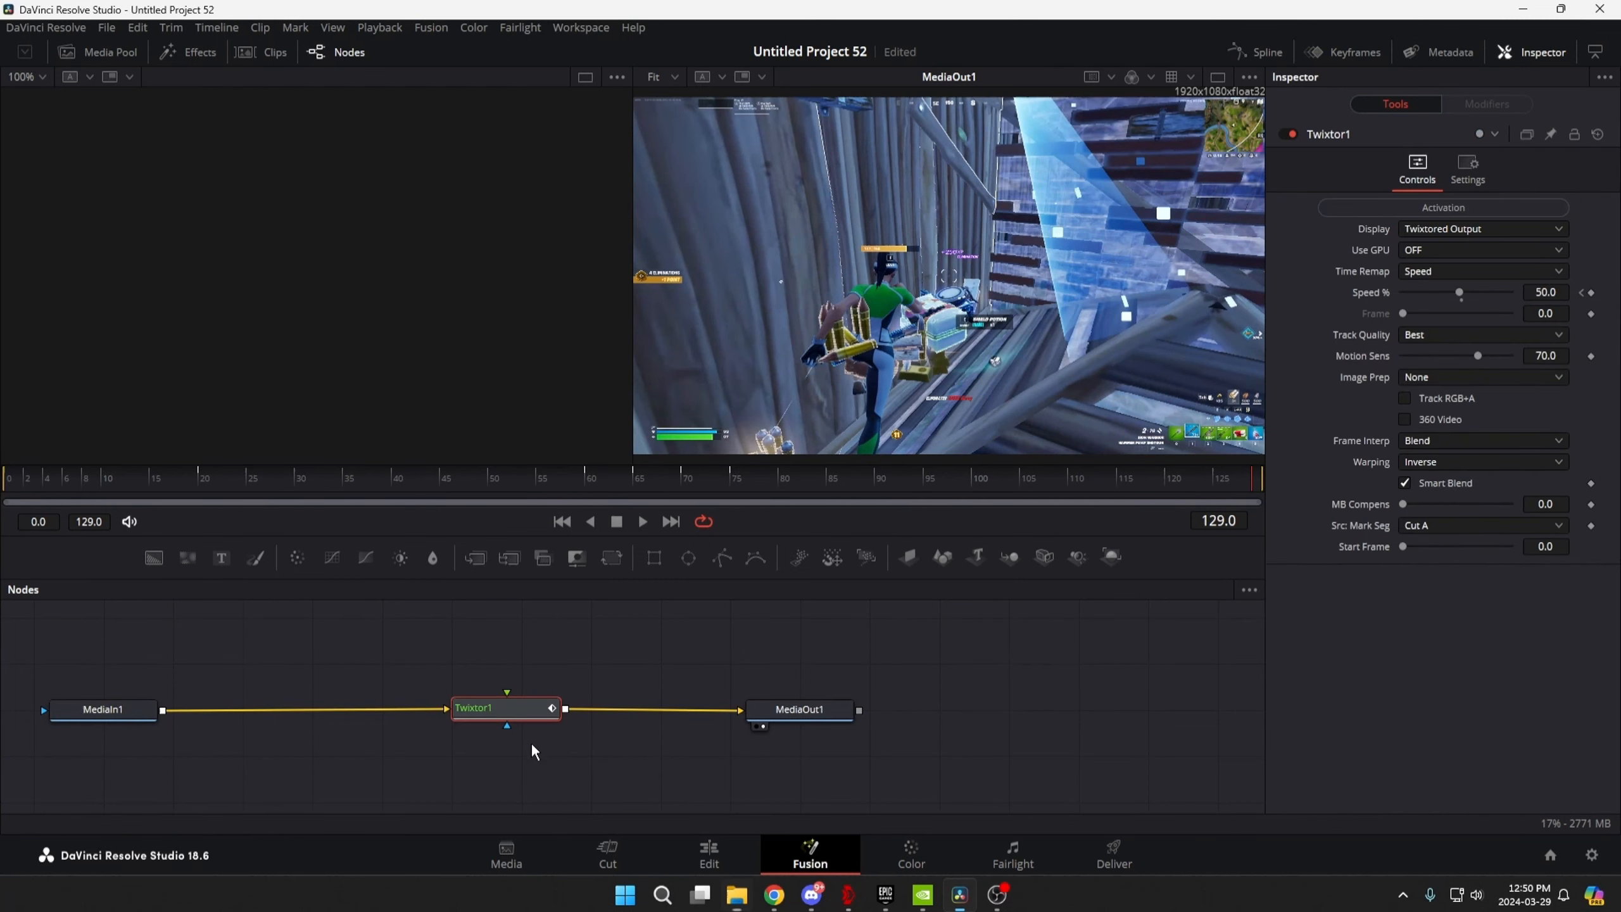
pyautogui.moveTo(792, 487); pyautogui.dragTo(689, 482)
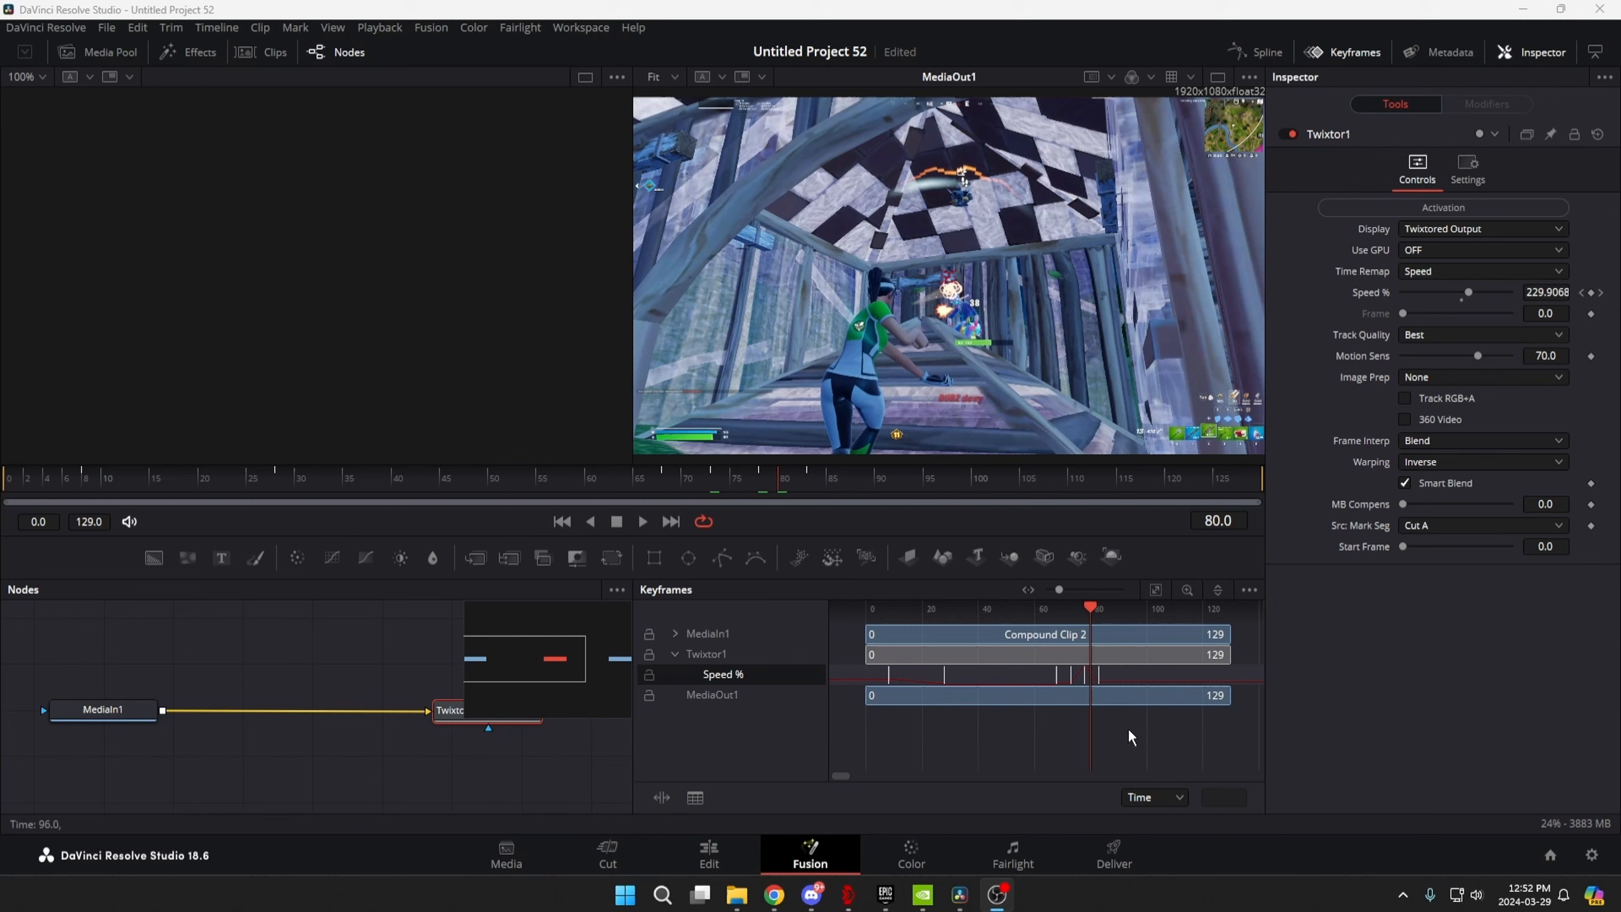
# Try shifting all of Twixtor's Speed % keyframes slightly earlier, and undo the shift.
pyautogui.click(1316, 52)
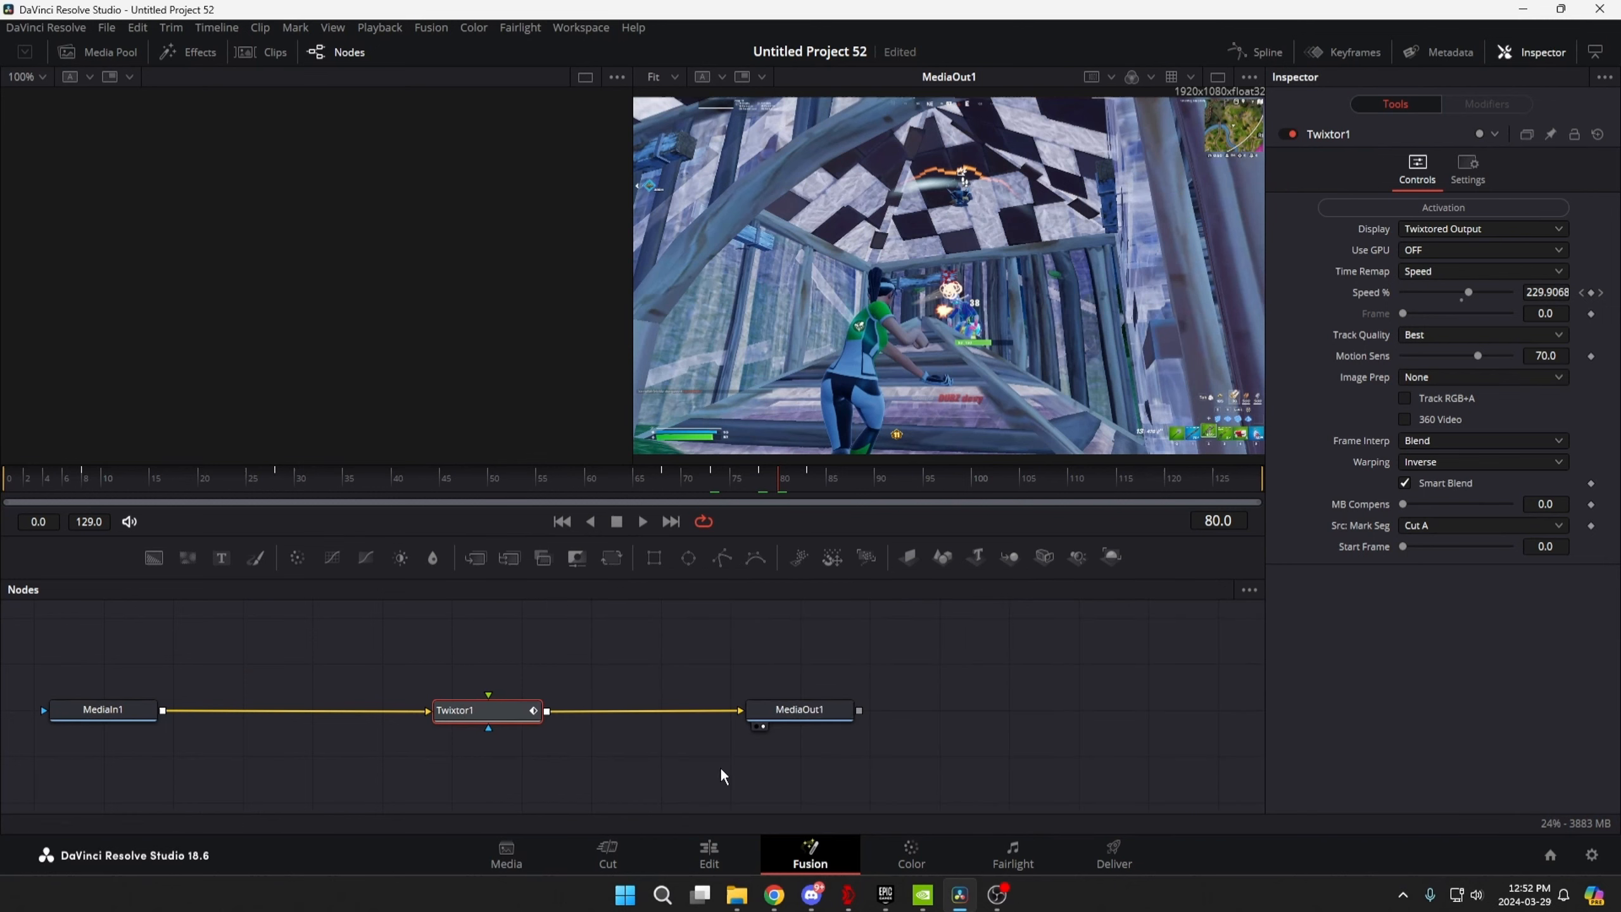
pyautogui.click(1316, 52)
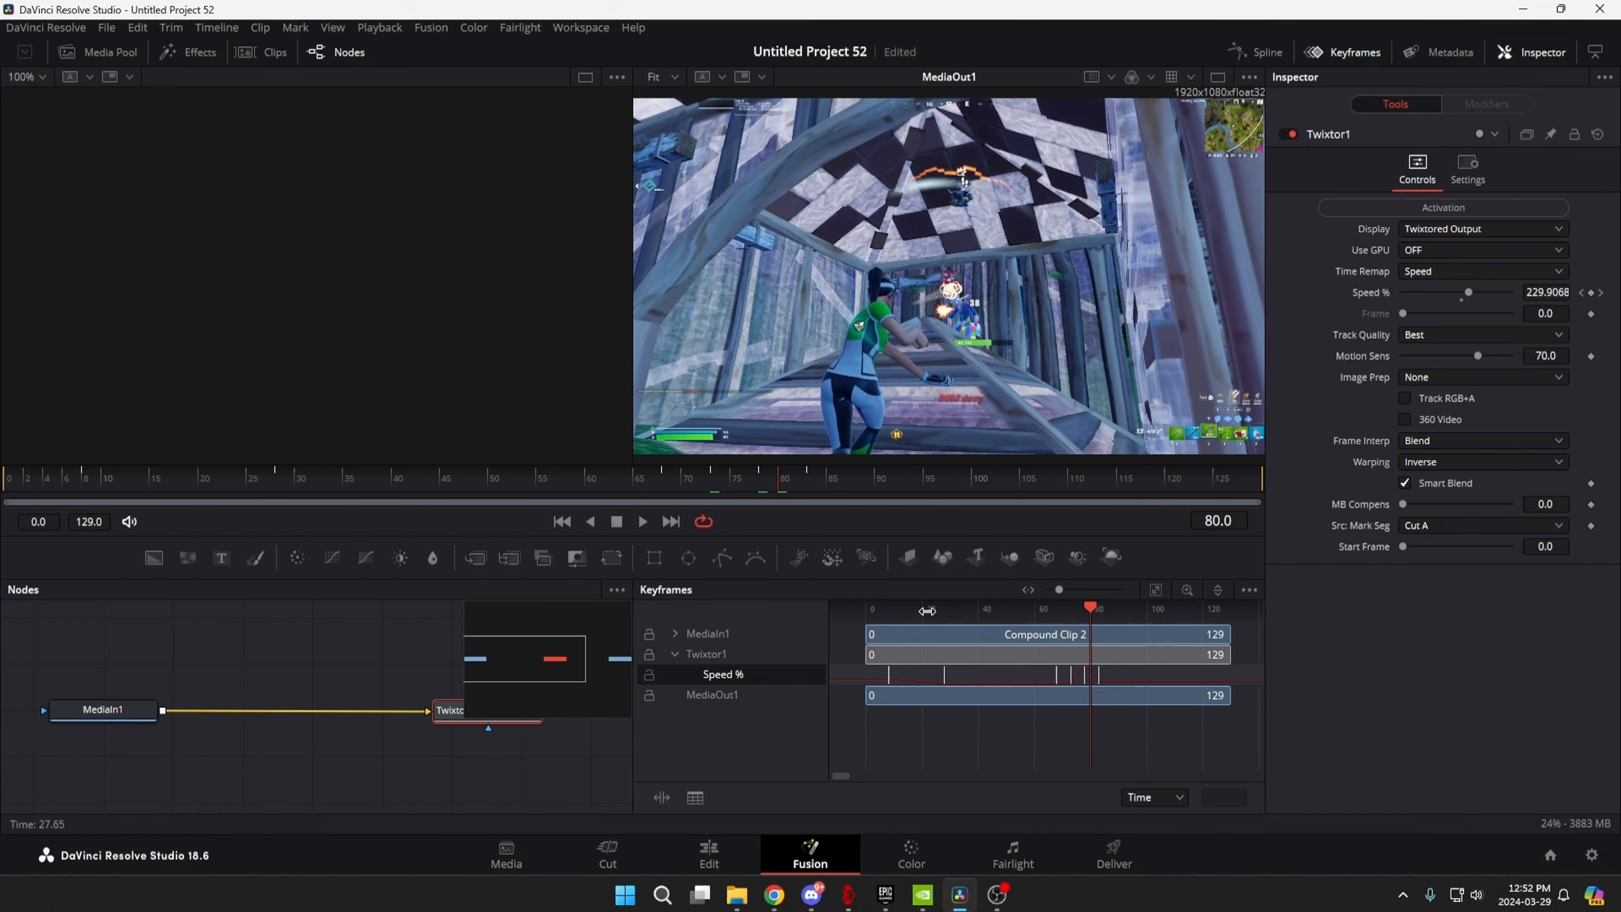
pyautogui.moveTo(1039, 673)
pyautogui.mouseDown()
pyautogui.moveTo(1056, 674)
pyautogui.moveTo(1035, 677)
pyautogui.mouseUp()
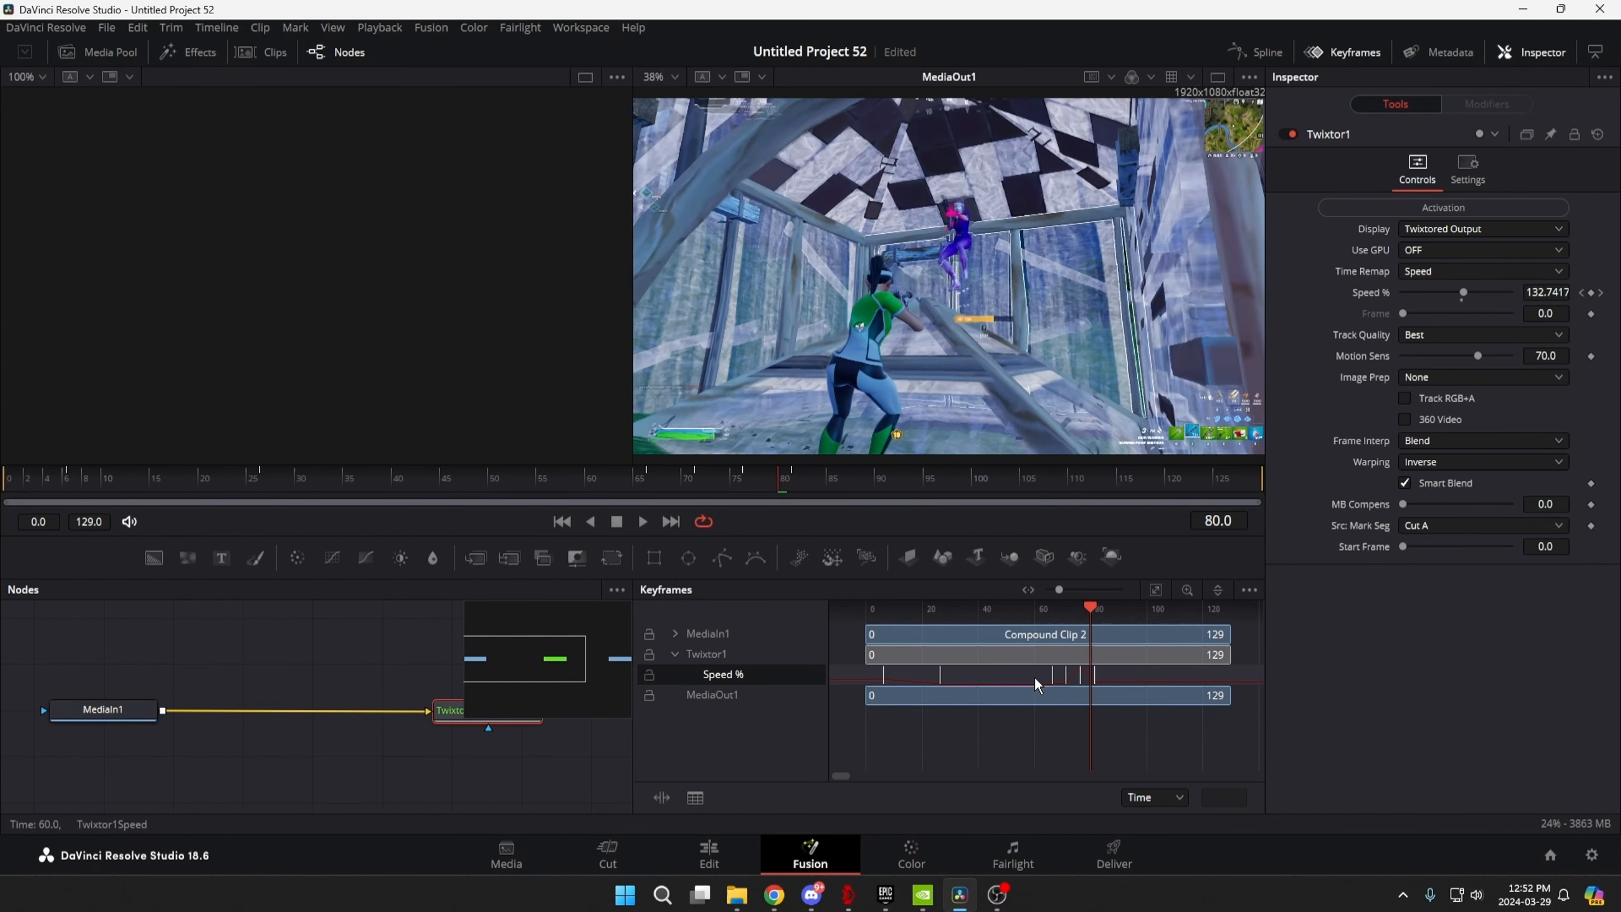
pyautogui.hotkey('ctrl', 'z')
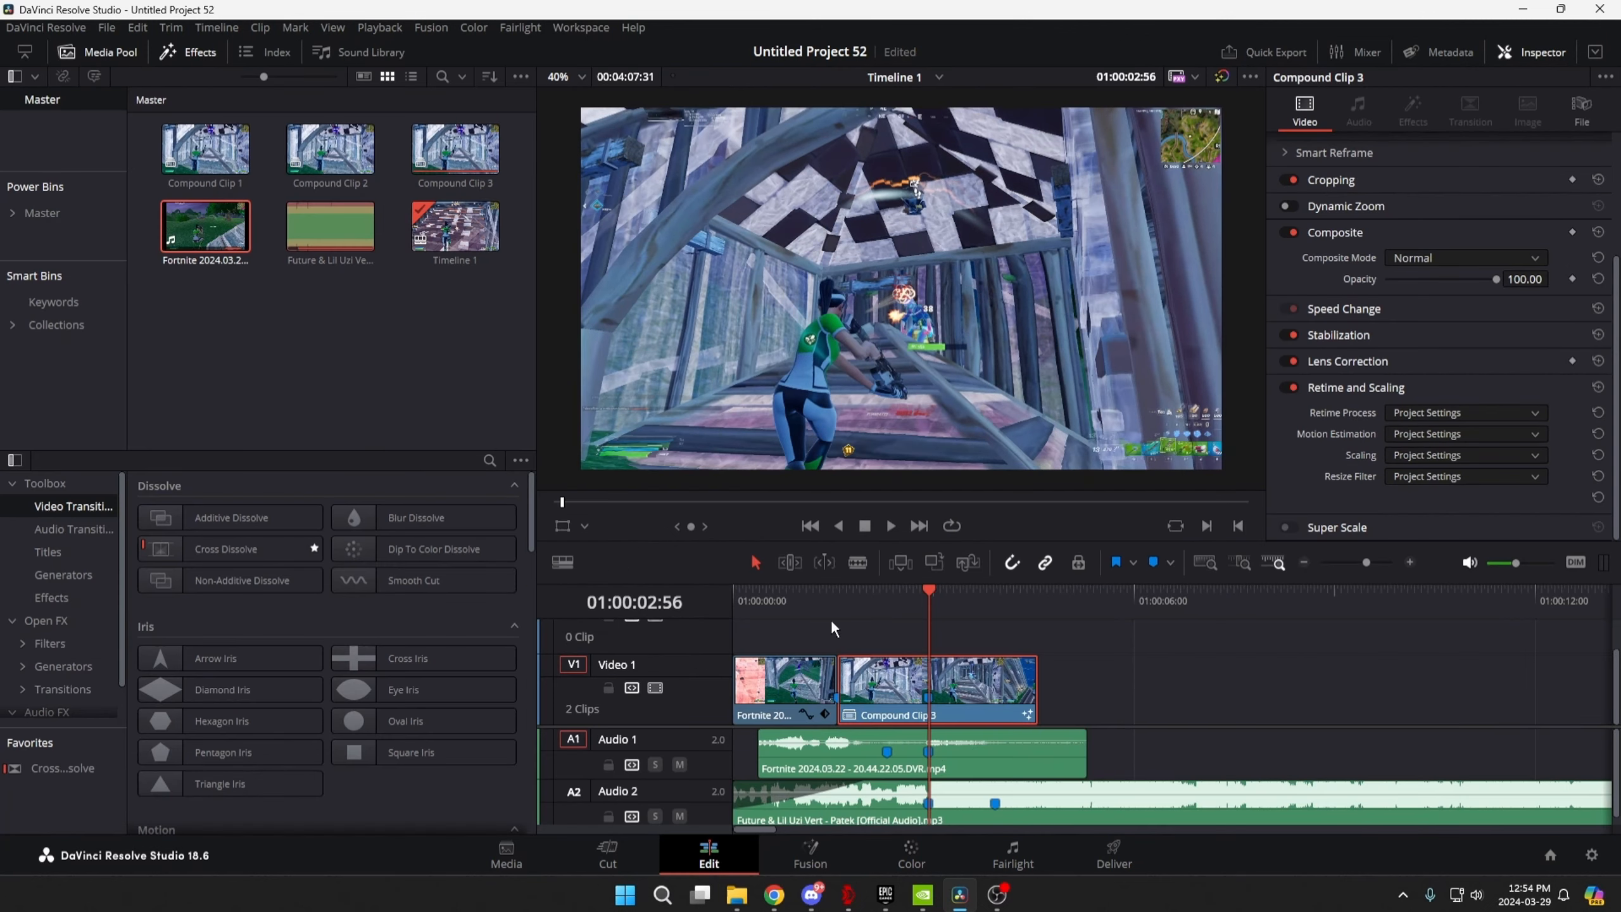
# Set the render cache to Smart and the timeline proxy resolution to Quarter.
pyautogui.click(383, 29)
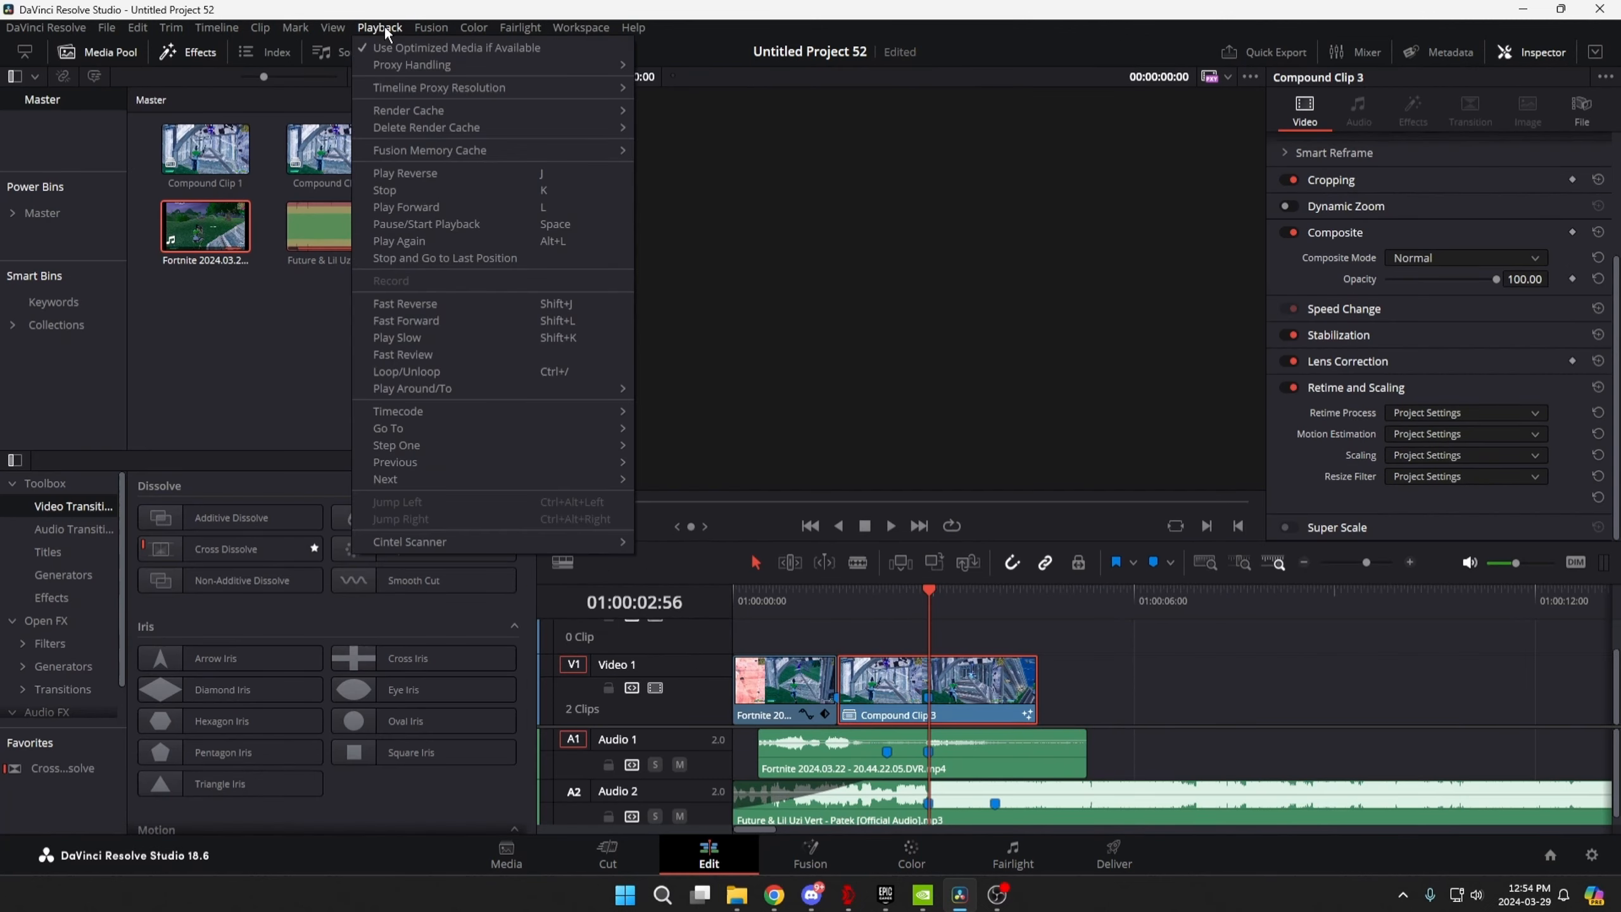
pyautogui.moveTo(452, 115)
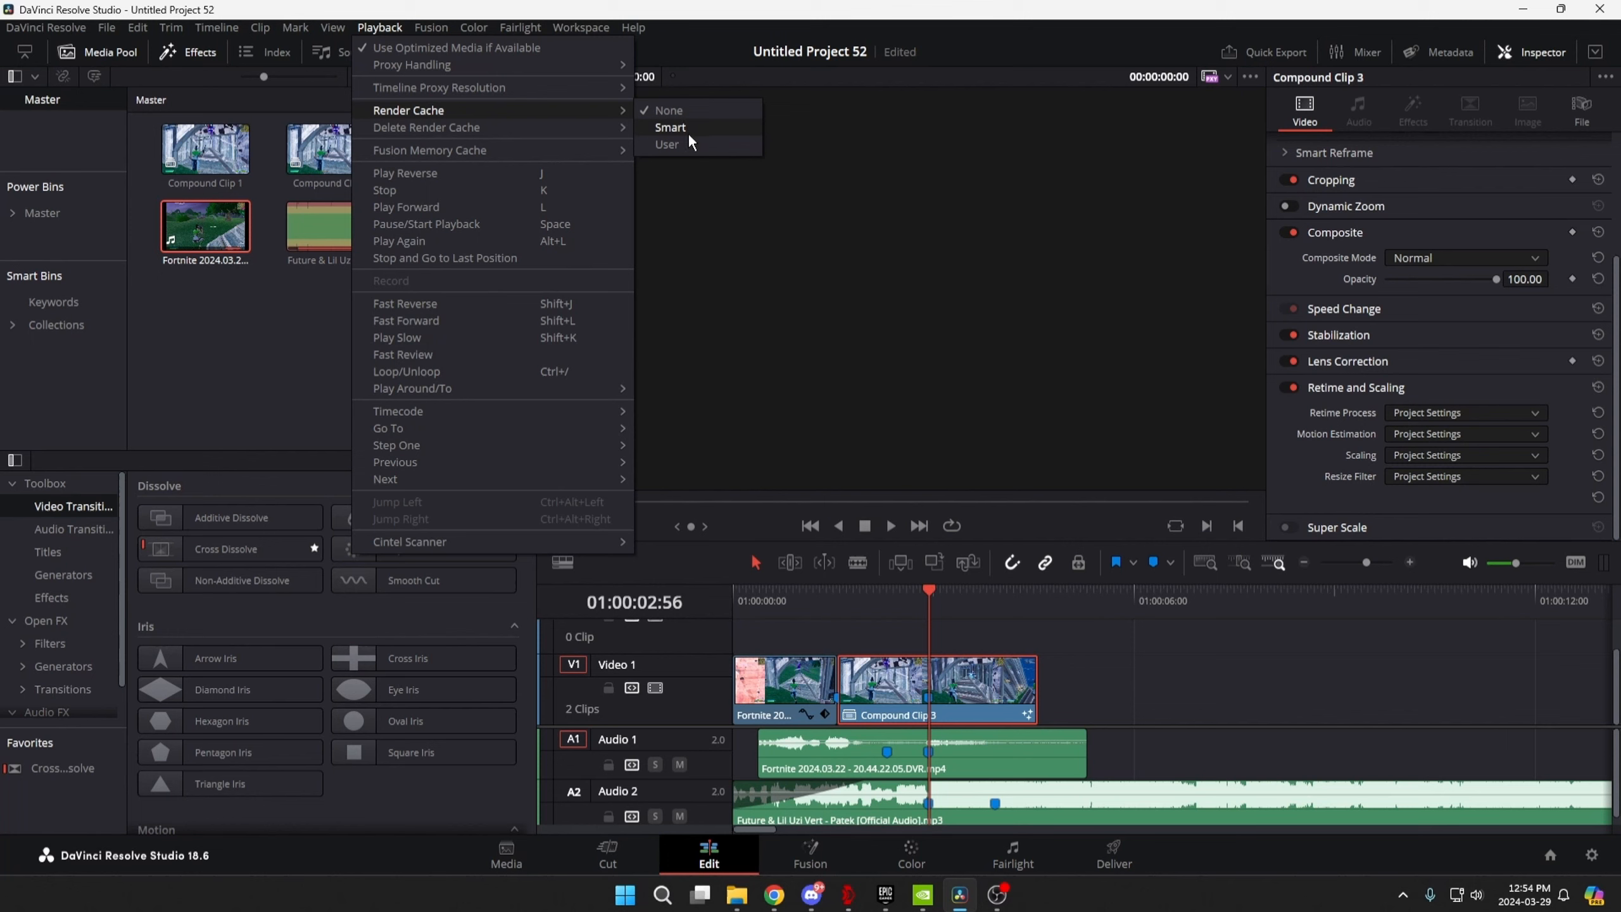
pyautogui.moveTo(437, 86)
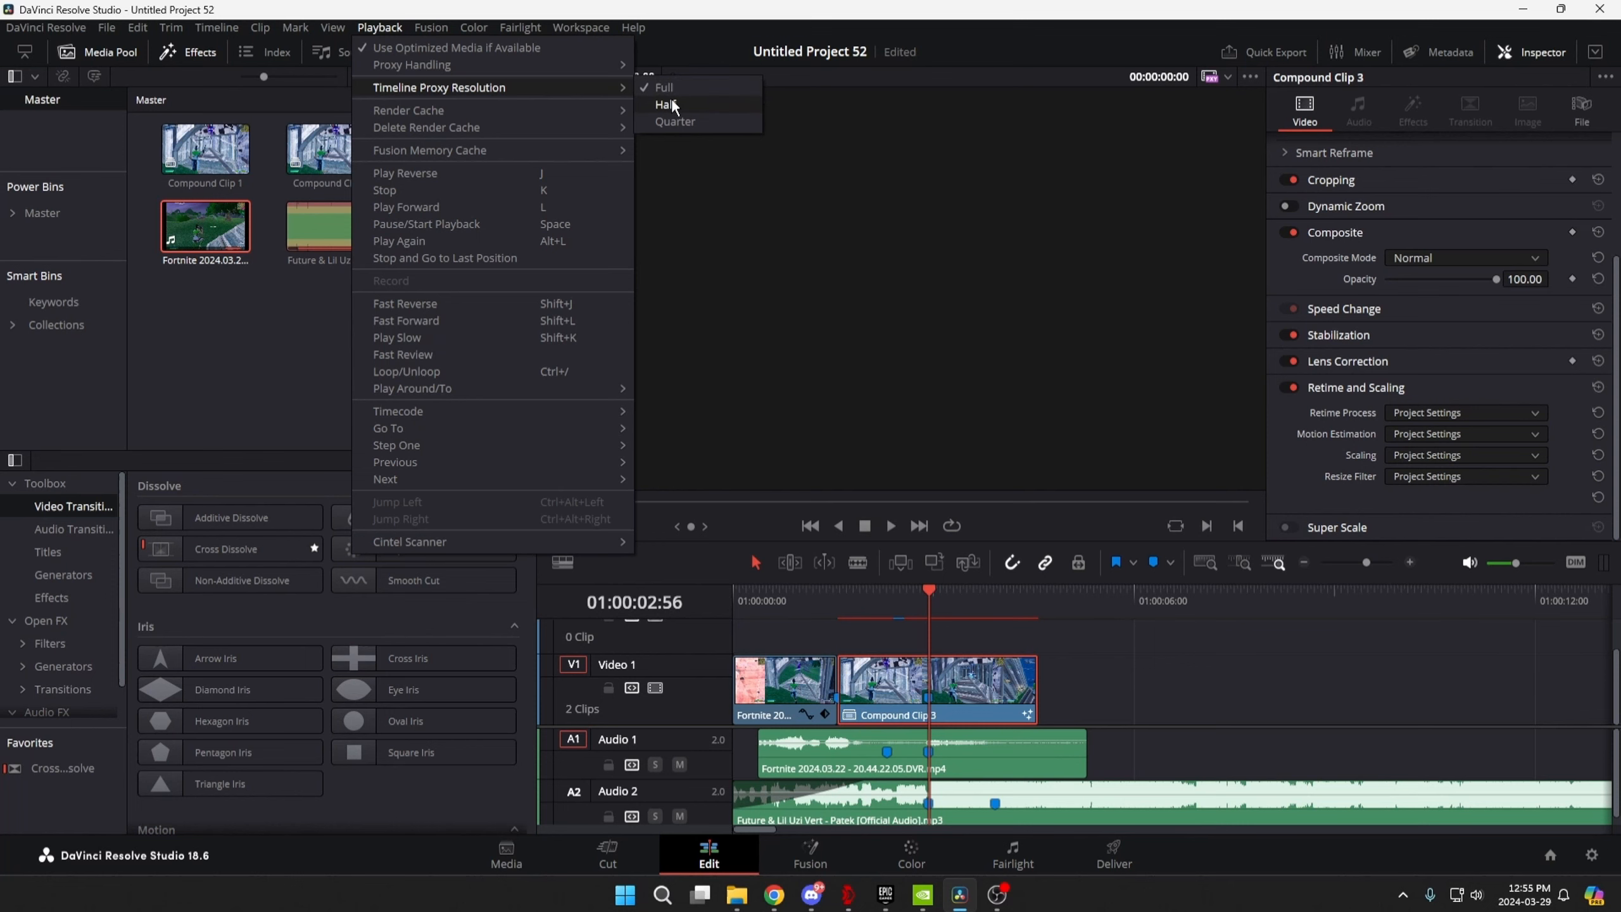
pyautogui.click(674, 119)
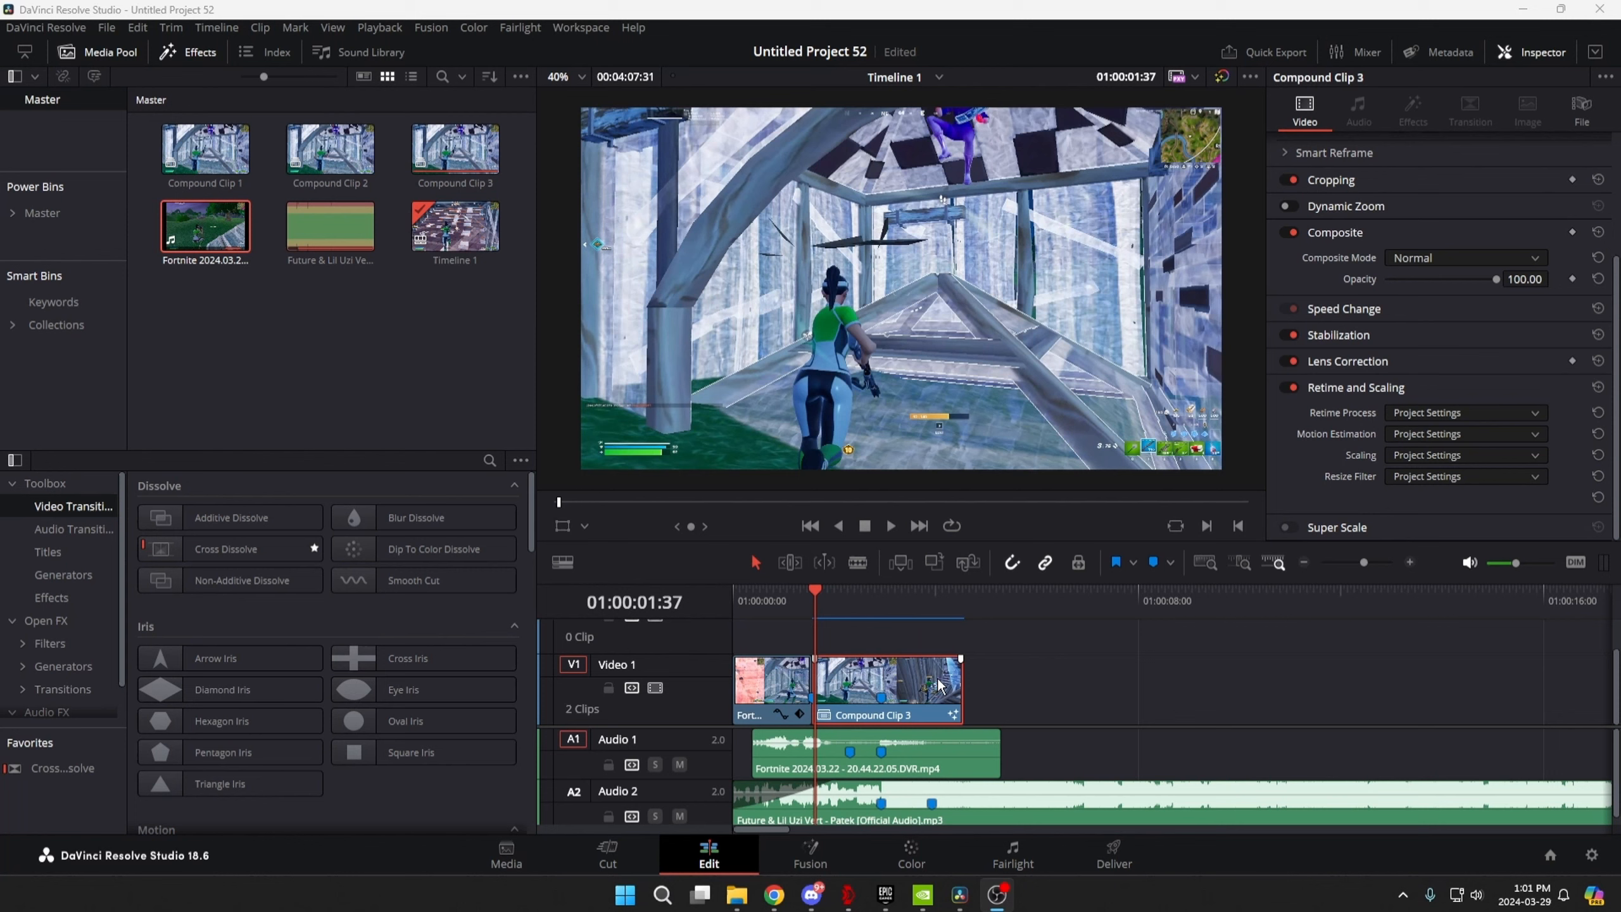
# Mark the export range from the start of Compound Clip 3 at 01:00:01:34 to the kill-shot marker at 01:00:02:55.
pyautogui.click(1030, 690)
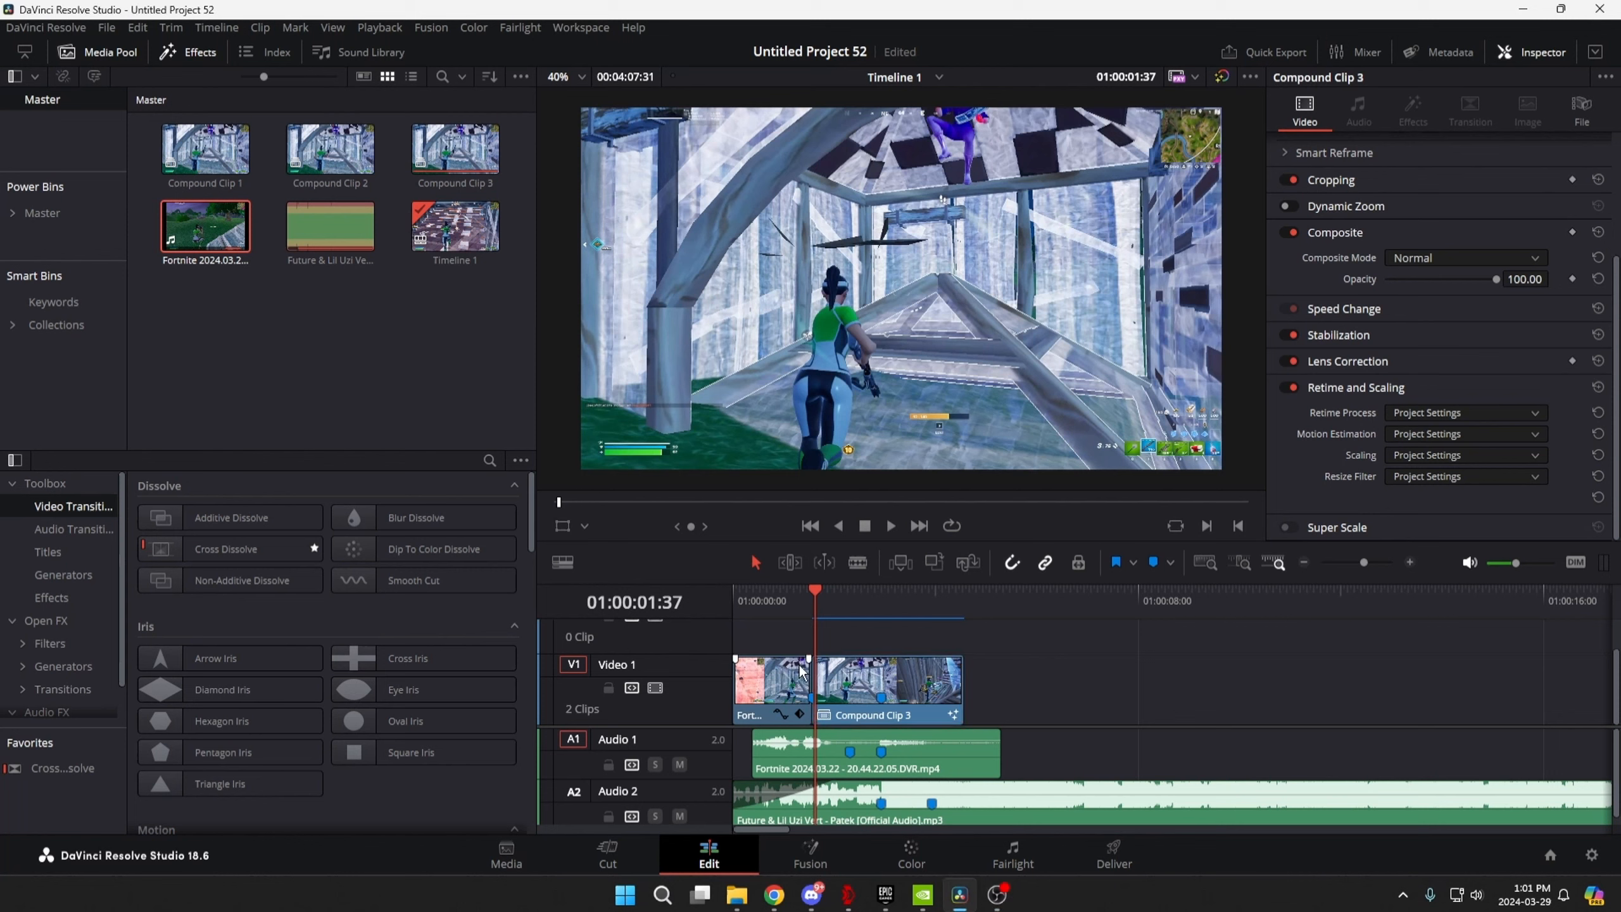
pyautogui.press('Up')
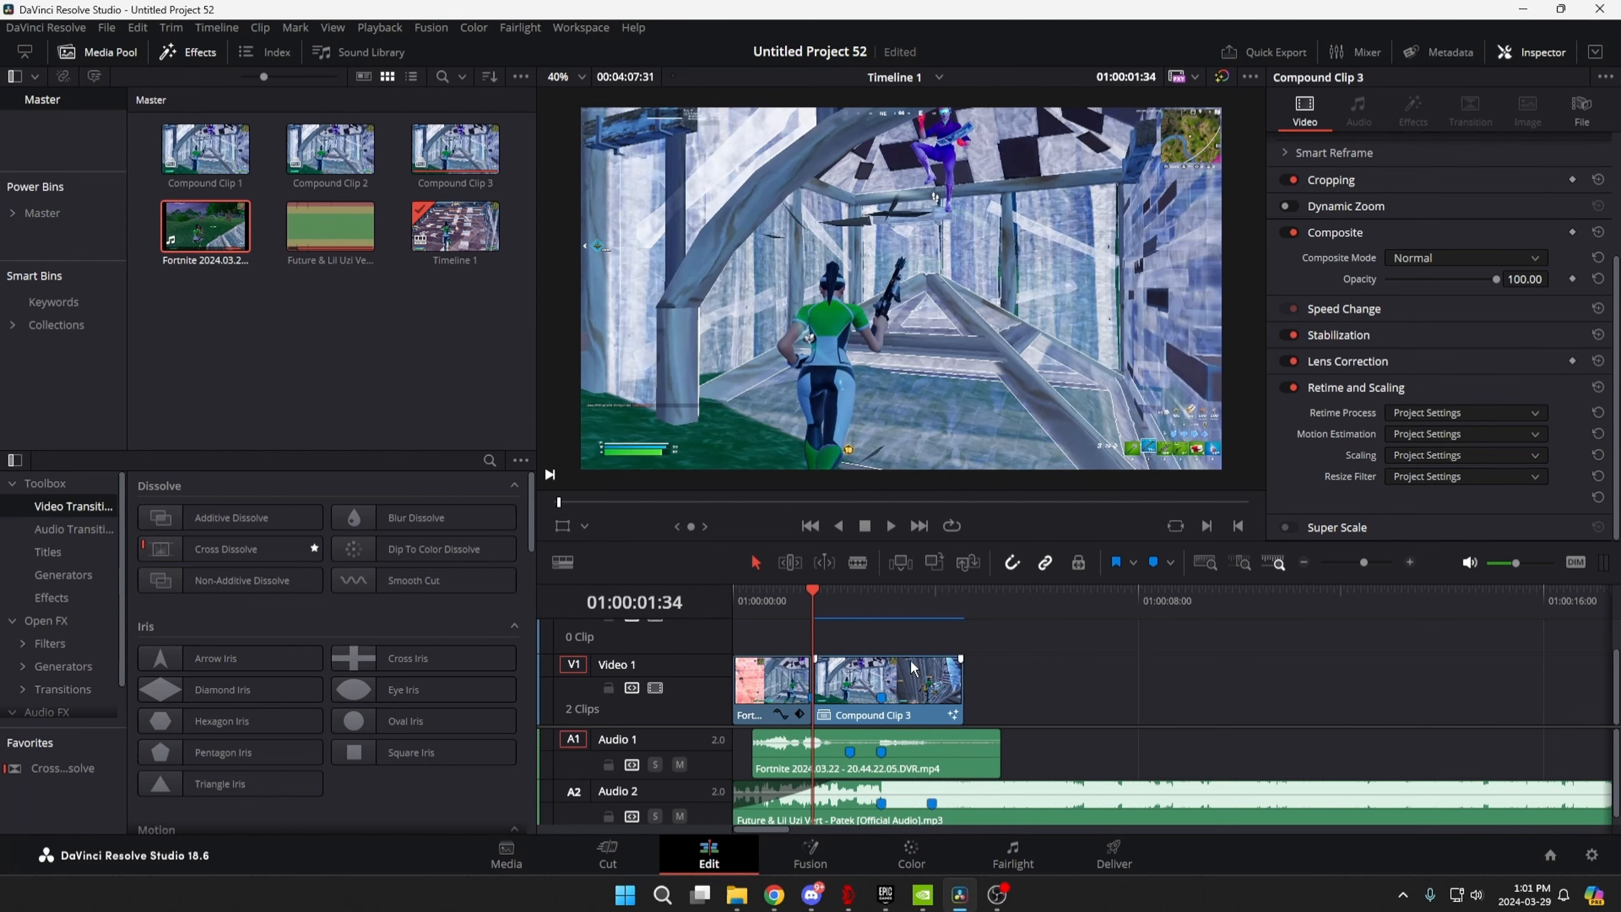
pyautogui.press('i')
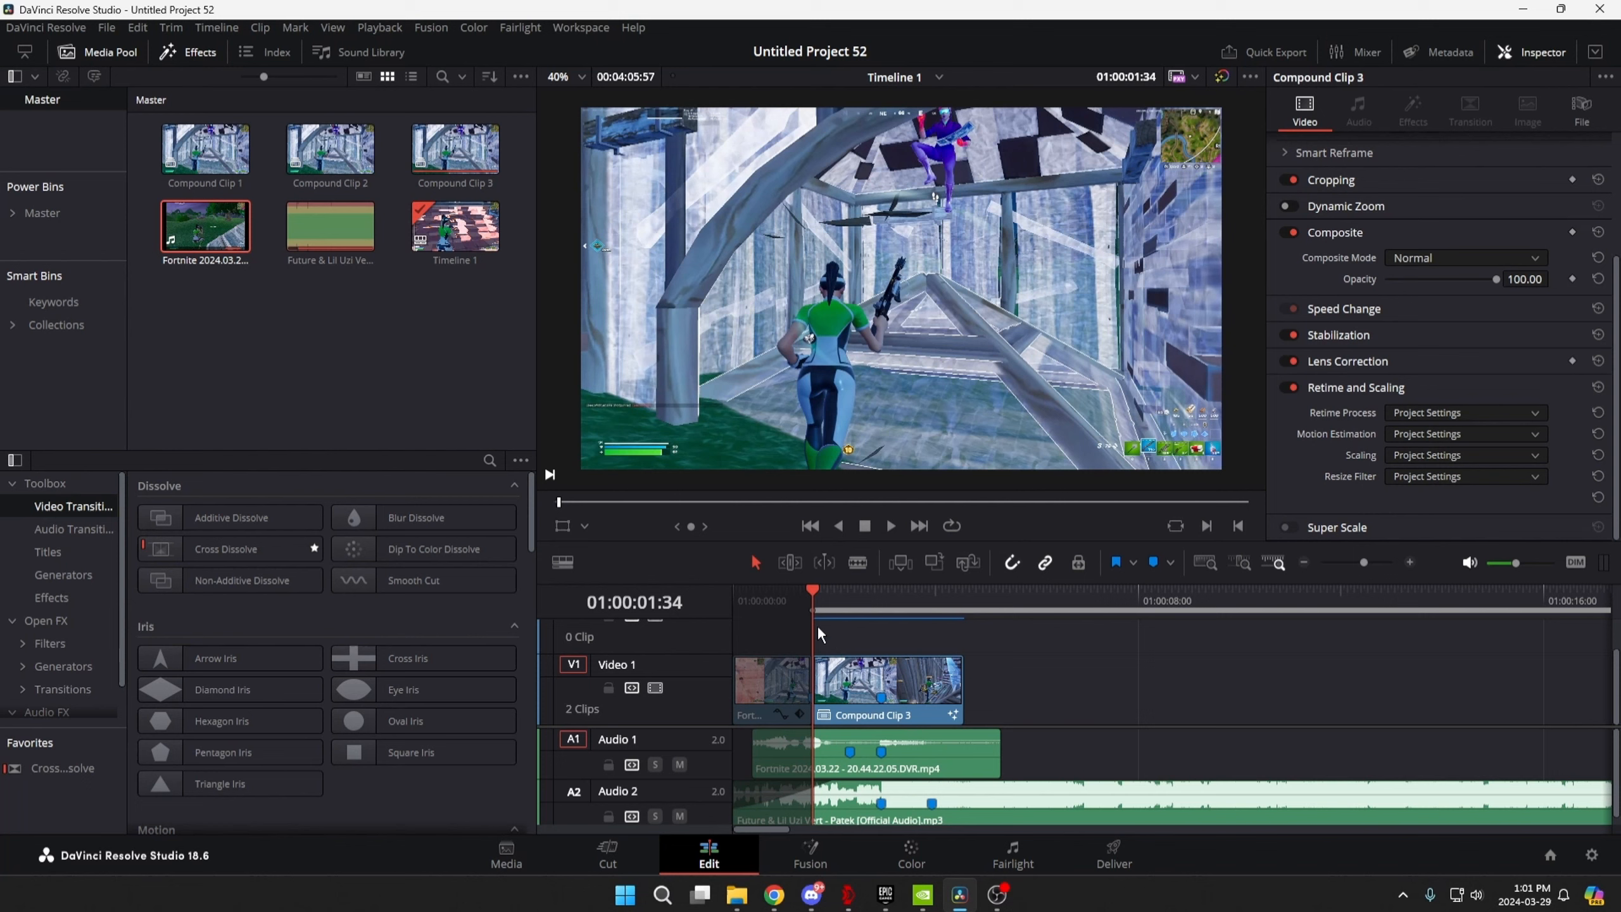
pyautogui.click(879, 601)
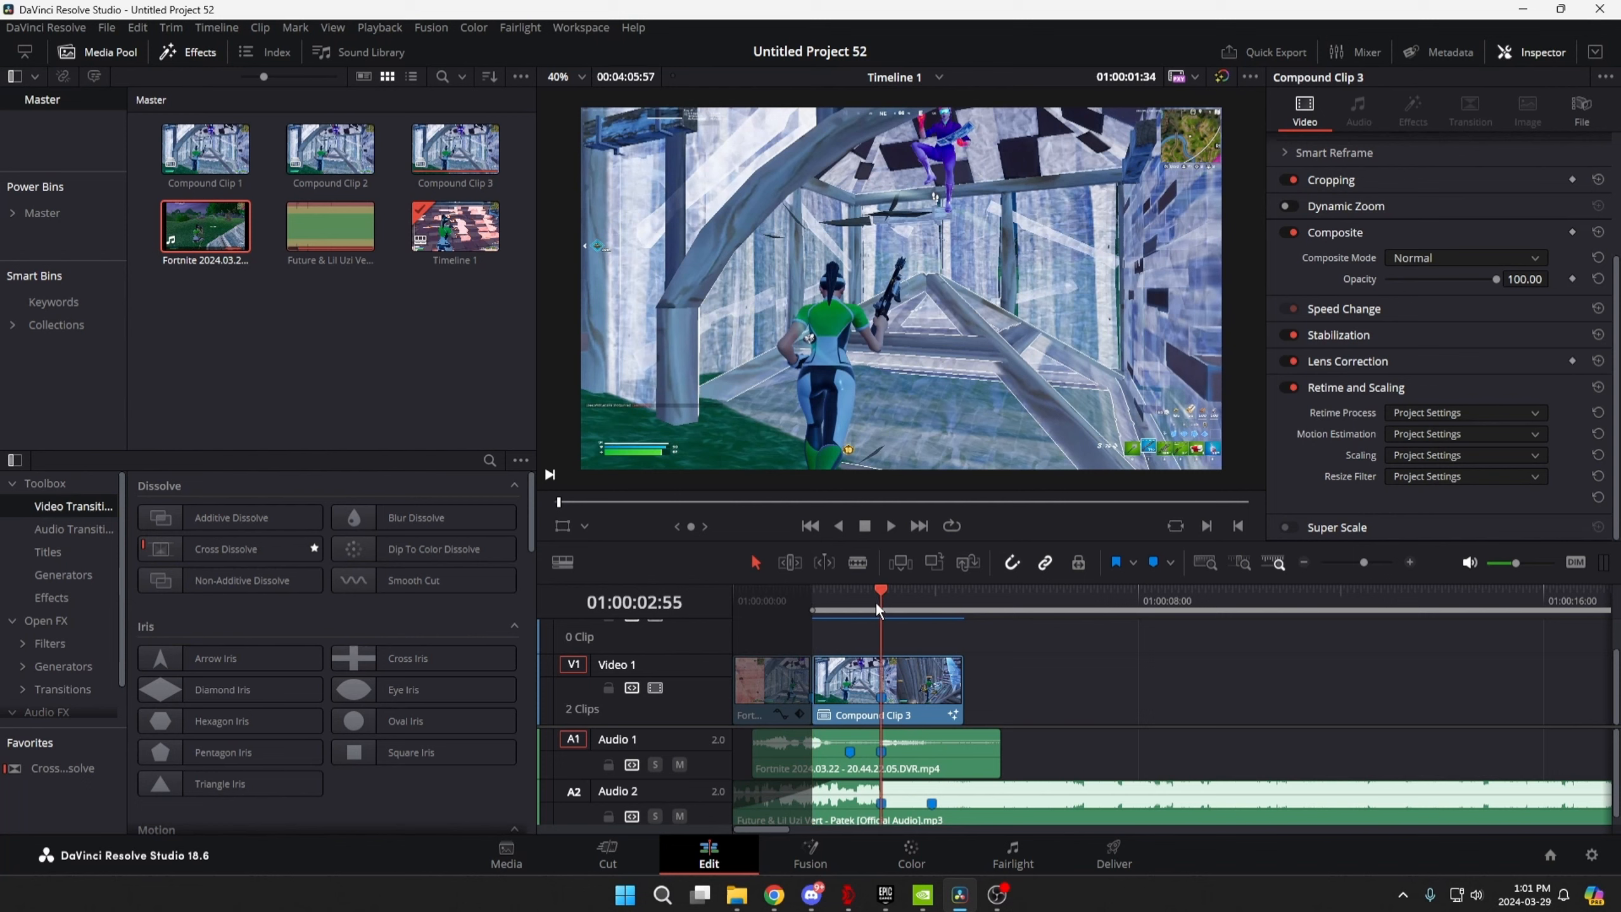
pyautogui.press('o')
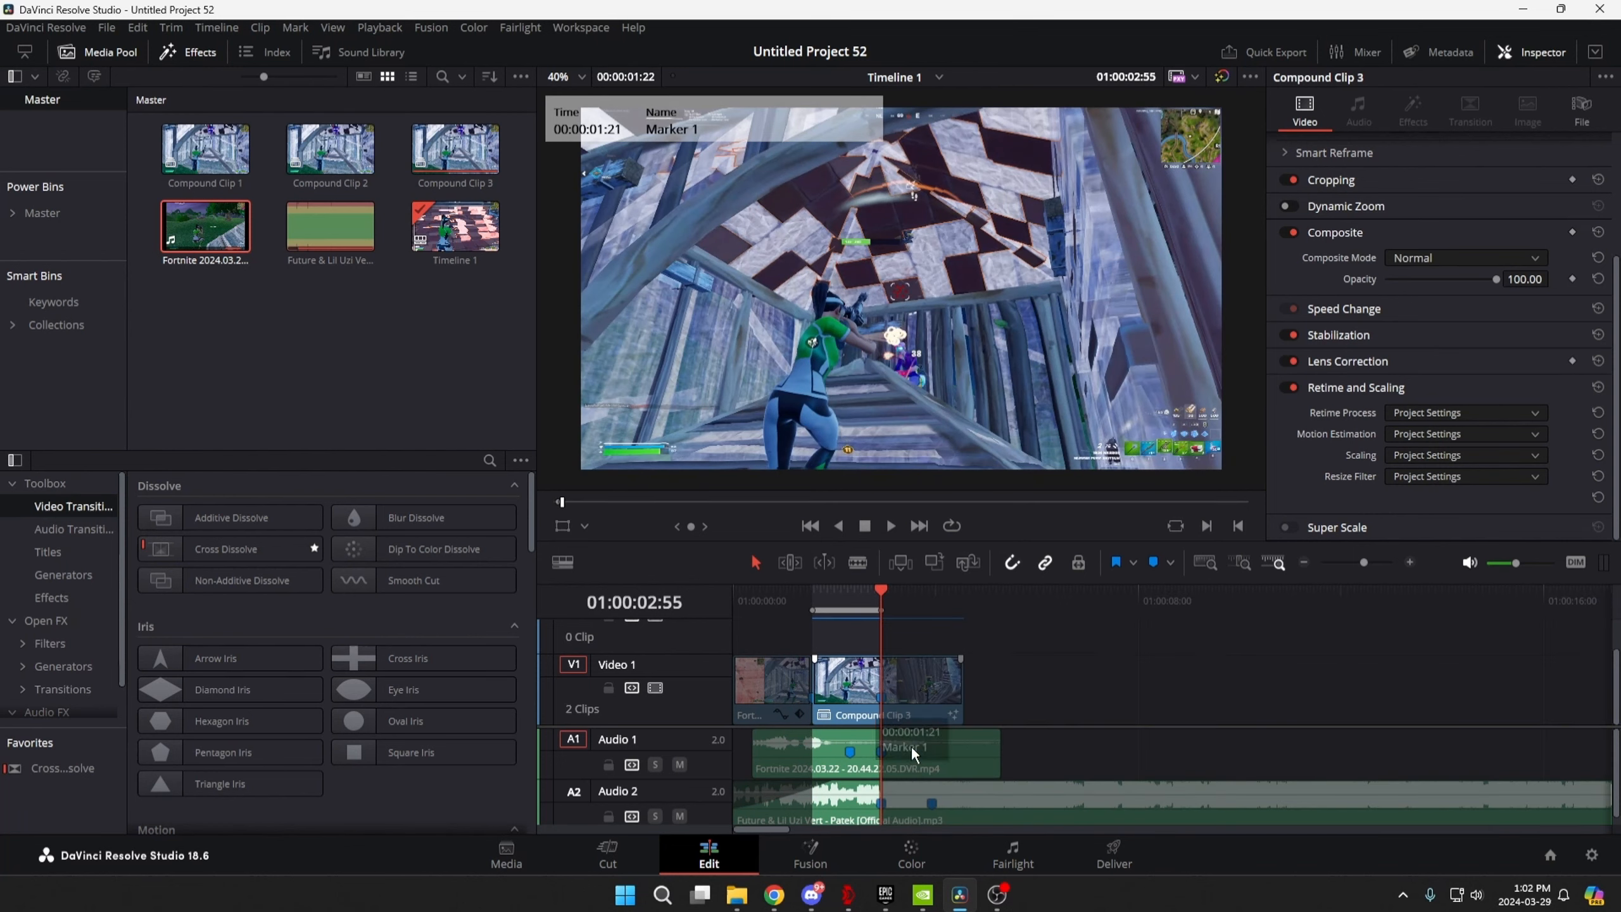
# Open the Deliver page and load the FORTNITETAGE render preset.
pyautogui.click(1111, 854)
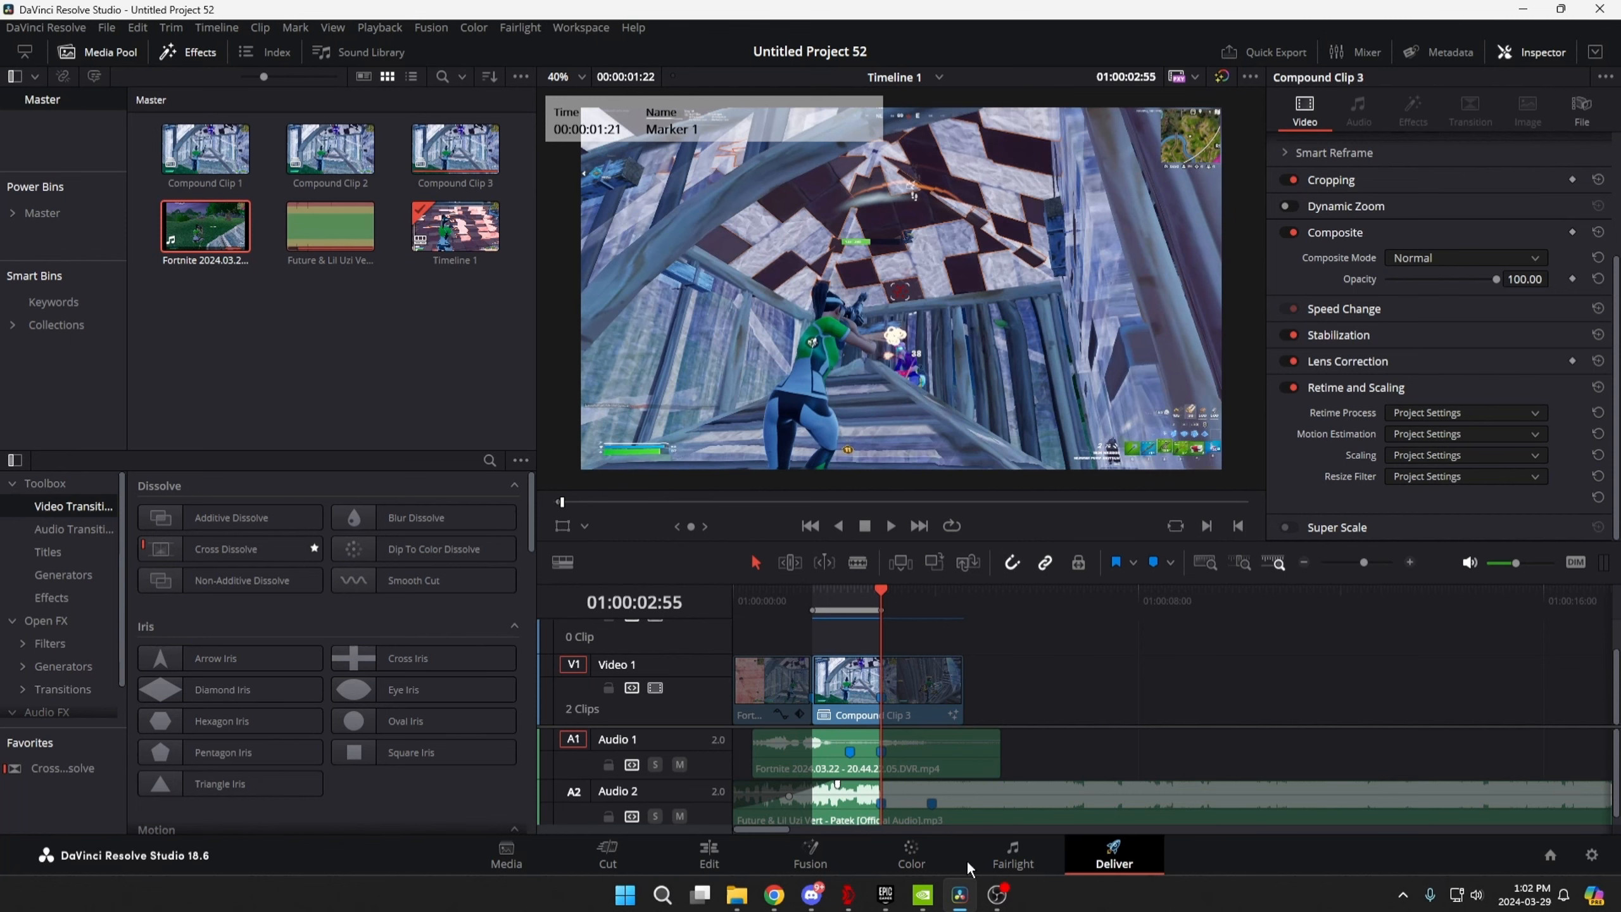
pyautogui.click(81, 122)
pyautogui.click(78, 237)
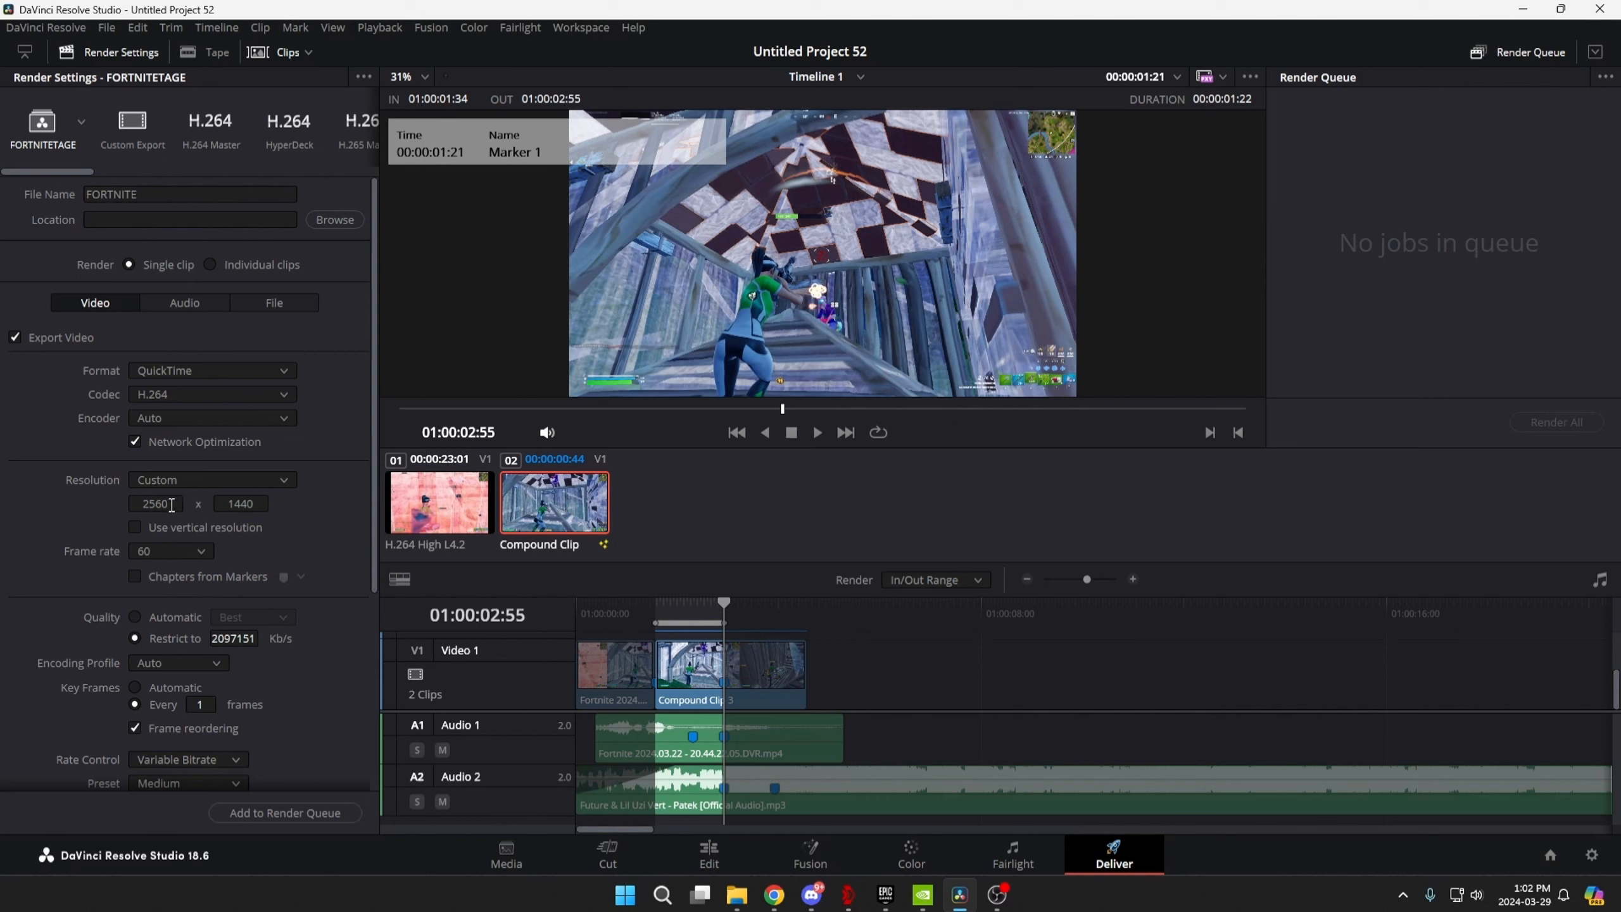
# Set the export resolution to 1920 x 1080.
pyautogui.click(173, 501)
pyautogui.doubleClick(172, 500)
pyautogui.write('1920')
pyautogui.click(237, 503)
pyautogui.press('Return')
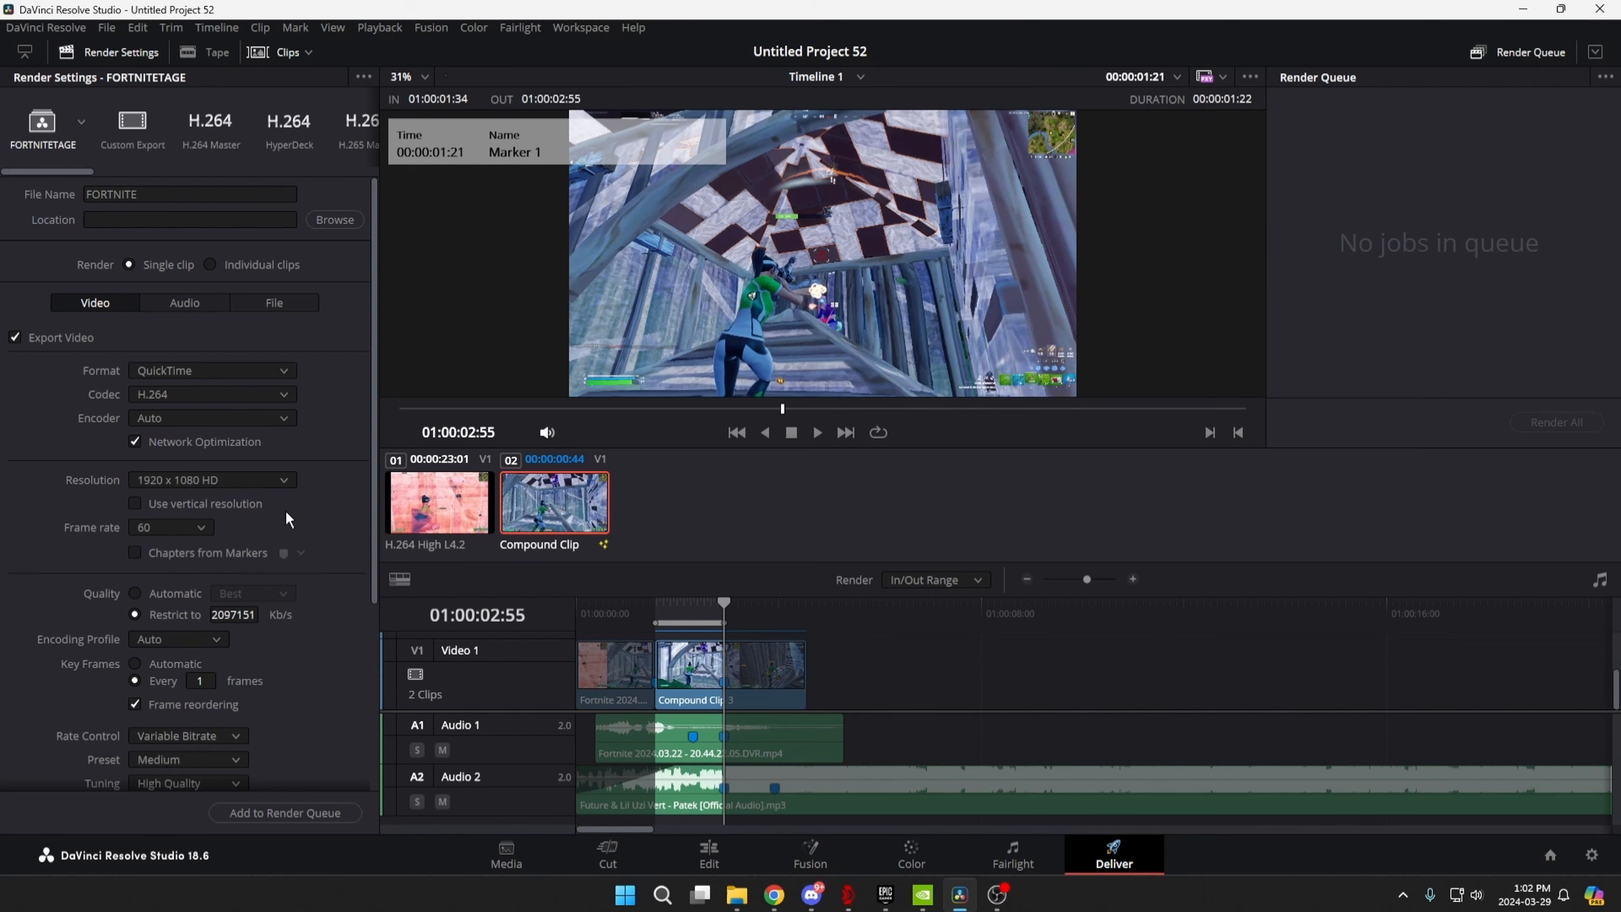
# Set the encoder to Native and the export quality to Automatic at Best.
pyautogui.click(187, 415)
pyautogui.click(152, 480)
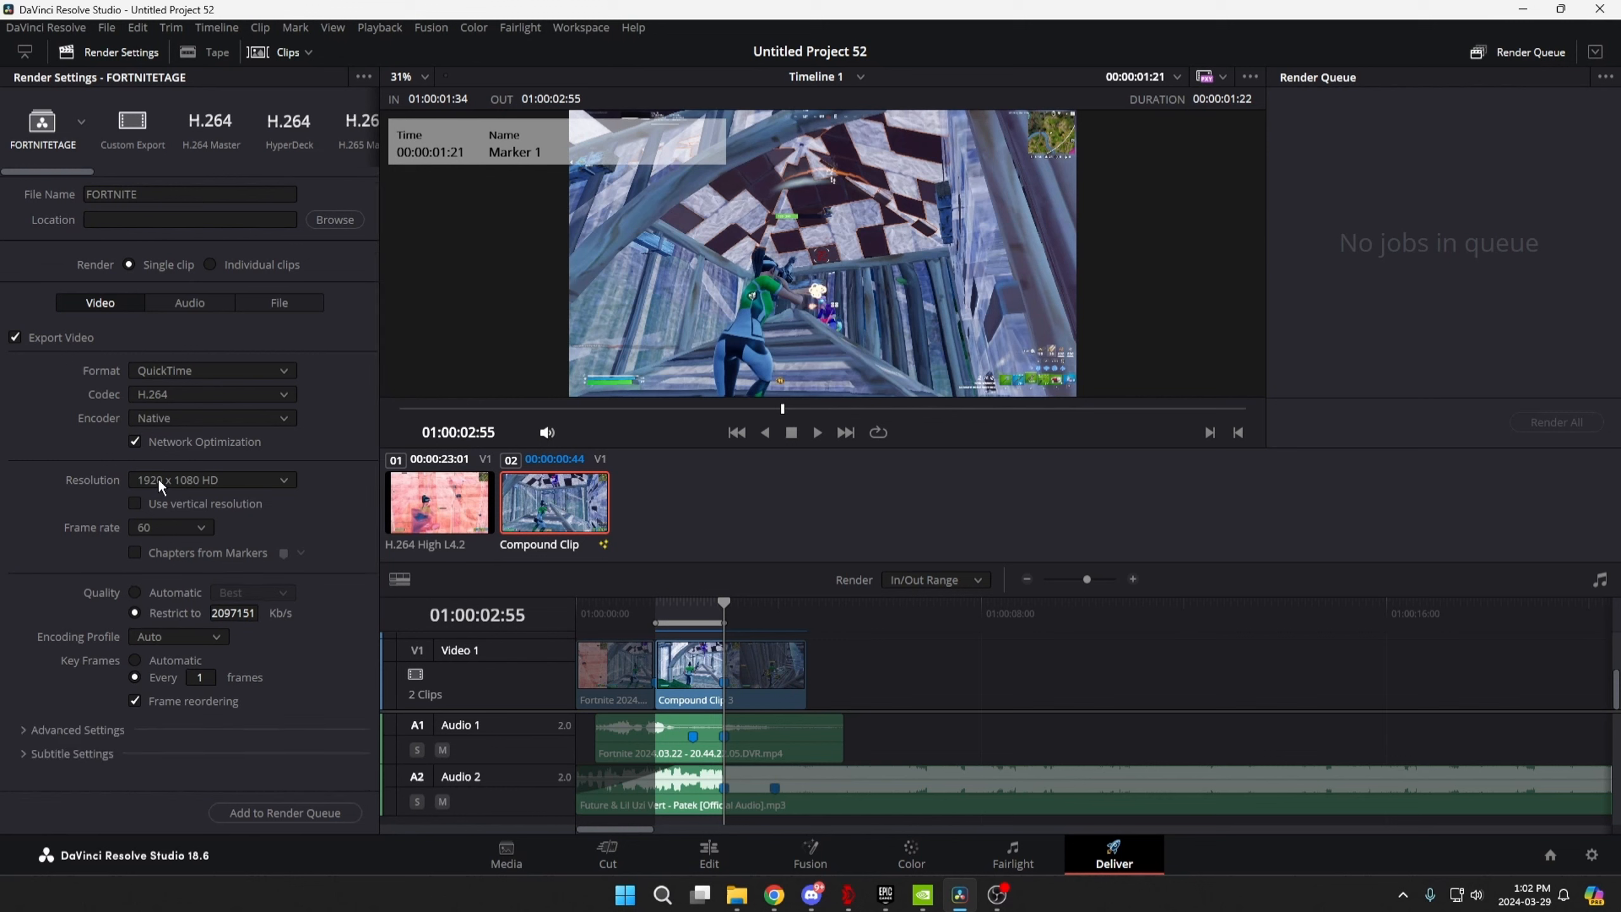
pyautogui.click(148, 594)
pyautogui.click(233, 601)
pyautogui.click(257, 690)
# Queue the marked range for rendering to the Downloads folder as FORTNITE and start the render.
pyautogui.click(291, 813)
pyautogui.click(65, 273)
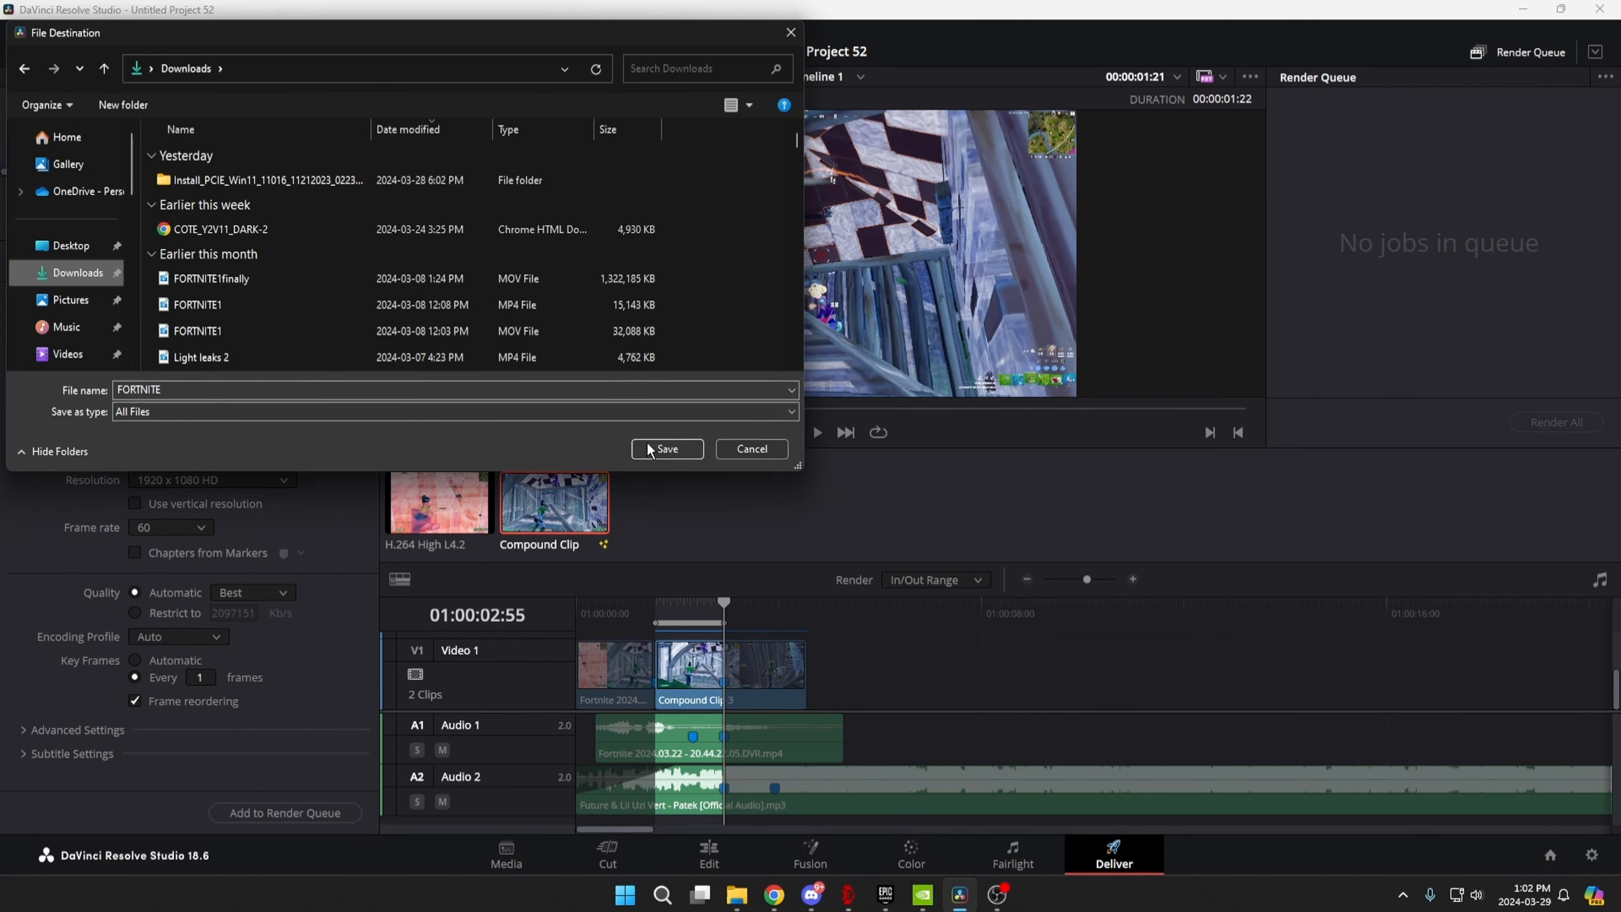
pyautogui.click(752, 445)
pyautogui.click(1556, 422)
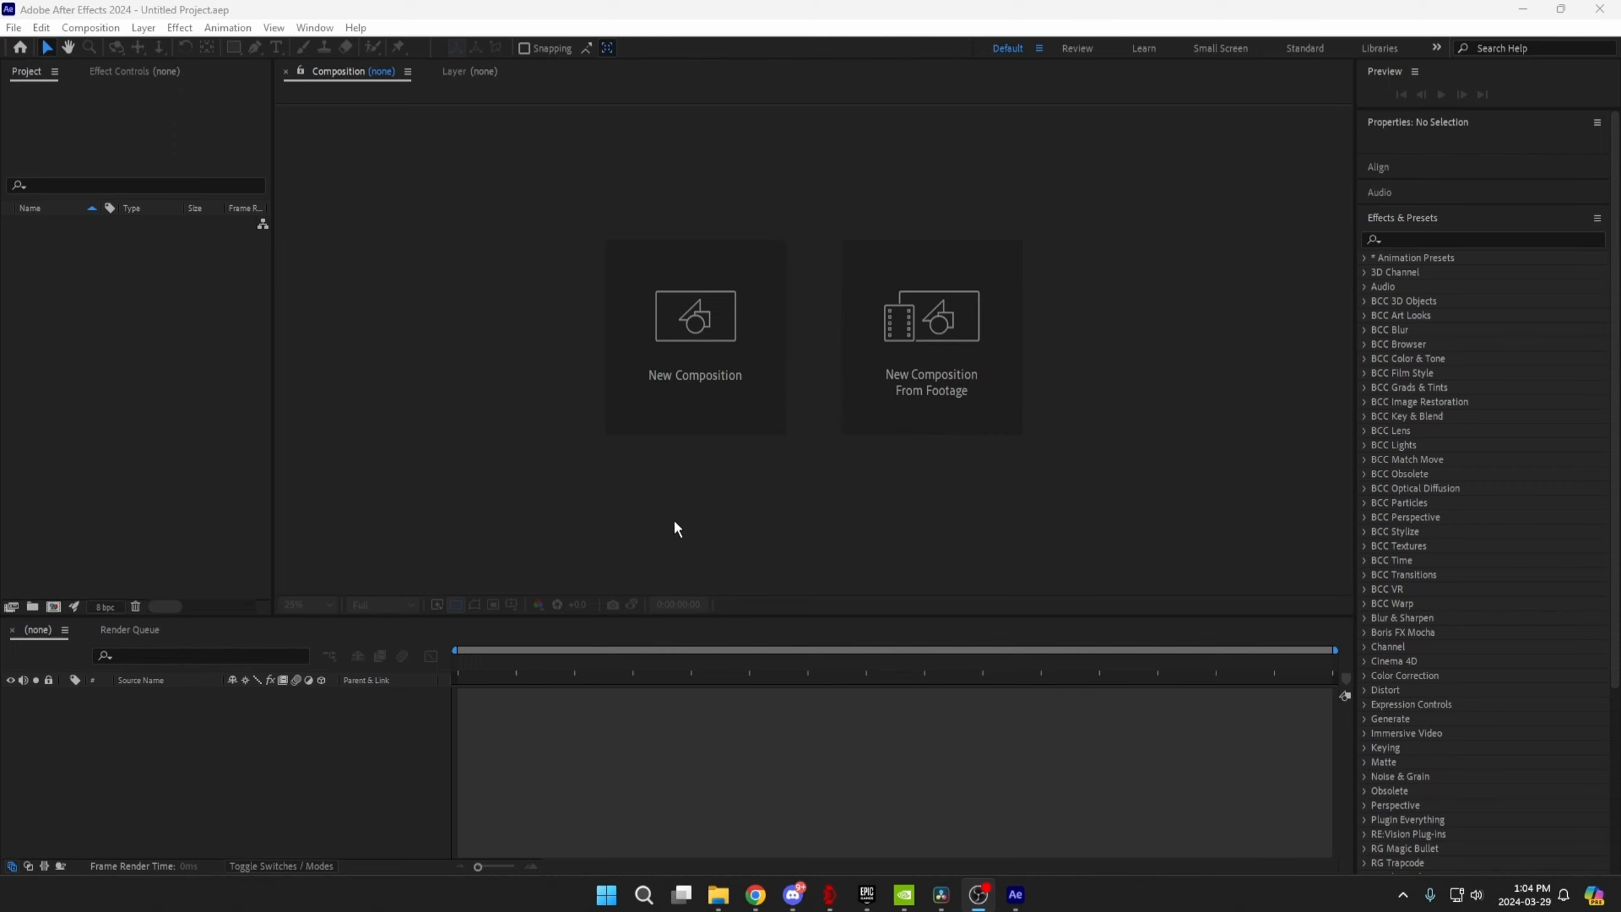
# Switch to After Effects, create a 1920 x 1080 composition and add the rendered FORTNITE.mov to it as a layer.
pyautogui.click(697, 378)
pyautogui.click(678, 336)
pyautogui.write('1920')
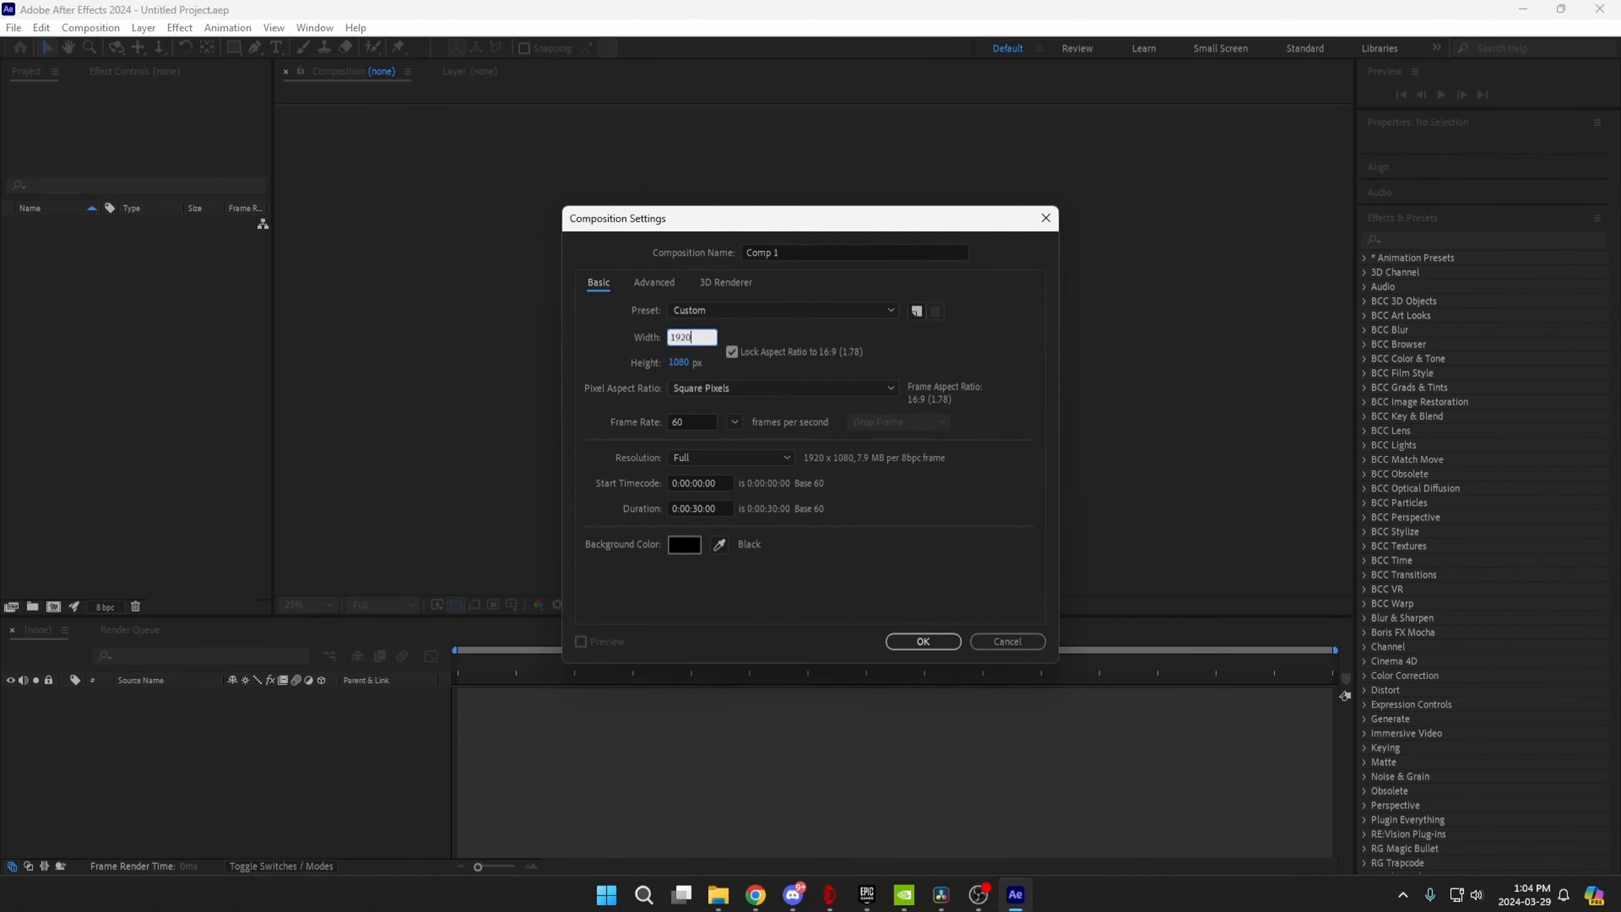
pyautogui.click(959, 557)
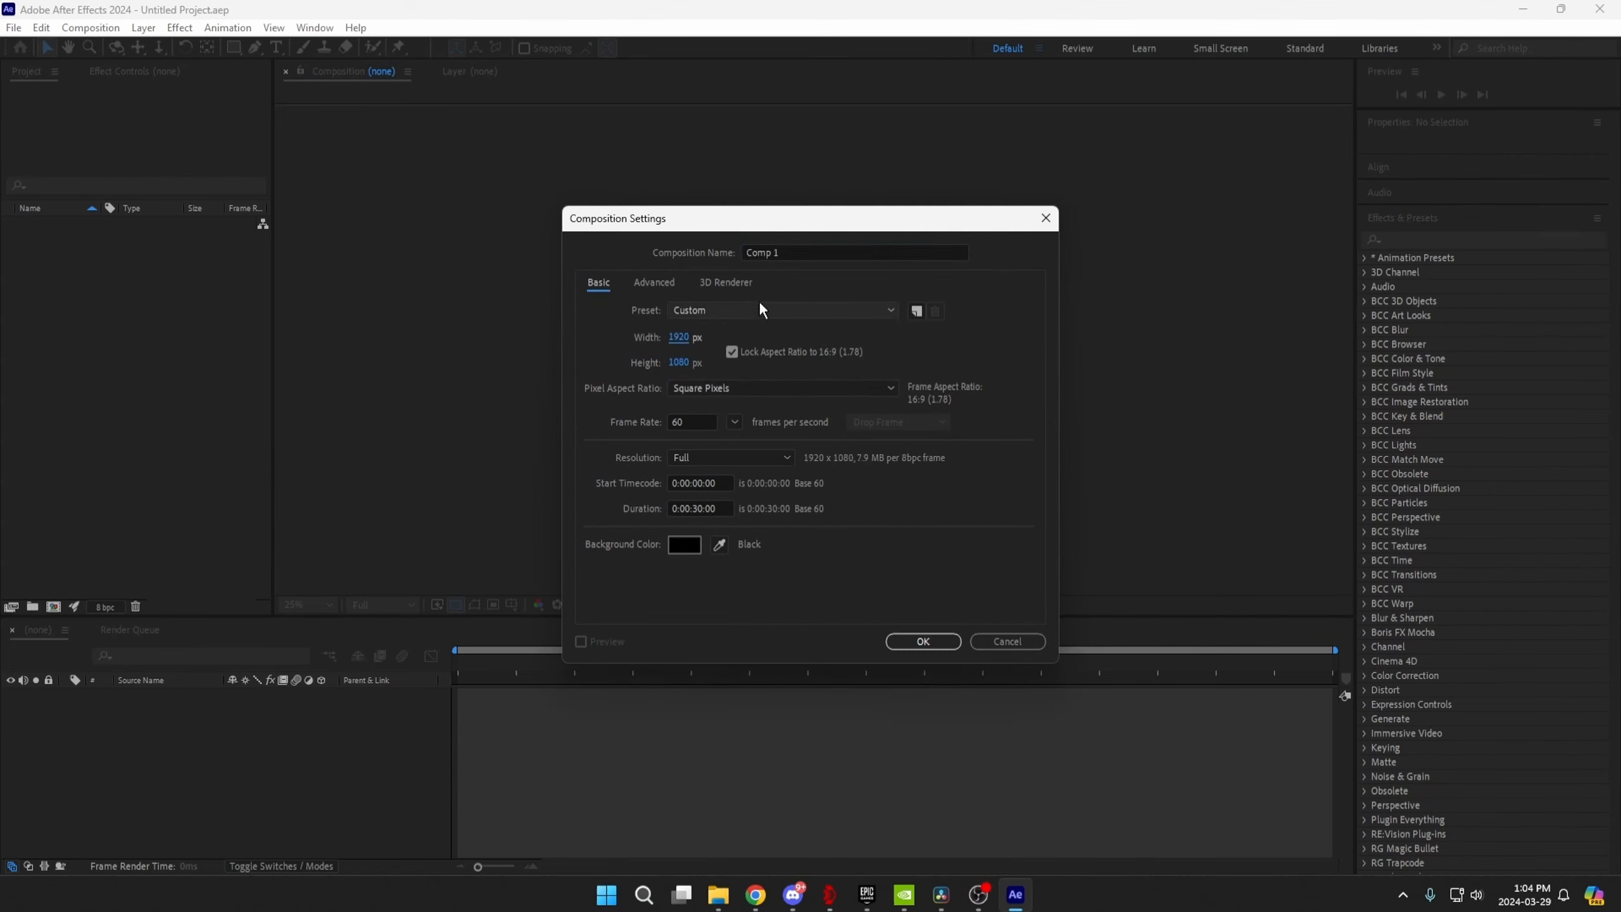
pyautogui.click(925, 642)
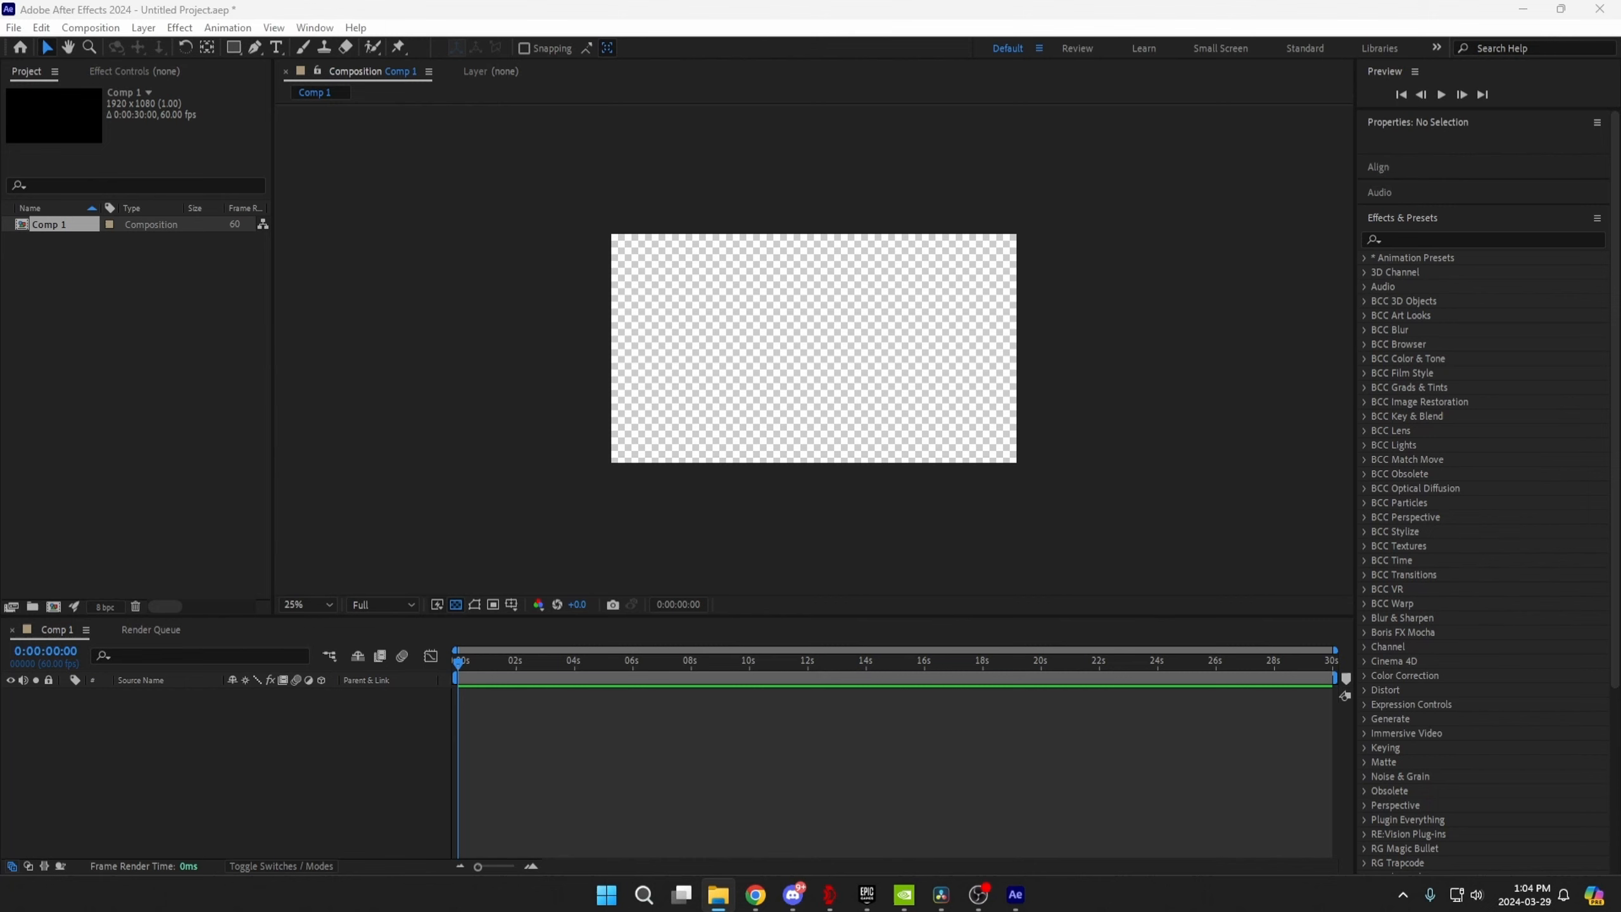
pyautogui.moveTo(739, 622); pyautogui.dragTo(657, 708)
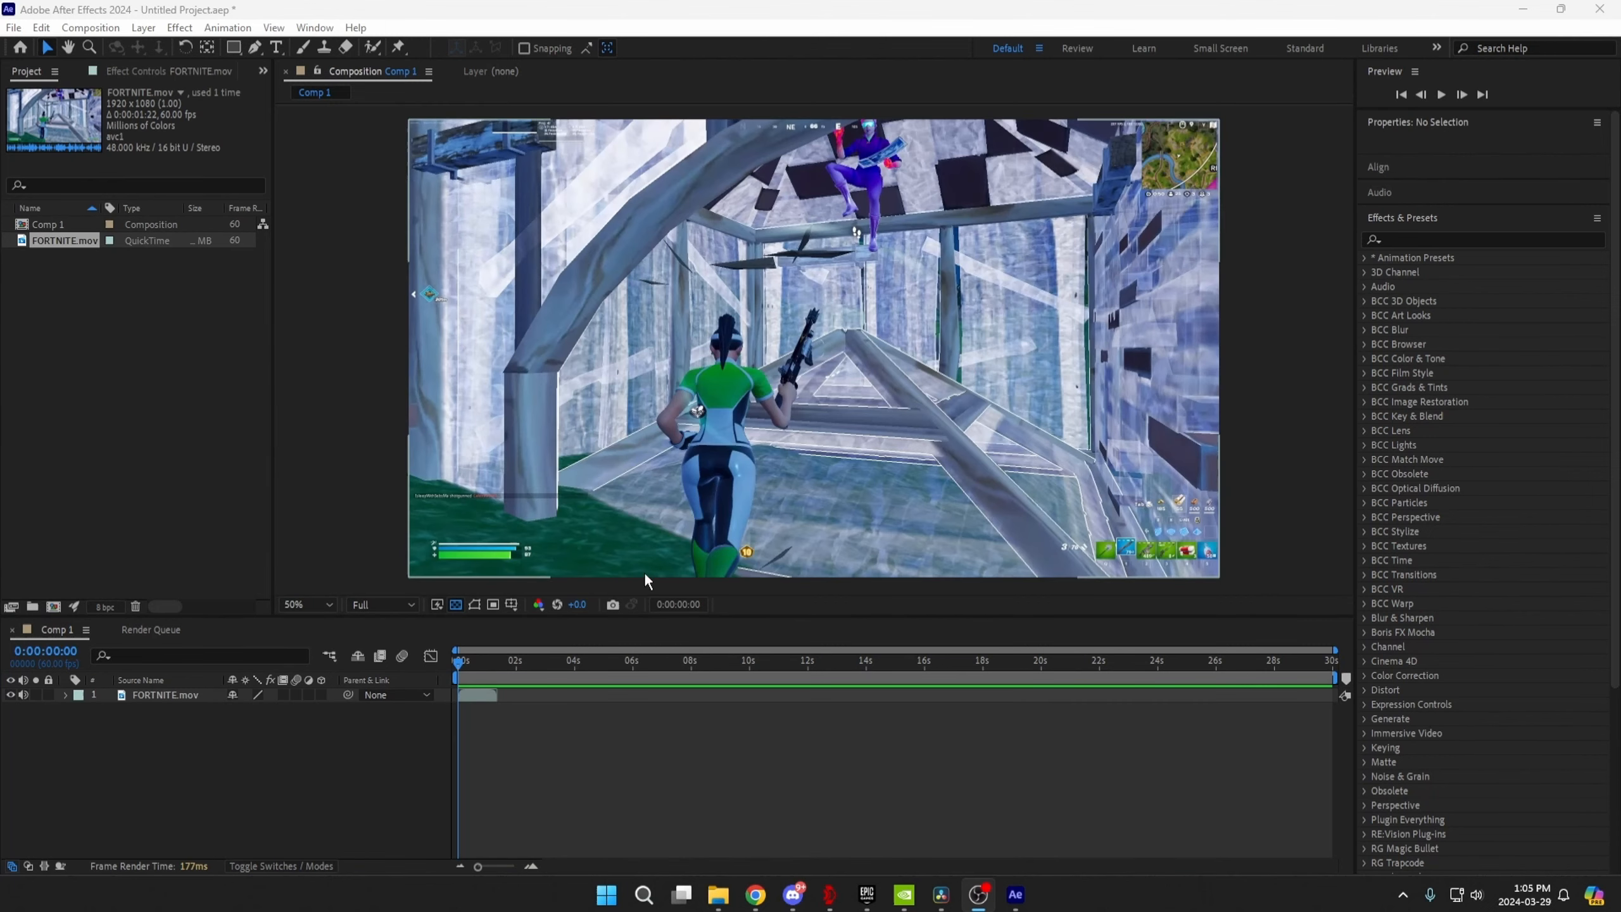
# Open the FORTNITE.mov layer for rotoscoping and paint a Roto Brush foreground stroke over the player character.
pyautogui.doubleClick(643, 402)
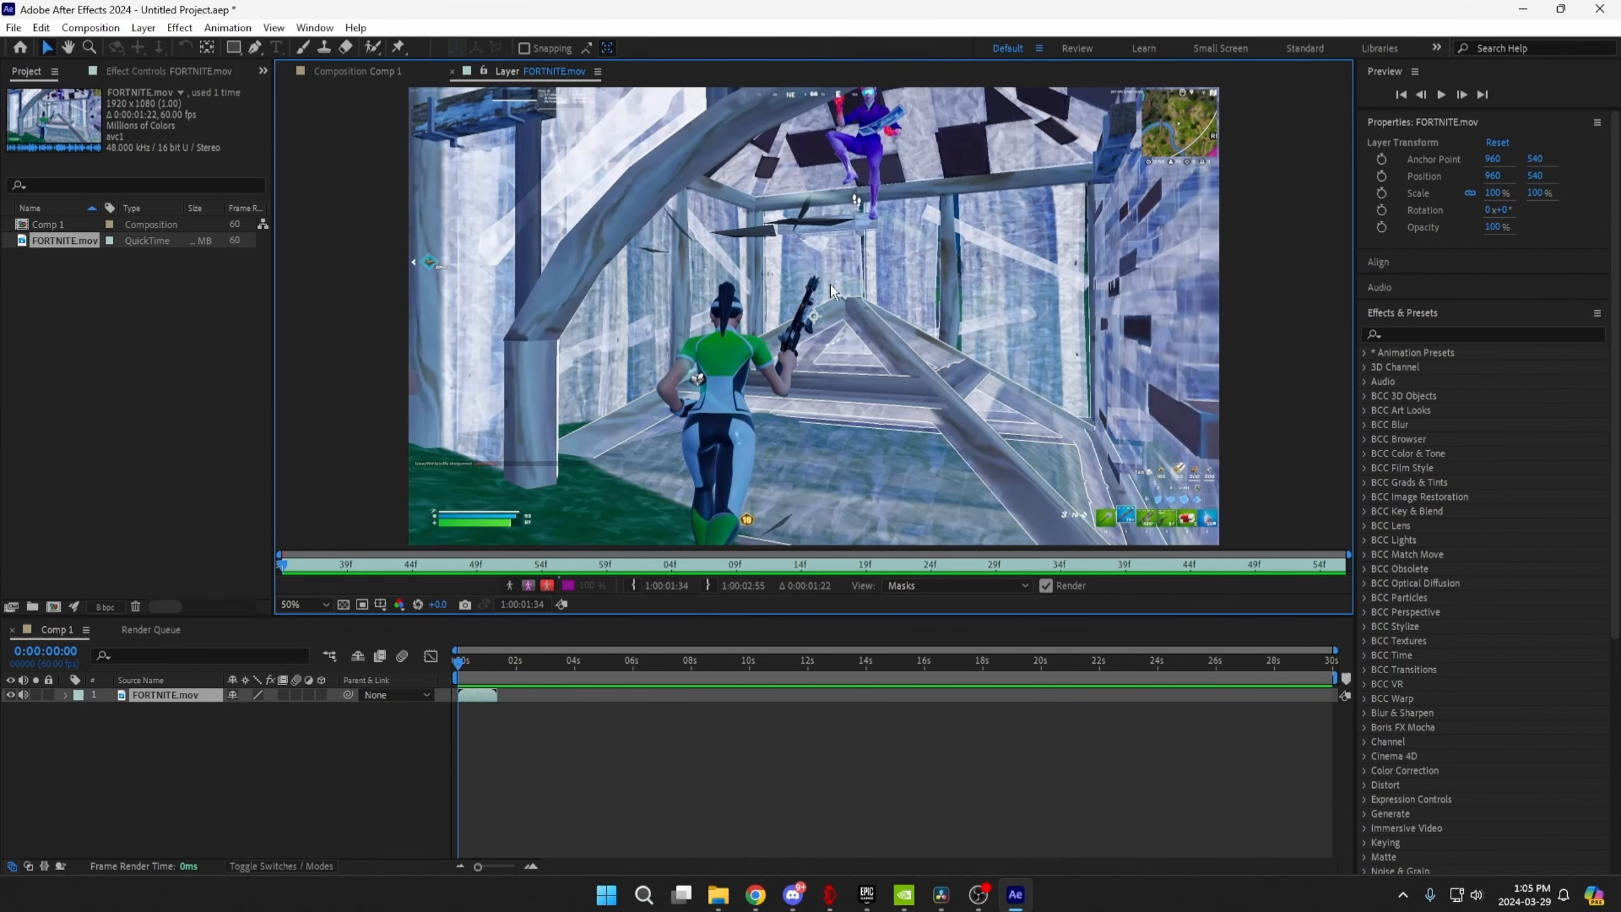
pyautogui.click(373, 48)
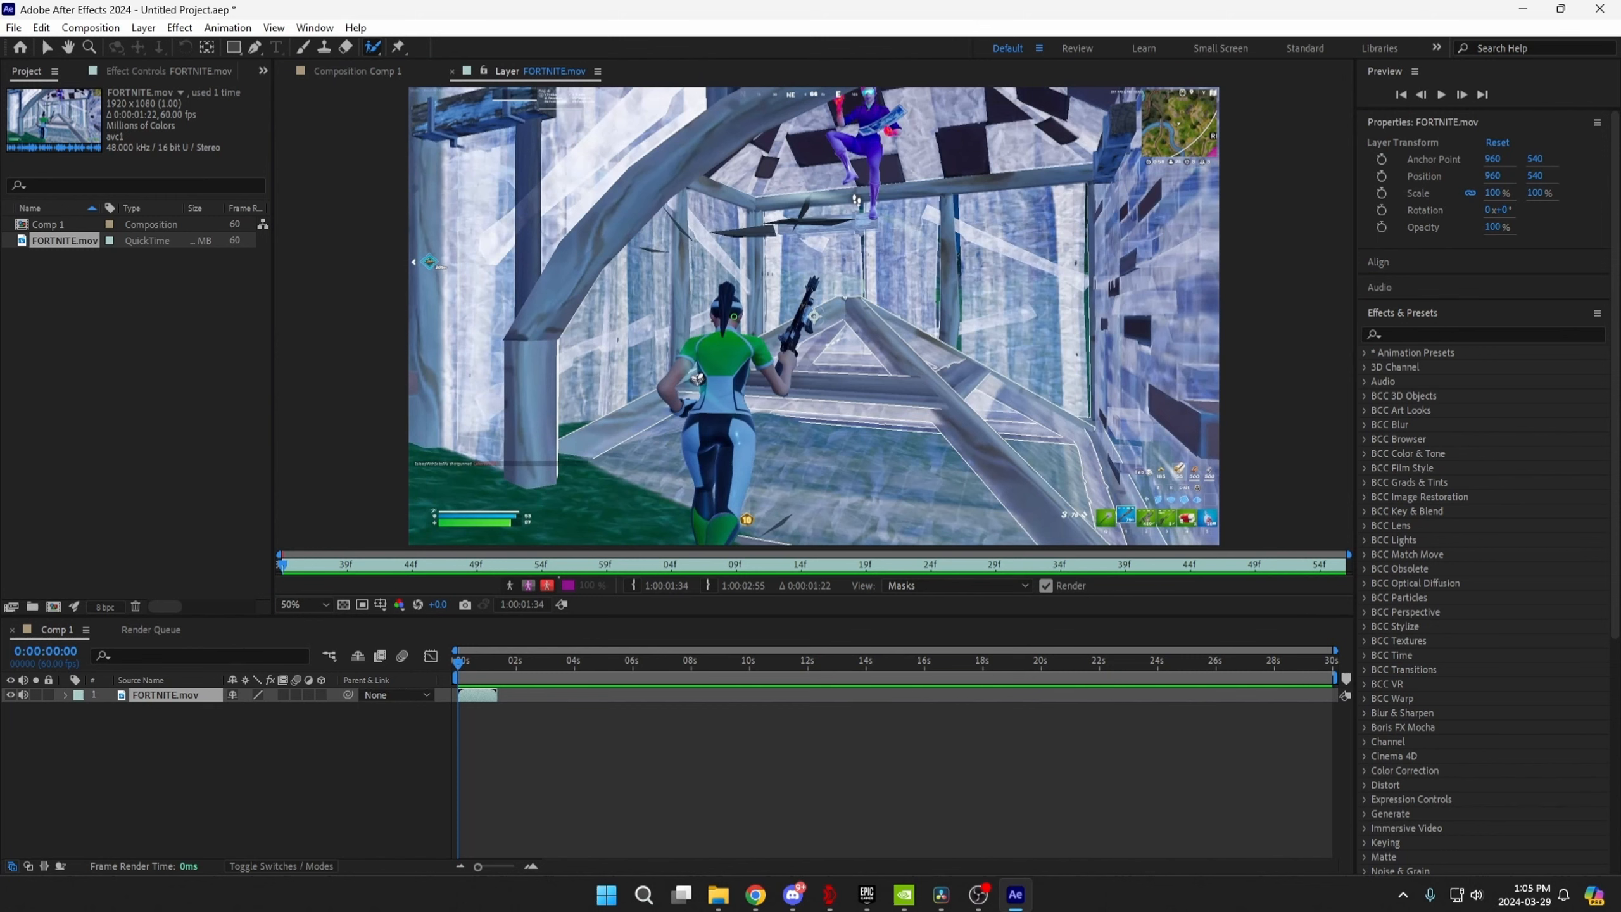
pyautogui.moveTo(718, 344)
pyautogui.mouseDown()
pyautogui.moveTo(702, 502)
pyautogui.moveTo(719, 520)
pyautogui.moveTo(746, 347)
pyautogui.moveTo(778, 373)
pyautogui.mouseUp()
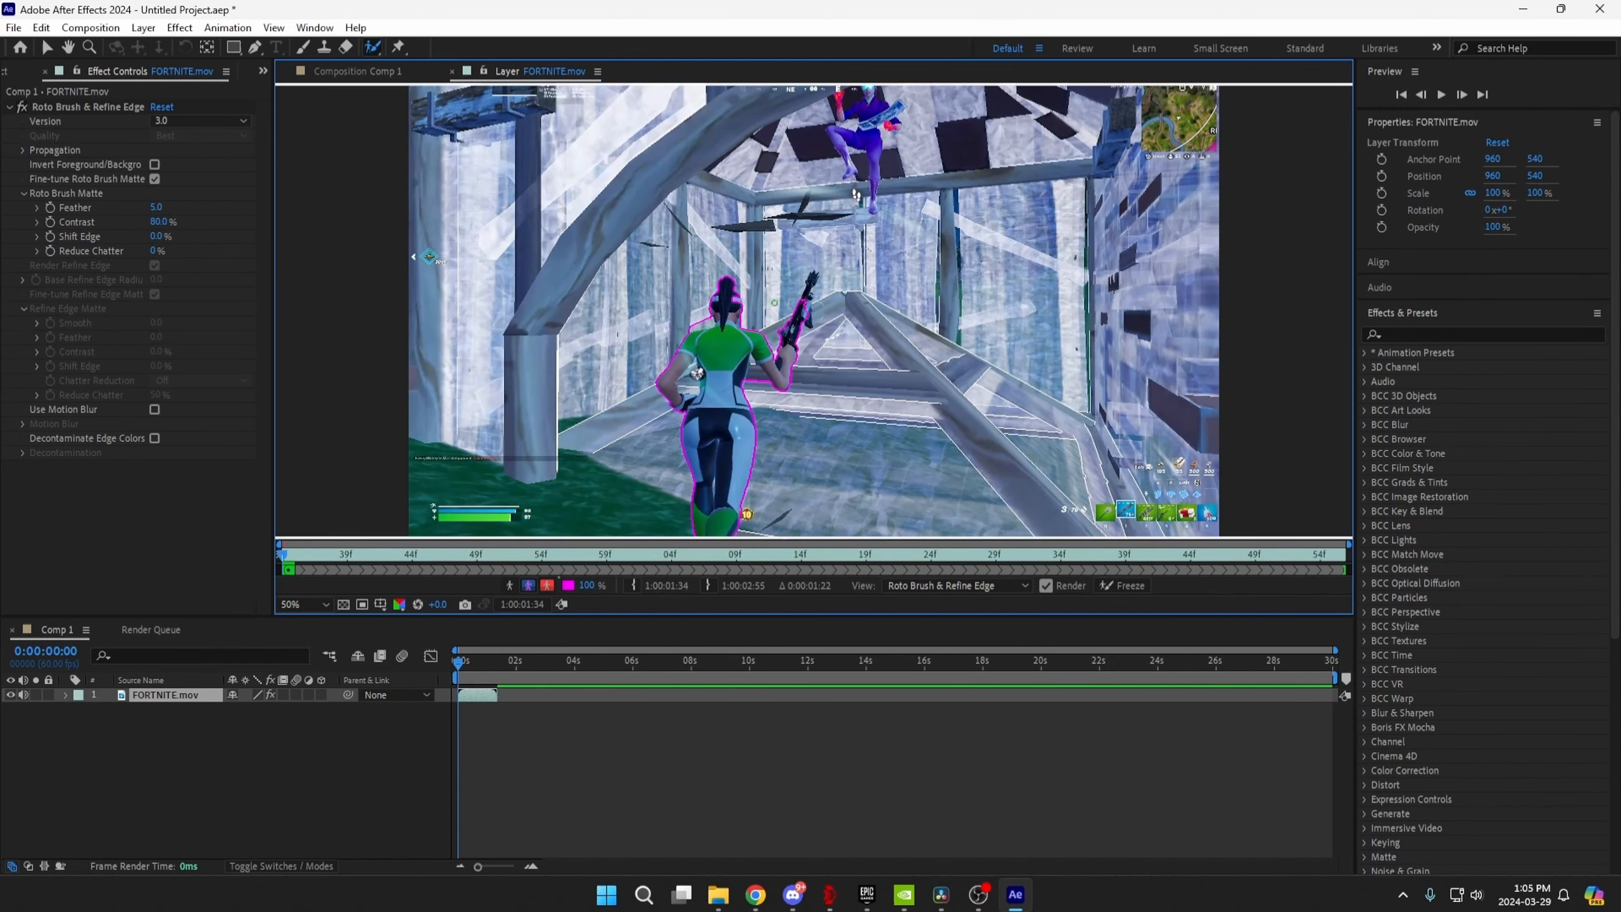
# Extend the Roto Brush selection to include the gun's barrel and body in the character's hand.
pyautogui.press('.')
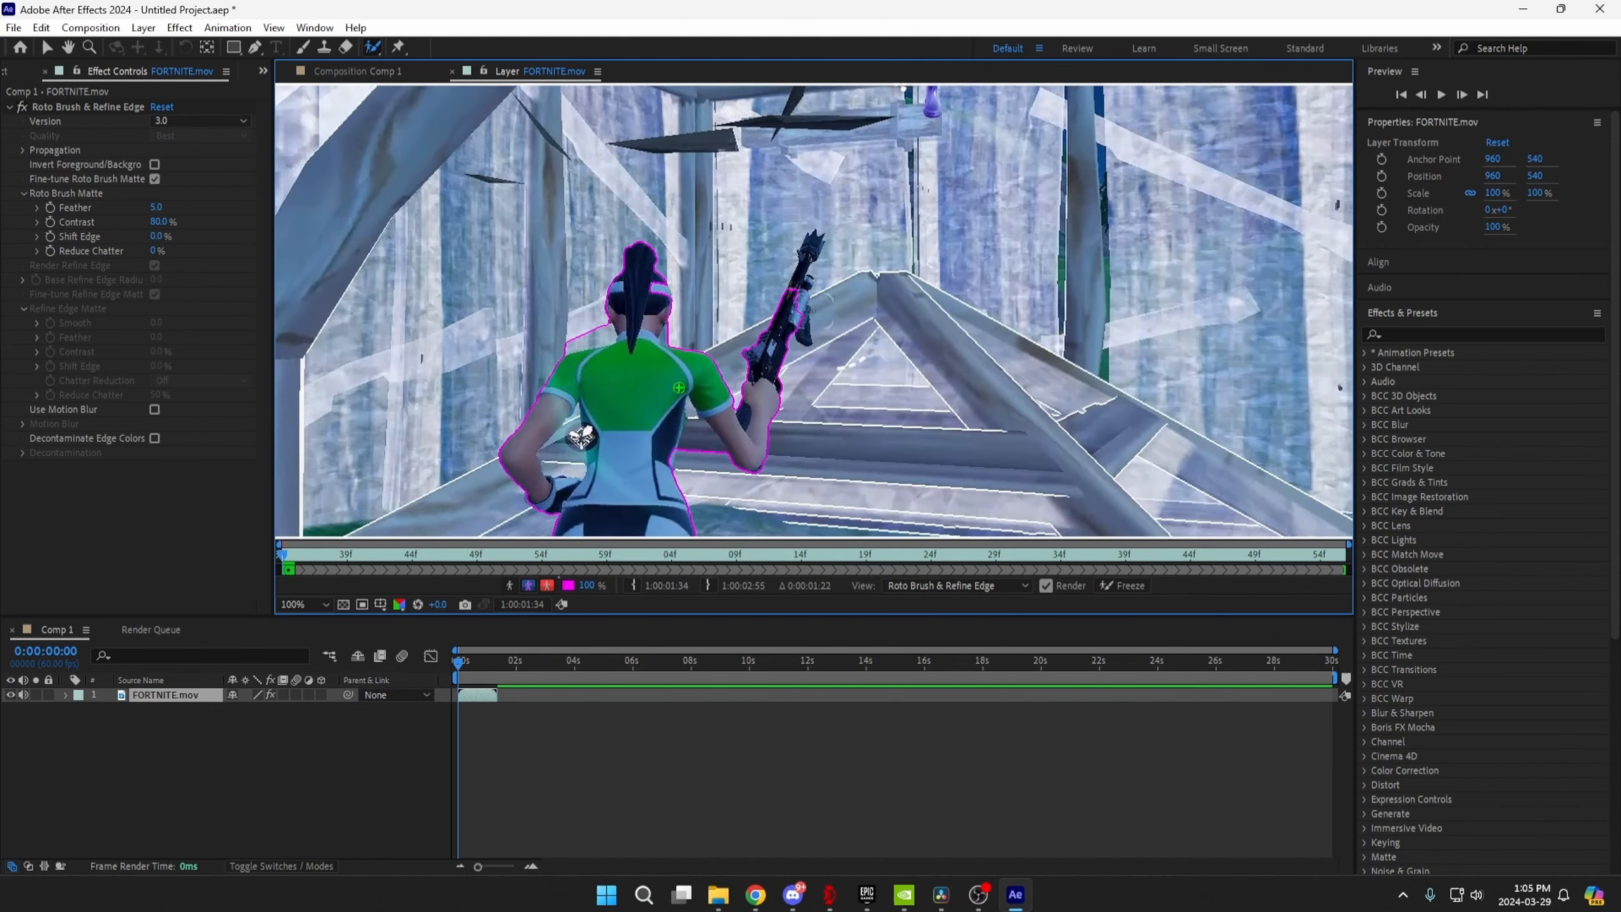
pyautogui.press('.')
pyautogui.moveTo(794, 252); pyautogui.dragTo(805, 190)
pyautogui.moveTo(793, 284); pyautogui.dragTo(792, 358)
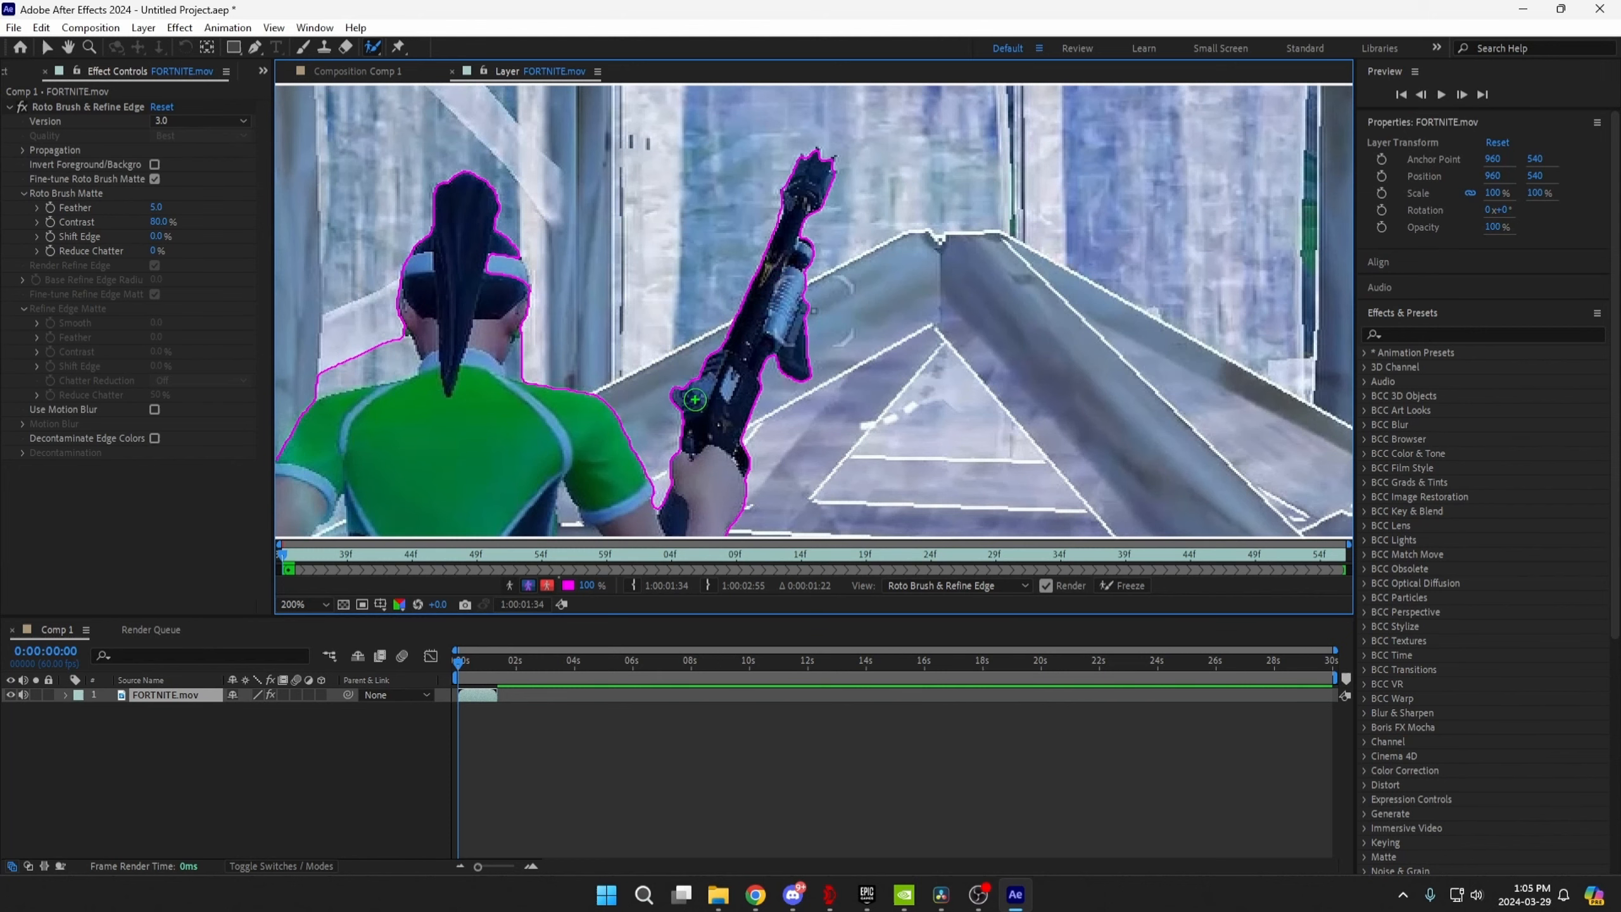
# Subtract the background beside the character's shoulders and neck from the Roto Brush selection and keep the neck in the foreground.
pyautogui.press(',')
pyautogui.press('.')
pyautogui.moveTo(450, 345); pyautogui.dragTo(749, 348)
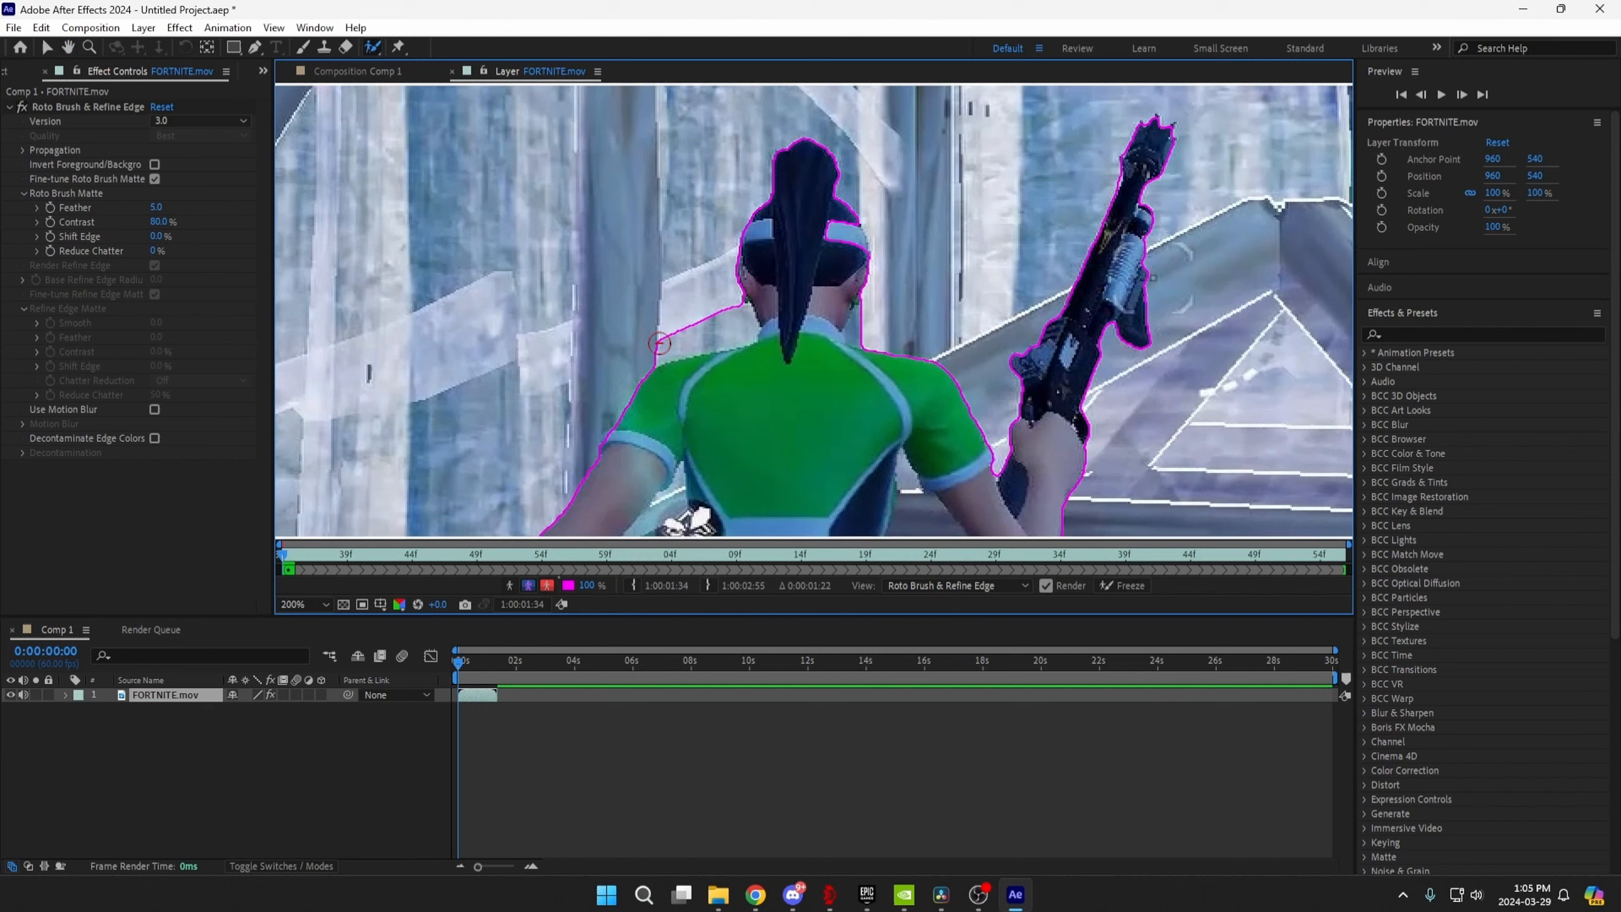
pyautogui.moveTo(648, 346); pyautogui.dragTo(742, 321)
pyautogui.moveTo(865, 317); pyautogui.dragTo(791, 365)
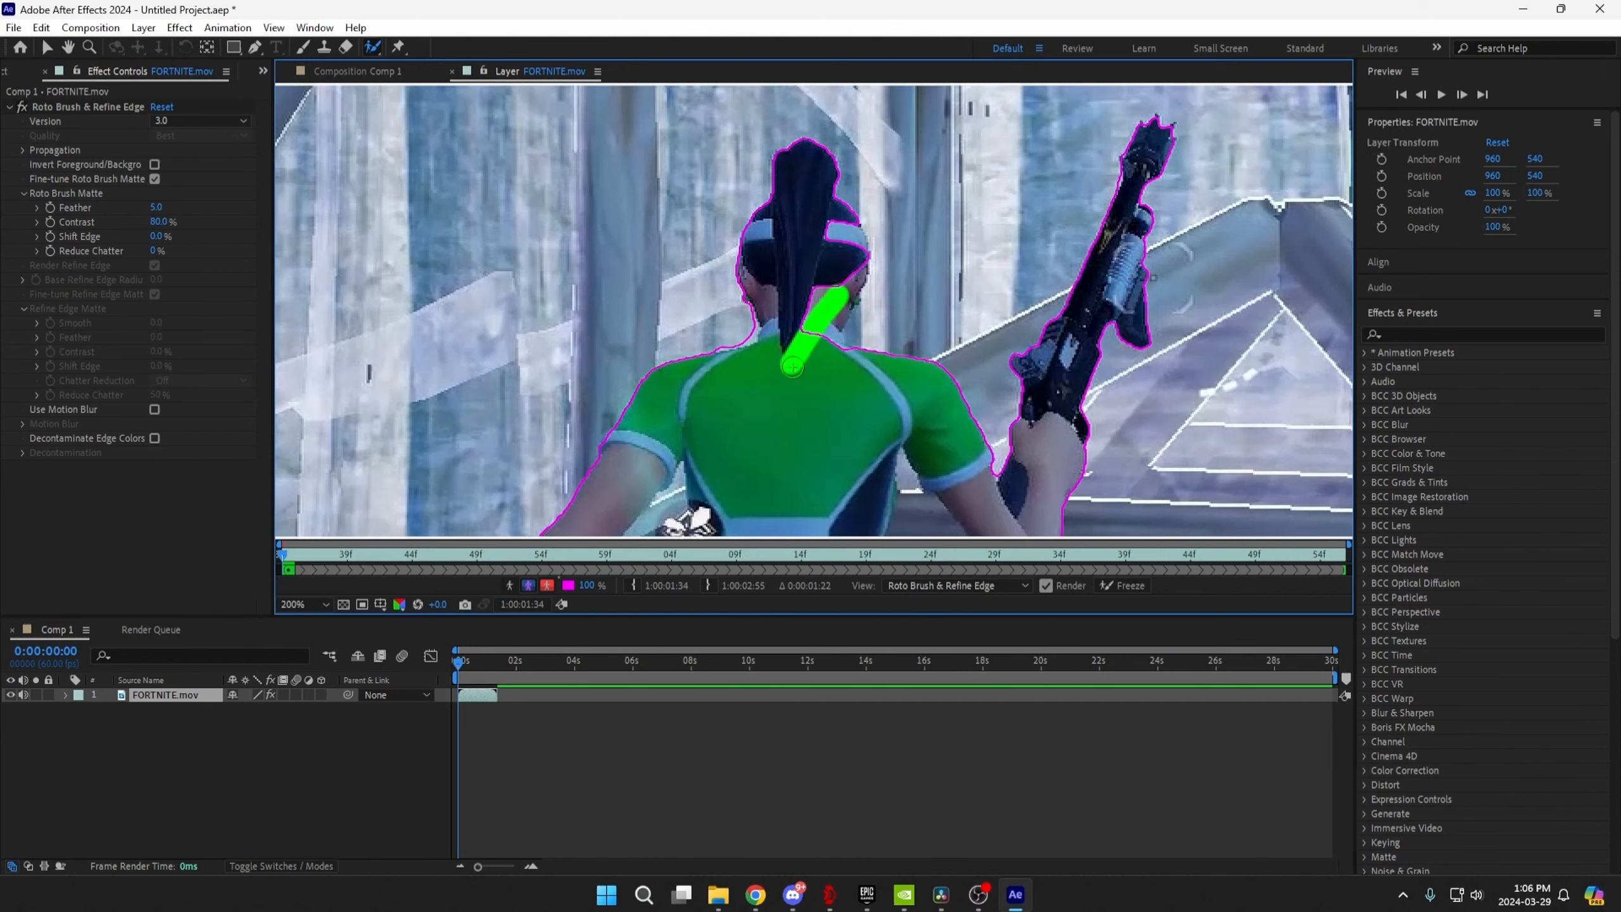
# Step through the clip frame by frame to propagate and check the Roto Brush outline up to 0:00:01:21.
pyautogui.scroll(-3, 801, 334)
pyautogui.moveTo(478, 866); pyautogui.dragTo(507, 858)
pyautogui.click(463, 665)
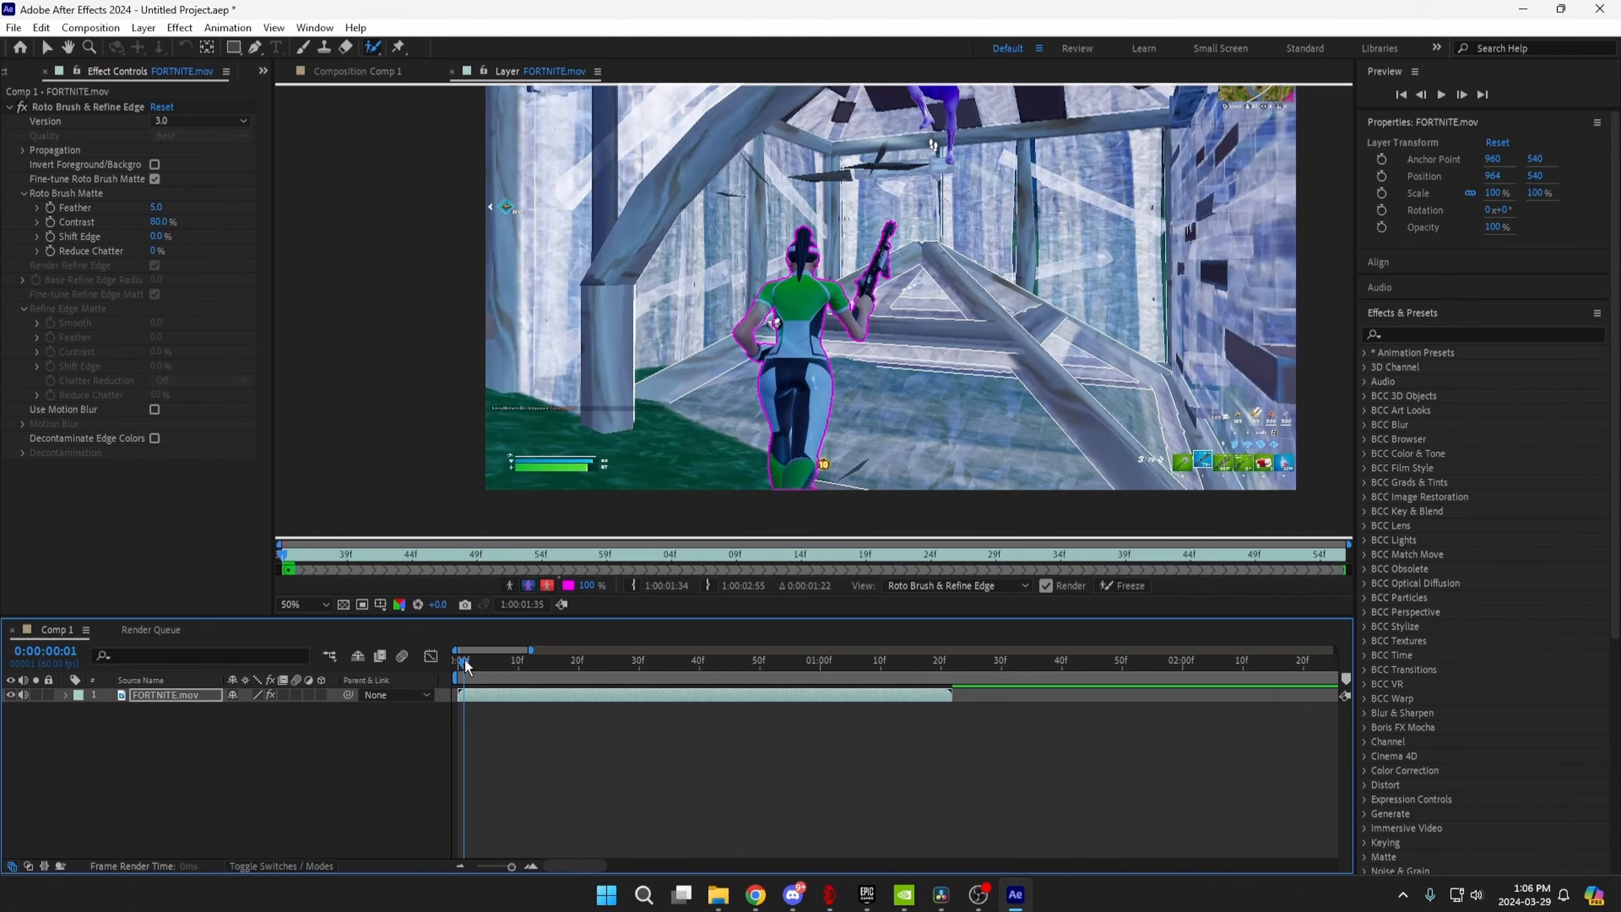
pyautogui.scroll(2, 742, 287)
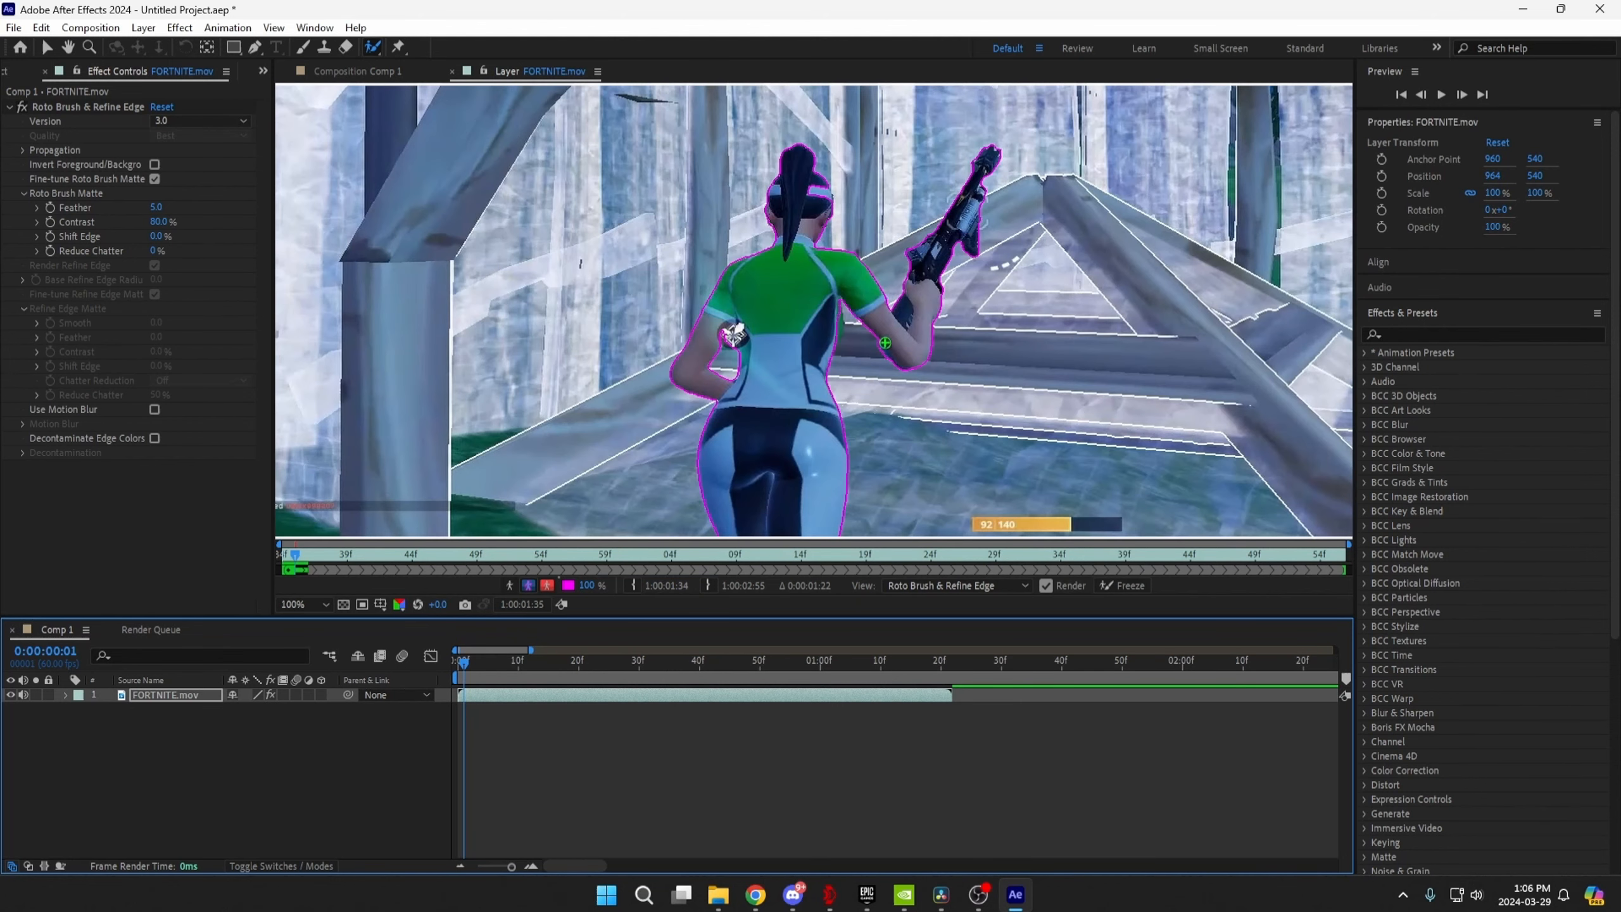
pyautogui.scroll(-2, 810, 326)
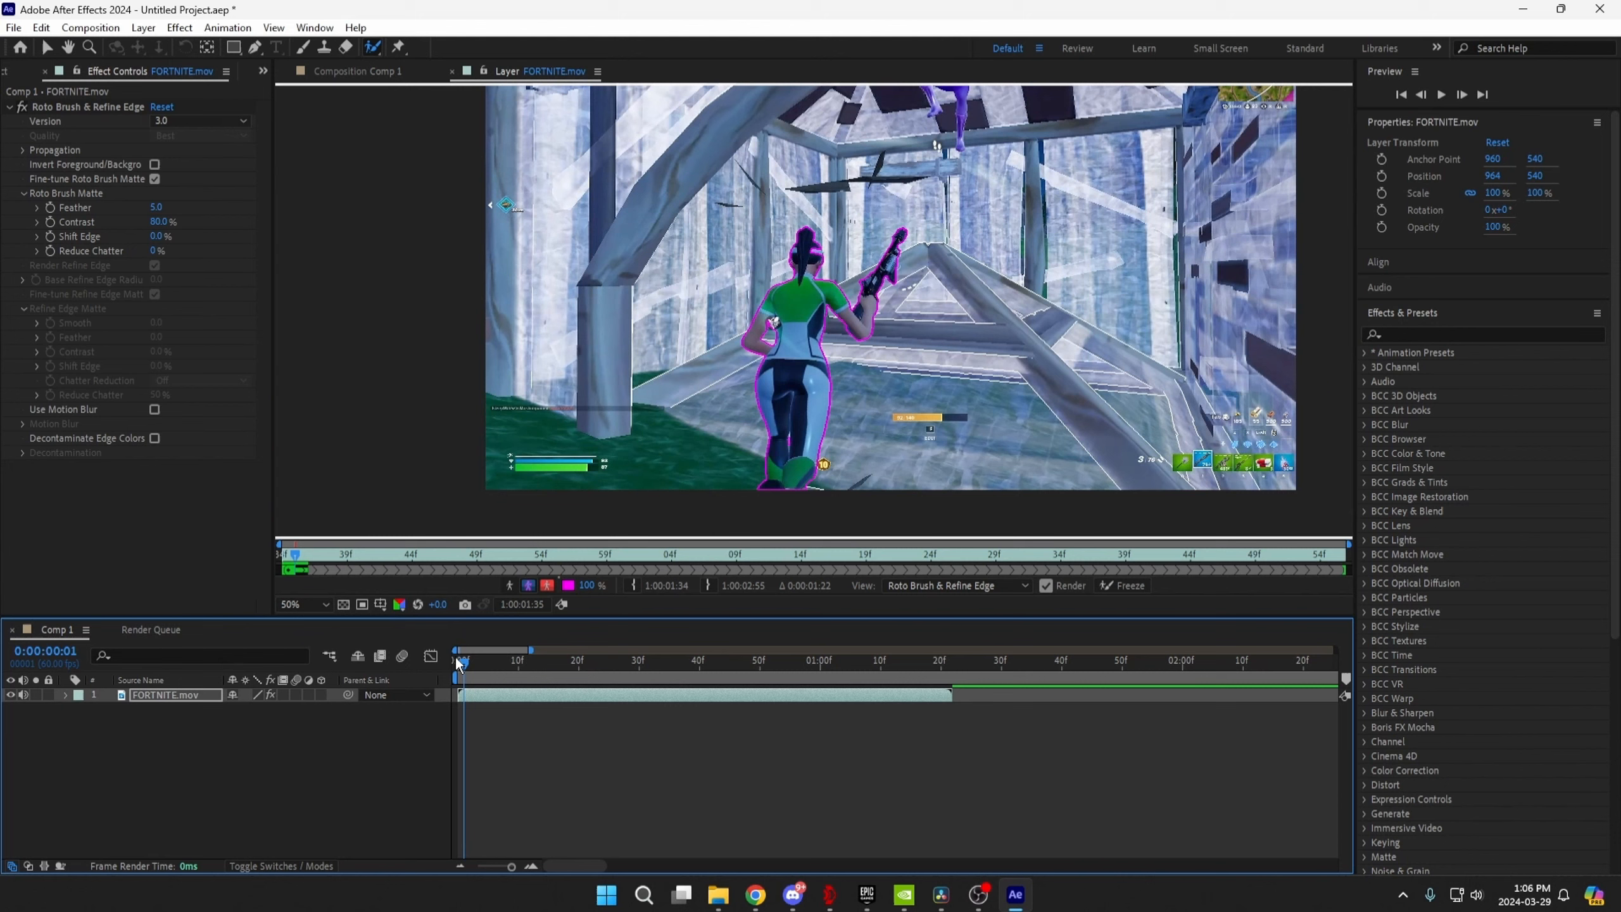
pyautogui.click(470, 664)
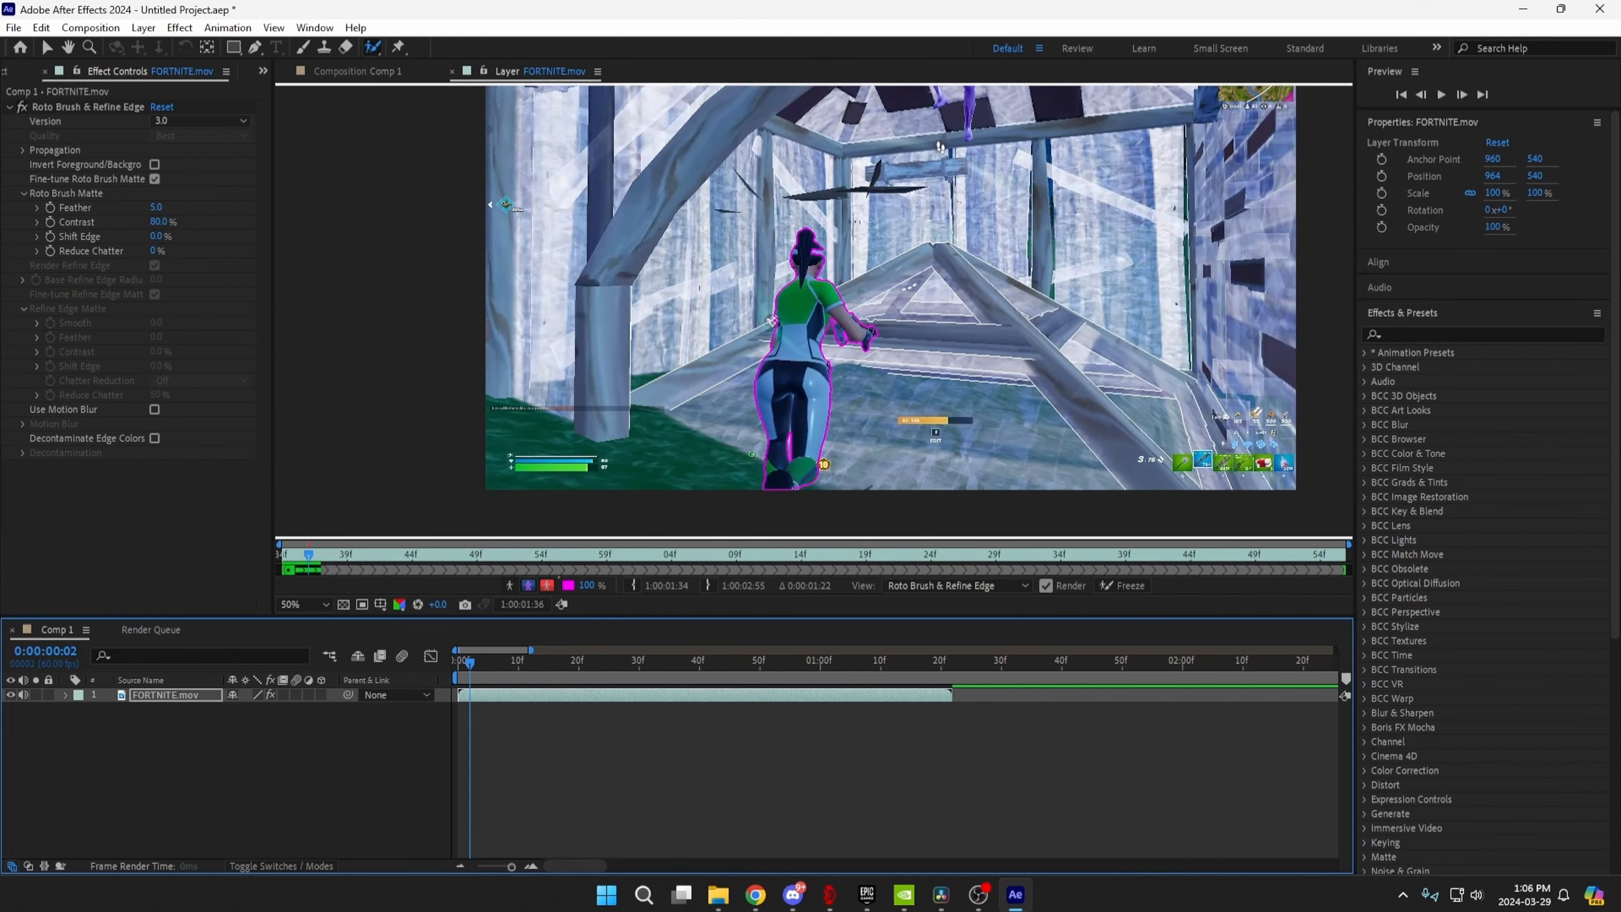
pyautogui.scroll(2, 794, 322)
pyautogui.scroll(-2, 795, 322)
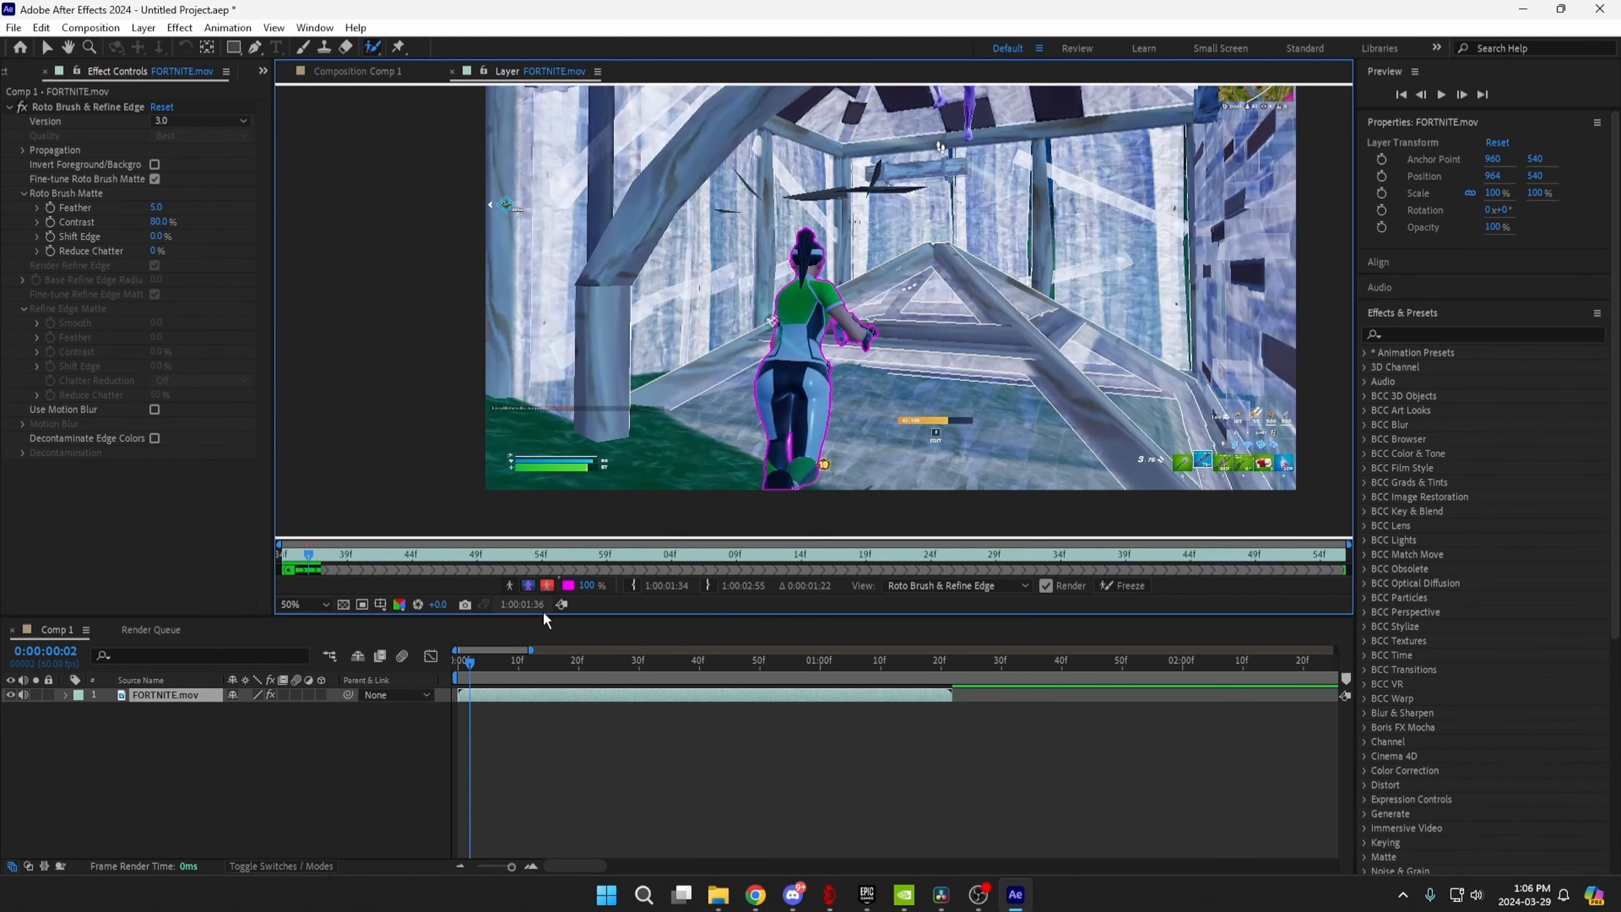
pyautogui.click(471, 666)
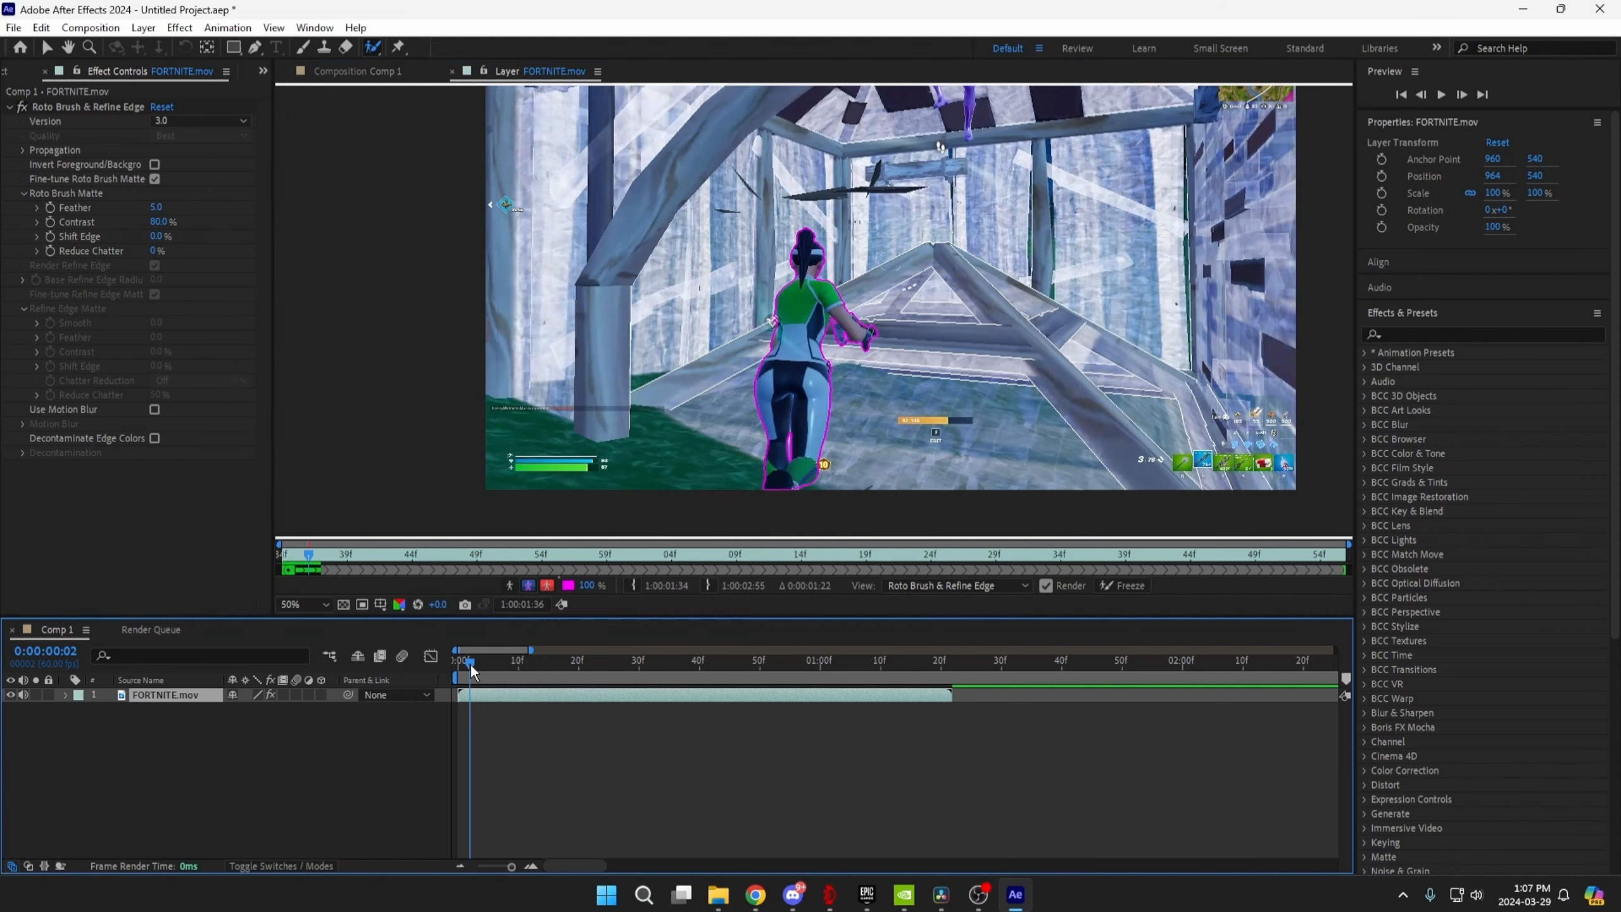
pyautogui.moveTo(471, 665); pyautogui.dragTo(476, 669)
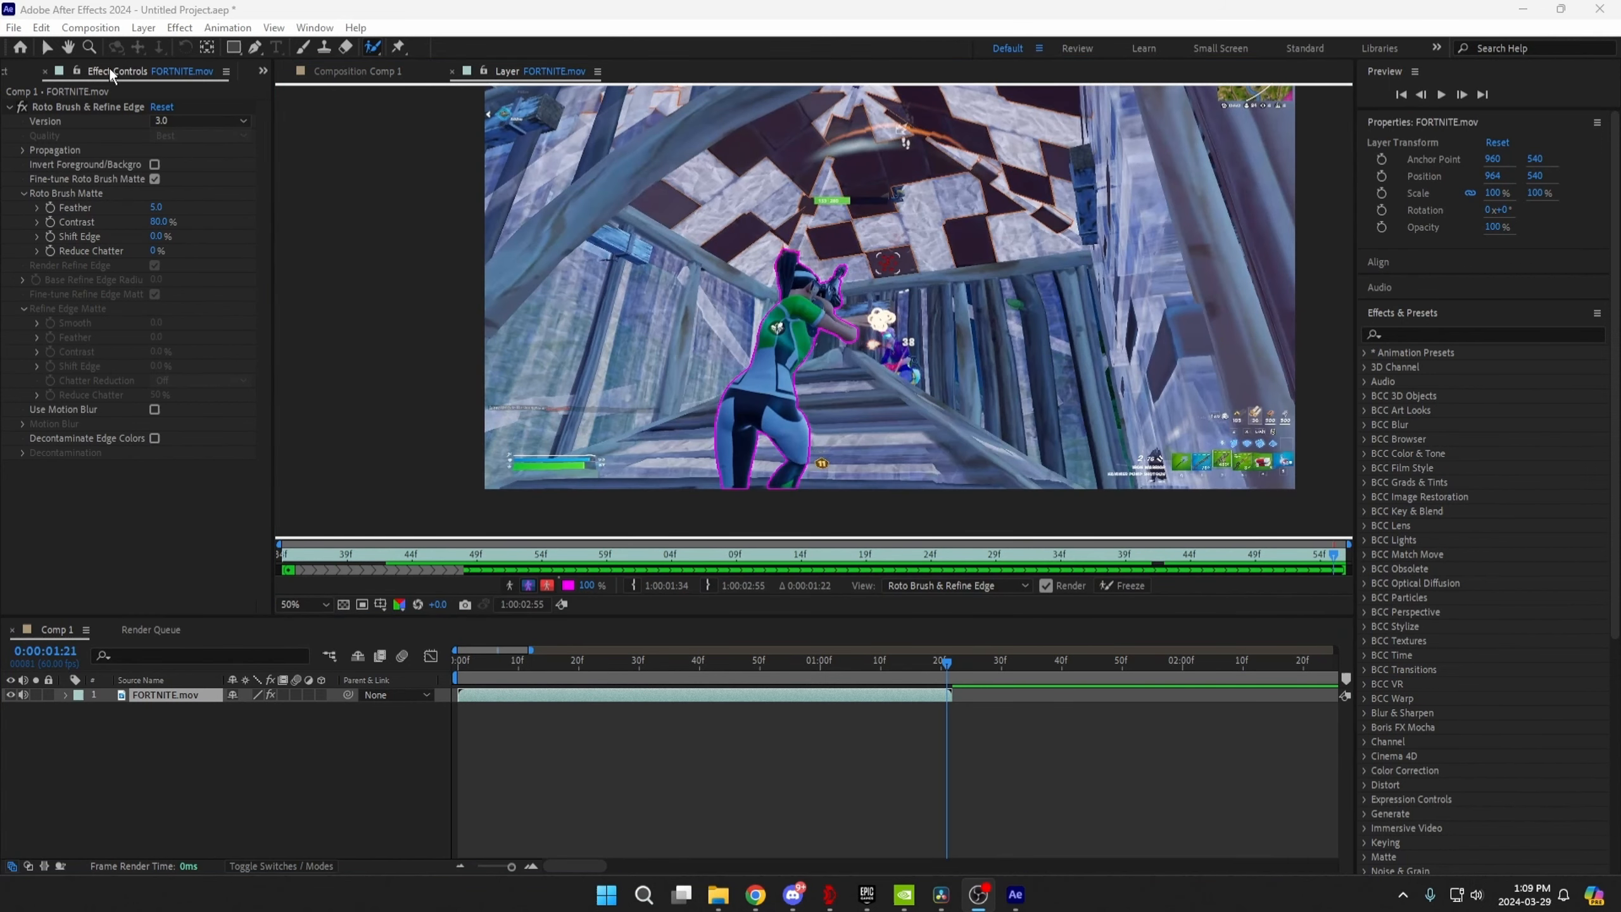
# Set the Roto Brush Matte feather to 20 in the FORTNITE.mov layer's effect settings.
pyautogui.click(35, 74)
pyautogui.click(117, 70)
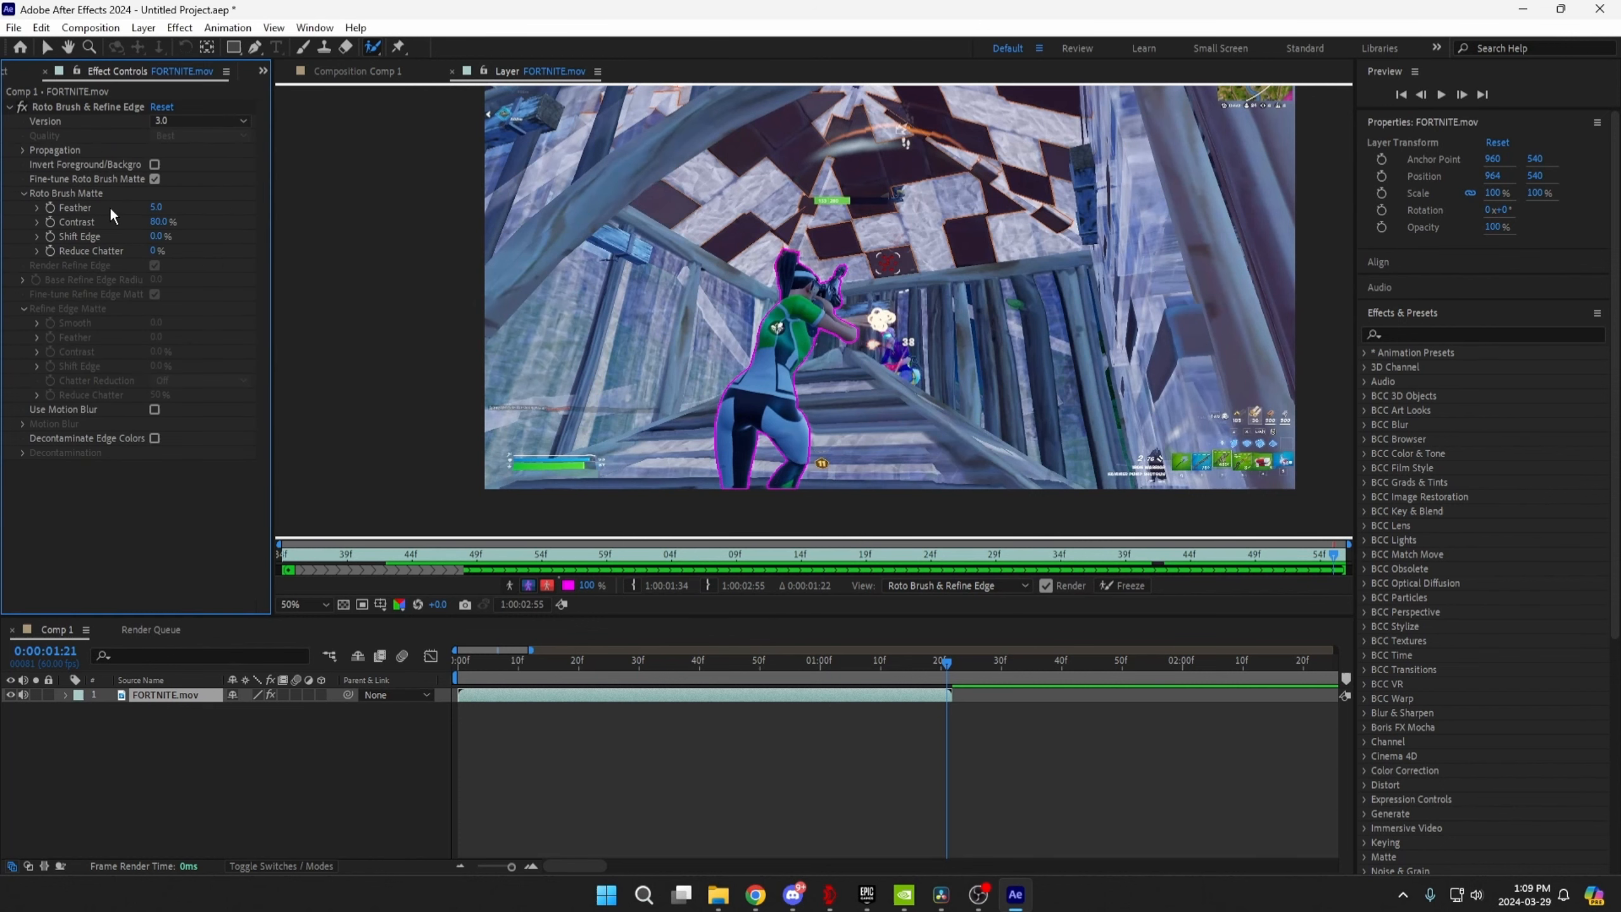
pyautogui.write('20')
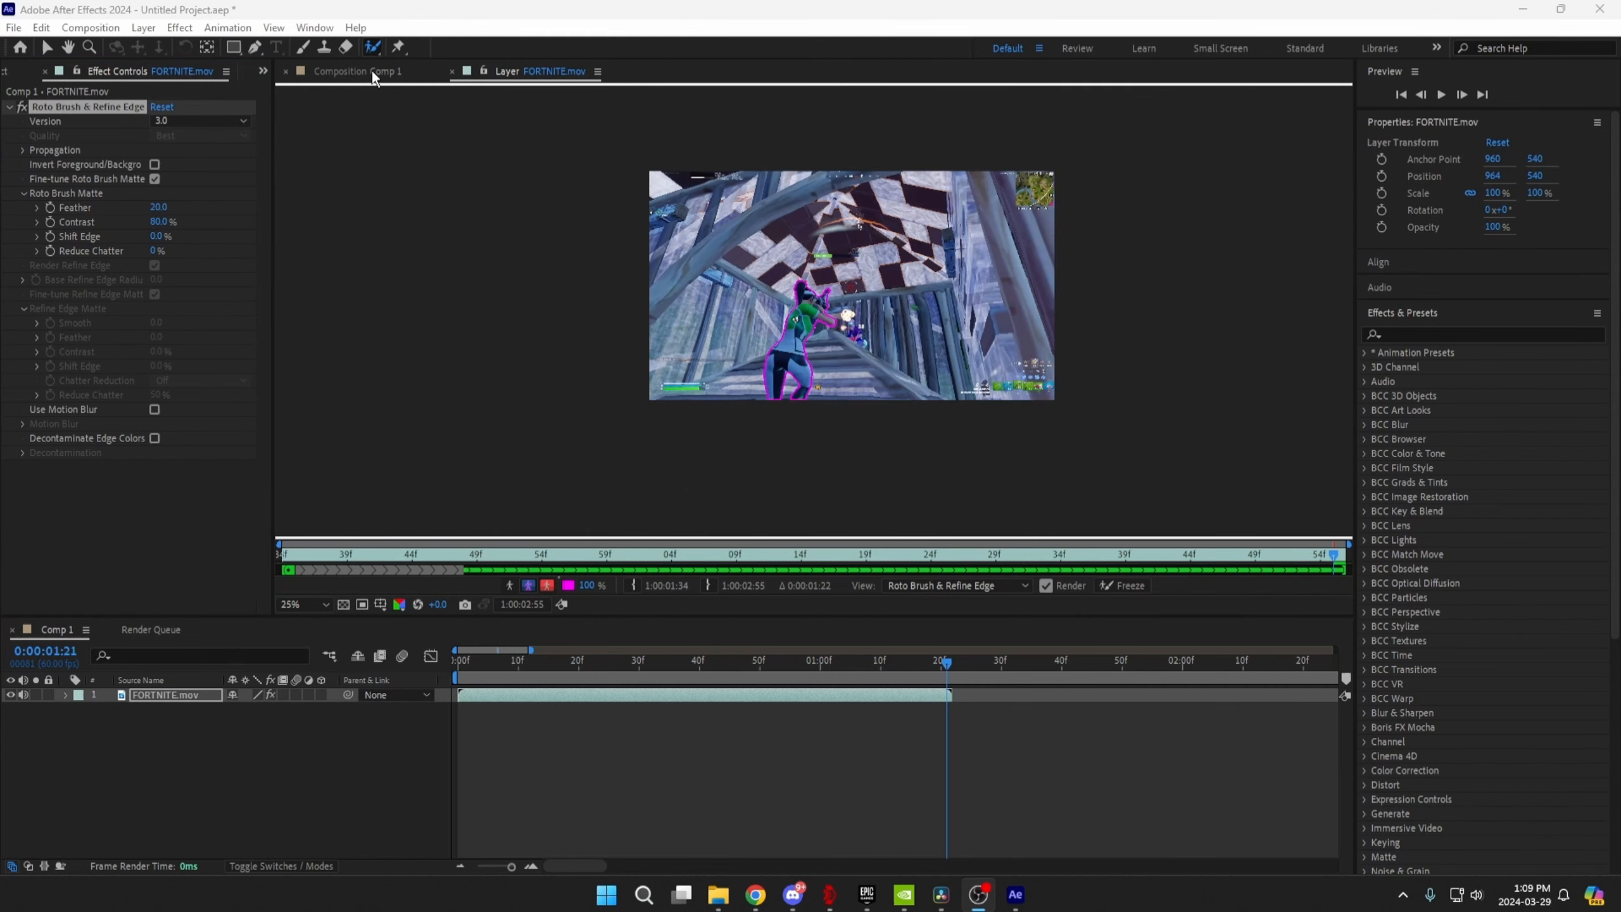
# View Comp 1 and switch the transparency grid off and back on to inspect the character cutout.
pyautogui.click(359, 72)
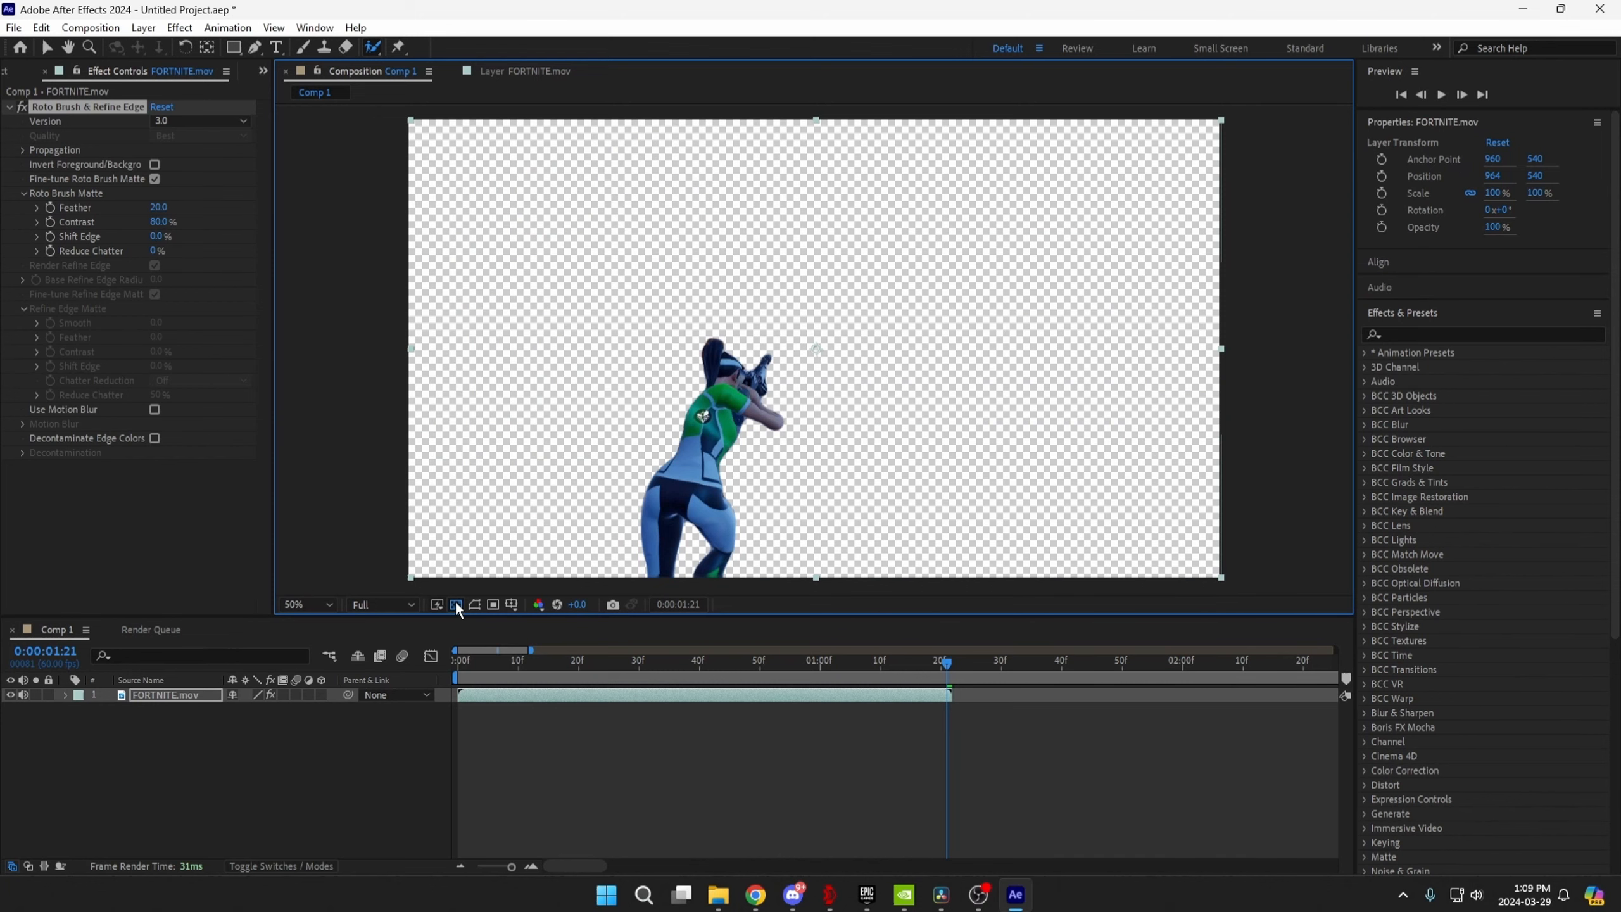
pyautogui.click(455, 604)
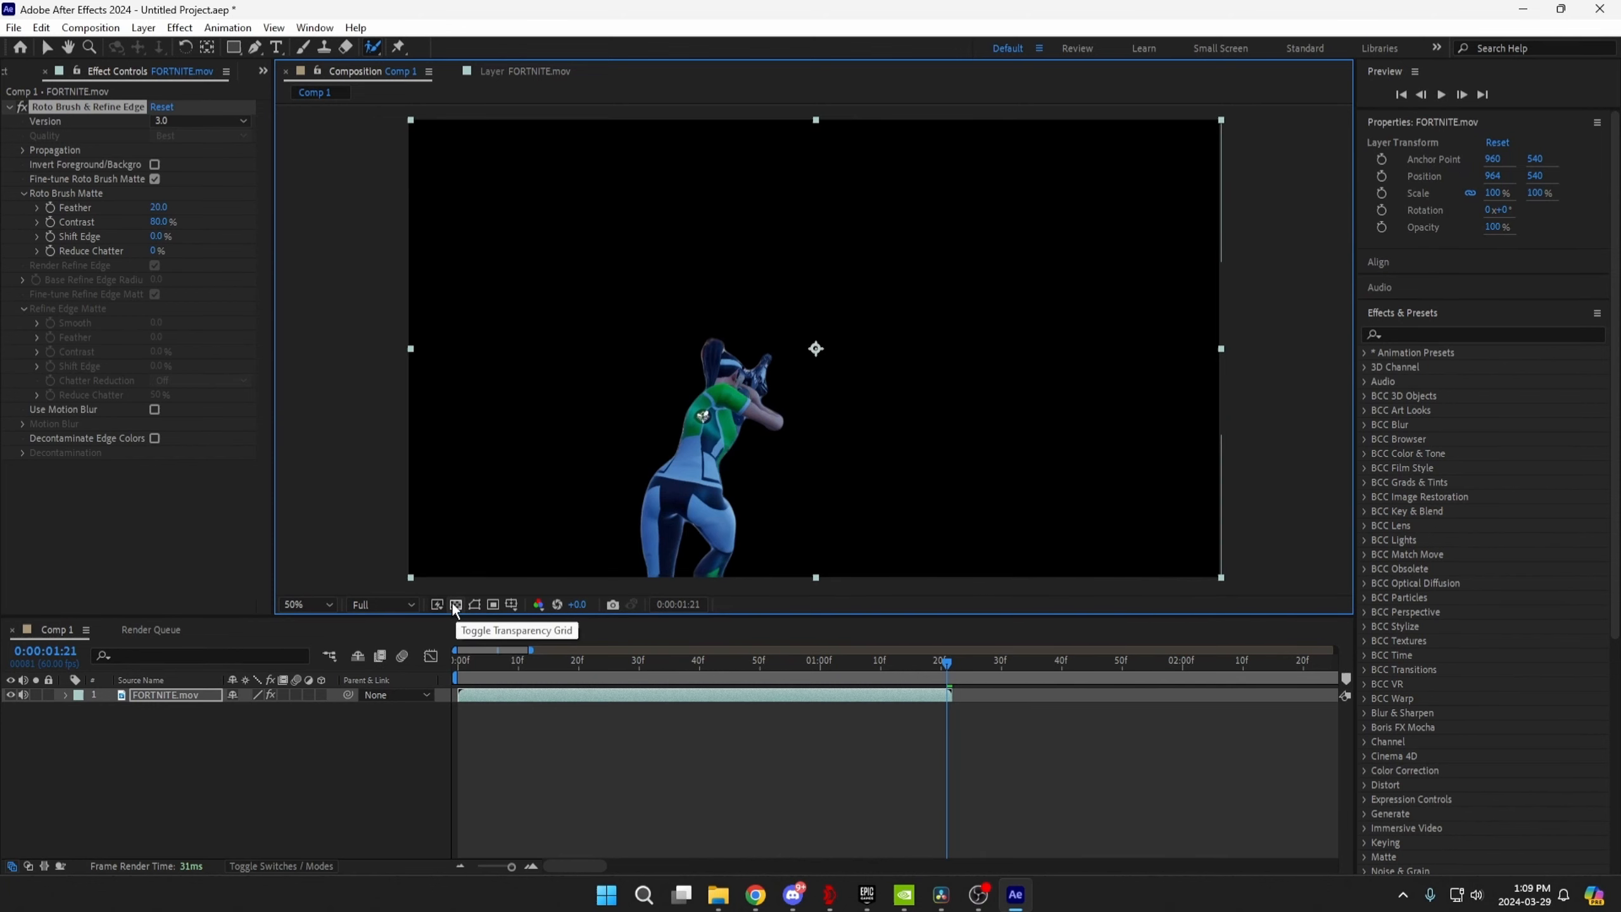
pyautogui.click(454, 604)
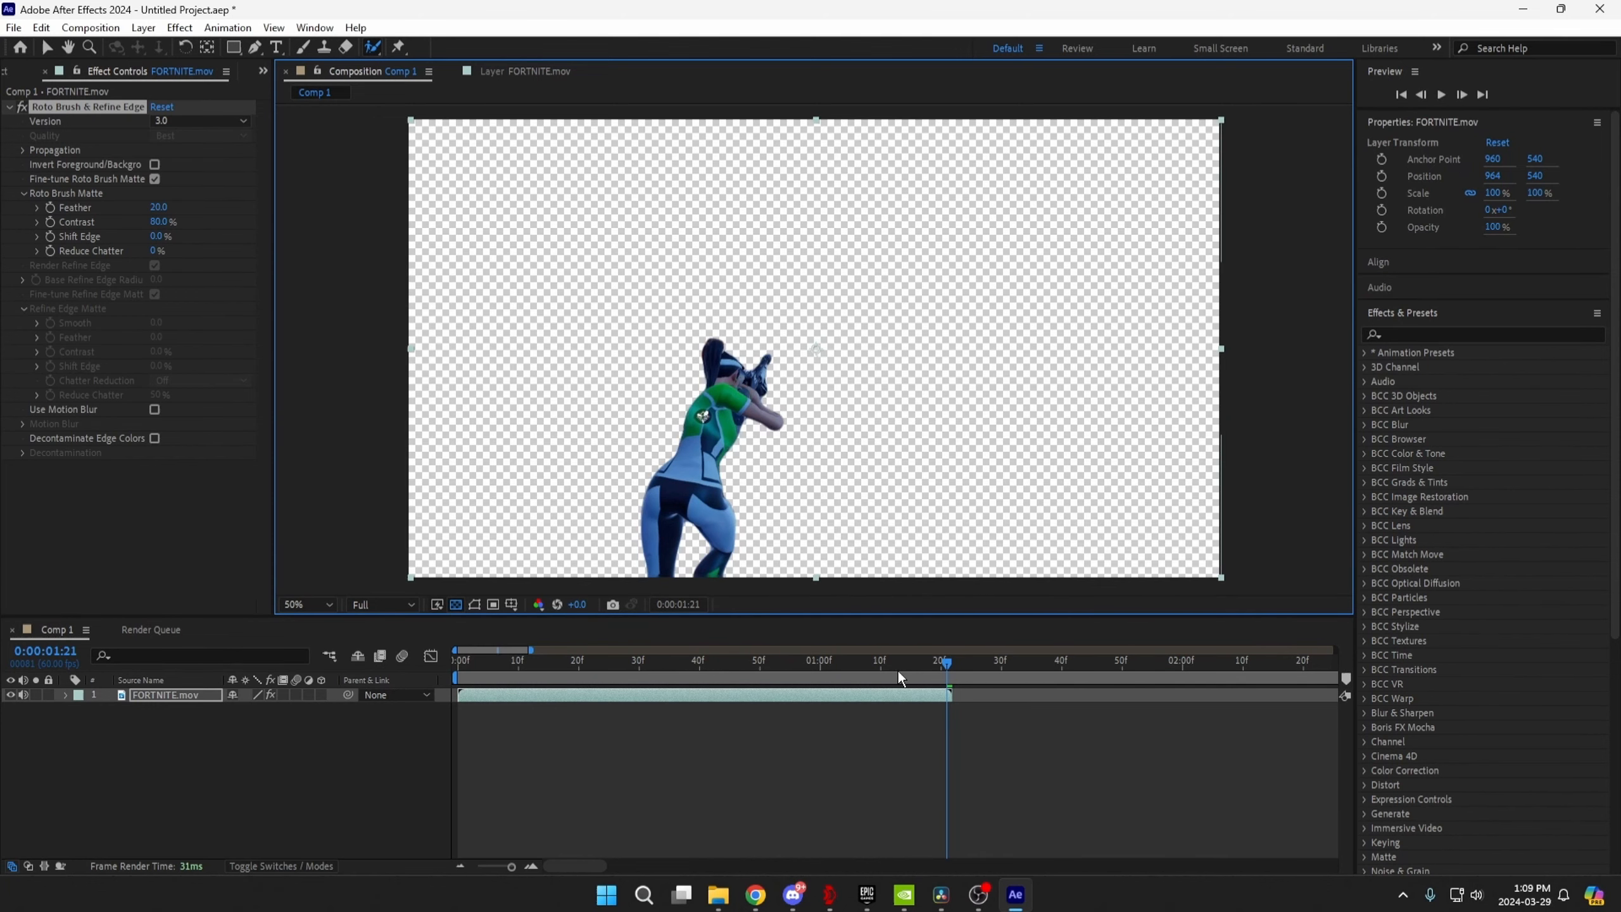
# Search the effects for "deep", apply Deep Glow to the FORTNITE.mov layer and keep its Unmult option enabled.
pyautogui.click(1424, 333)
pyautogui.write('deep')
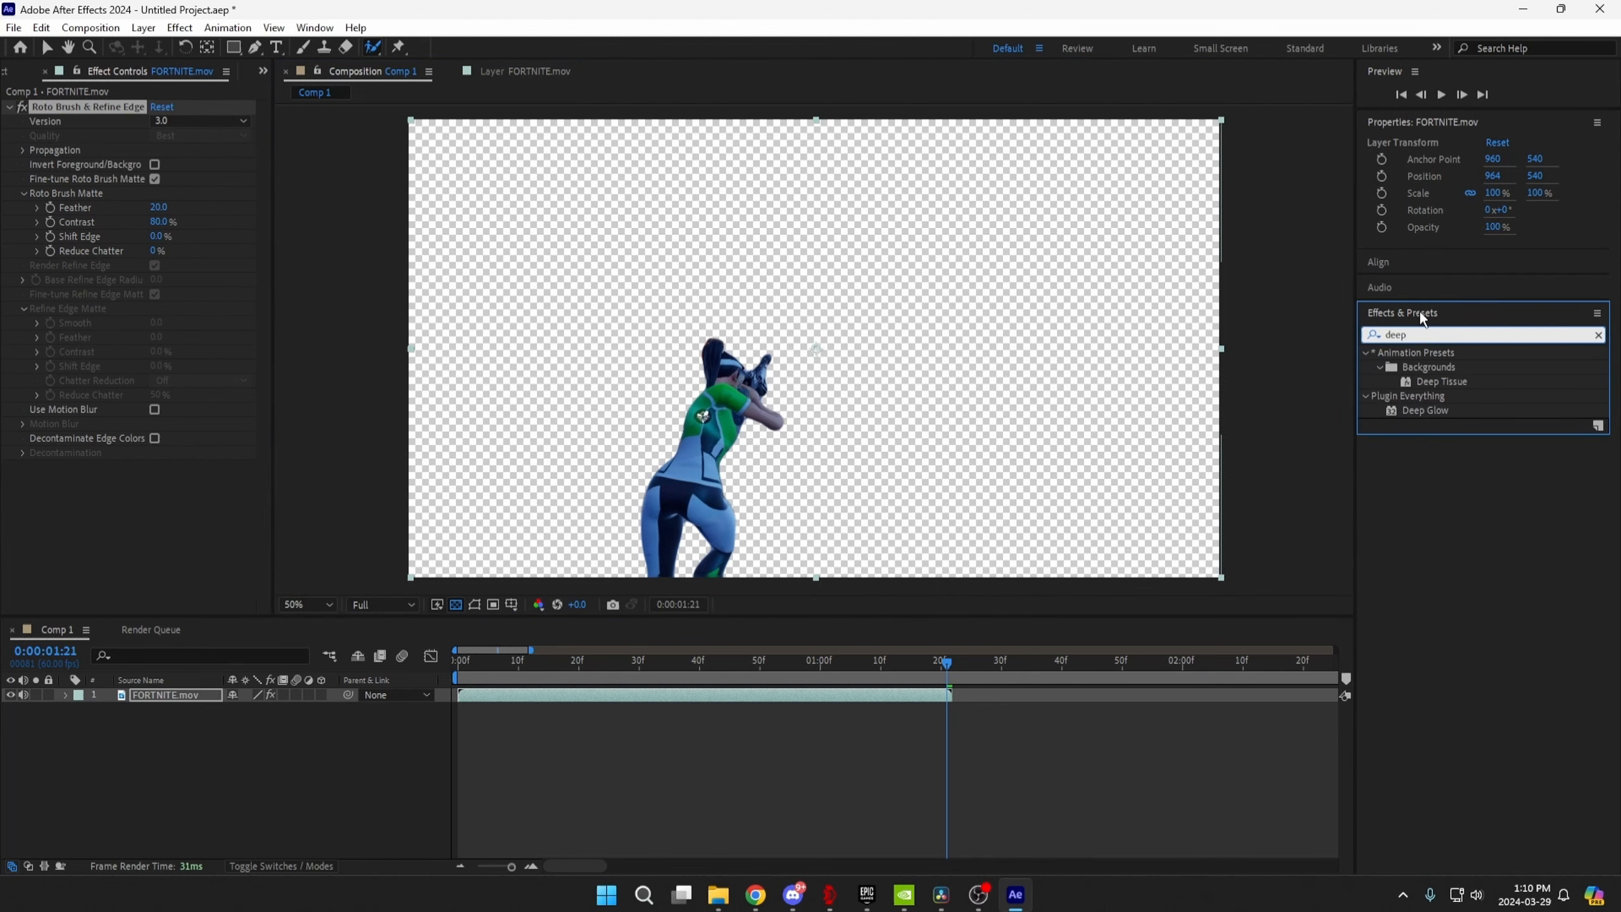
pyautogui.moveTo(1425, 410); pyautogui.dragTo(515, 699)
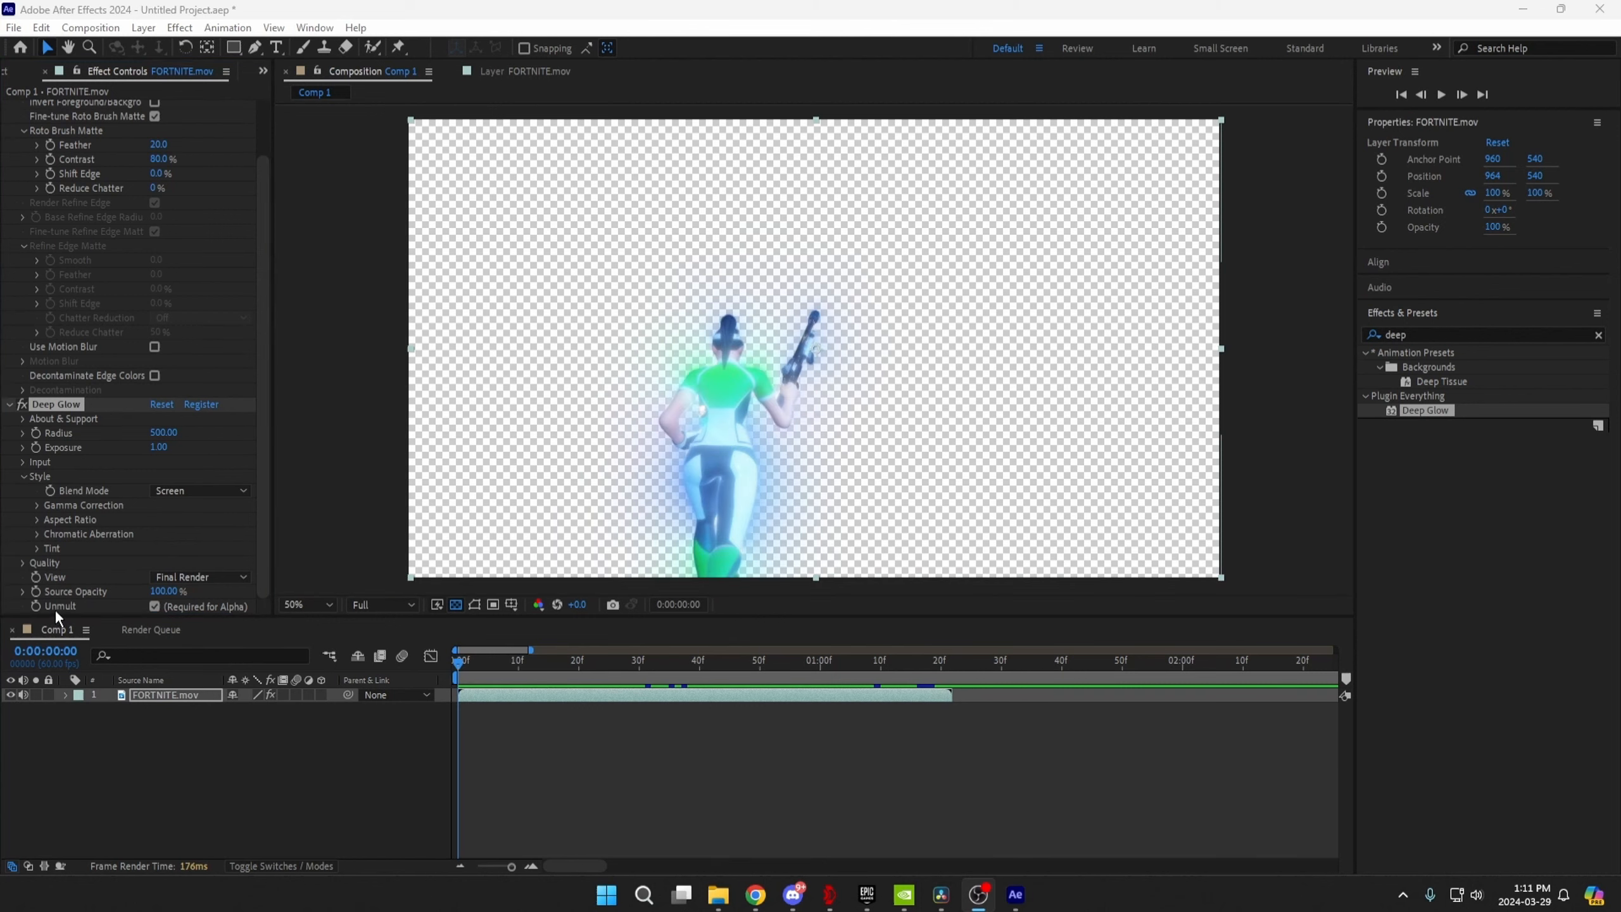
pyautogui.click(156, 611)
pyautogui.click(155, 606)
pyautogui.click(156, 606)
# Switch to DaVinci Resolve and set the render range to the entire timeline.
pyautogui.click(941, 895)
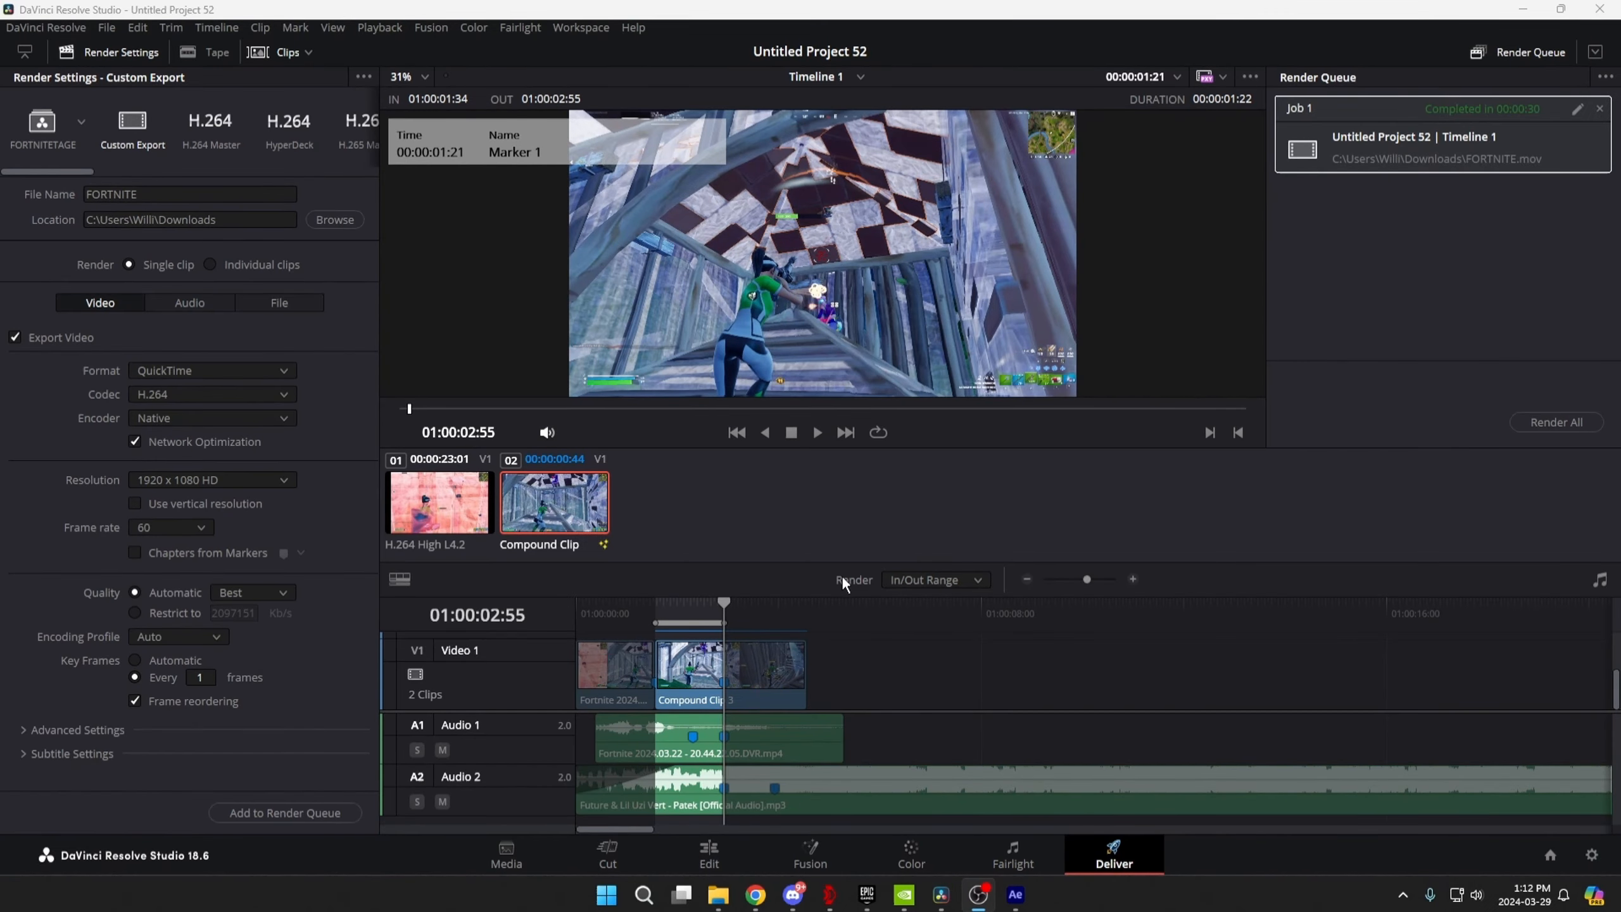
pyautogui.click(903, 578)
pyautogui.click(909, 597)
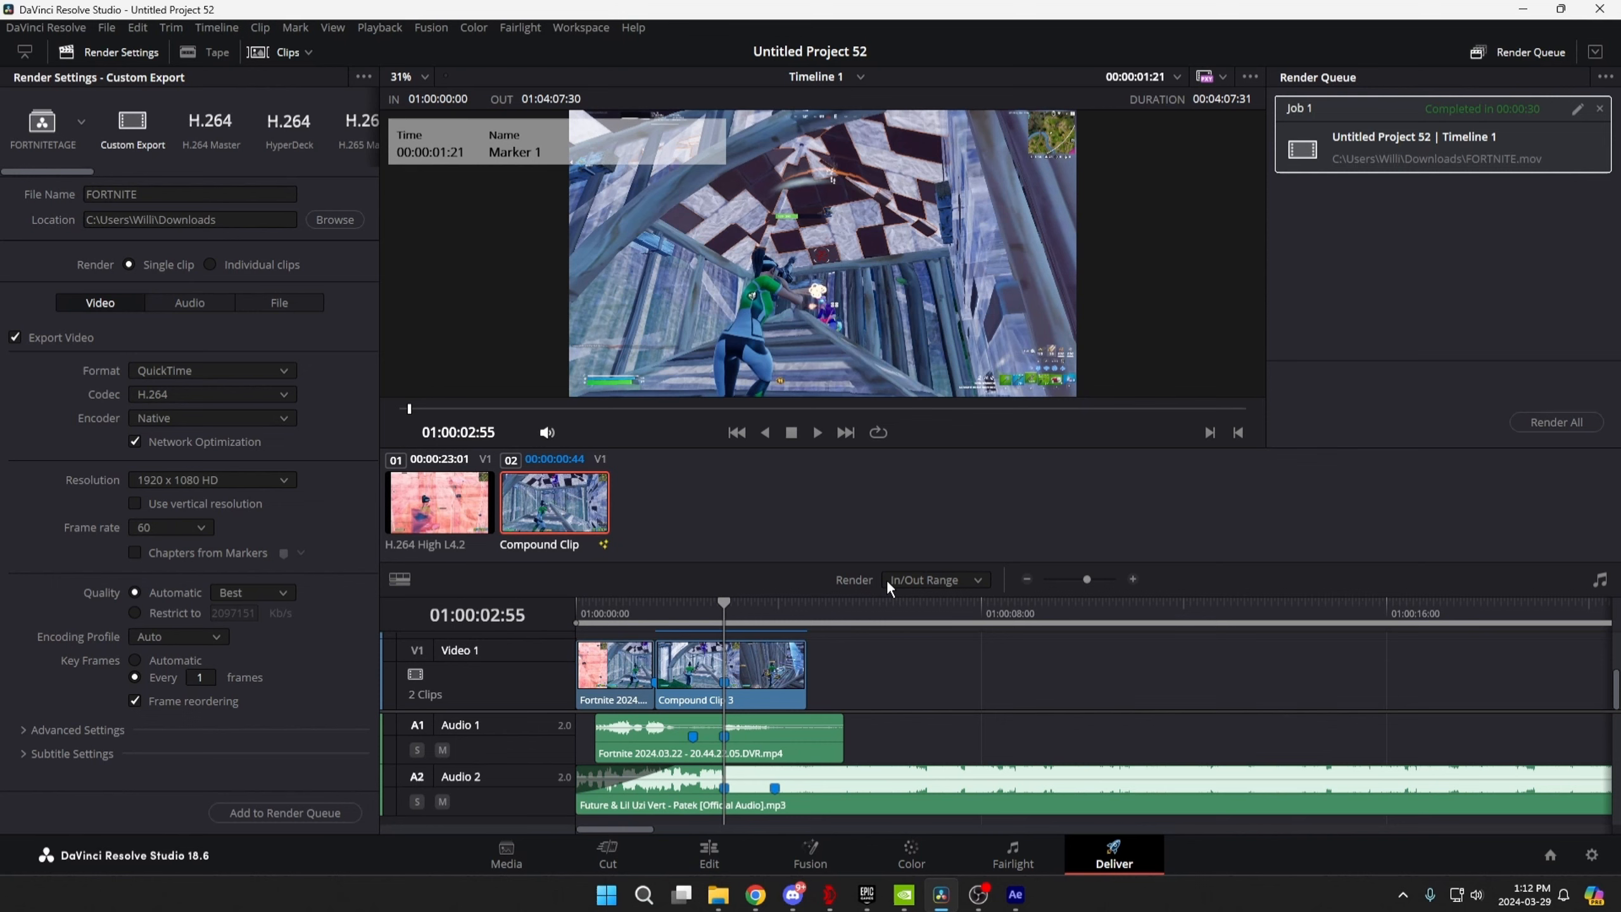
# Return to the Edit page and split Compound Clip 3 at 01:00:02:55.
pyautogui.click(716, 860)
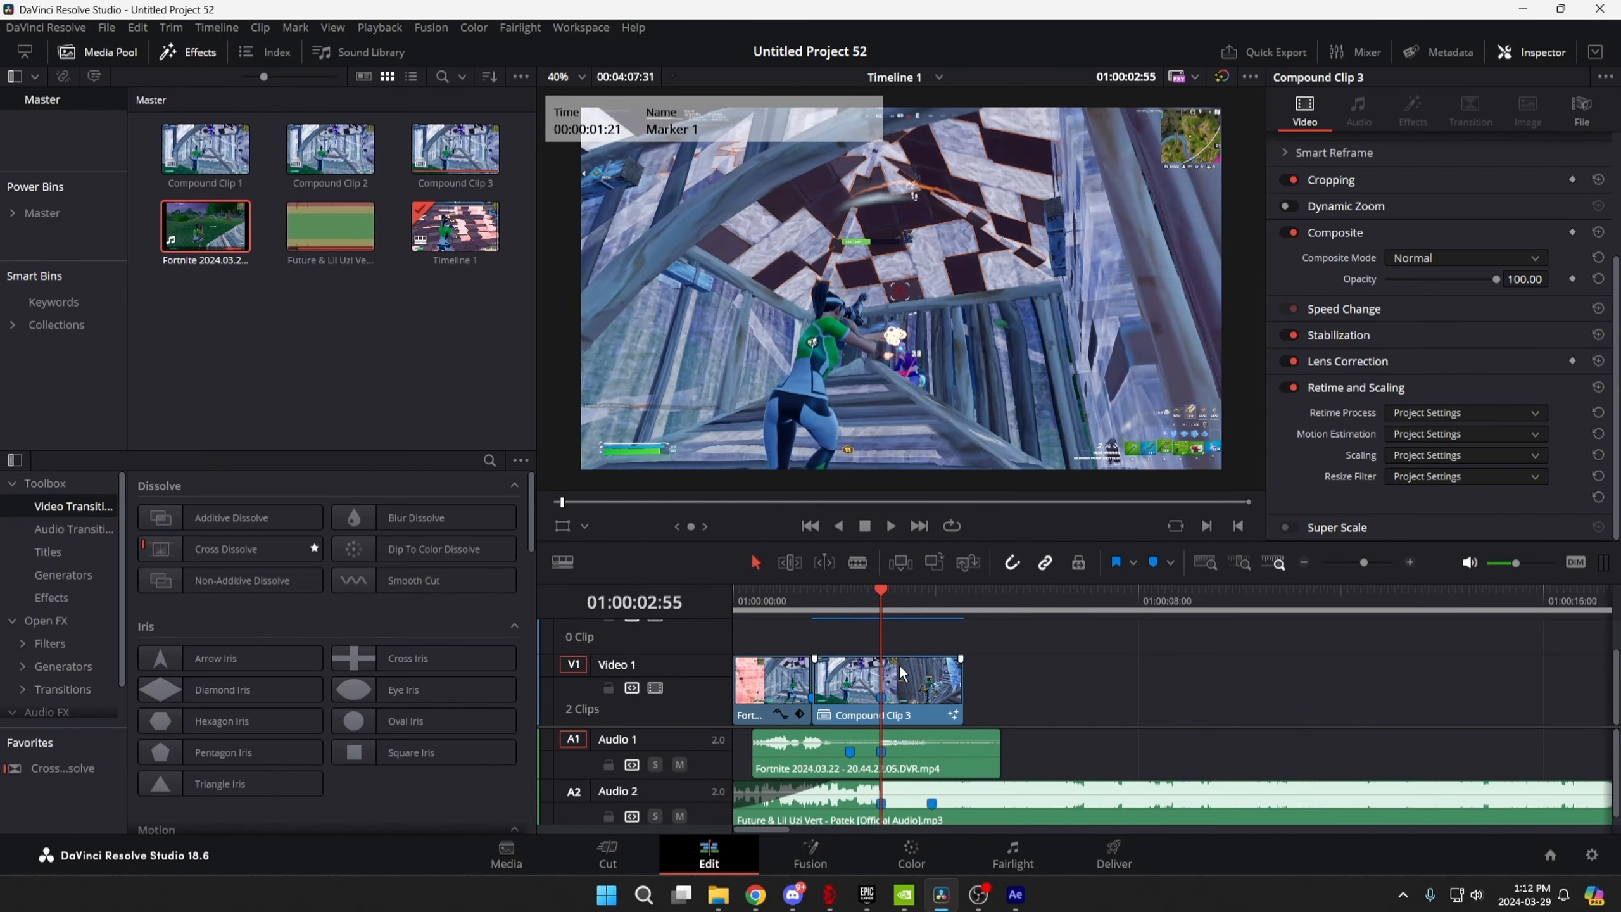
pyautogui.click(902, 675)
pyautogui.hotkey('ctrl', 'b')
# Open the first segment of the split Compound Clip 3 in the Fusion page.
pyautogui.scroll(2, 1165, 660)
pyautogui.click(950, 597)
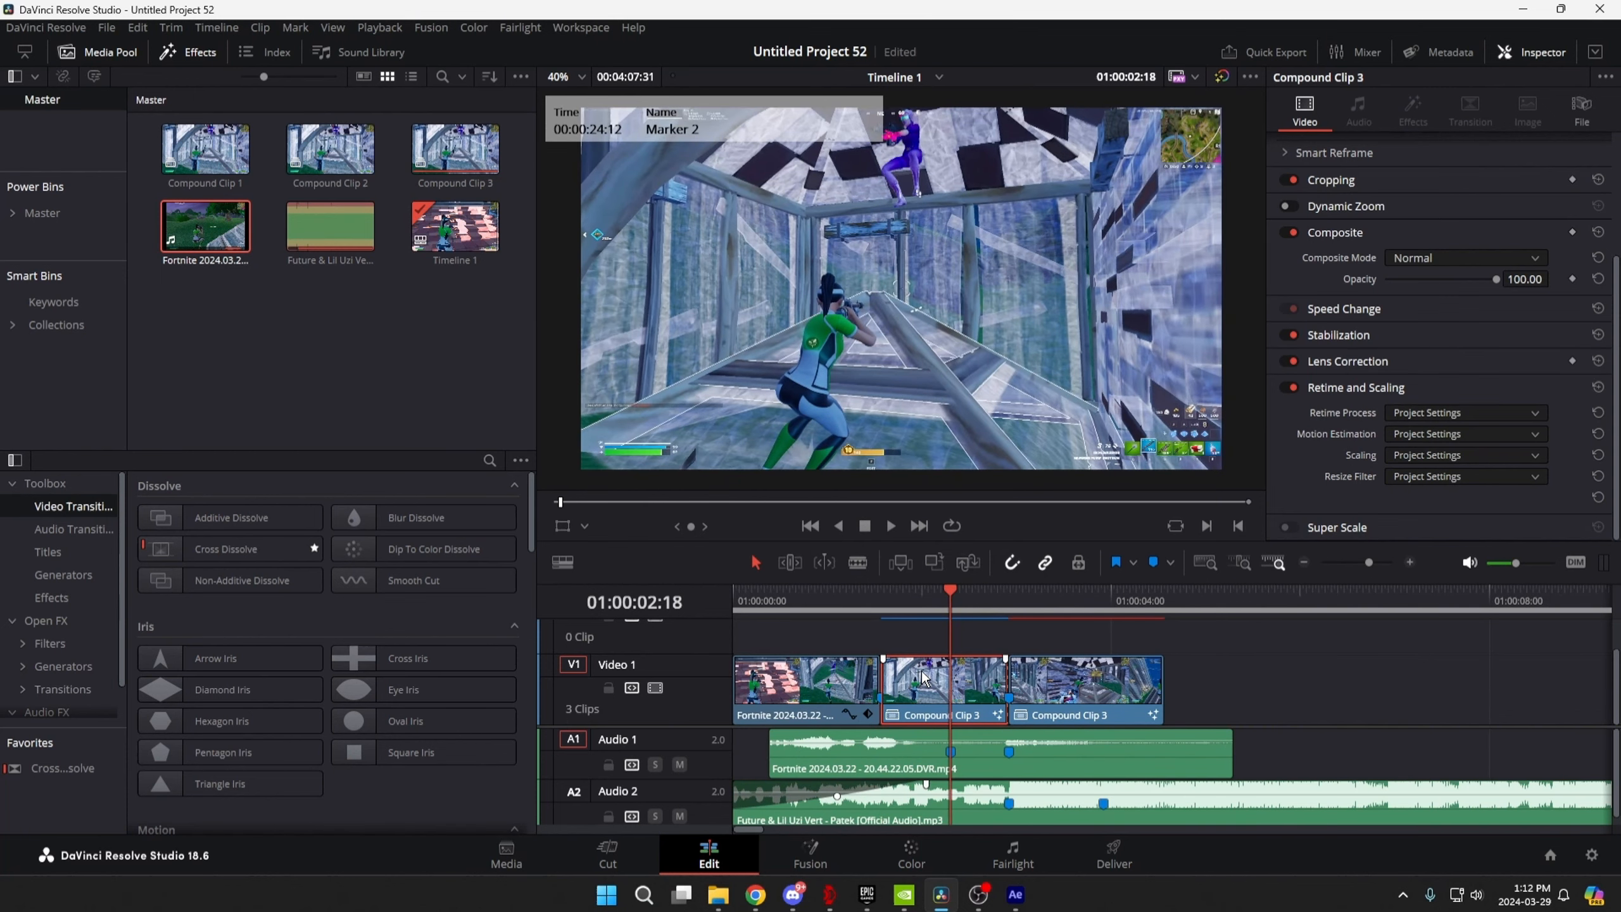
pyautogui.rightClick(929, 678)
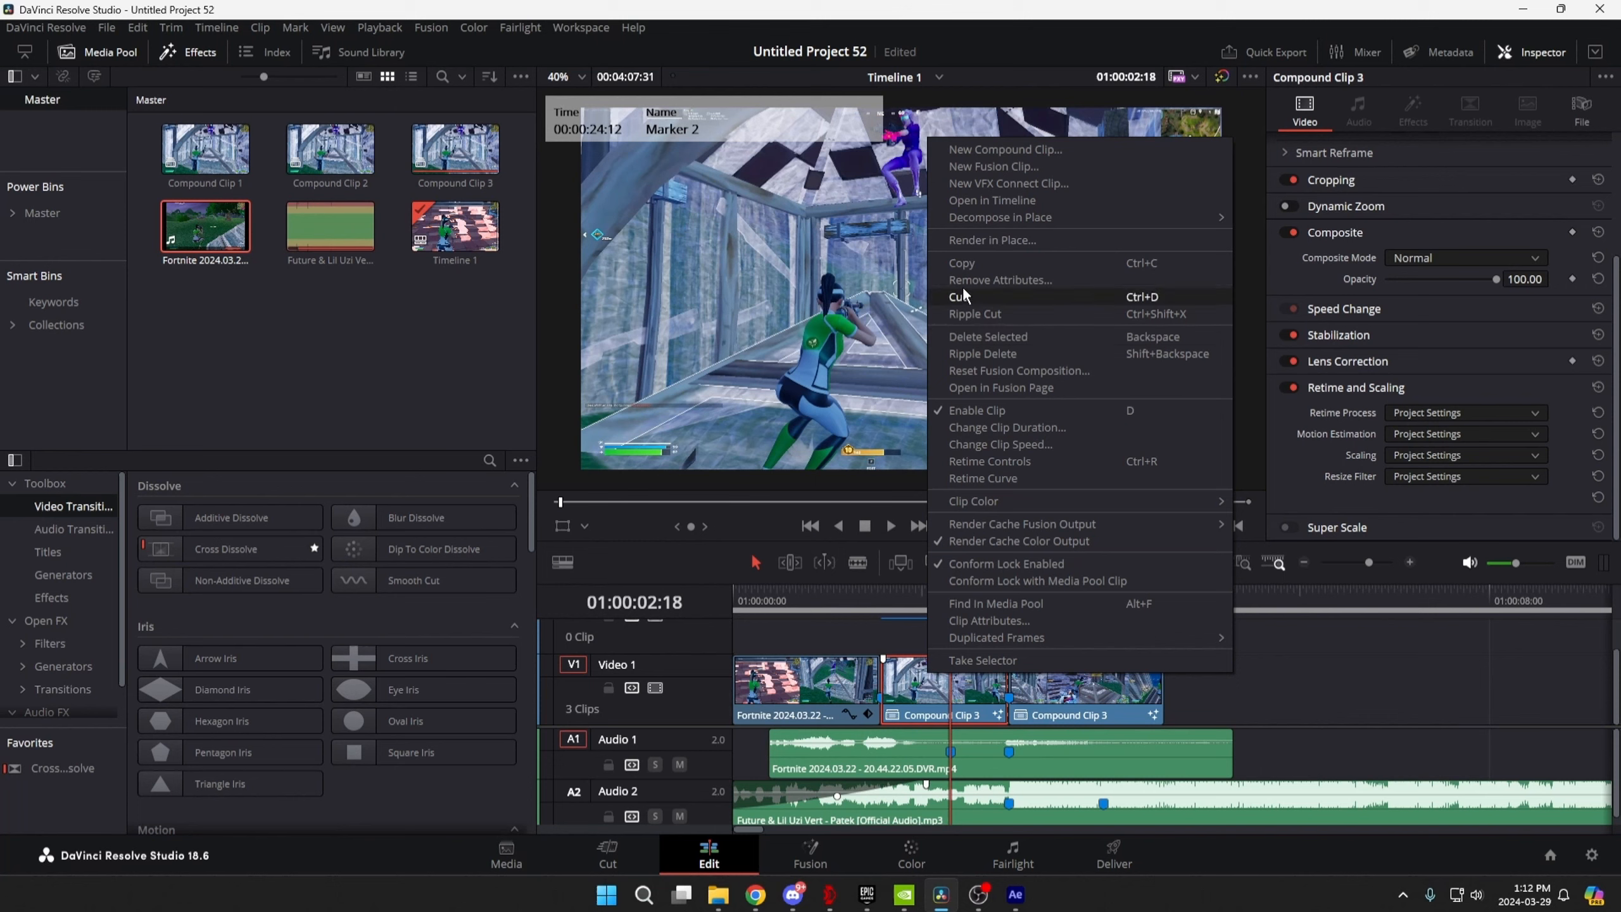
pyautogui.click(1007, 387)
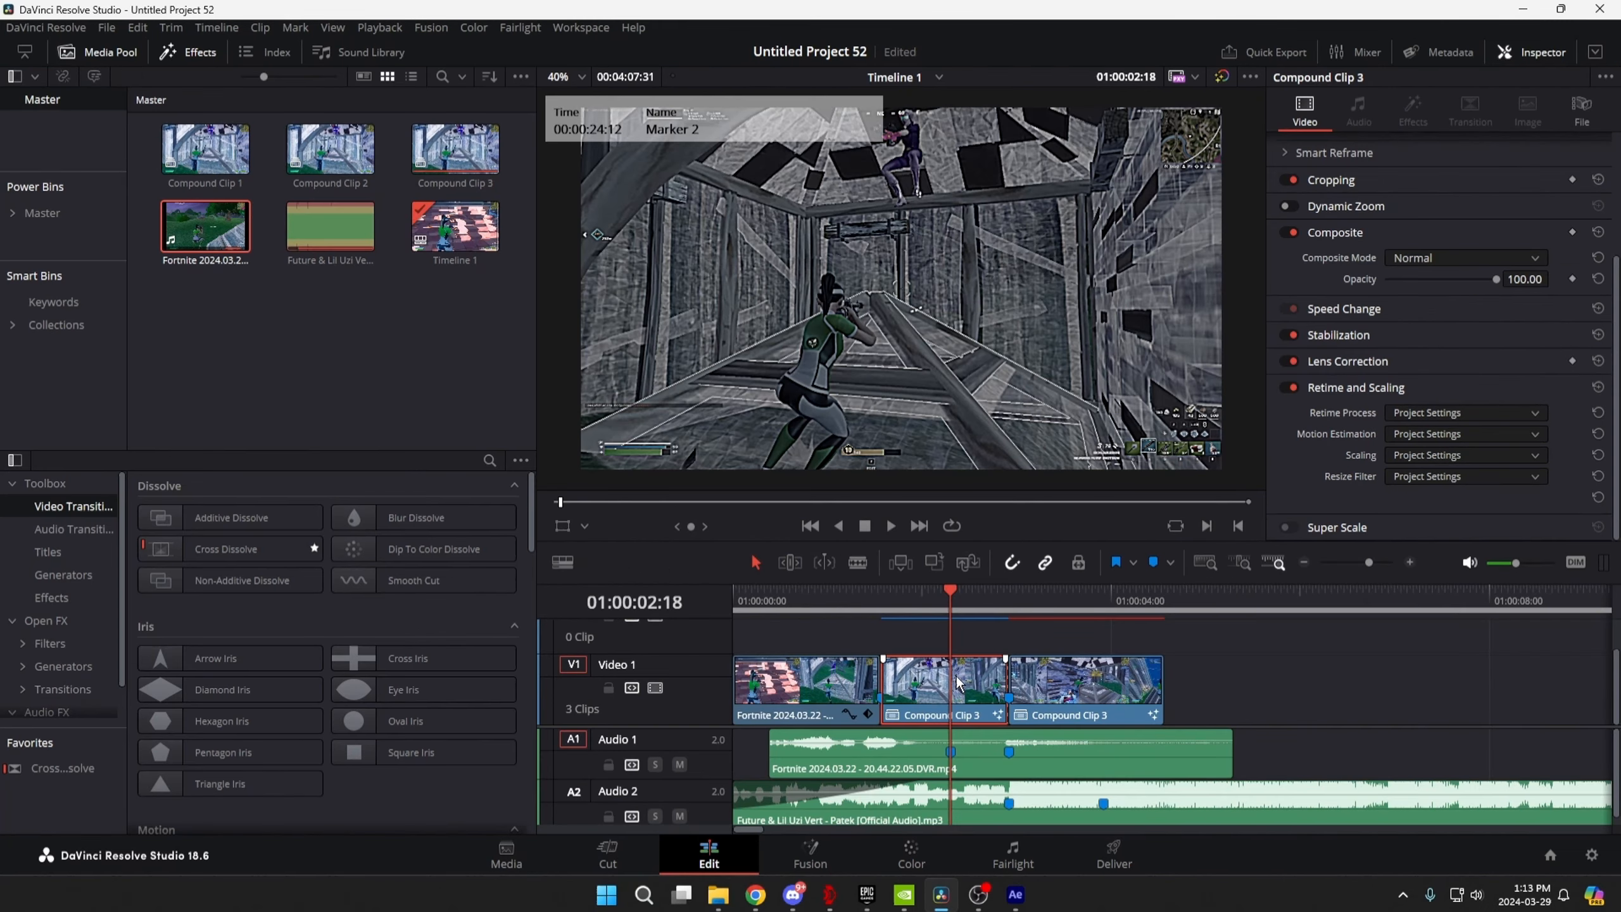
# Mark the timeline range around the desaturated segment, with the in point at 01:00:01:34 and the out point at 01:00:02:55.
pyautogui.click(882, 604)
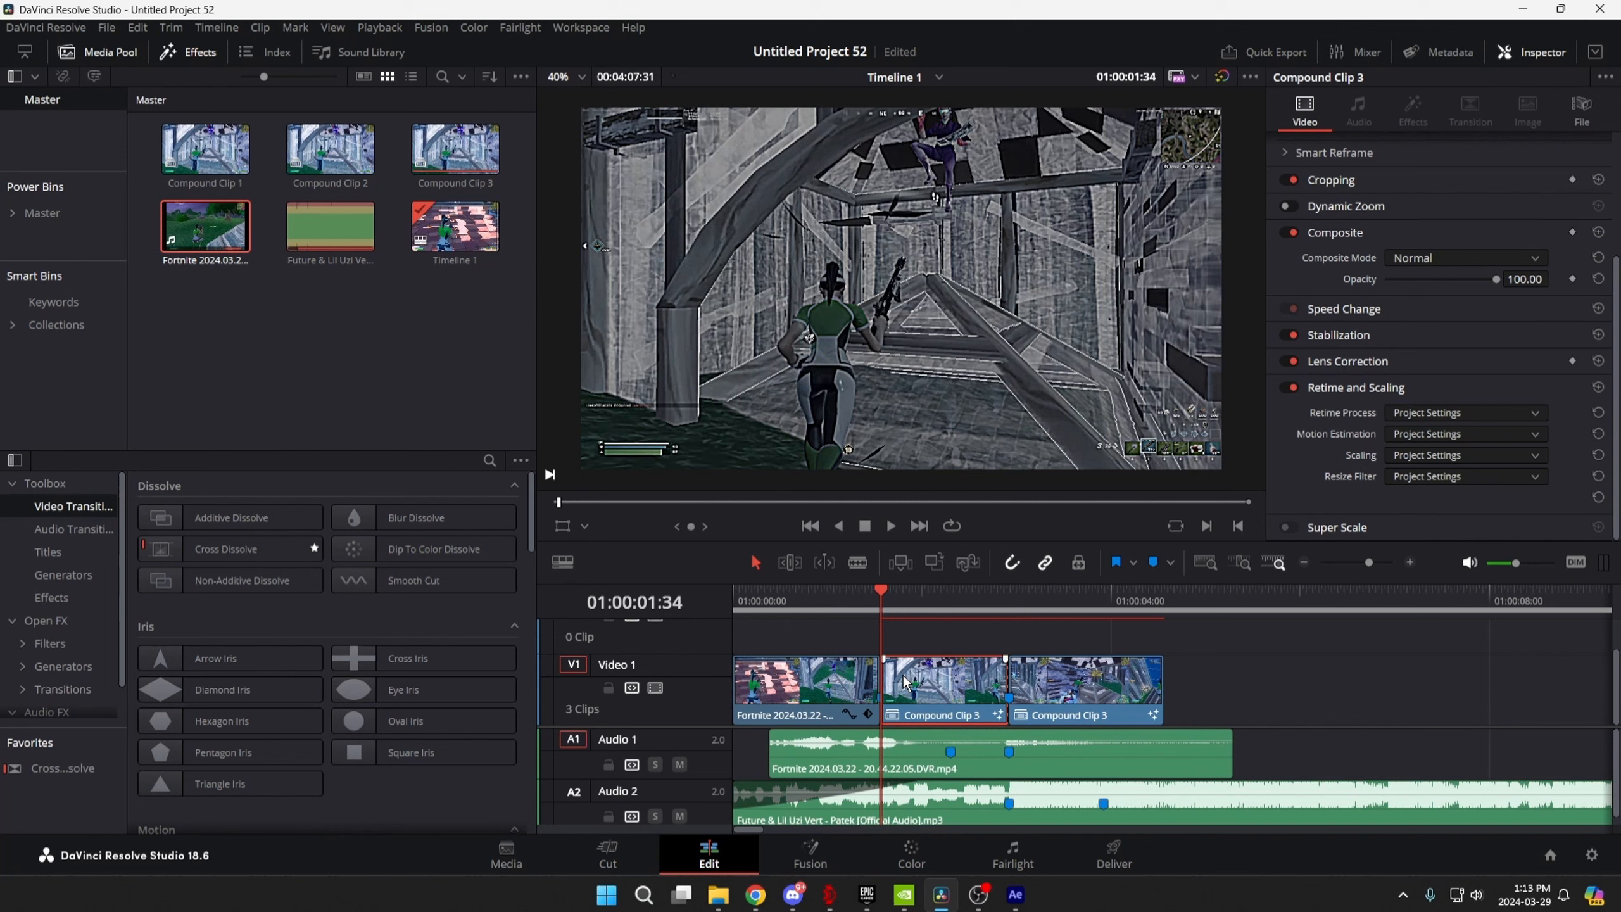
pyautogui.press('i')
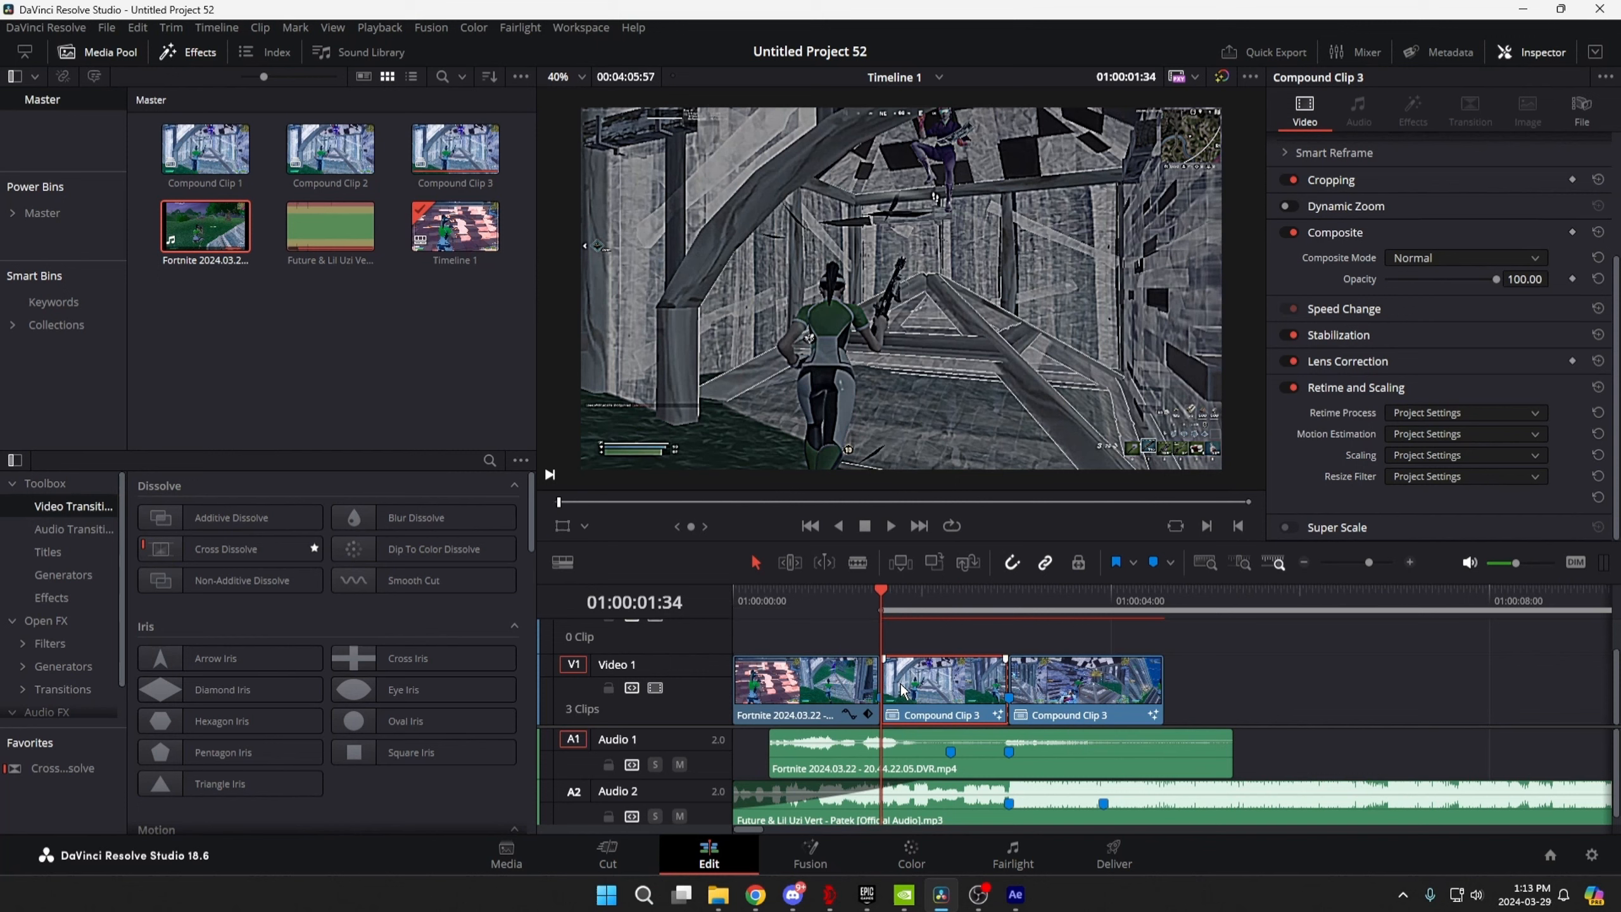
pyautogui.click(1005, 608)
pyautogui.press('o')
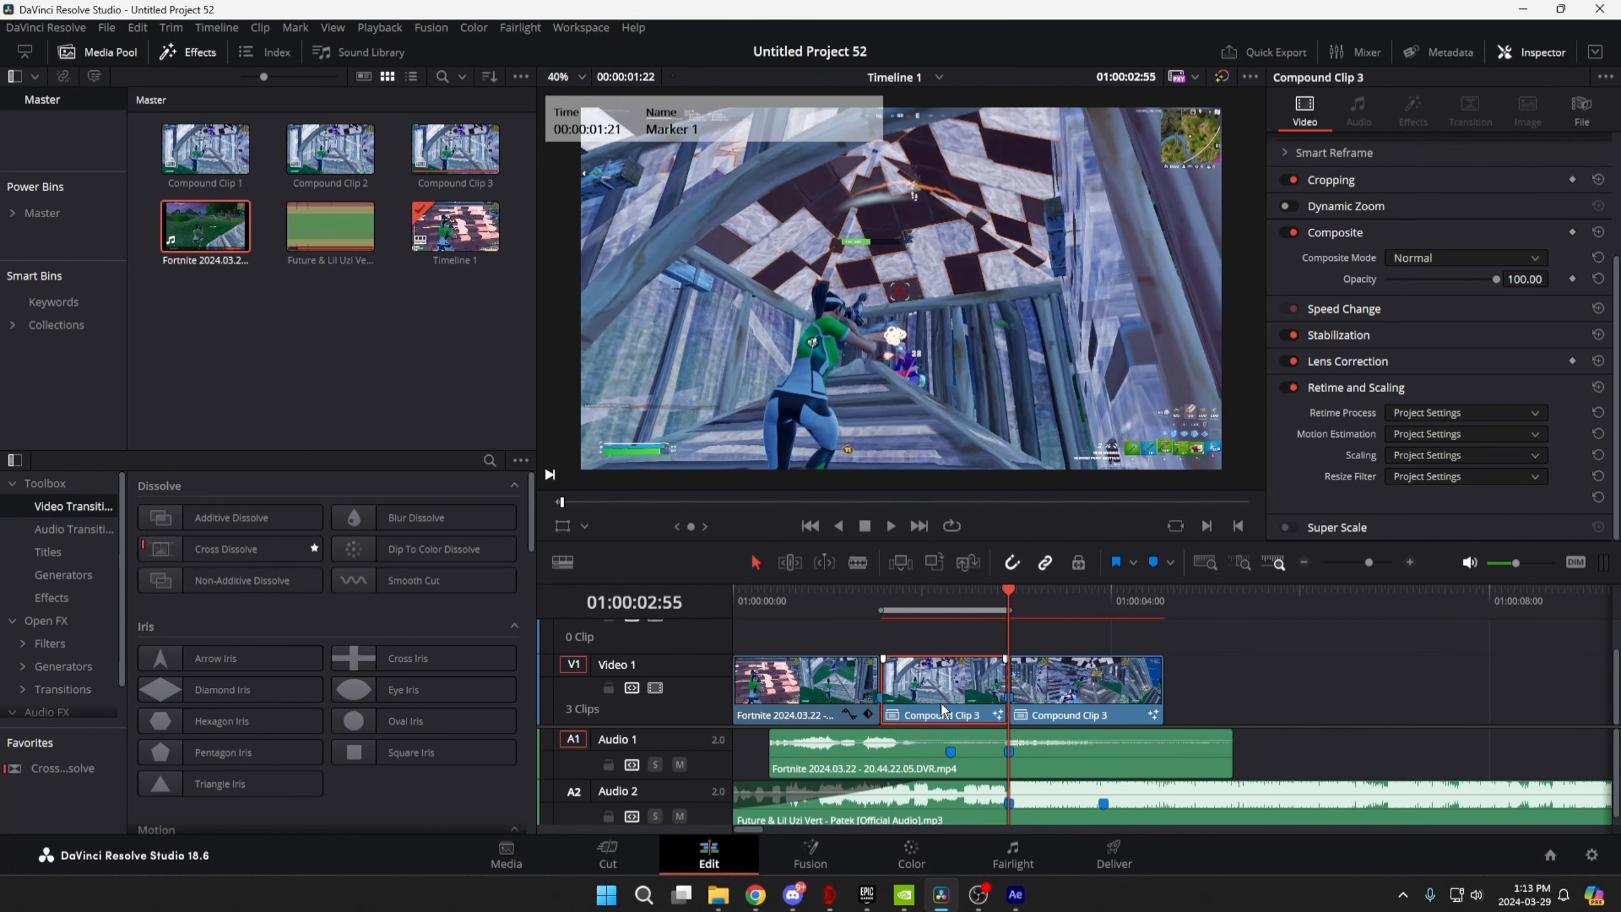
# Name the export FORTNITE1 on the Deliver page and add the marked range to the render queue.
pyautogui.click(1110, 858)
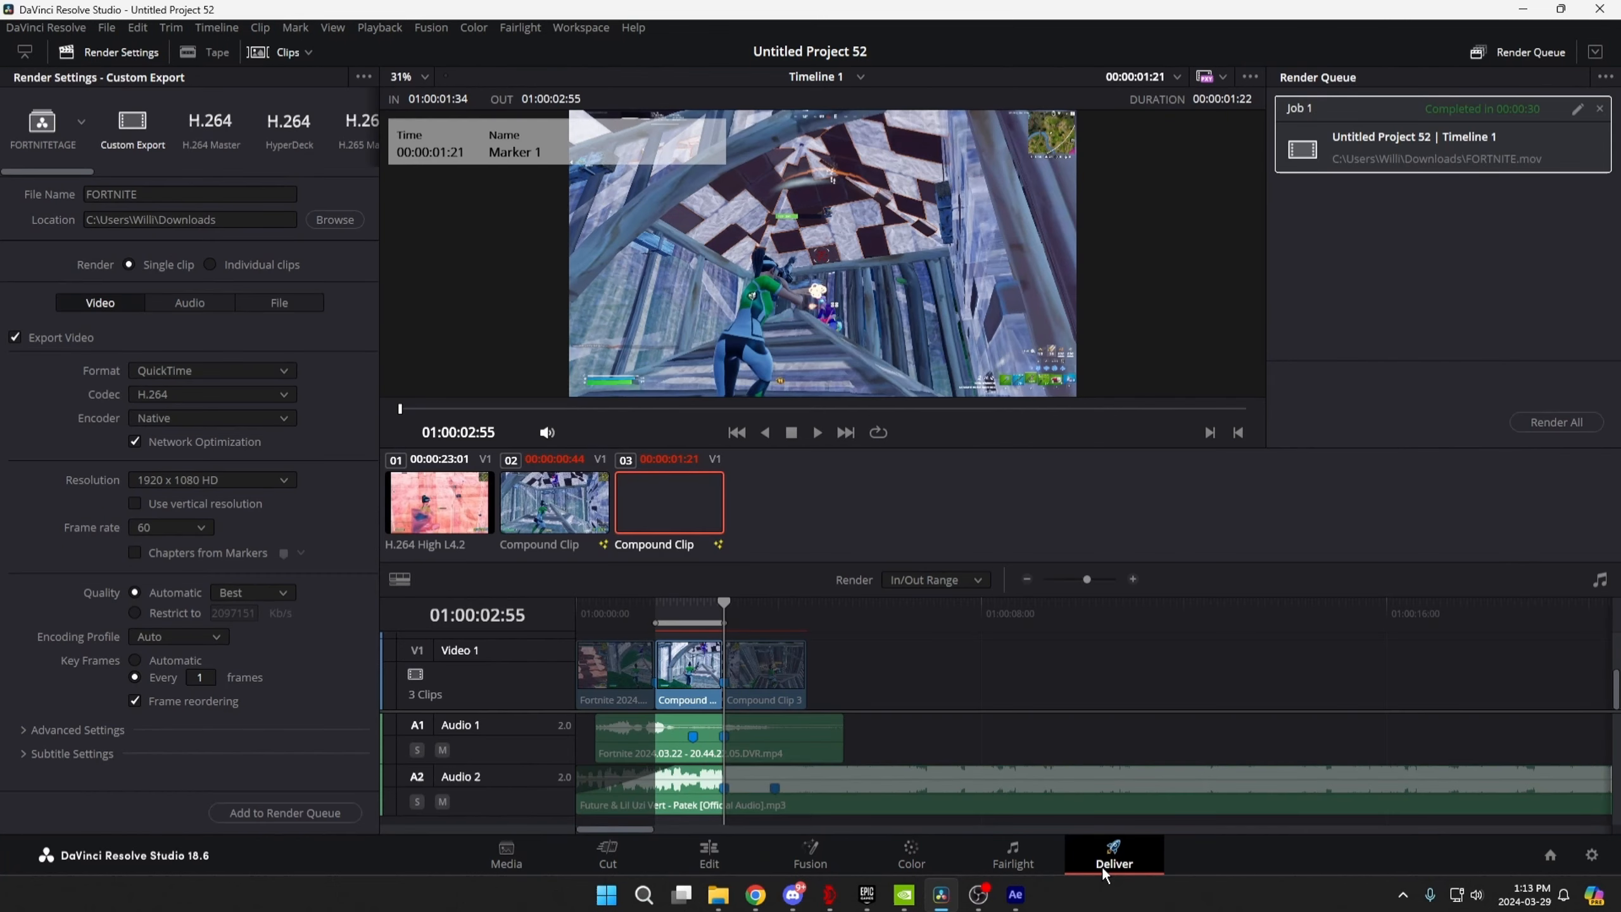
pyautogui.write('1')
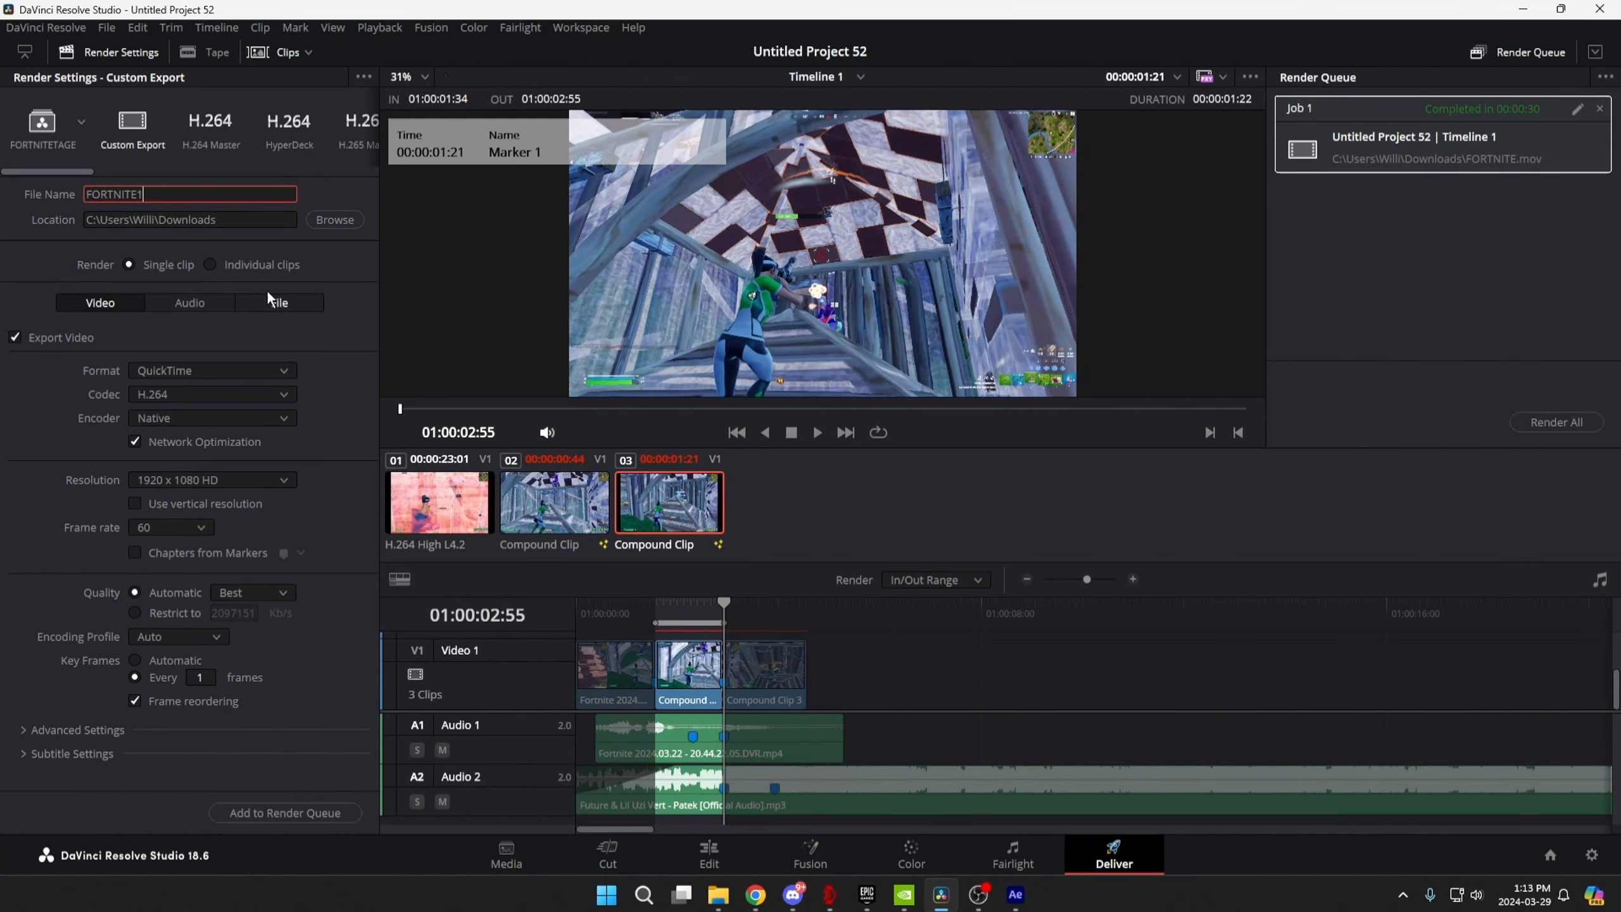
pyautogui.click(285, 813)
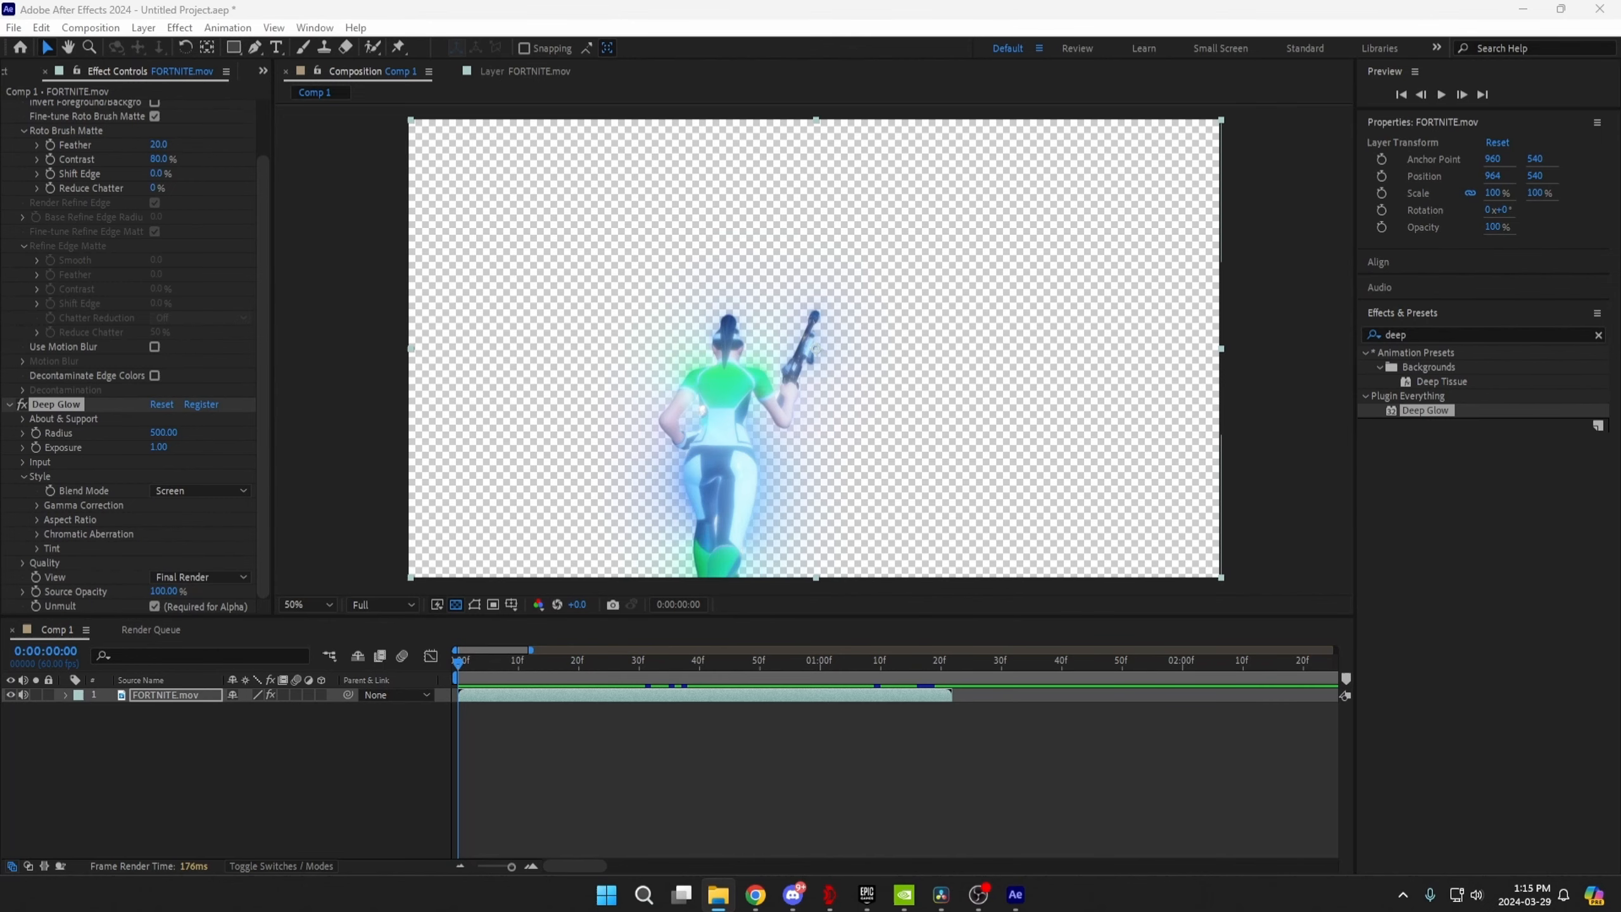
# In After Effects, add FORTNITEglowskin.mov to Comp 1 and place it below the FORTNITE.mov layer.
pyautogui.moveTo(0, 562); pyautogui.dragTo(547, 740)
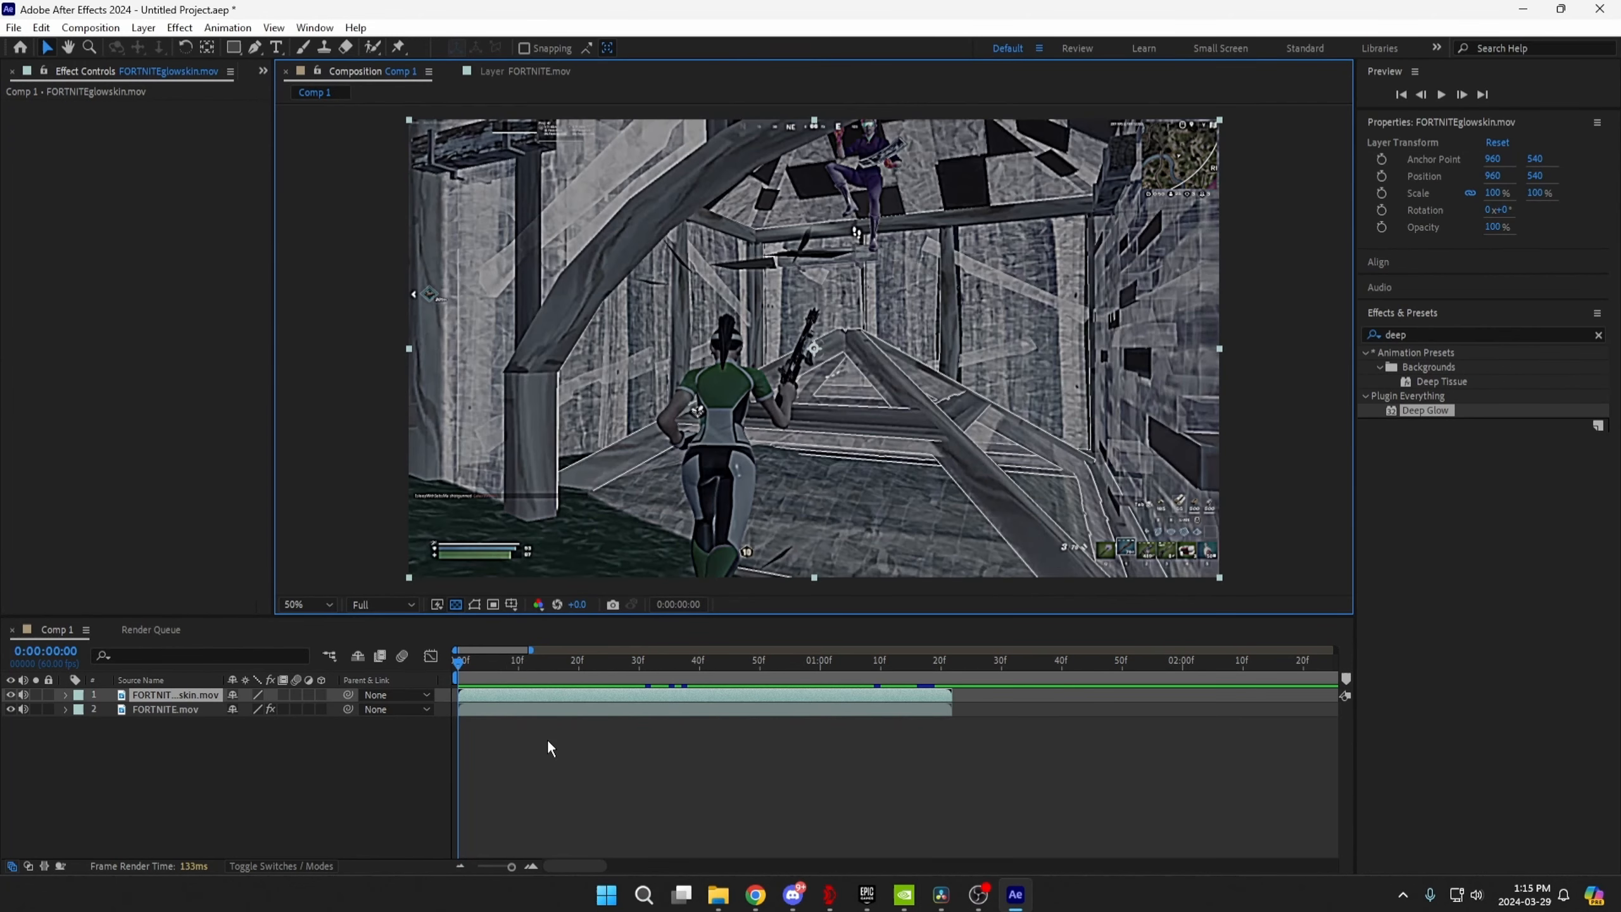
pyautogui.moveTo(196, 699); pyautogui.dragTo(183, 721)
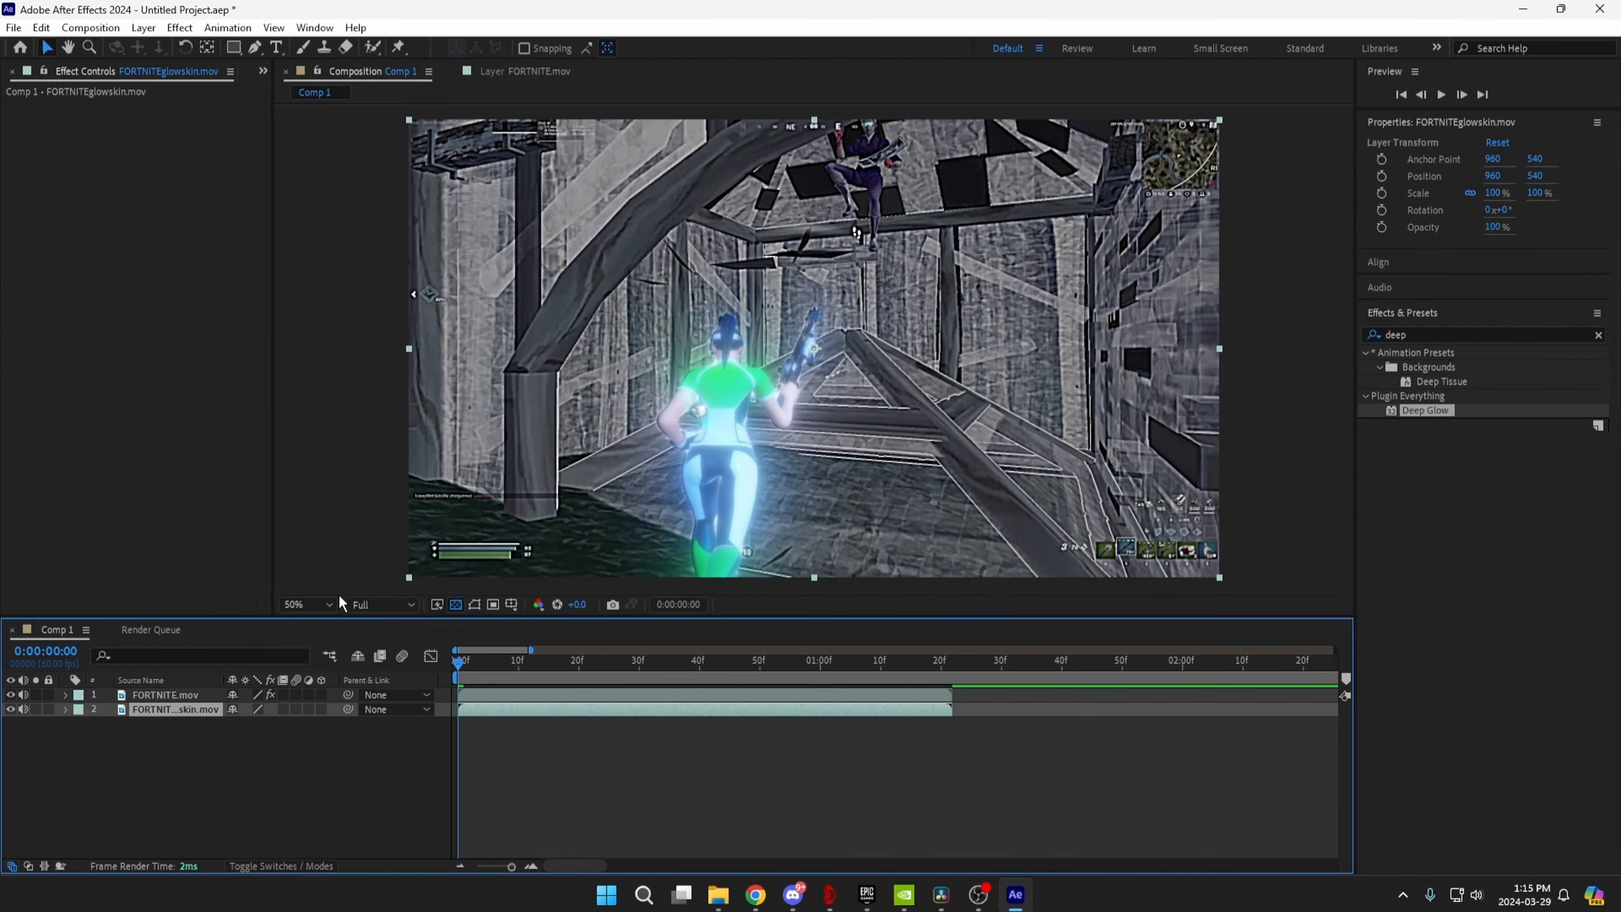
# Add a 100% opacity keyframe to the FORTNITE.mov layer and place it at 0:00:00:30.
pyautogui.click(204, 694)
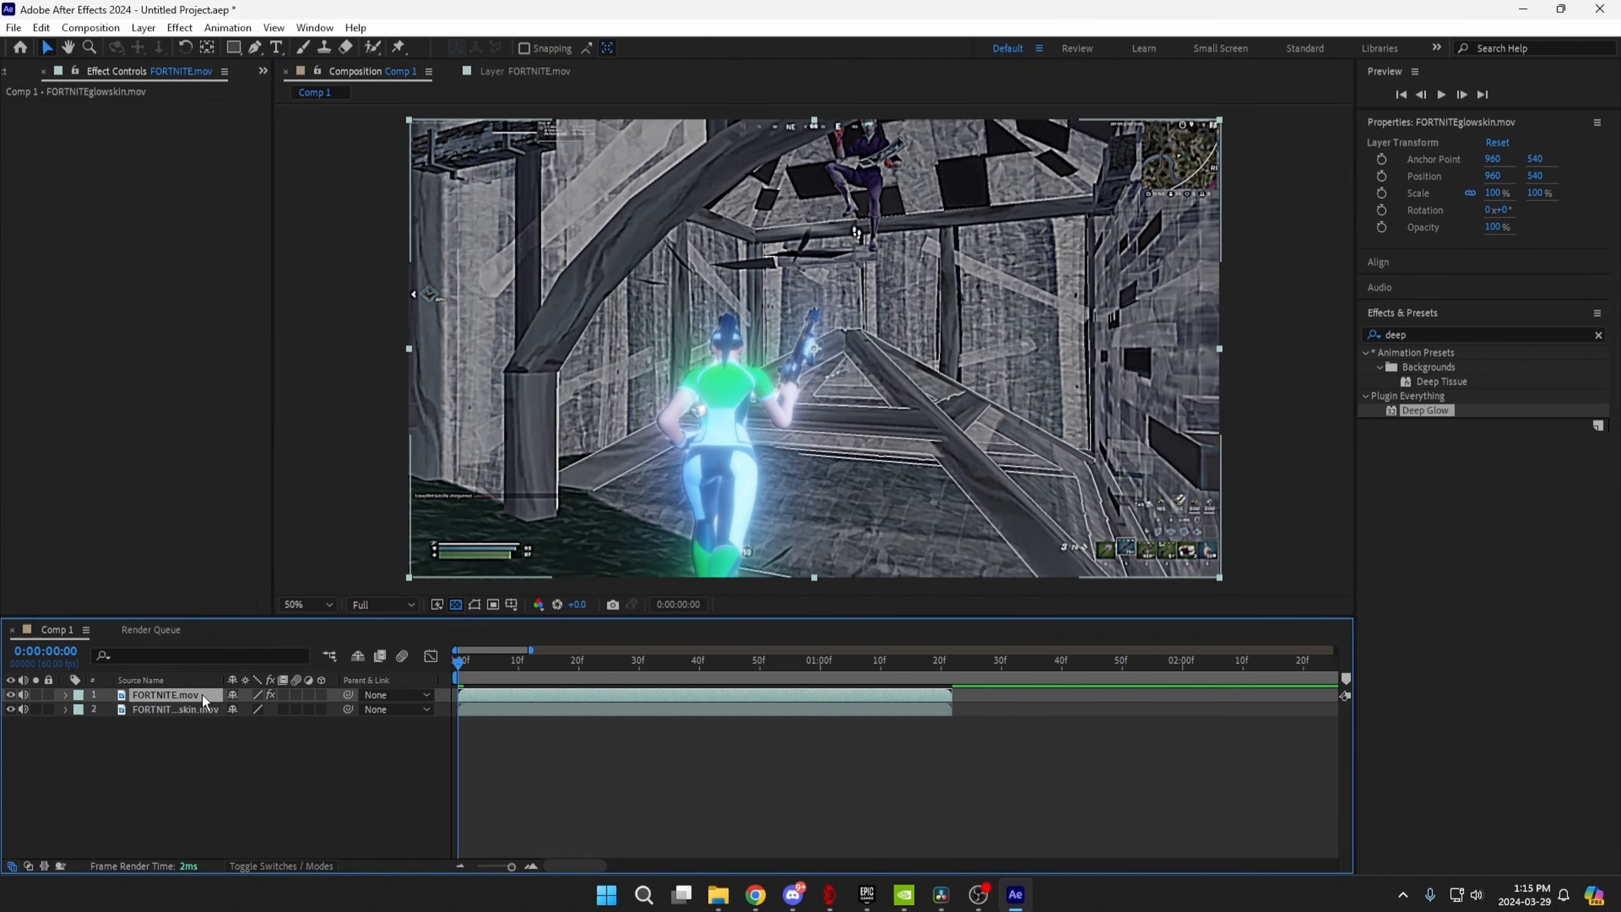
pyautogui.click(64, 694)
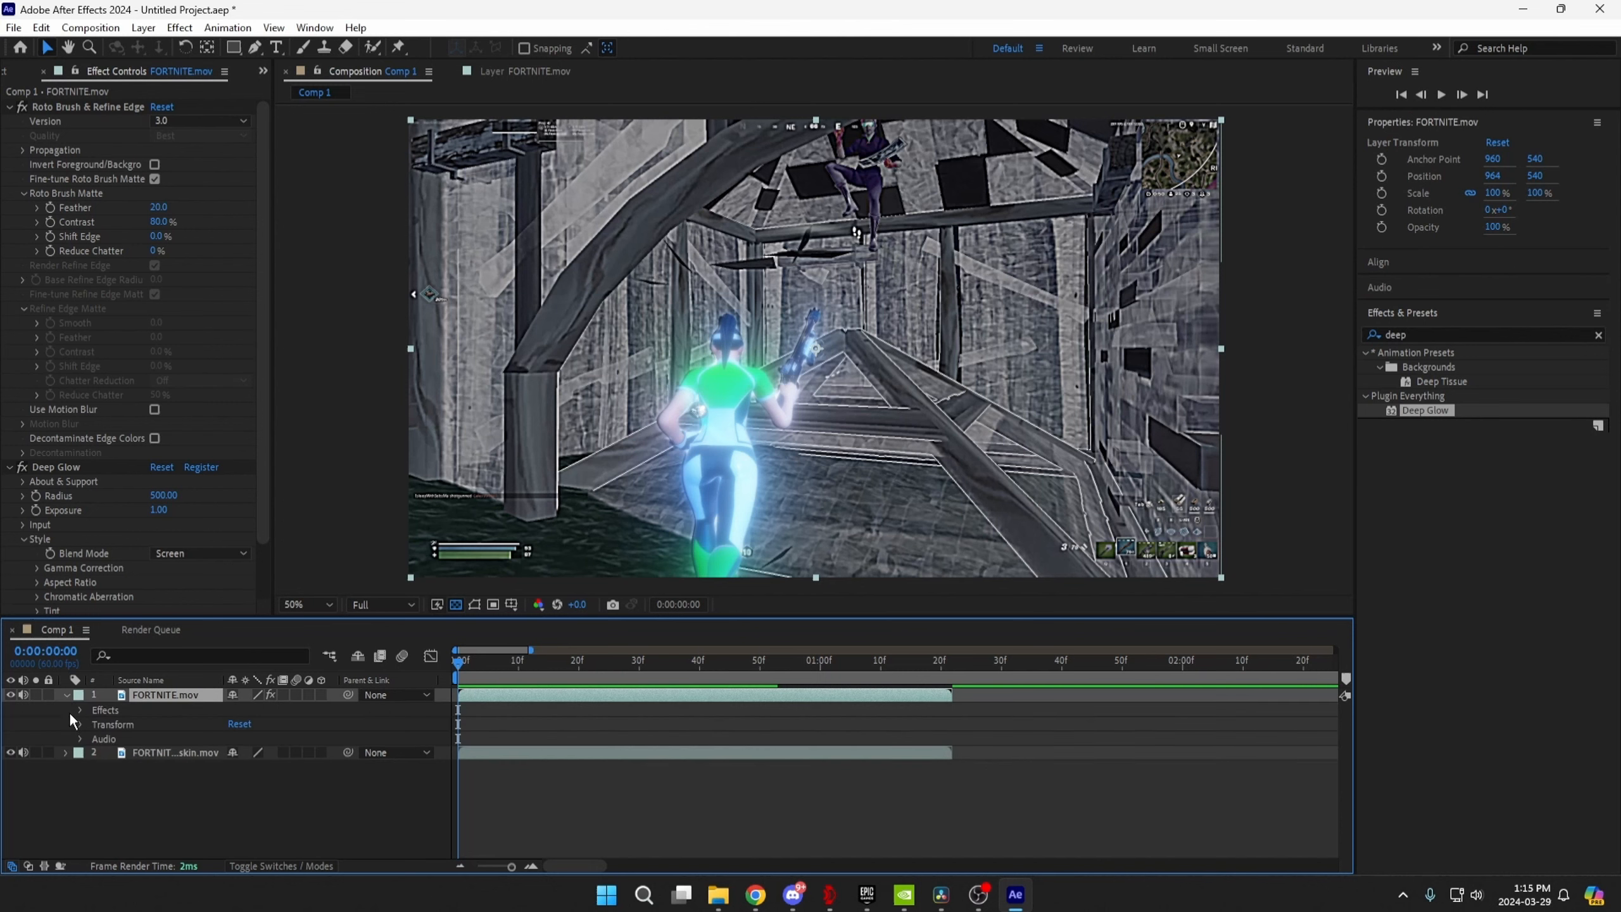
pyautogui.click(80, 724)
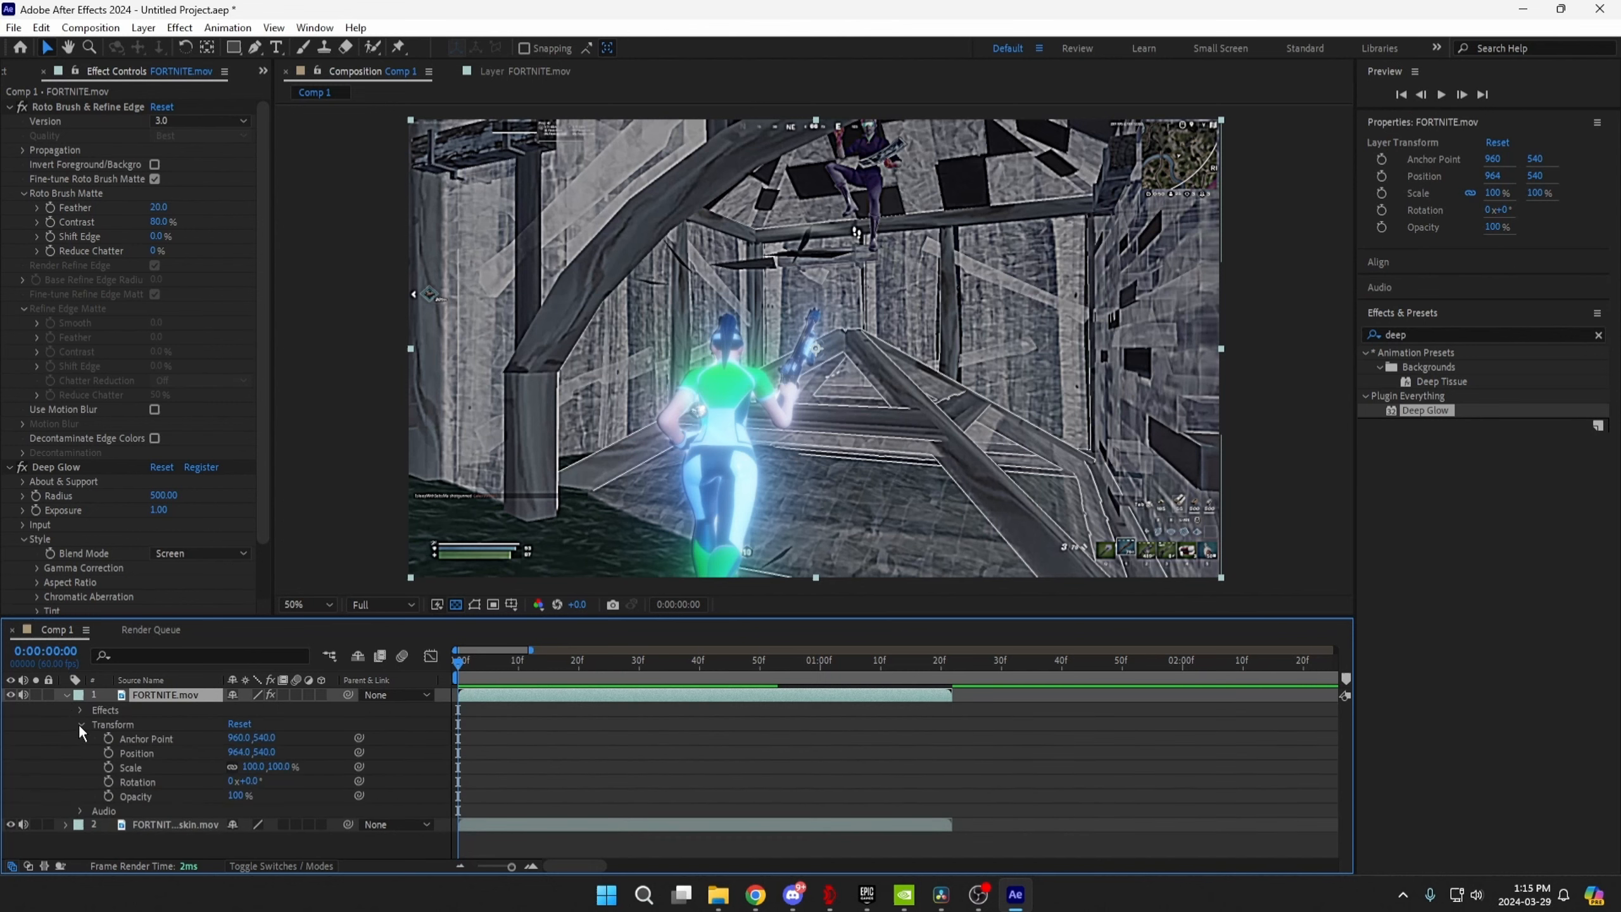
pyautogui.click(109, 795)
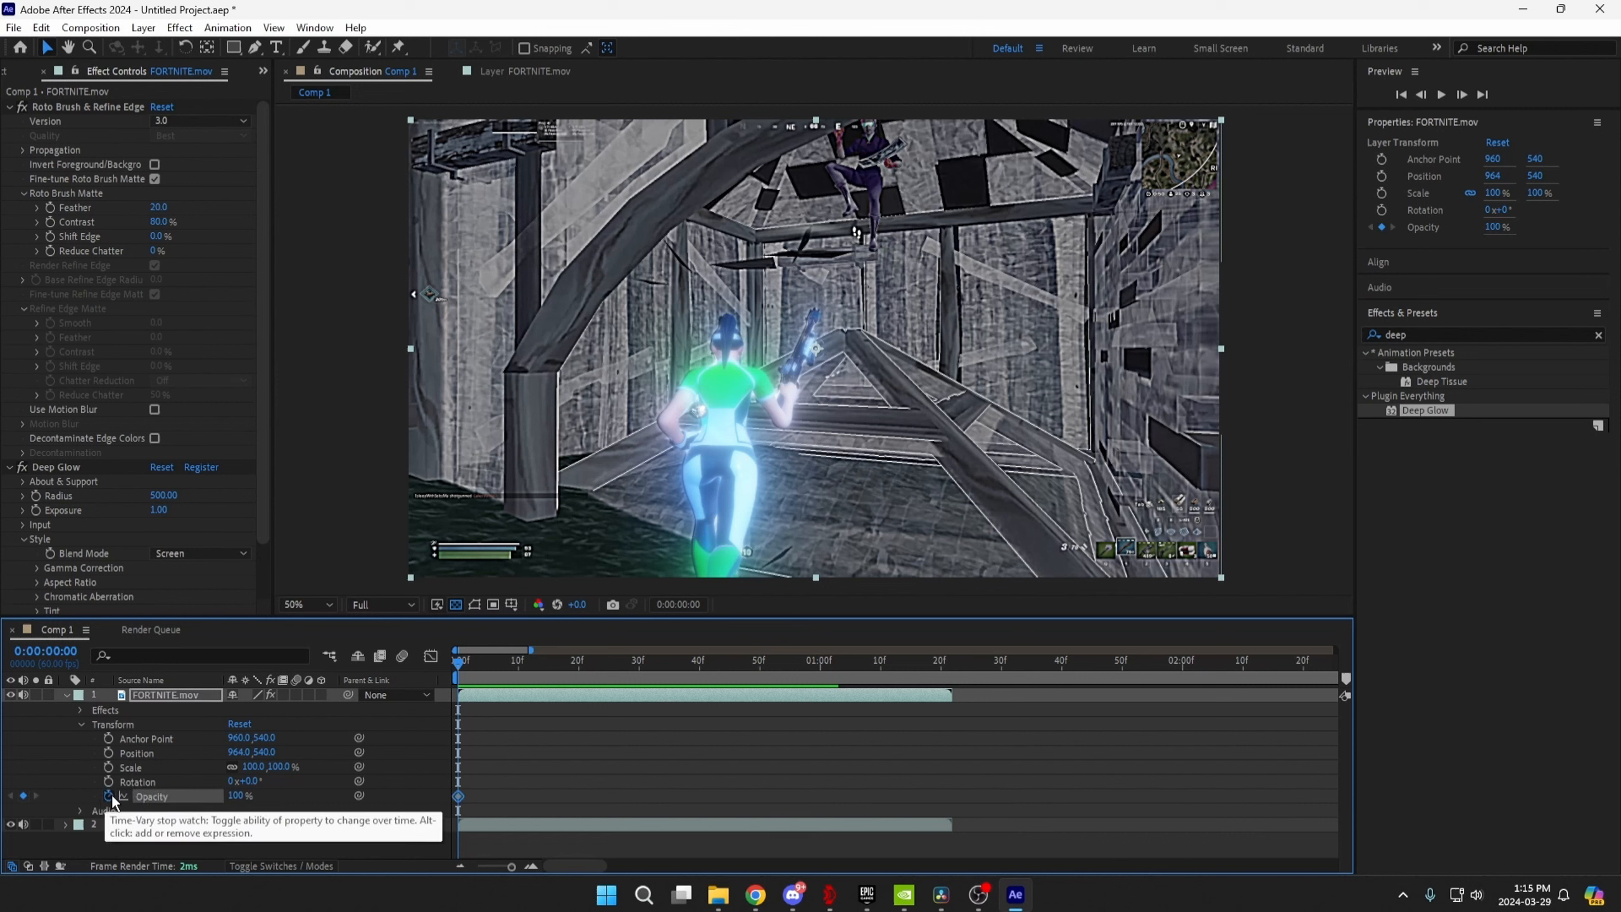
pyautogui.moveTo(457, 659); pyautogui.dragTo(662, 657)
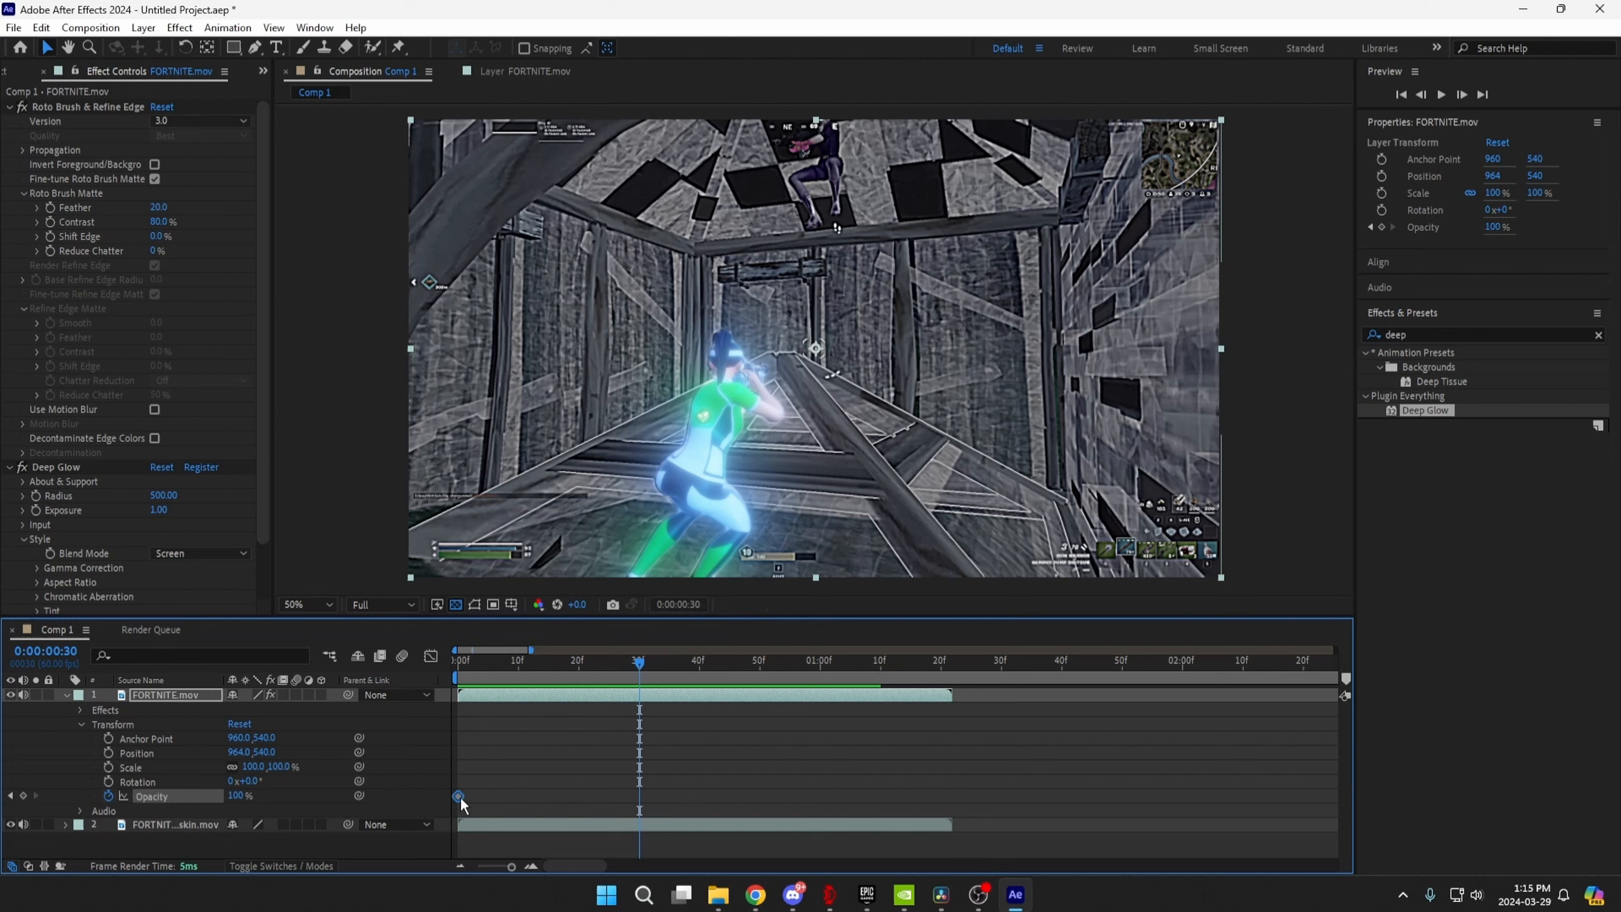
pyautogui.moveTo(459, 796); pyautogui.dragTo(640, 797)
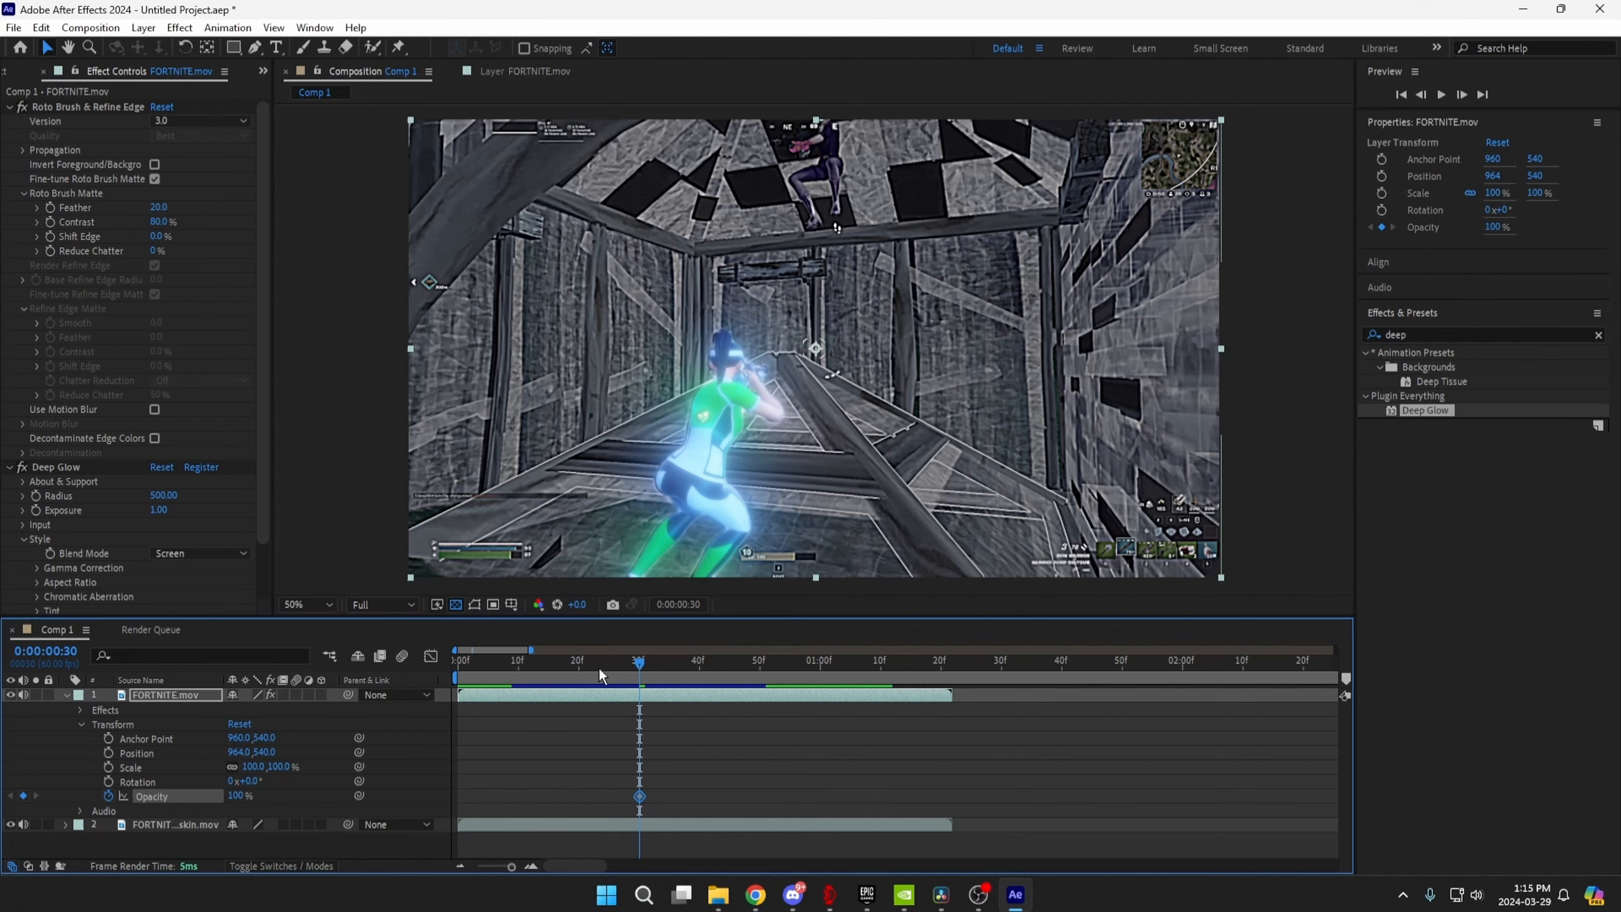
# Set the FORTNITE.mov layer's opacity to 0% at the start of the composition.
pyautogui.moveTo(641, 658); pyautogui.dragTo(420, 669)
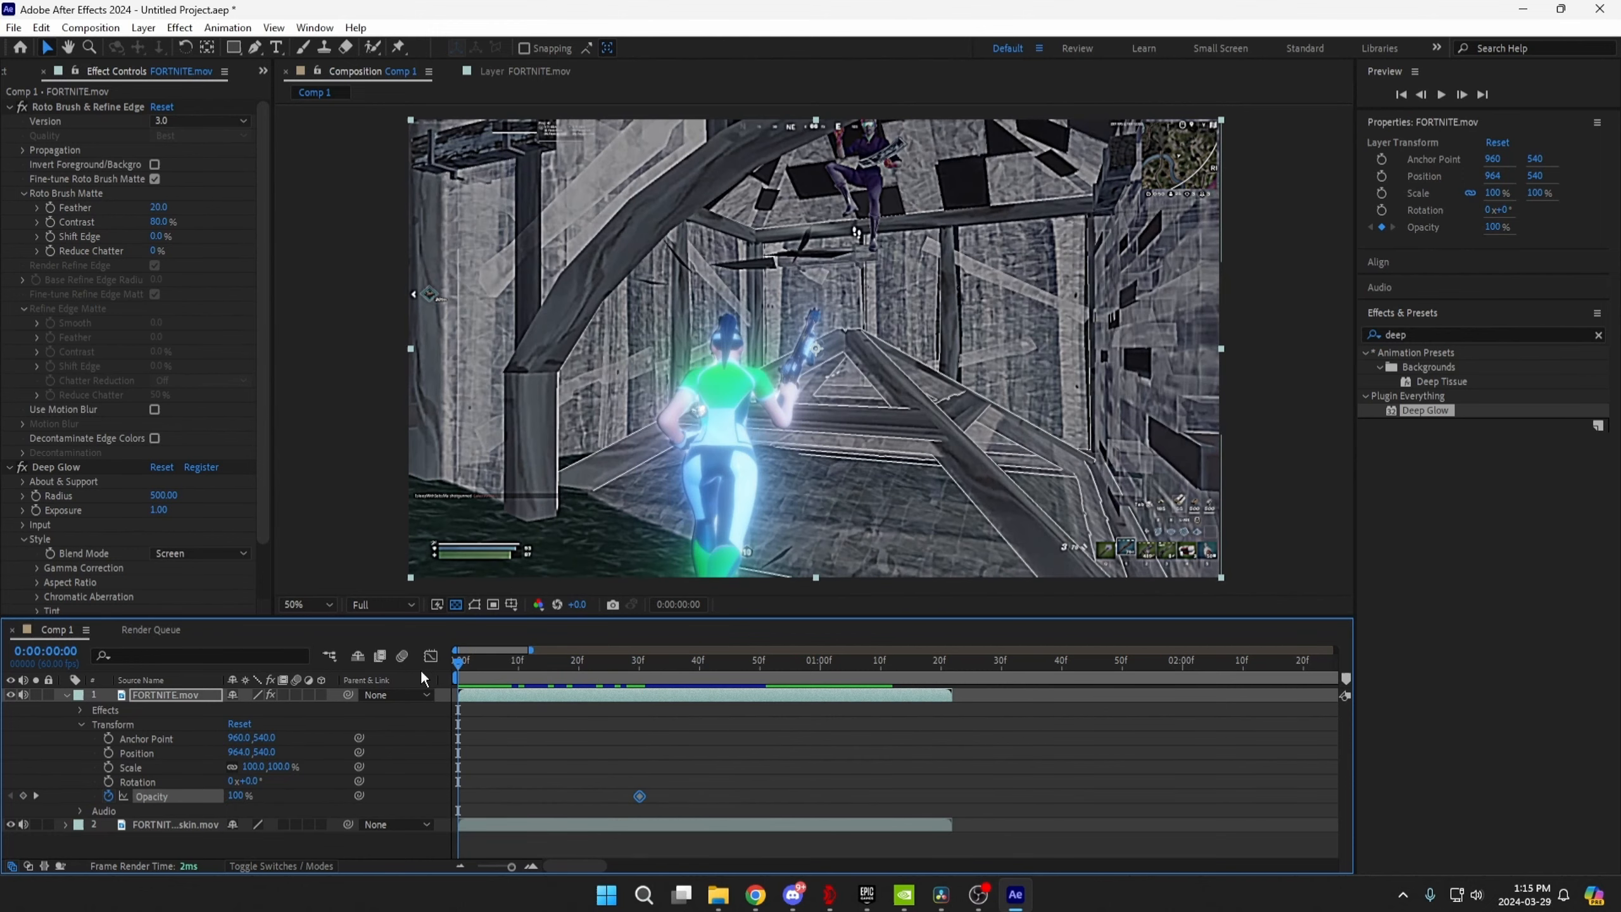
pyautogui.click(239, 796)
pyautogui.write('0')
pyautogui.press('Return')
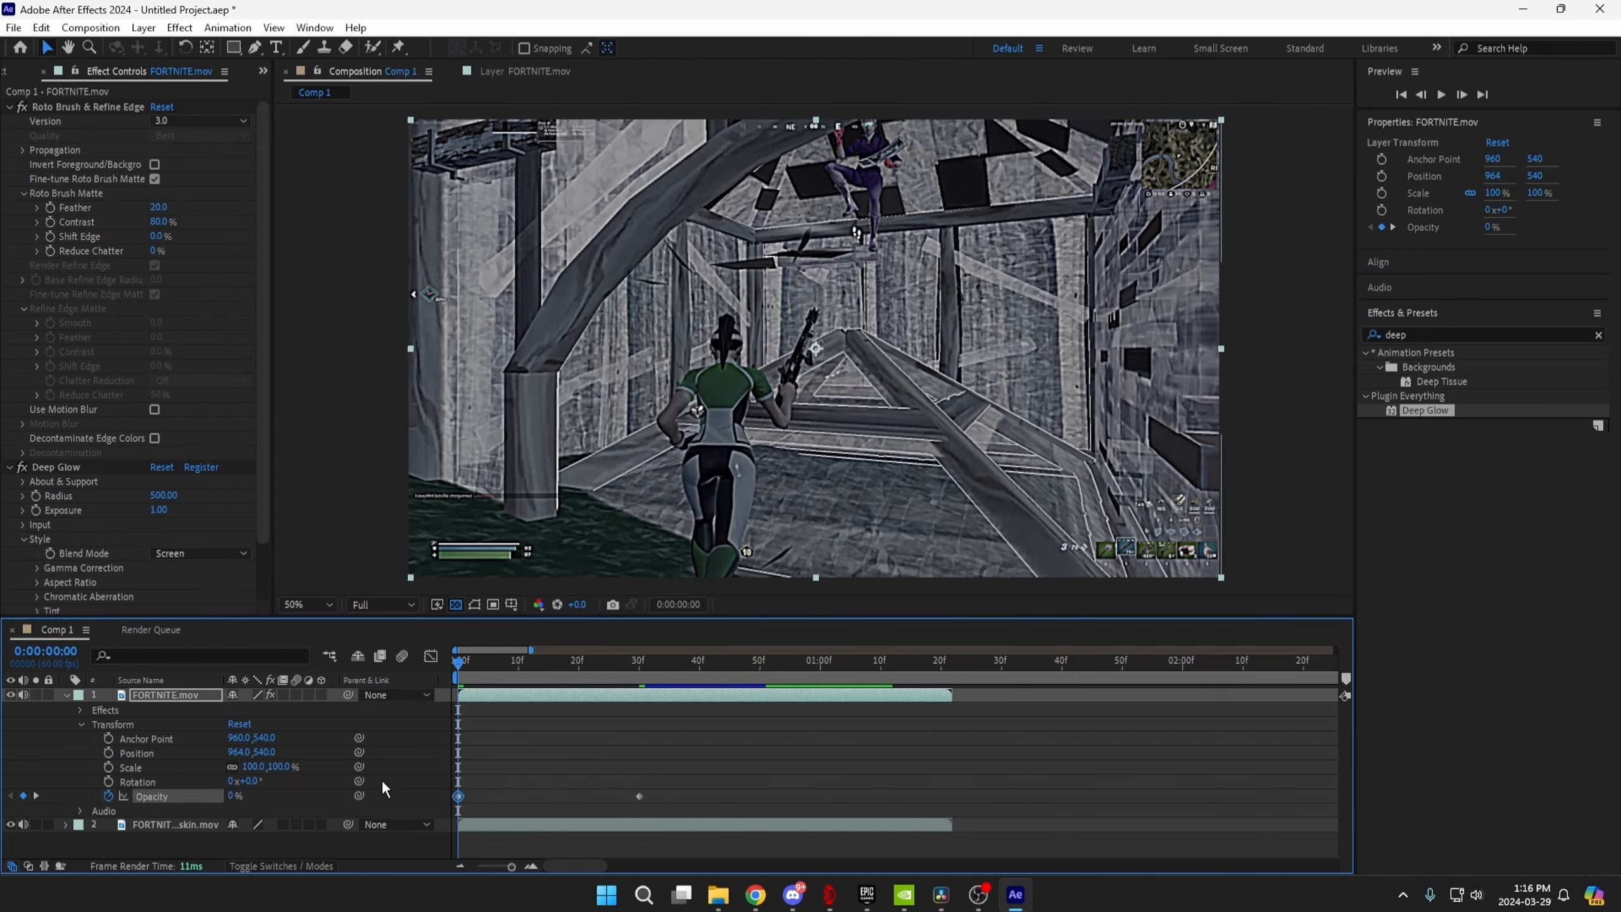
# Add a 100% opacity keyframe to the FORTNITEglowskin.mov layer and place it at 0:00:00:30.
pyautogui.moveTo(465, 676); pyautogui.dragTo(639, 665)
pyautogui.click(65, 695)
pyautogui.click(101, 709)
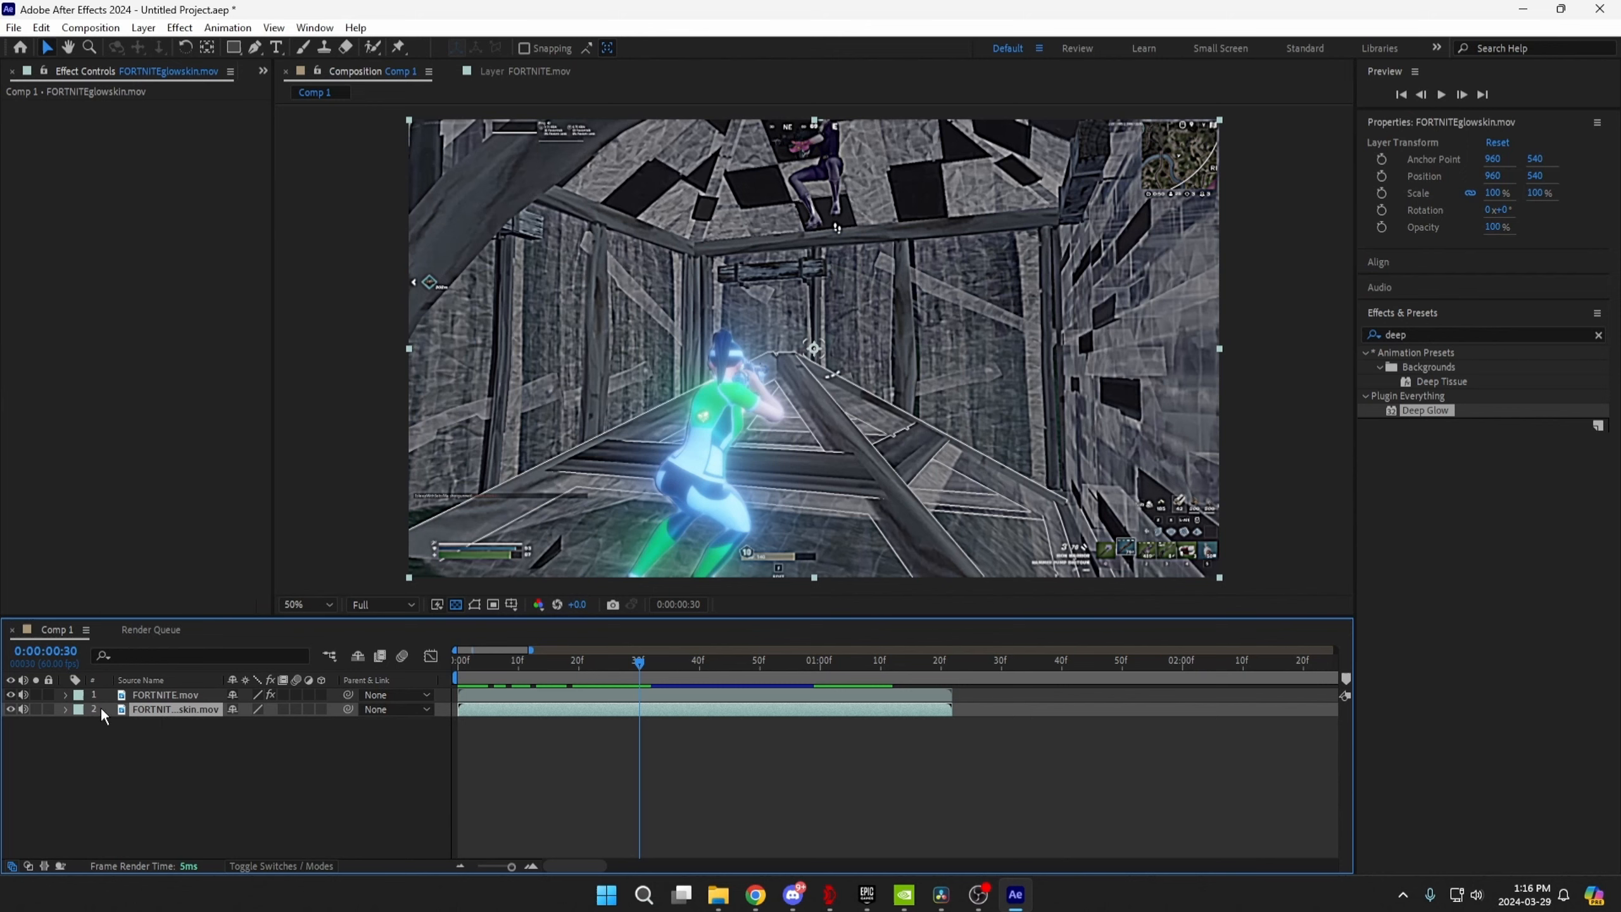
pyautogui.click(64, 709)
pyautogui.click(79, 724)
pyautogui.press('Home')
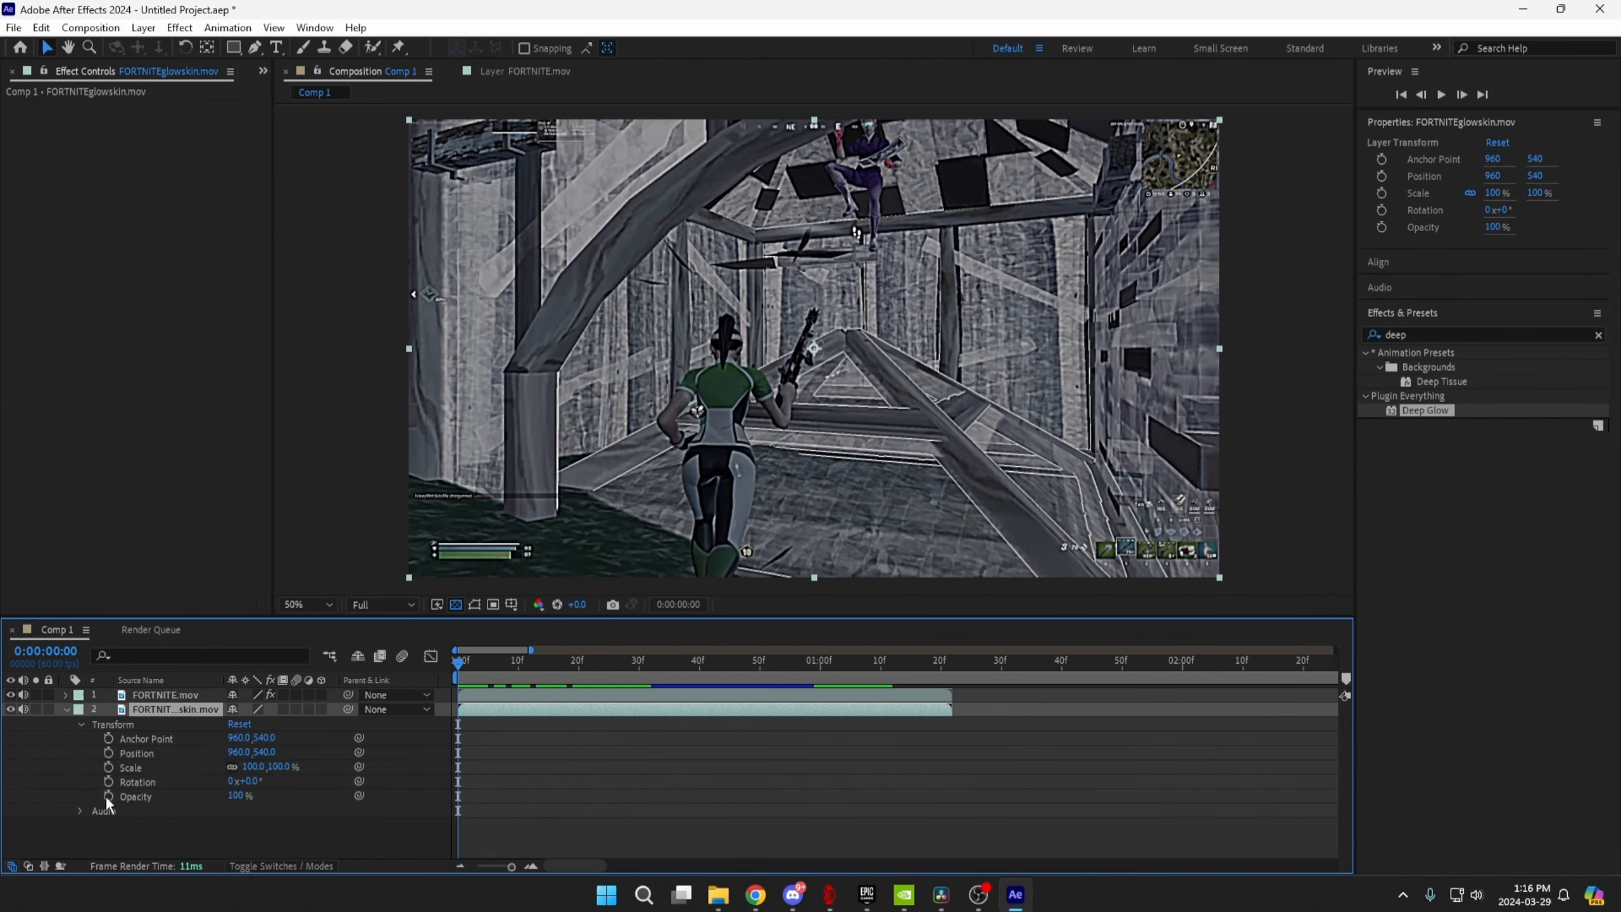
pyautogui.hotkey('alt', 'shift', 't')
pyautogui.moveTo(584, 660); pyautogui.dragTo(639, 662)
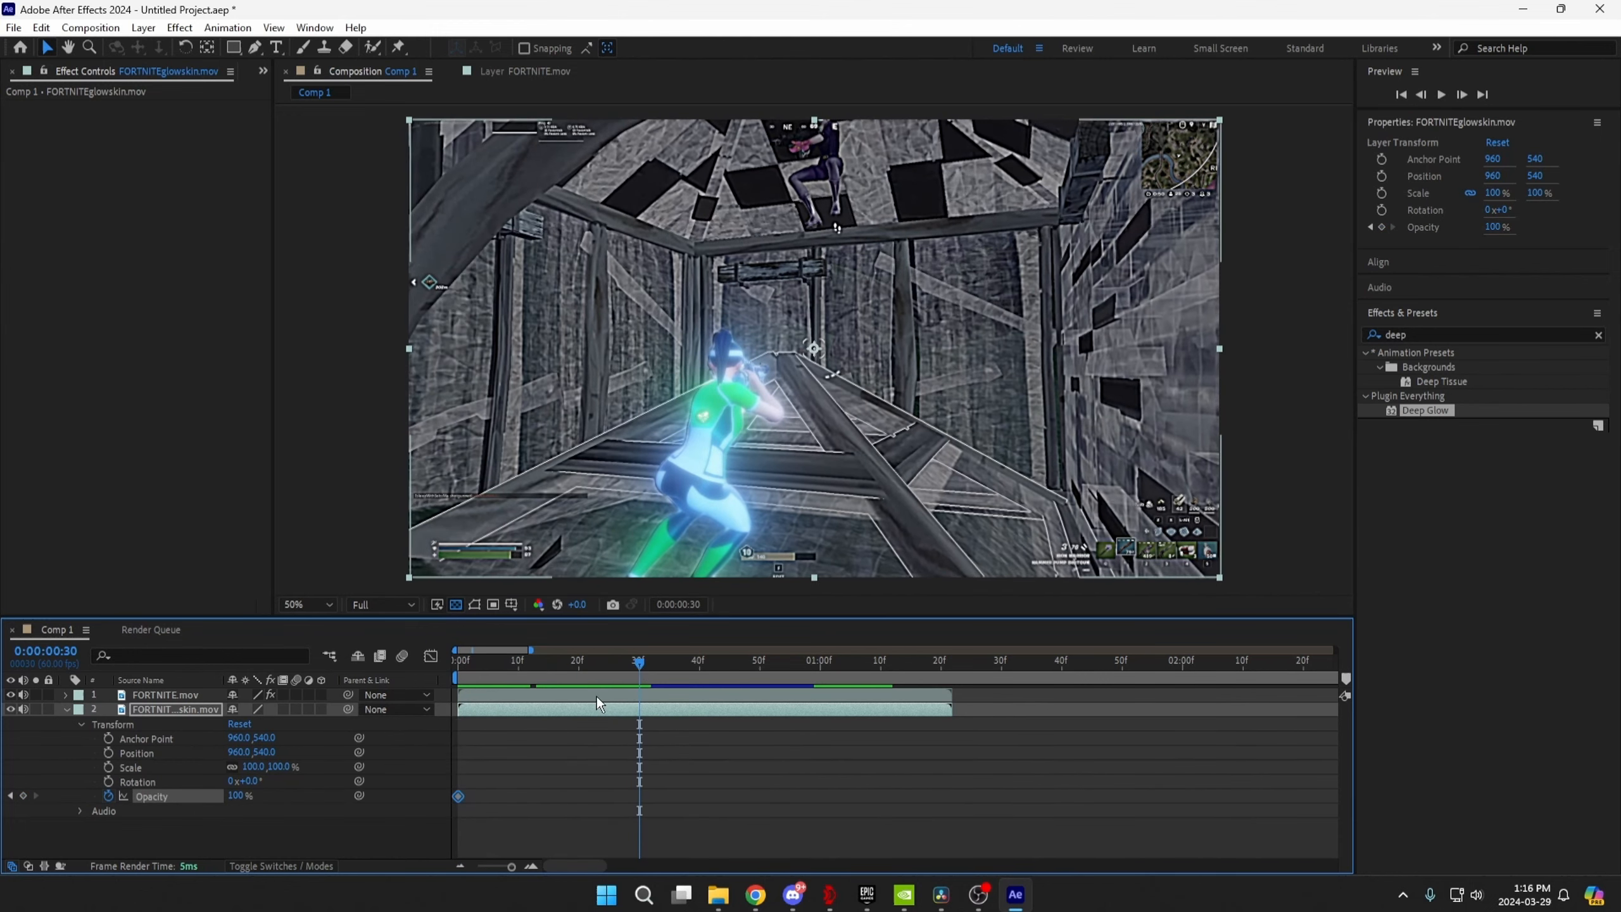
pyautogui.click(490, 804)
pyautogui.moveTo(457, 796); pyautogui.dragTo(639, 791)
# Set the FORTNITEglowskin.mov layer's opacity to 0% at the start of the composition.
pyautogui.moveTo(641, 668); pyautogui.dragTo(395, 685)
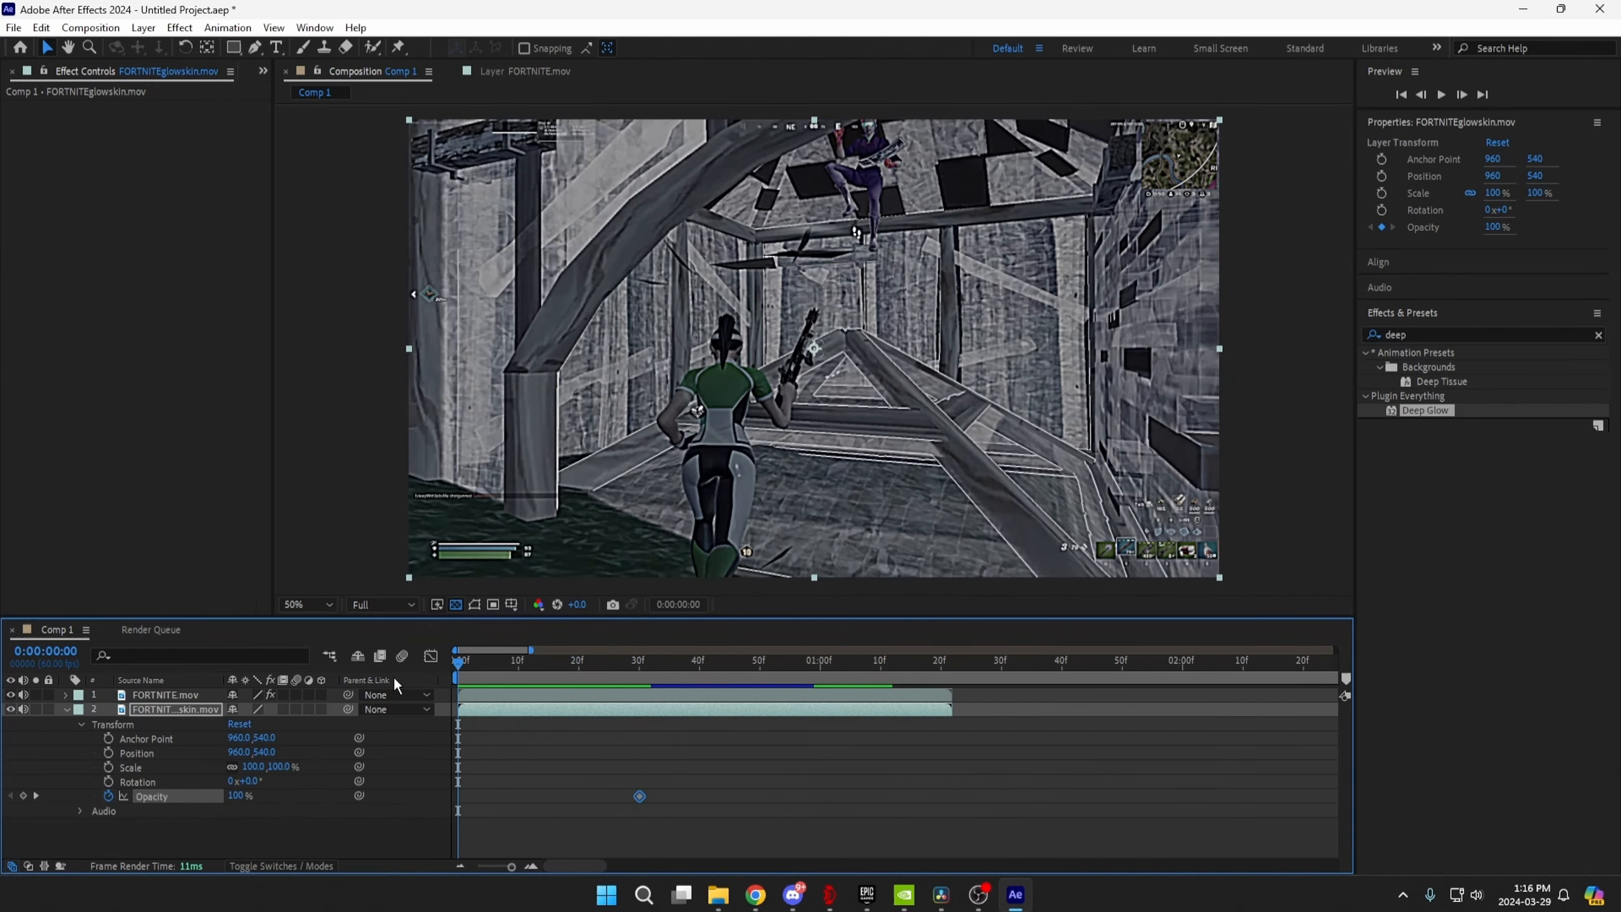
pyautogui.click(243, 795)
pyautogui.write('0')
pyautogui.press('Return')
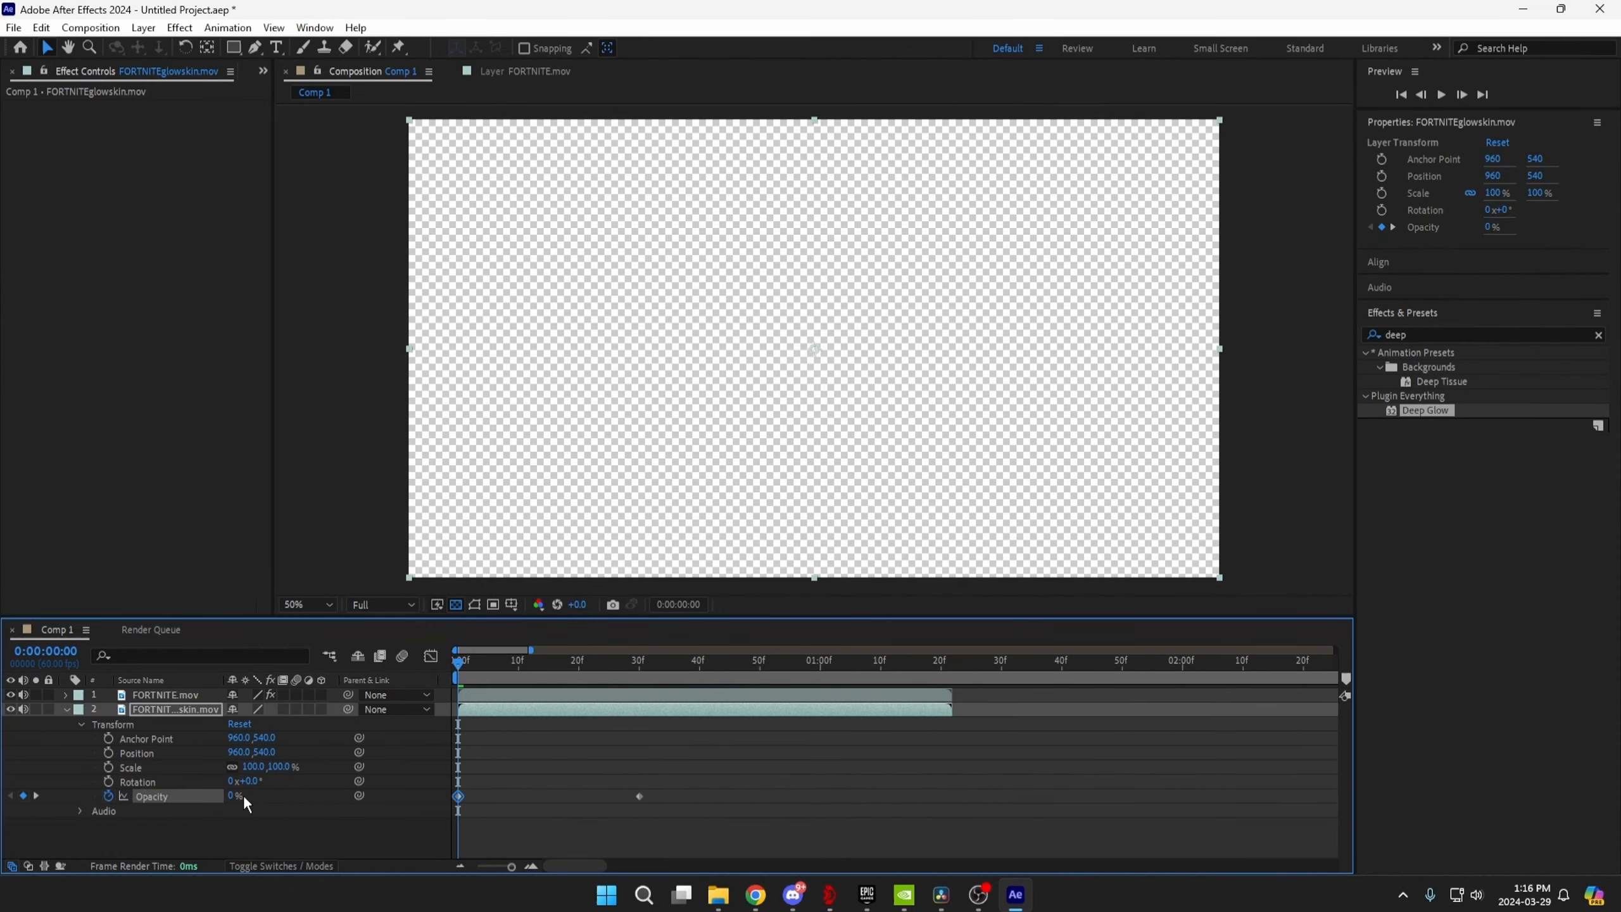
# Duplicate the glowing FORTNITE.mov layer three times to try a stronger glow.
pyautogui.moveTo(635, 662); pyautogui.dragTo(896, 664)
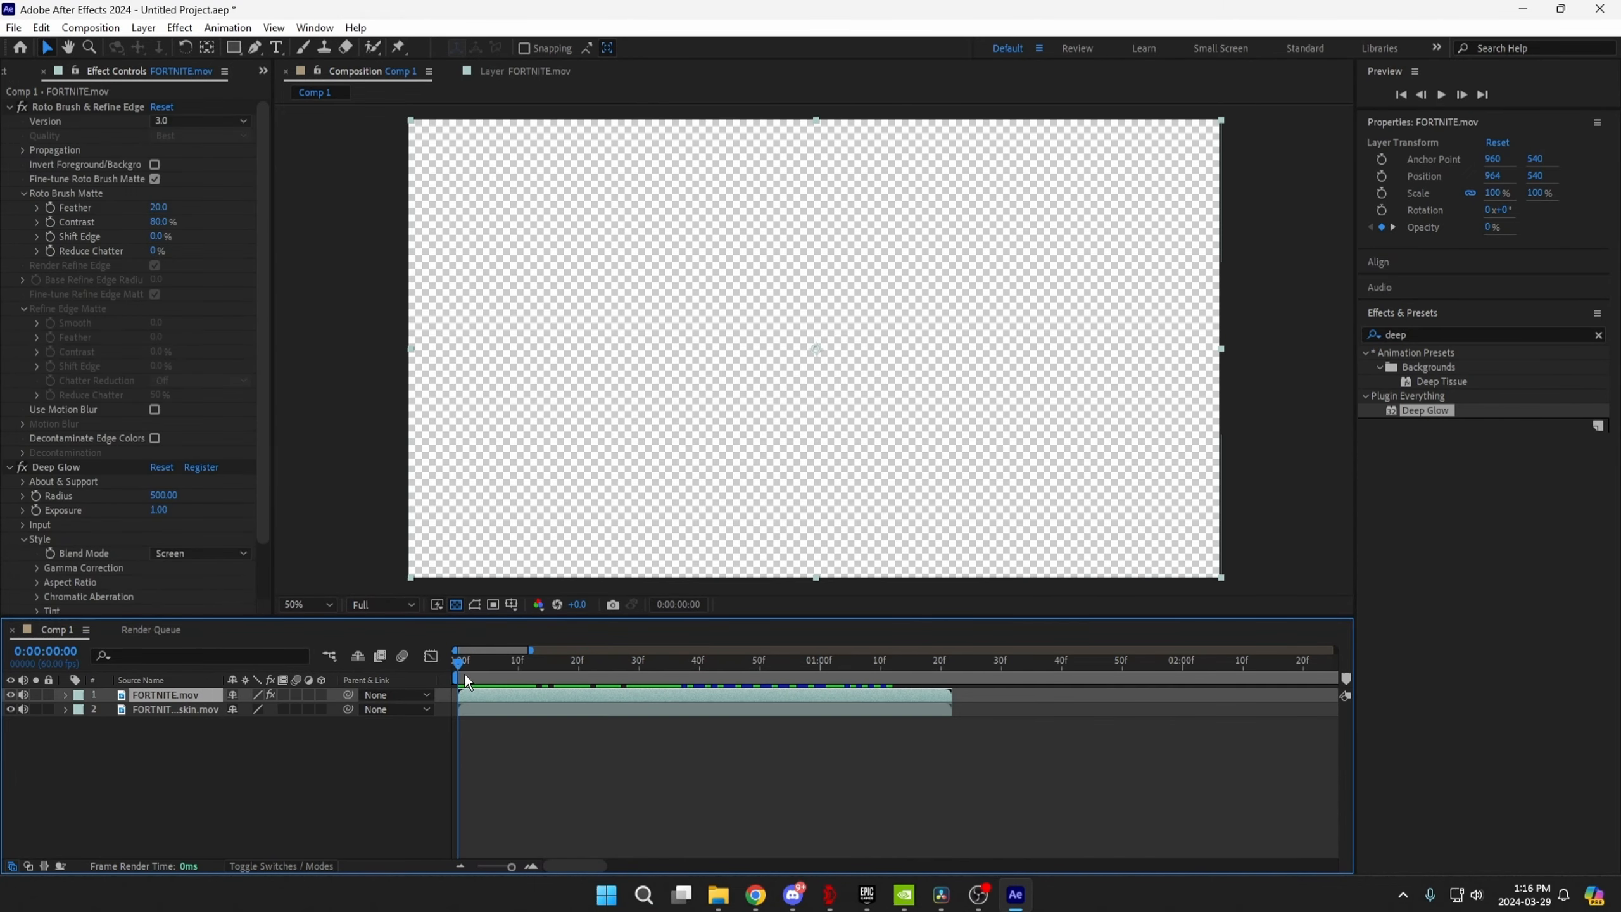
pyautogui.moveTo(461, 661); pyautogui.dragTo(692, 689)
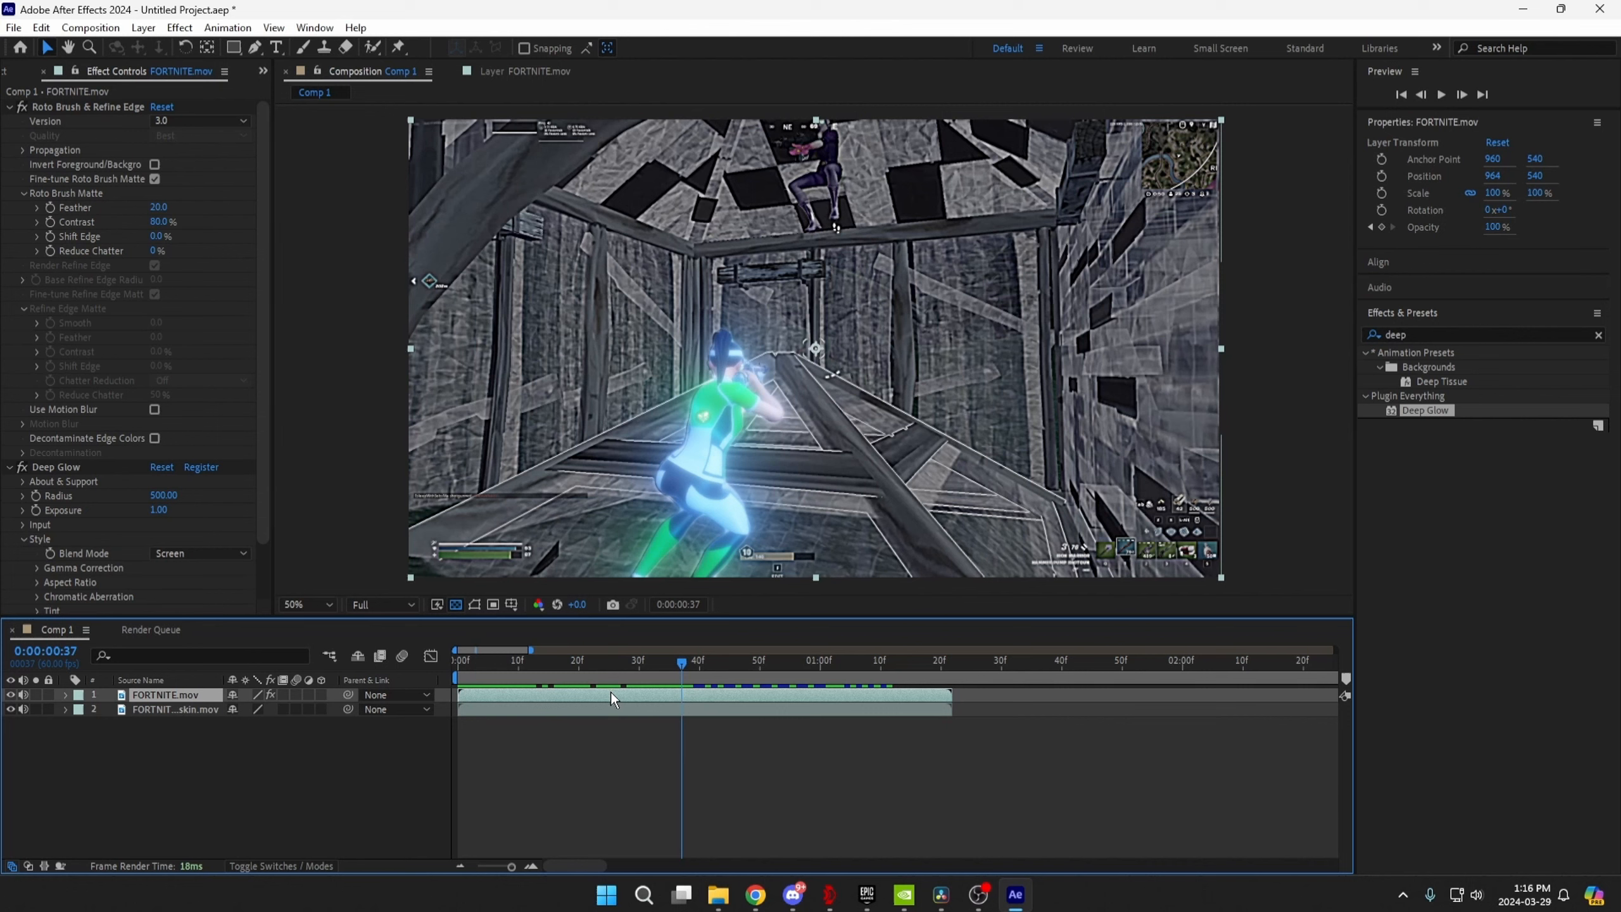
pyautogui.hotkey('ctrl', 'd')
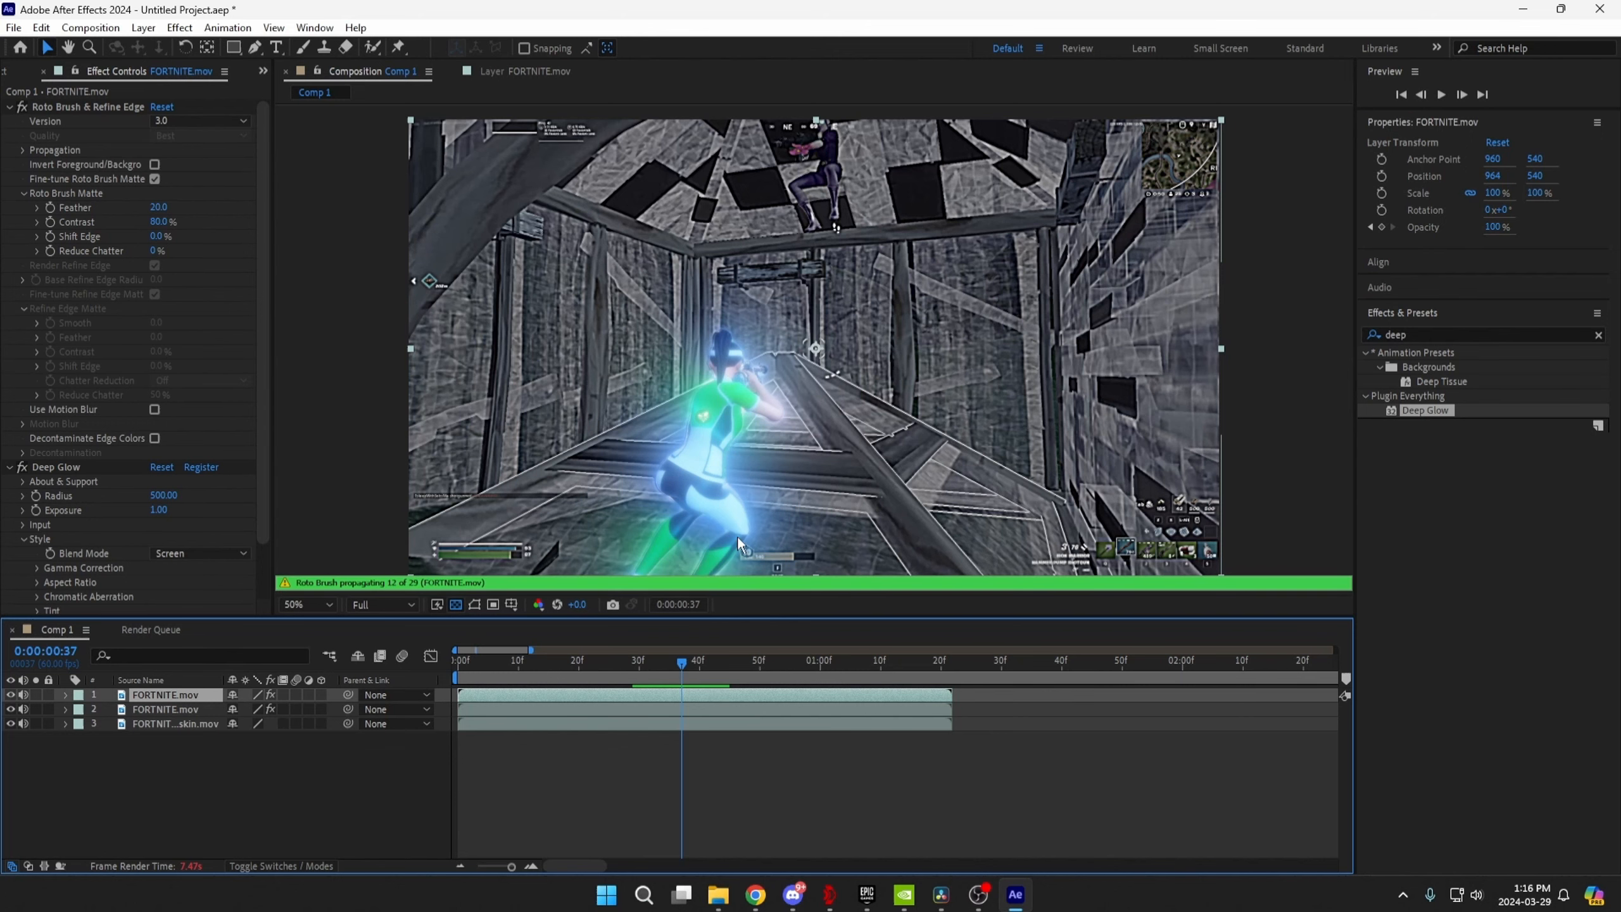
pyautogui.hotkey('ctrl', 'd')
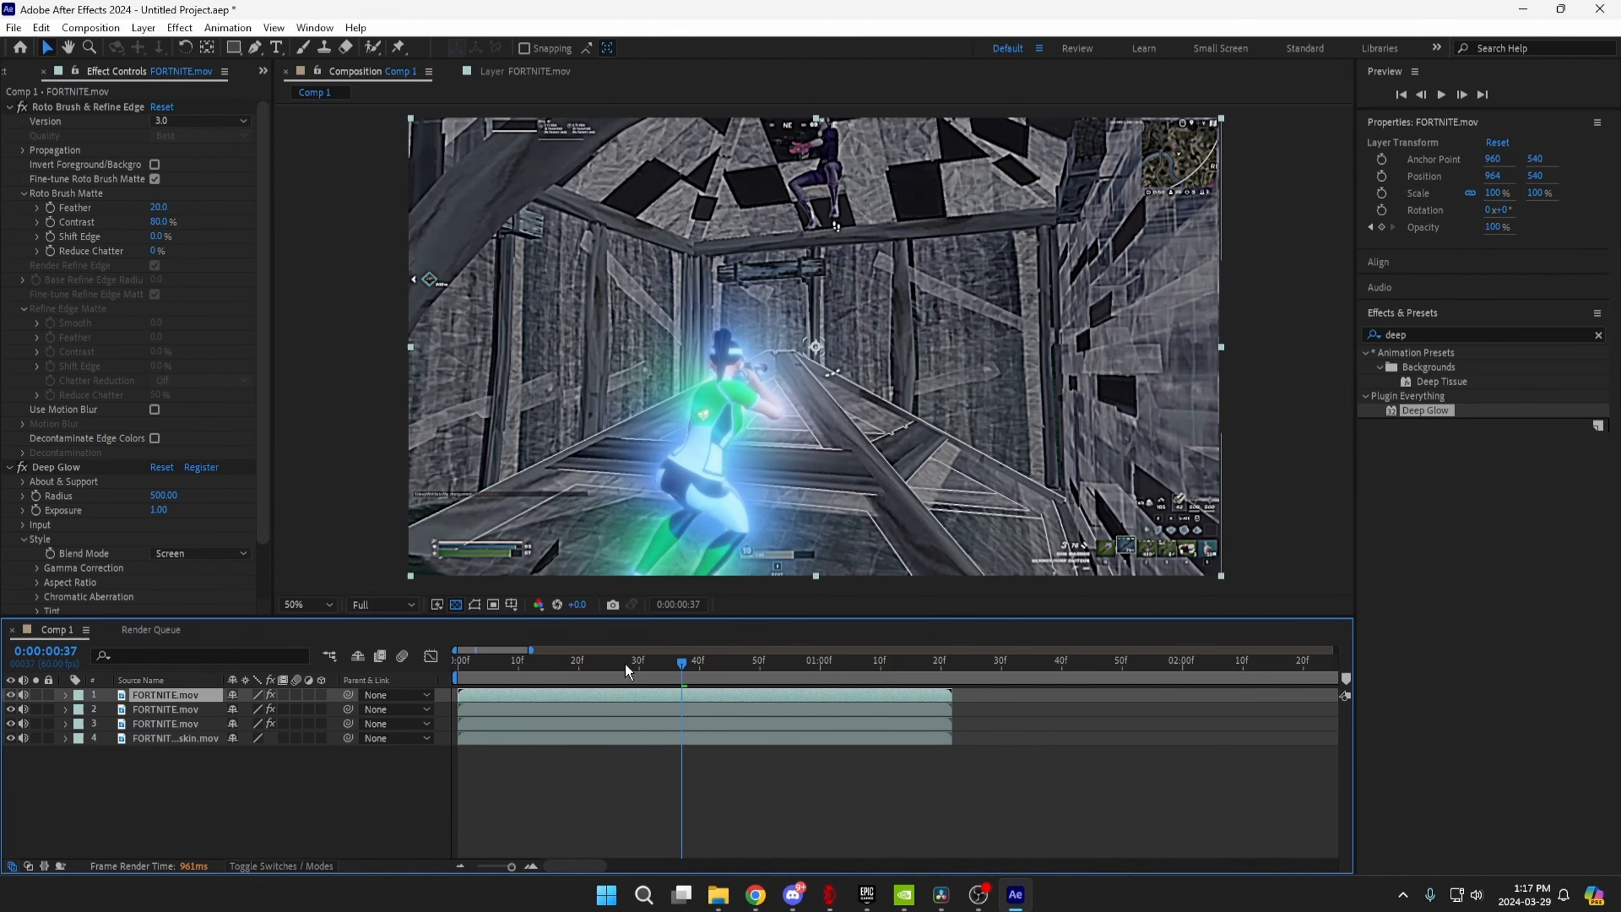
pyautogui.moveTo(681, 671); pyautogui.dragTo(742, 669)
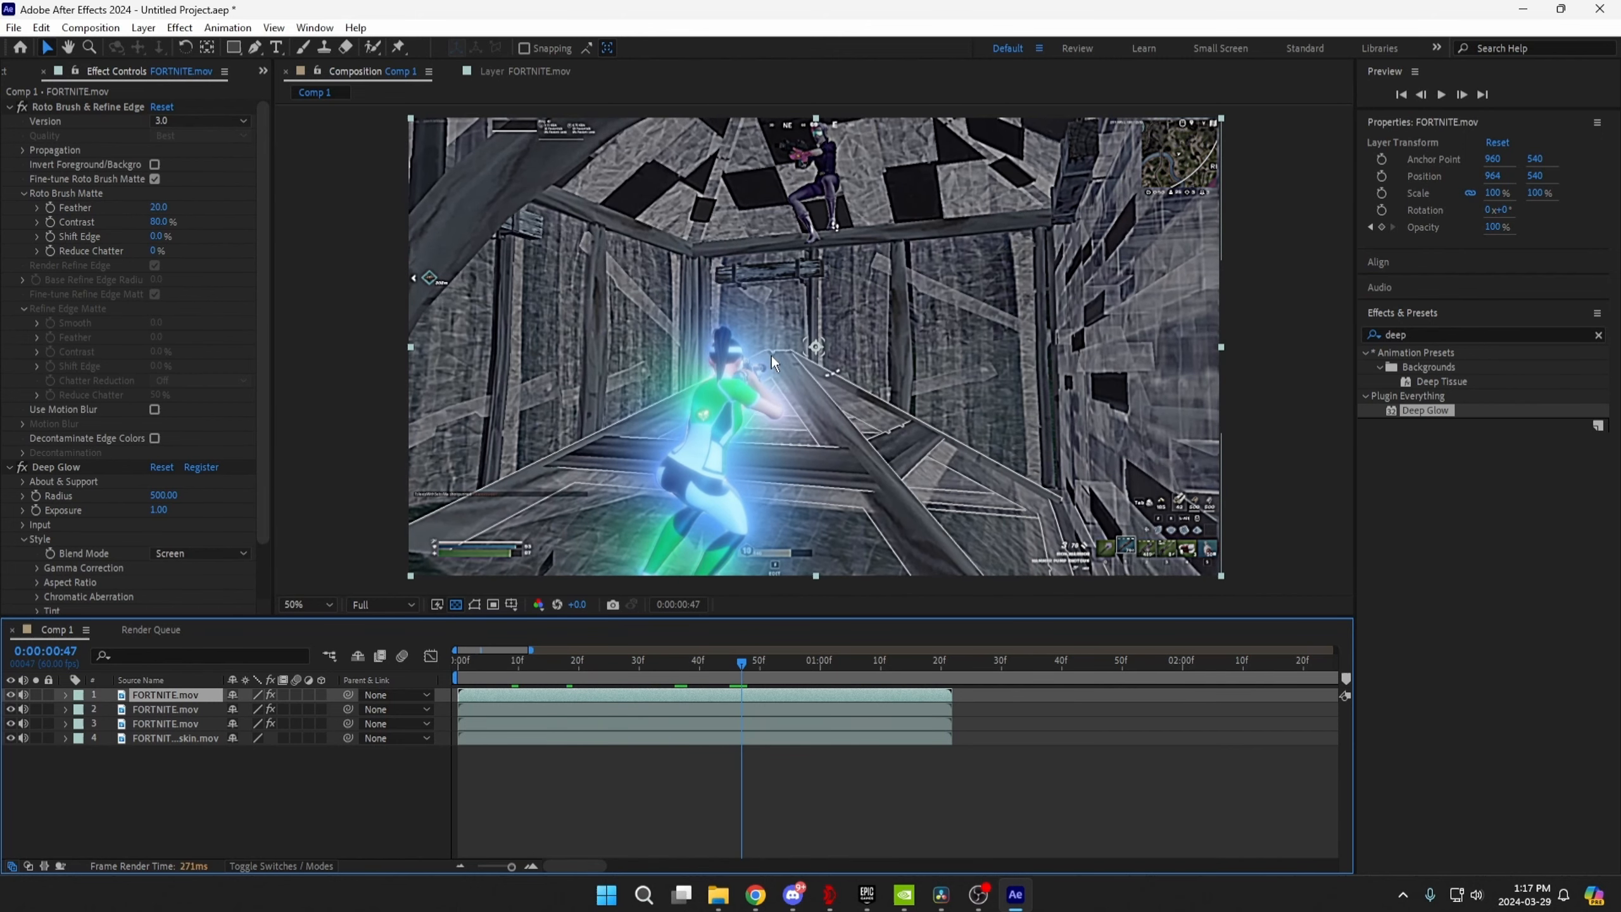
pyautogui.hotkey('ctrl', 'd')
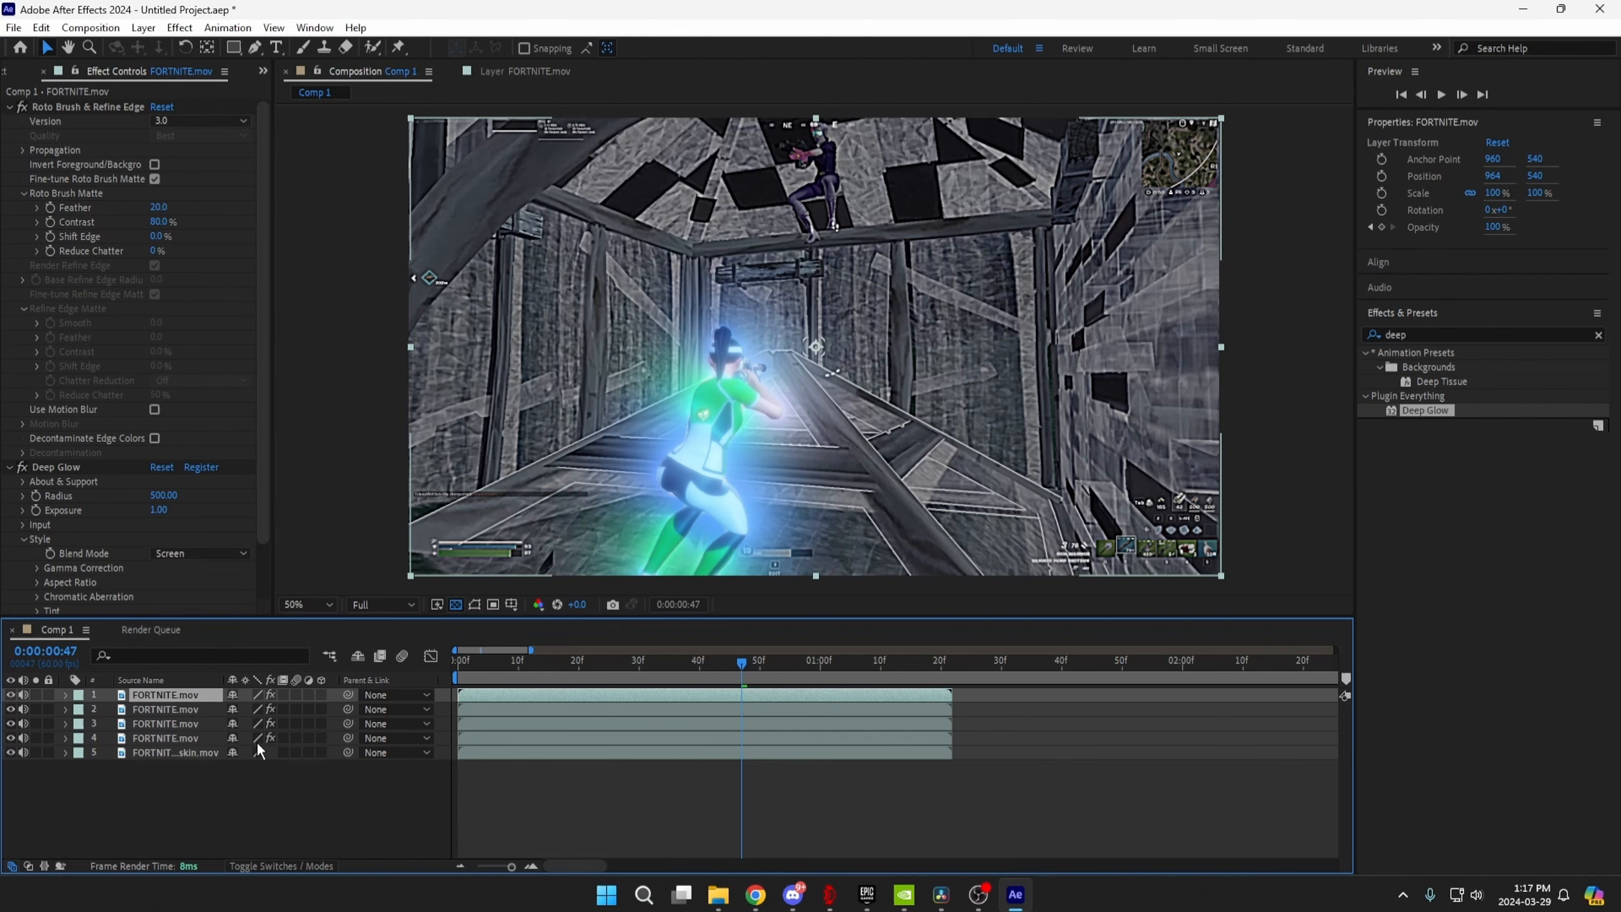
# Delete three of the FORTNITE.mov layers, keeping only one above FORTNITEglowskin.mov.
pyautogui.click(638, 739)
pyautogui.press('Delete')
pyautogui.click(648, 722)
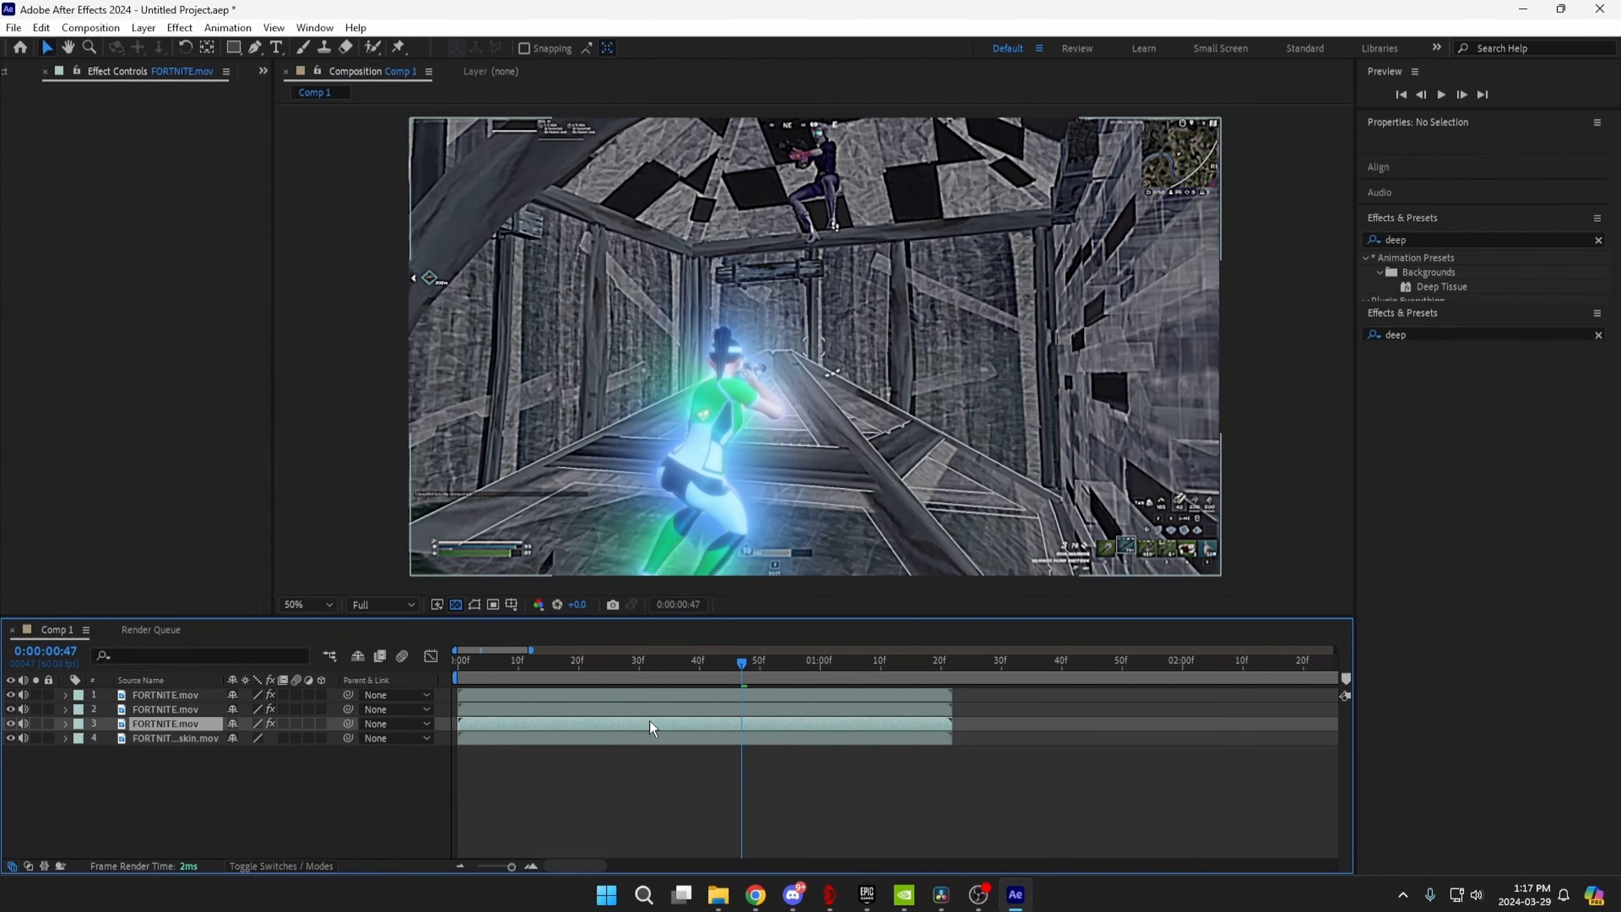
pyautogui.press('Delete')
pyautogui.click(668, 710)
pyautogui.press('Delete')
# Duplicate the remaining FORTNITE.mov layer once and check the glow a little further along the timeline.
pyautogui.click(702, 692)
pyautogui.hotkey('ctrl', 'd')
pyautogui.moveTo(715, 666)
pyautogui.mouseDown()
pyautogui.moveTo(778, 671)
pyautogui.moveTo(732, 687)
pyautogui.mouseUp()
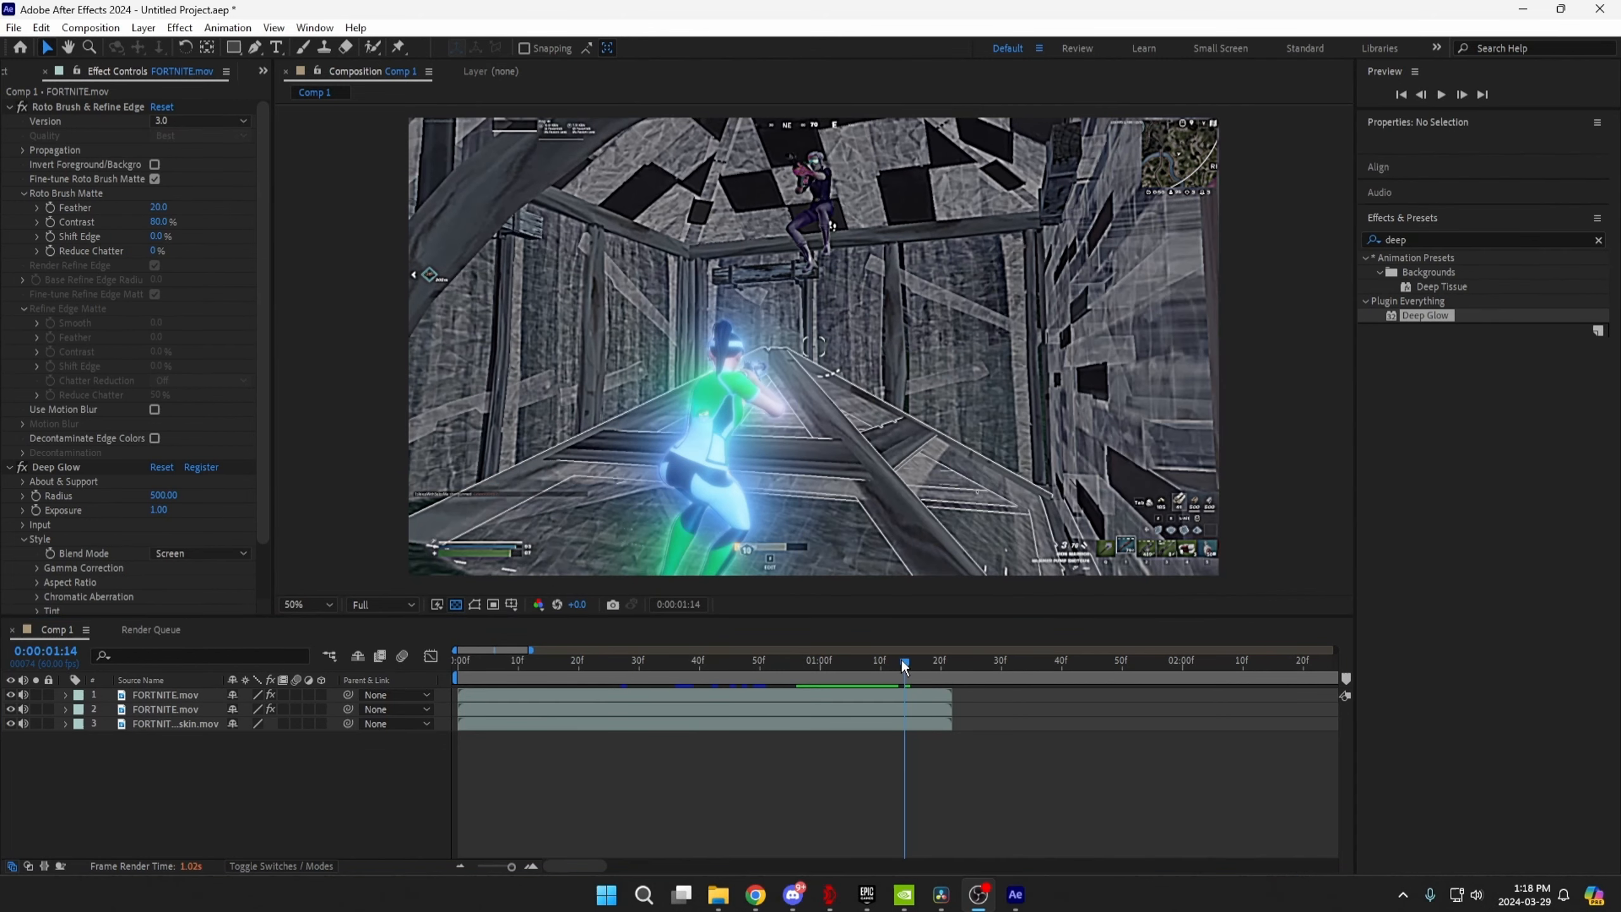
# Shorten the work area of Comp 1 so it ends with the clips at 0:00:01:22.
pyautogui.moveTo(904, 663); pyautogui.dragTo(953, 667)
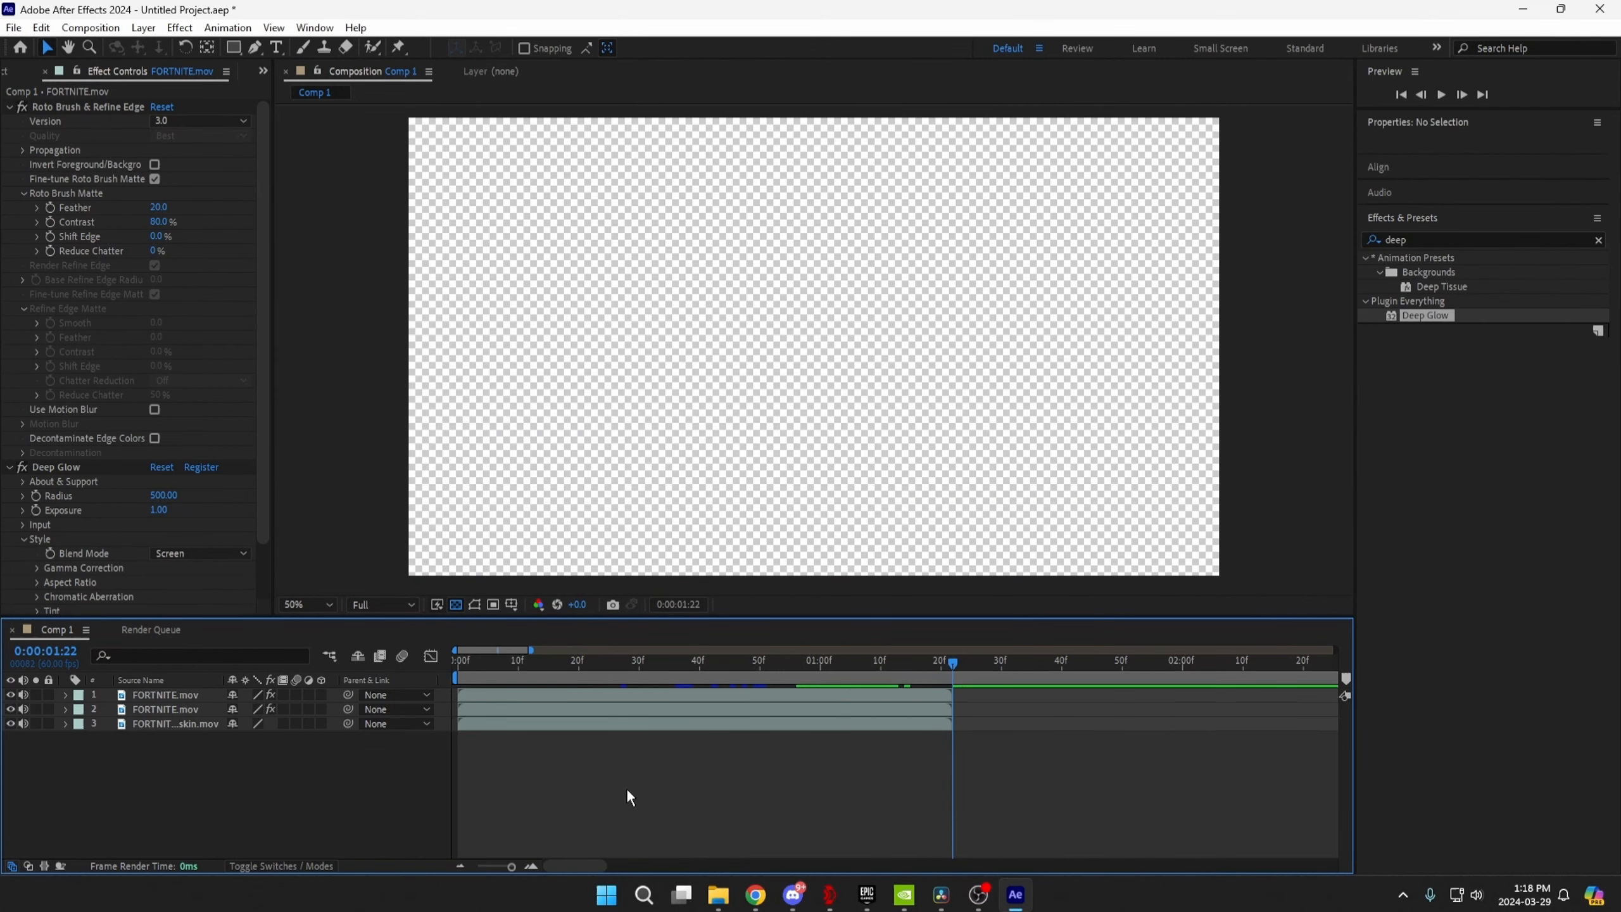
pyautogui.scroll(-5, 855, 693)
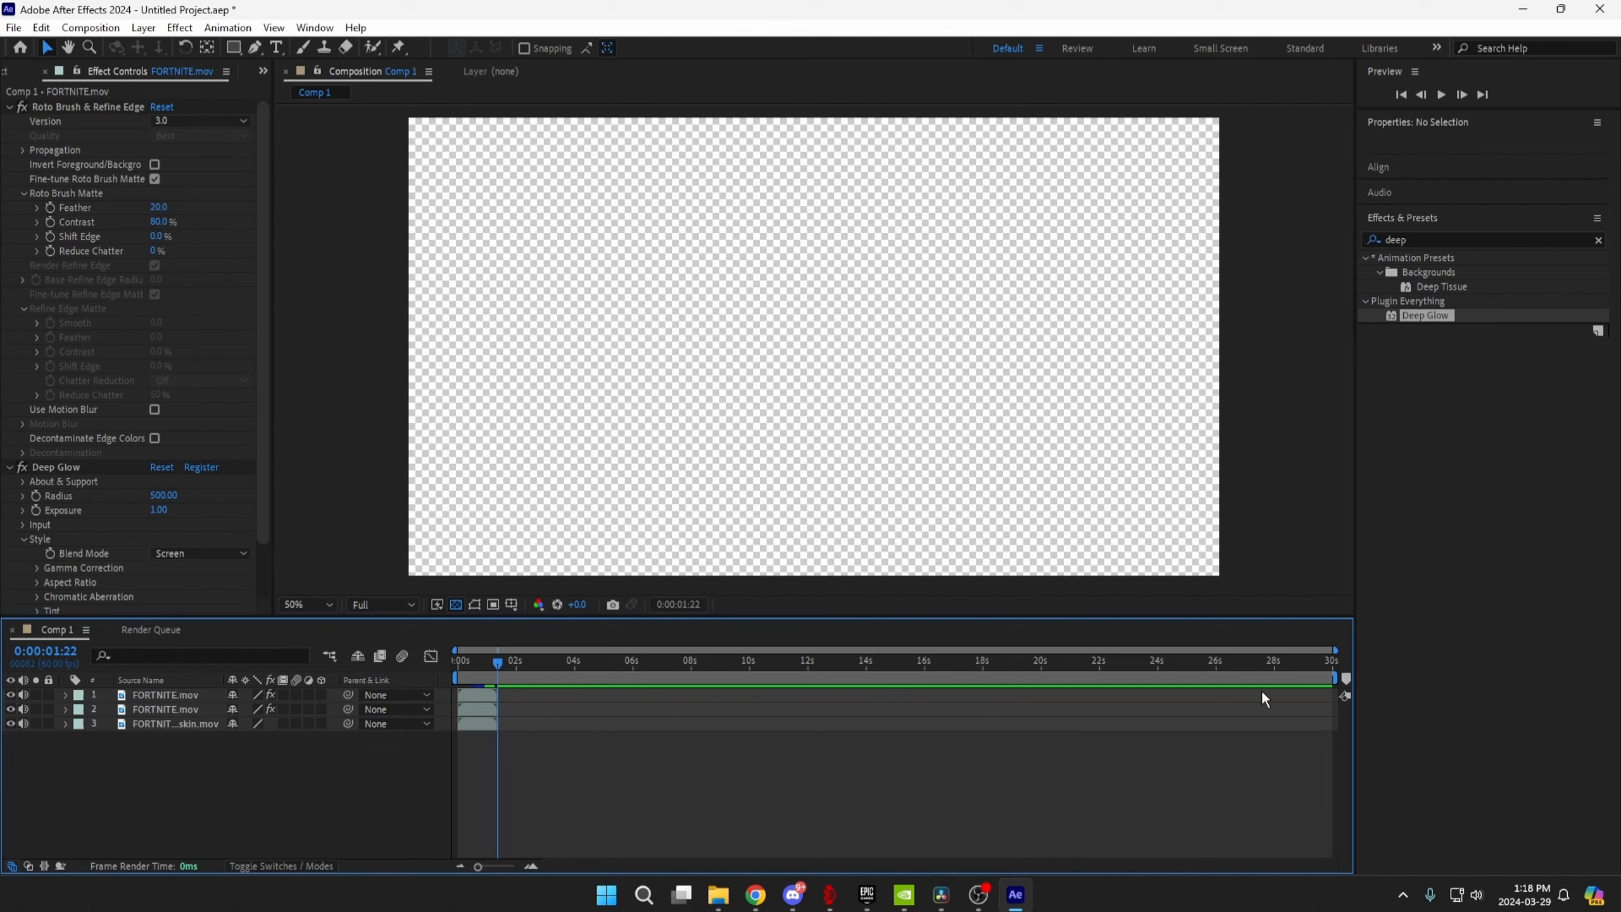
pyautogui.moveTo(1336, 677); pyautogui.dragTo(503, 708)
pyautogui.moveTo(478, 867); pyautogui.dragTo(515, 868)
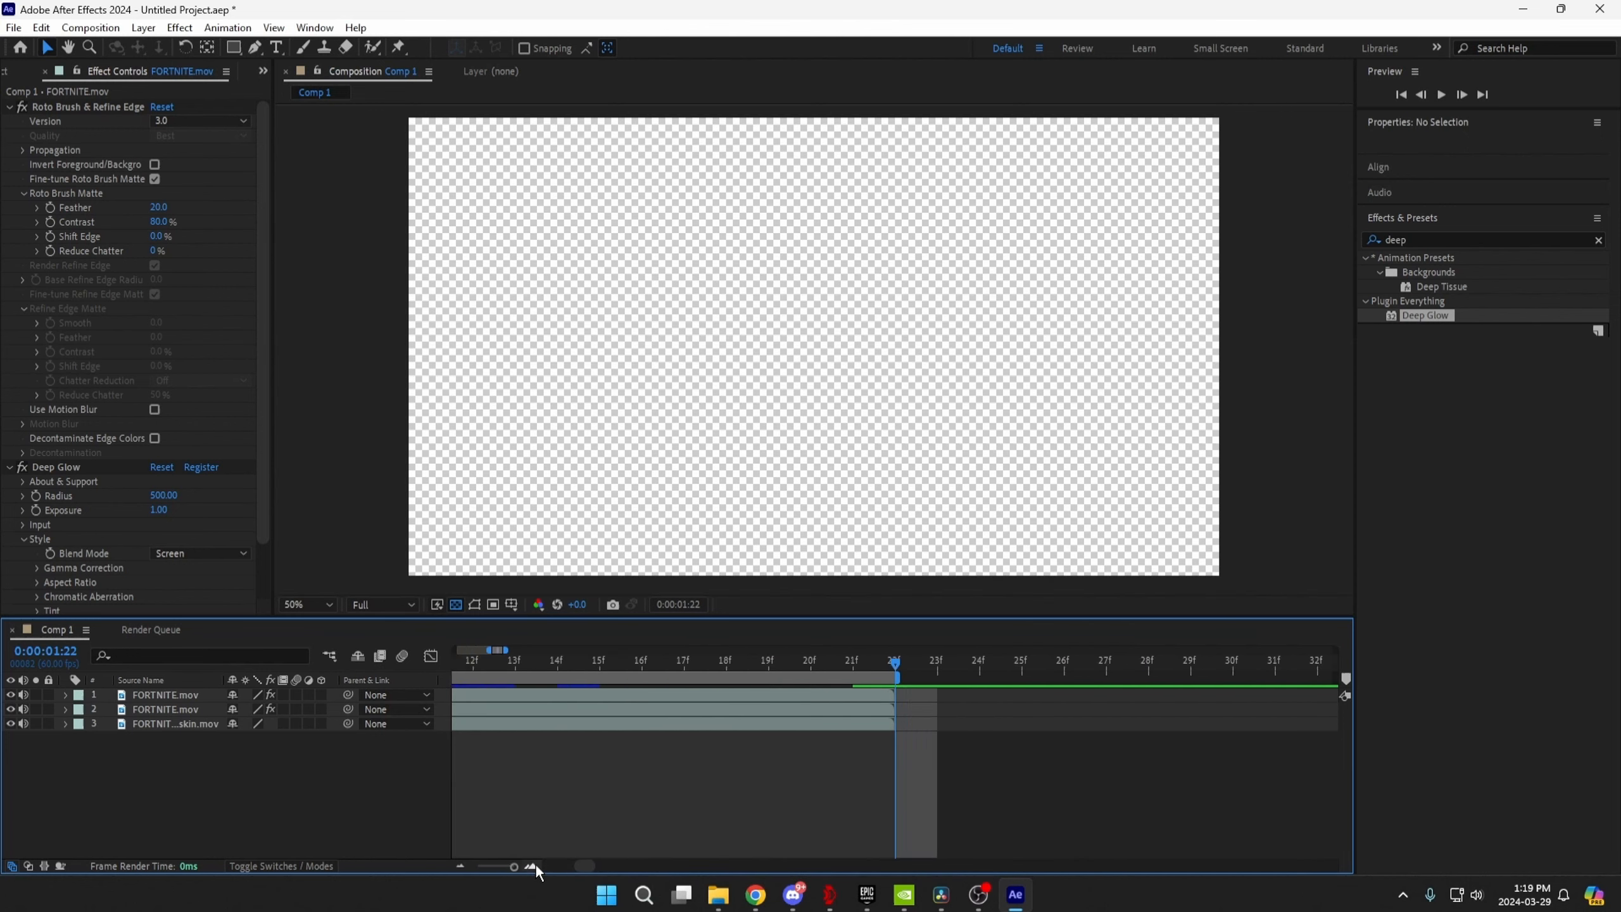
# Add Comp 1 to the render queue with the Lossless output module.
pyautogui.click(878, 697)
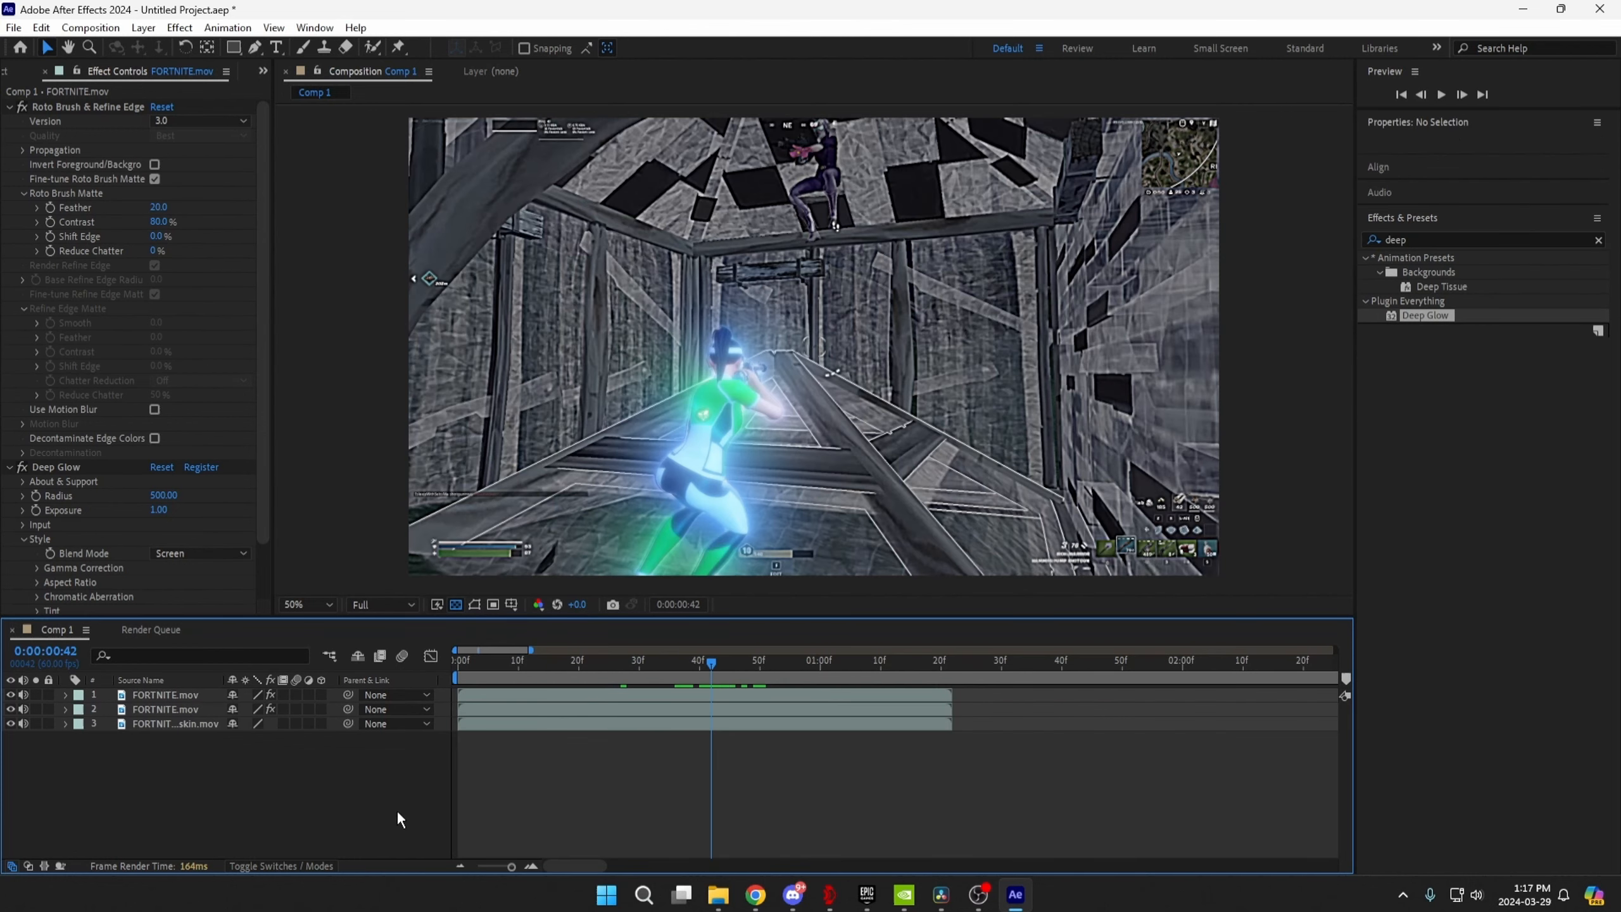
pyautogui.hotkey('ctrl', 'm')
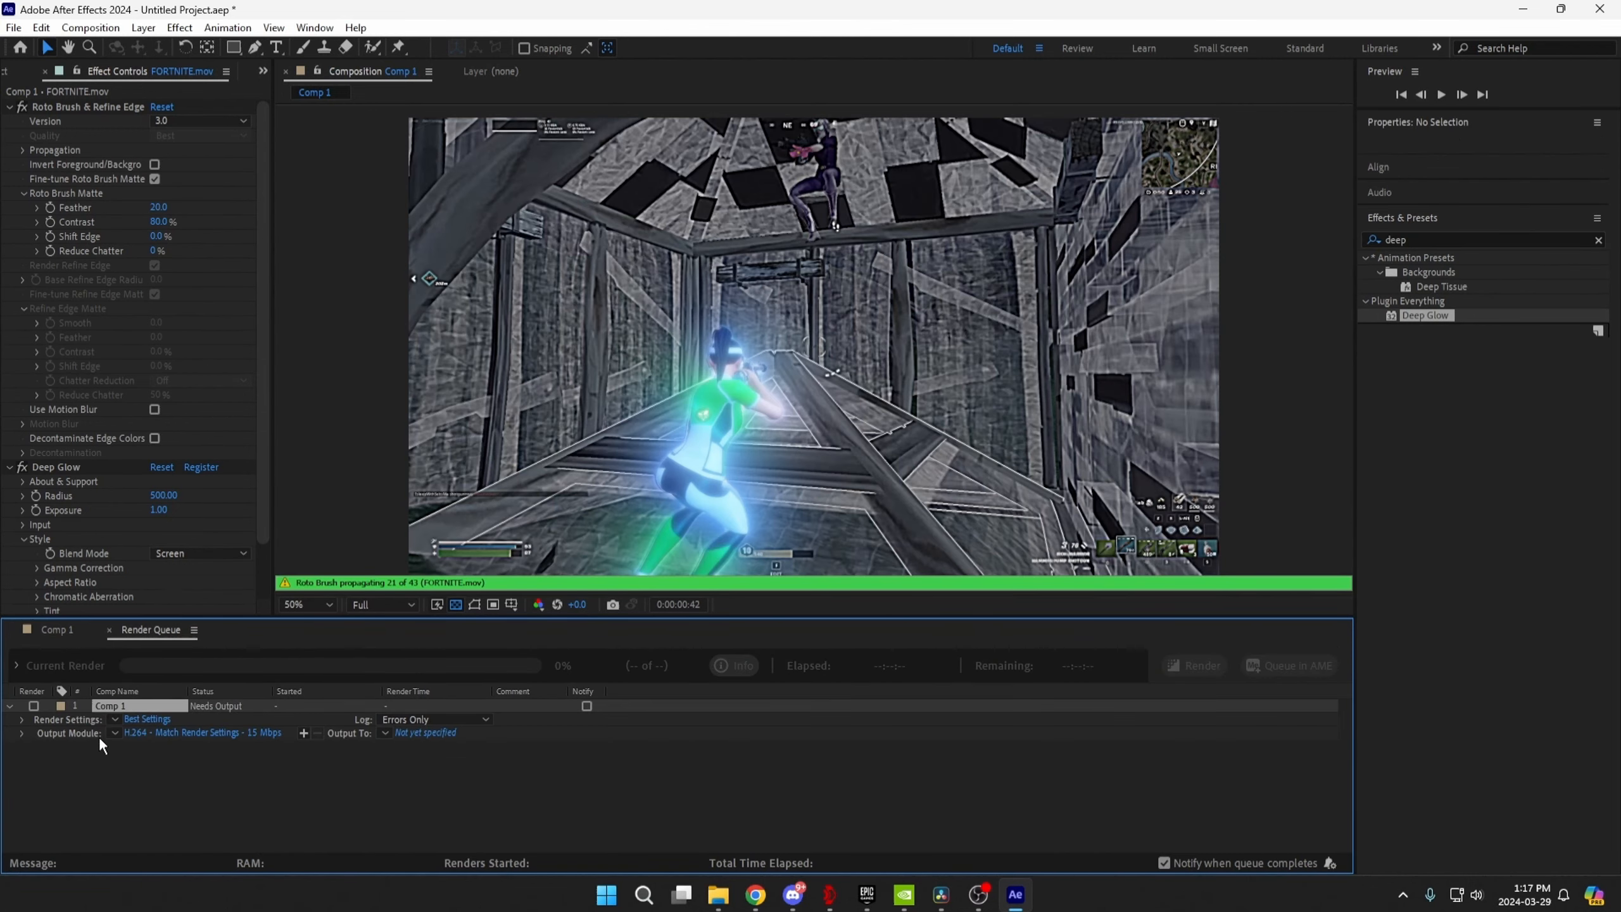
pyautogui.click(115, 733)
pyautogui.click(170, 613)
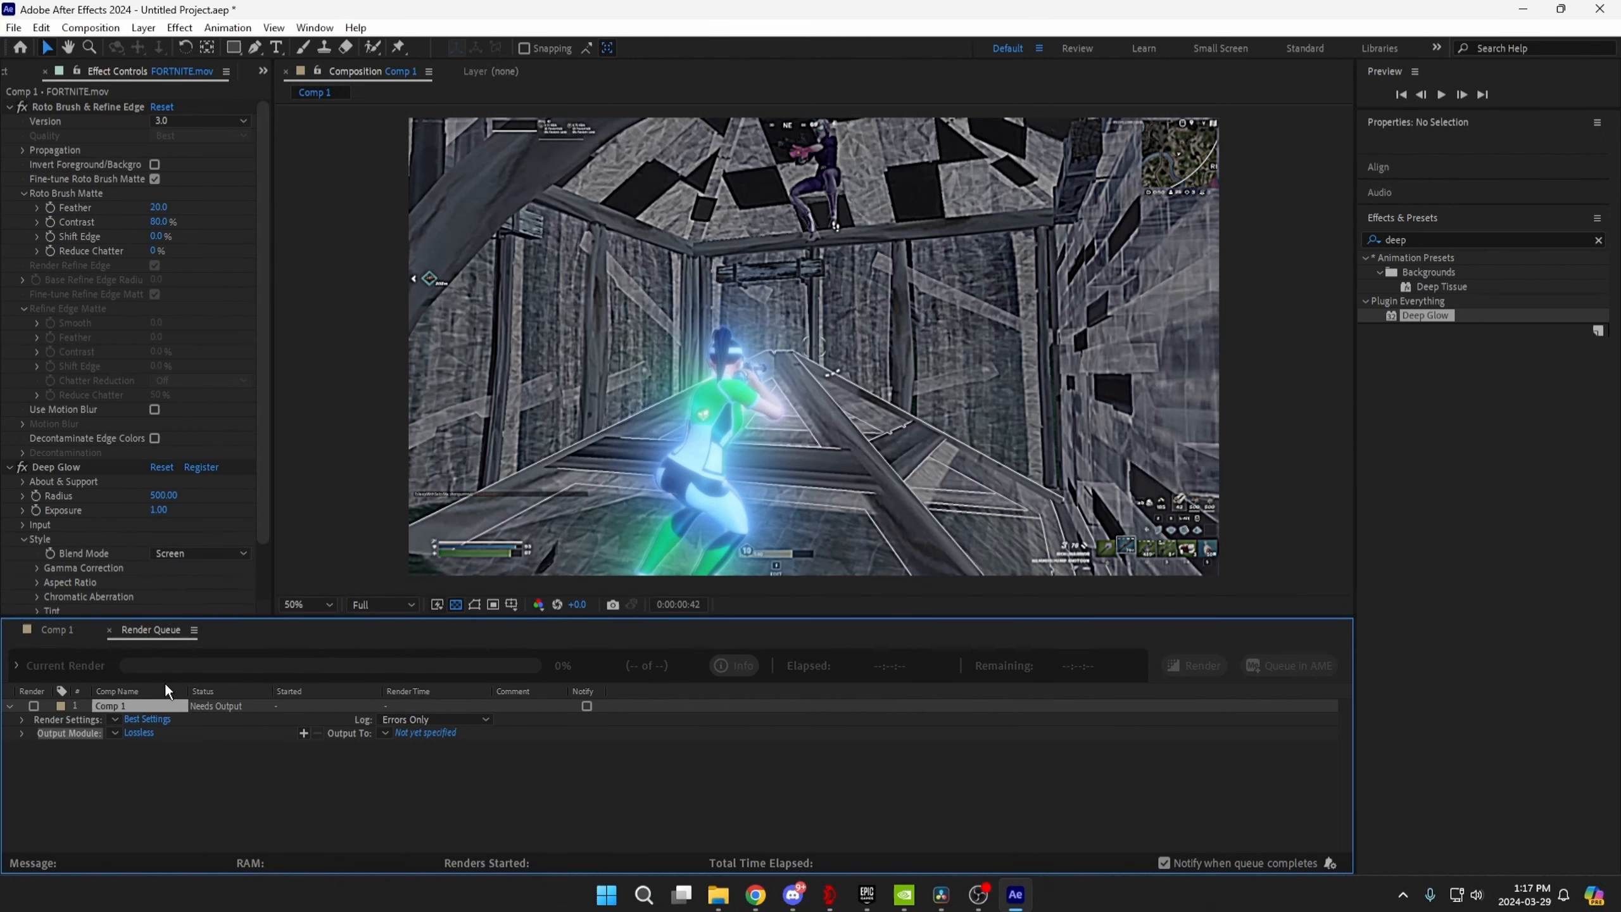
# Set the output module's channels to RGB + Alpha for the AVI export.
pyautogui.click(139, 733)
pyautogui.click(775, 314)
pyautogui.click(729, 355)
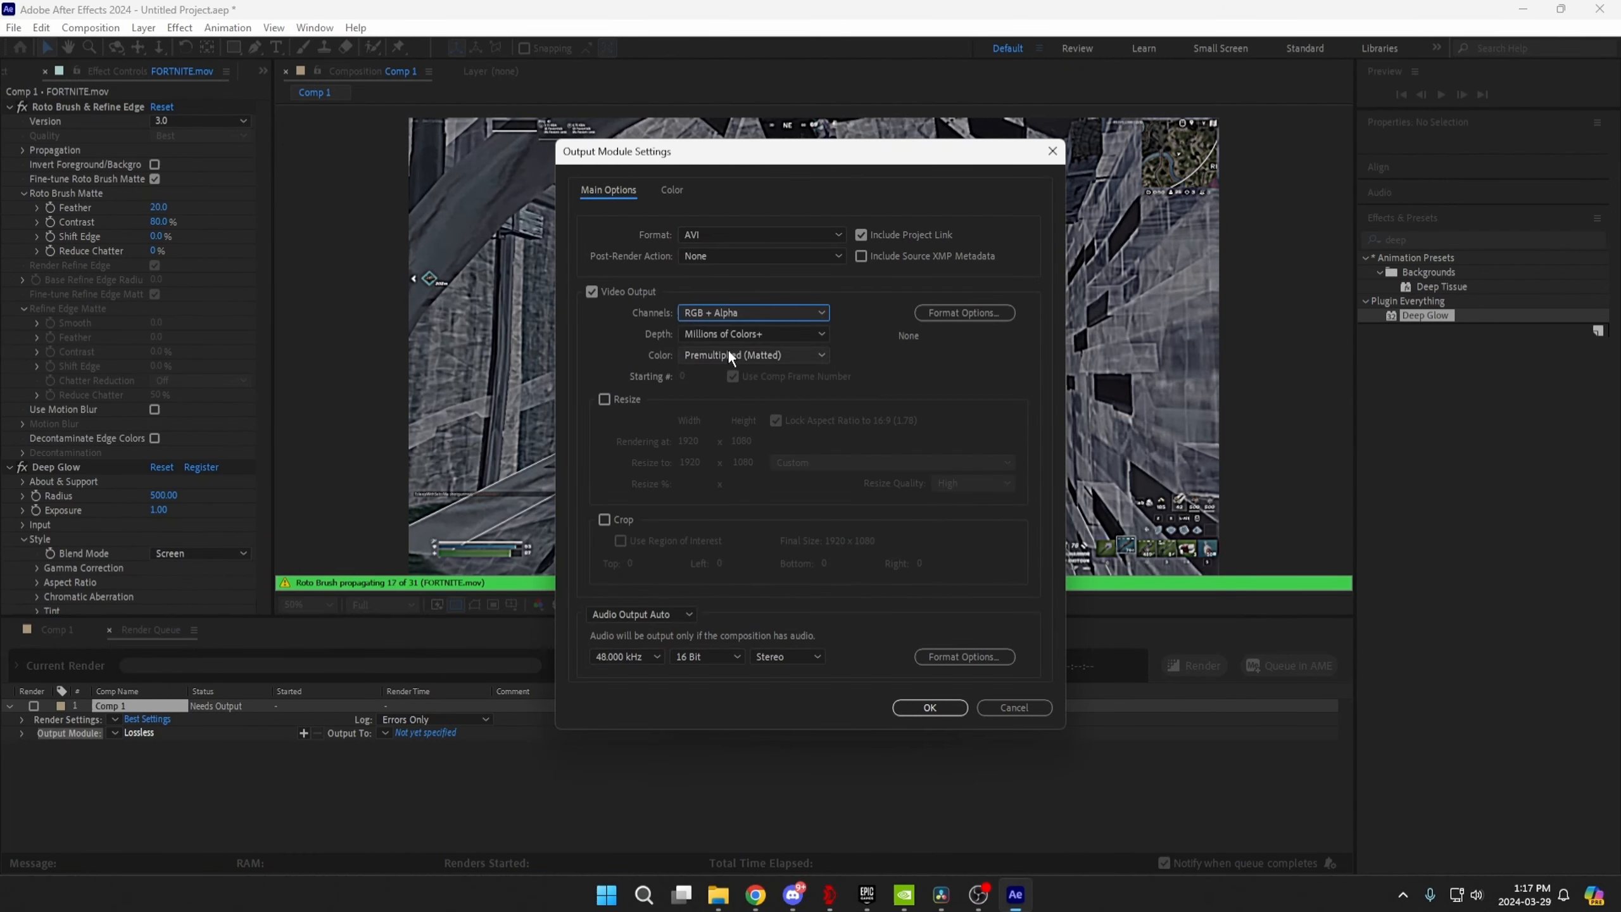
pyautogui.click(930, 706)
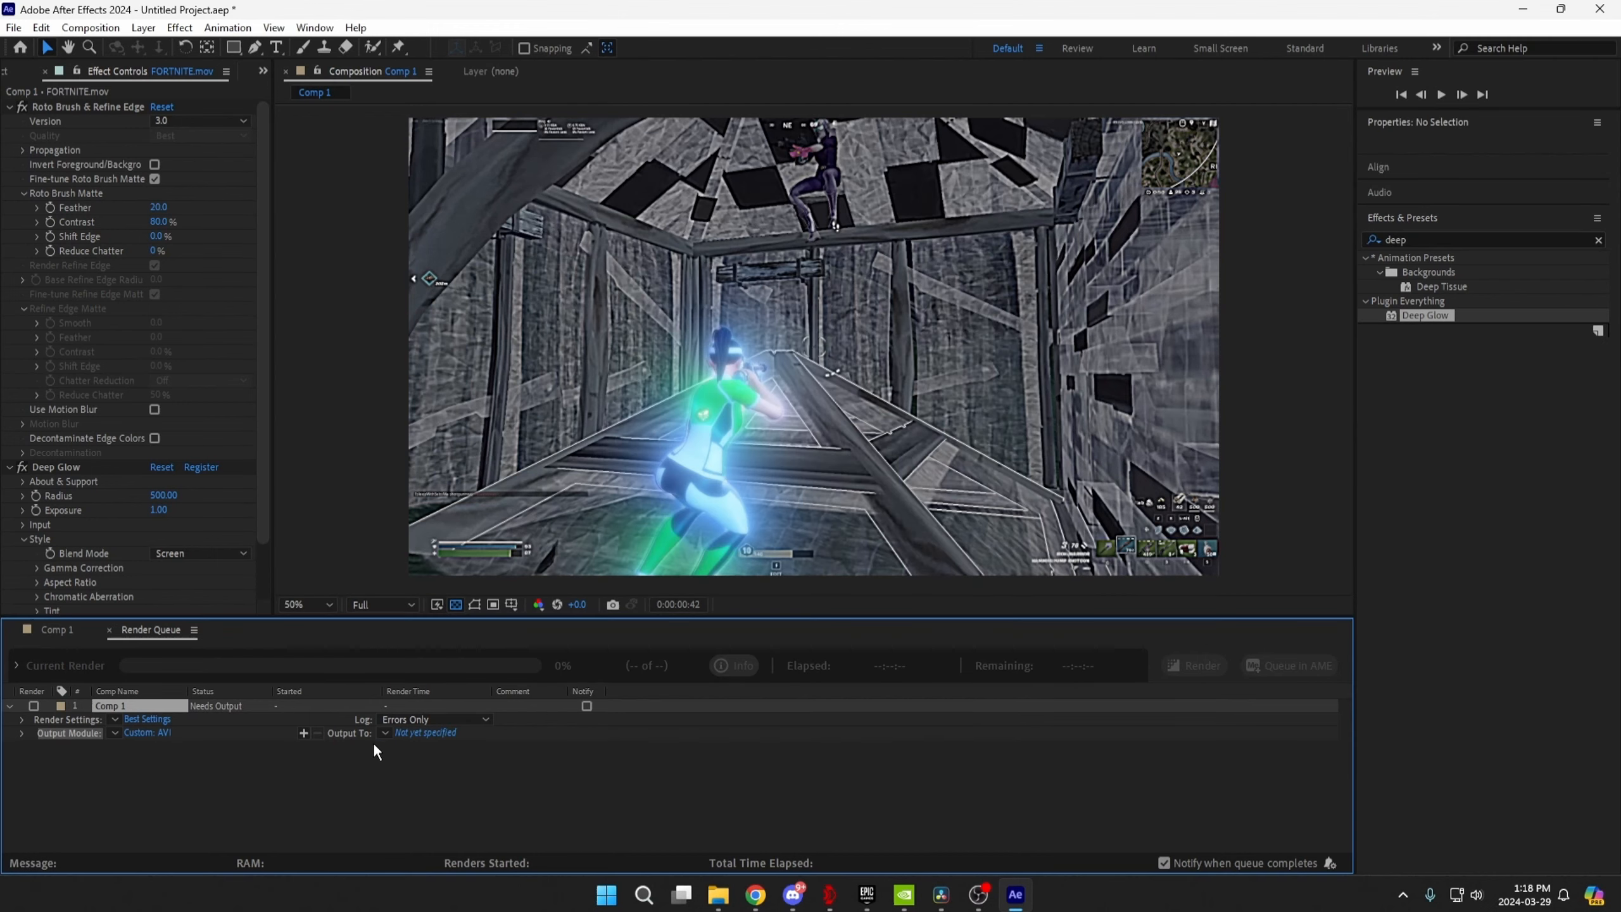
# Set the output to an AVI file named Comp 1 in the Downloads folder and start the render.
pyautogui.click(414, 735)
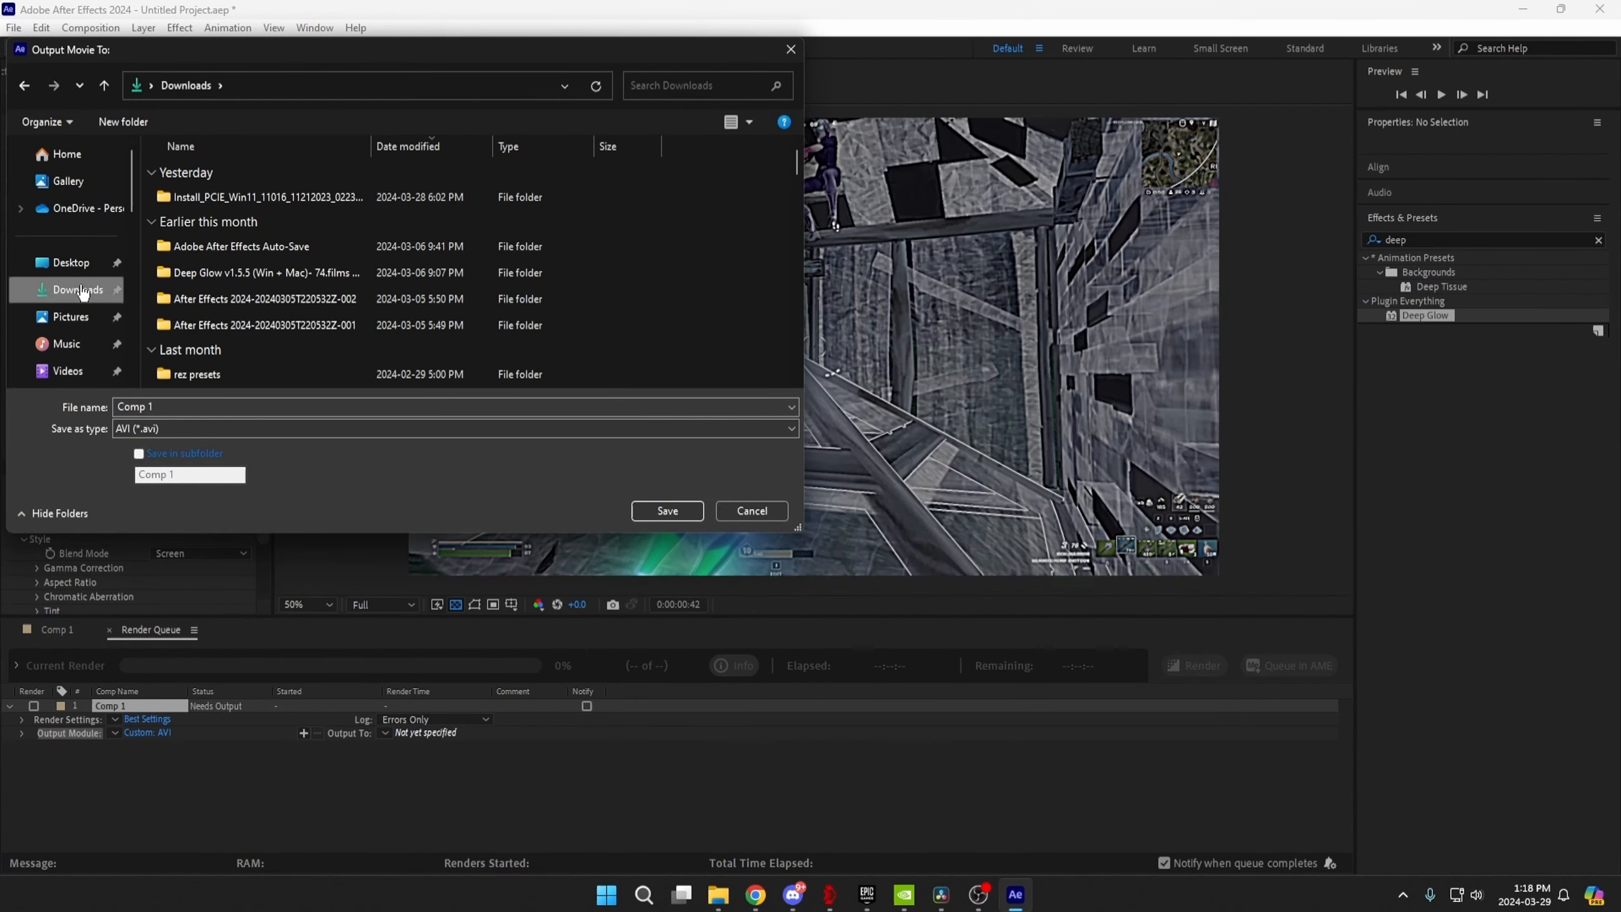
pyautogui.click(667, 510)
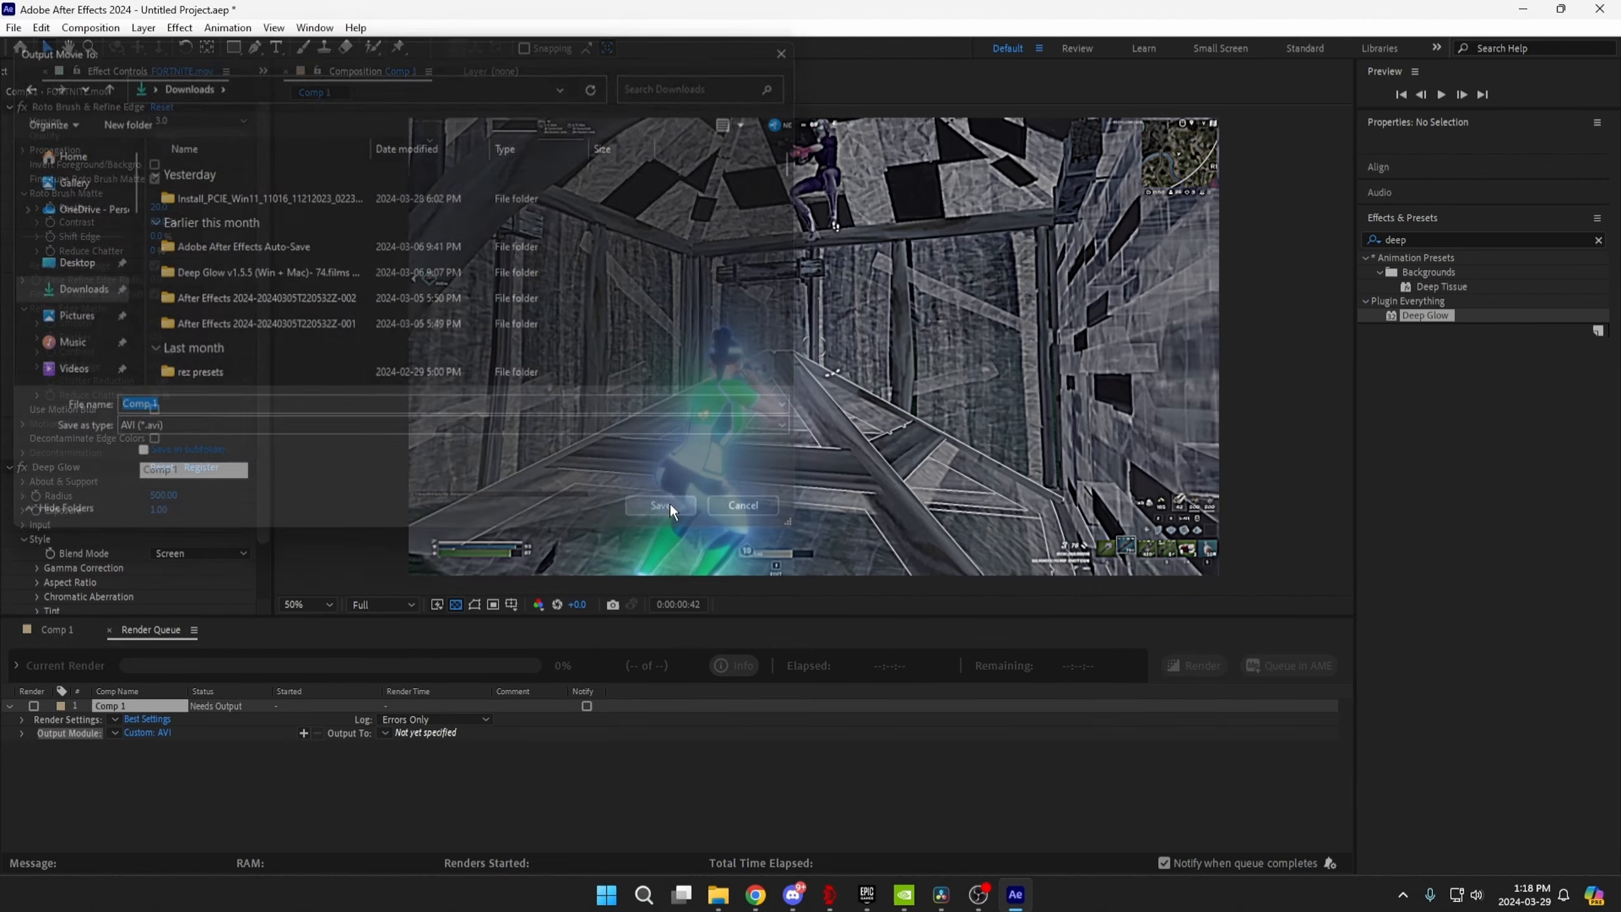
pyautogui.click(1223, 674)
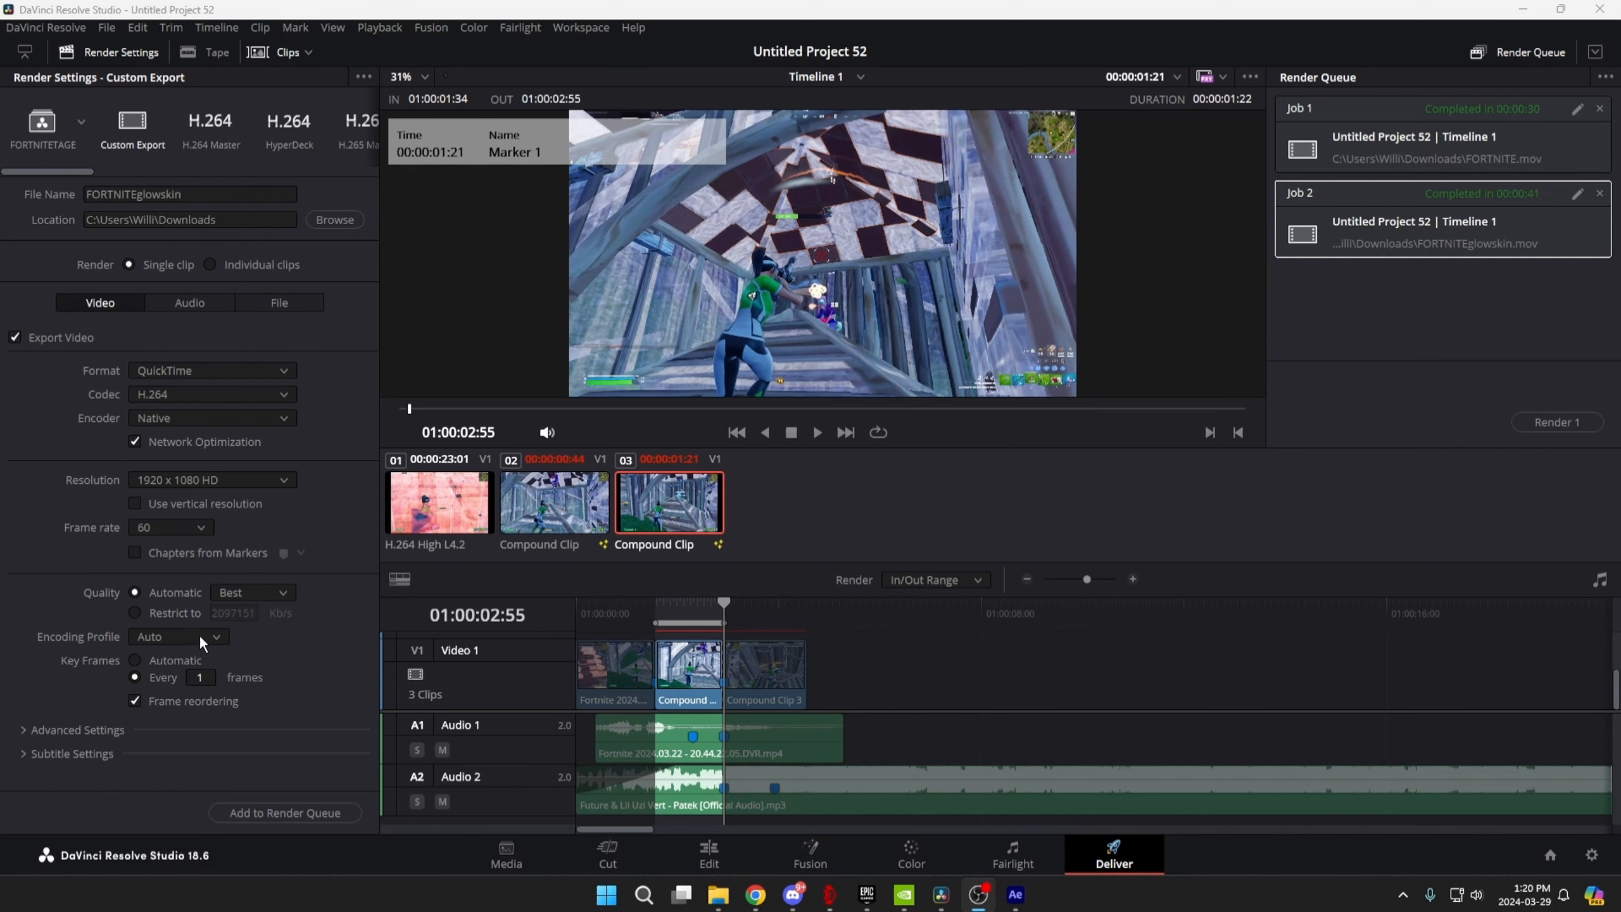
# In DaVinci Resolve, extend the render range to the entire timeline and open the first Compound Clip 3 segment in the Fusion page.
pyautogui.click(935, 580)
pyautogui.click(911, 604)
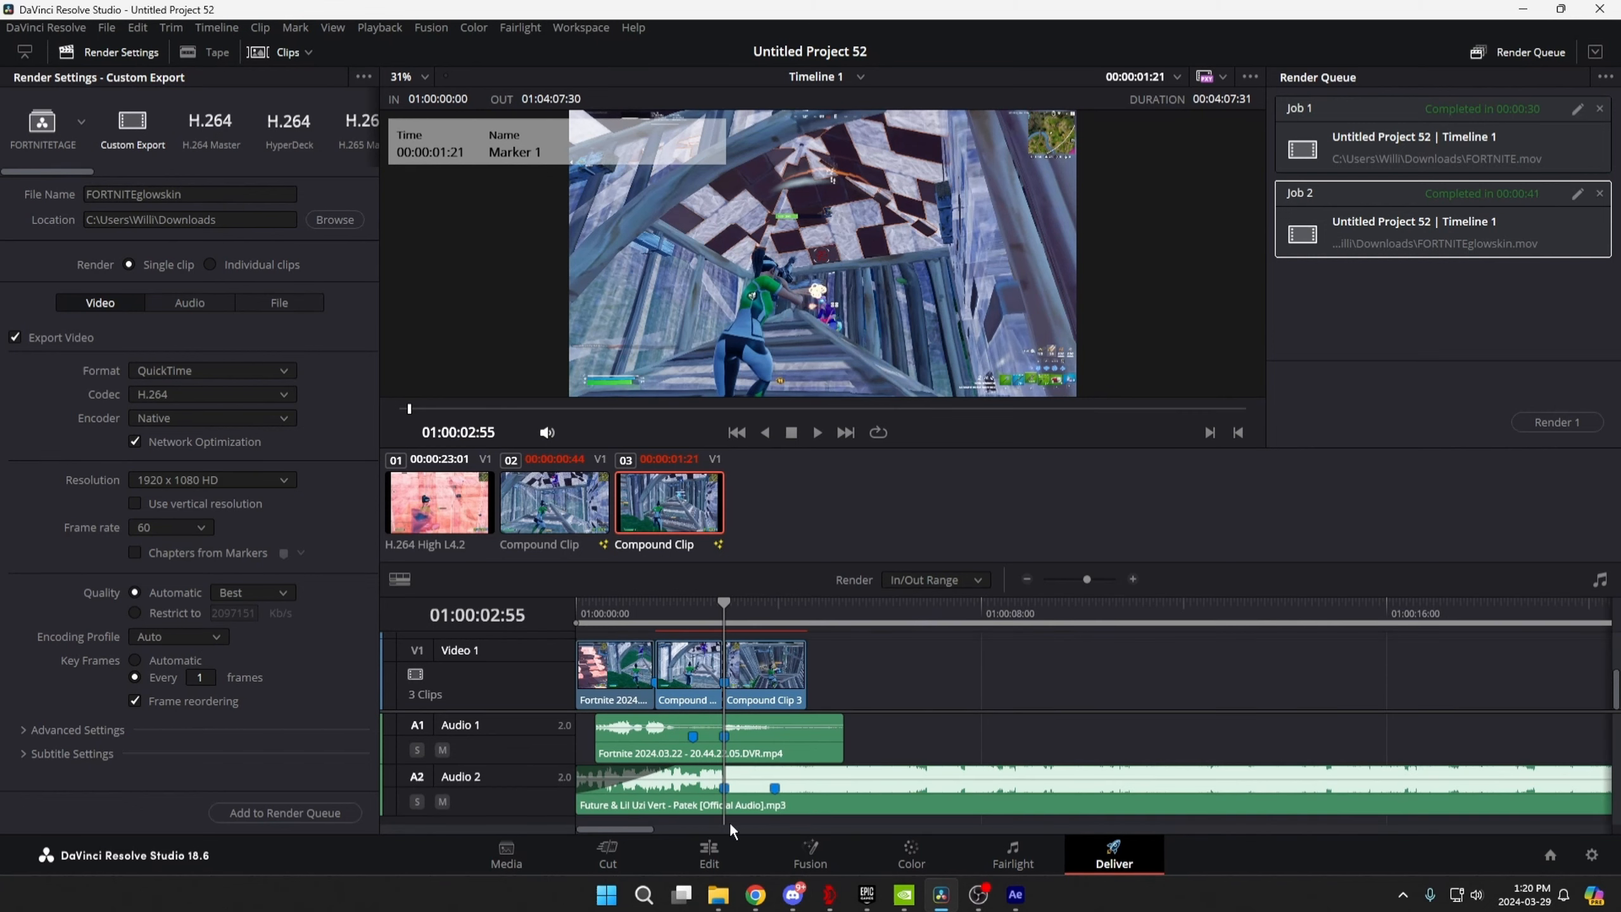
pyautogui.click(709, 854)
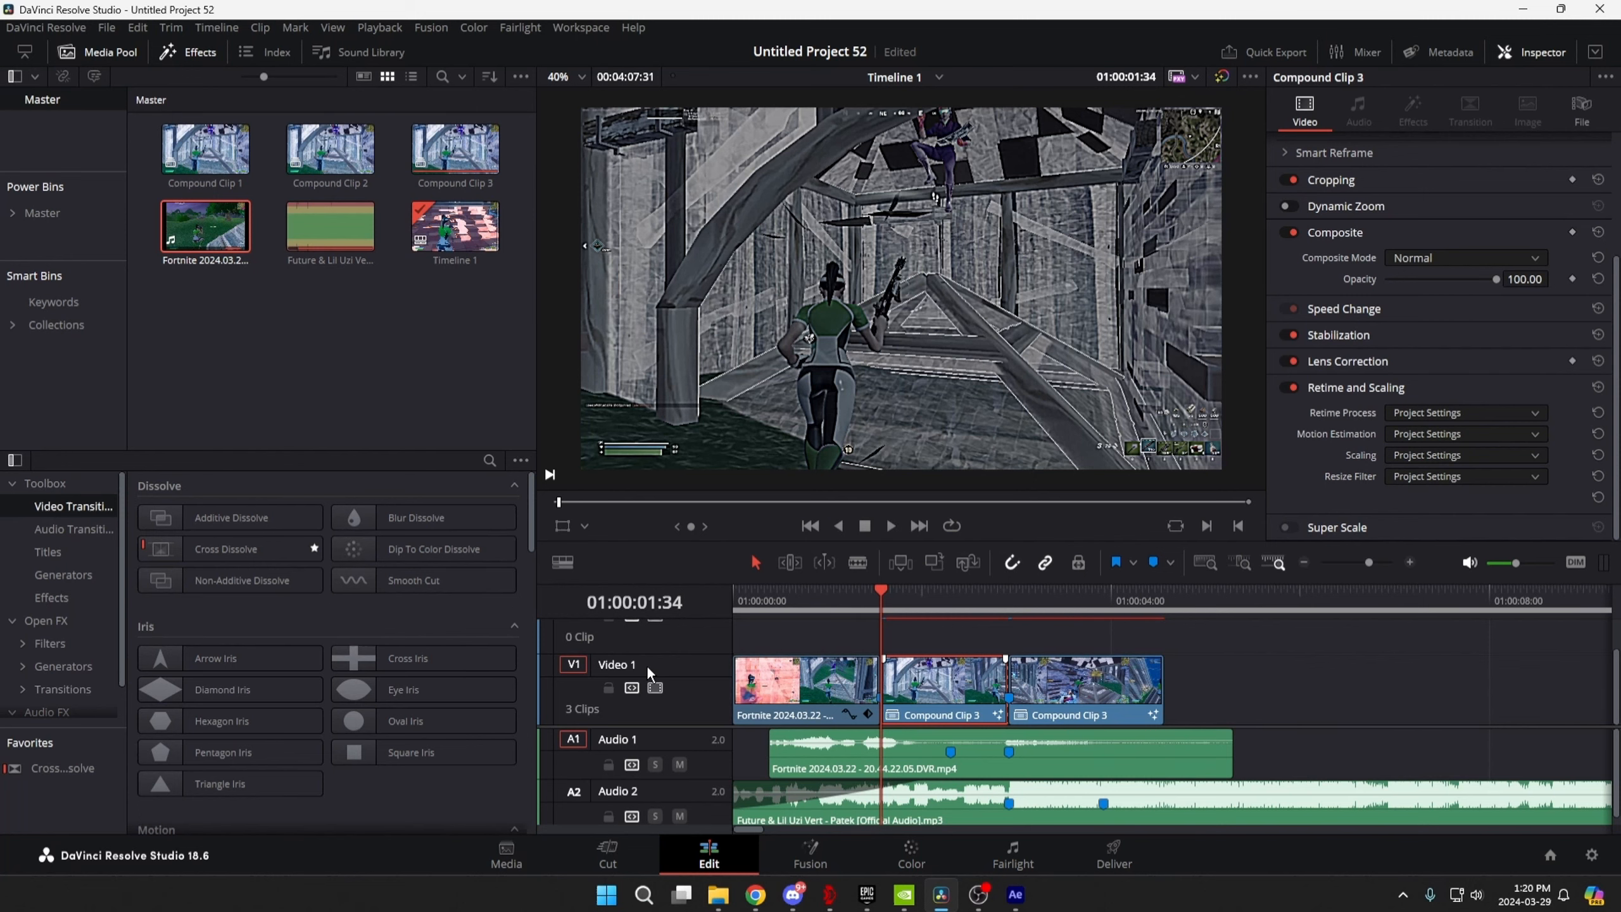
pyautogui.hotkey('shift', '5')
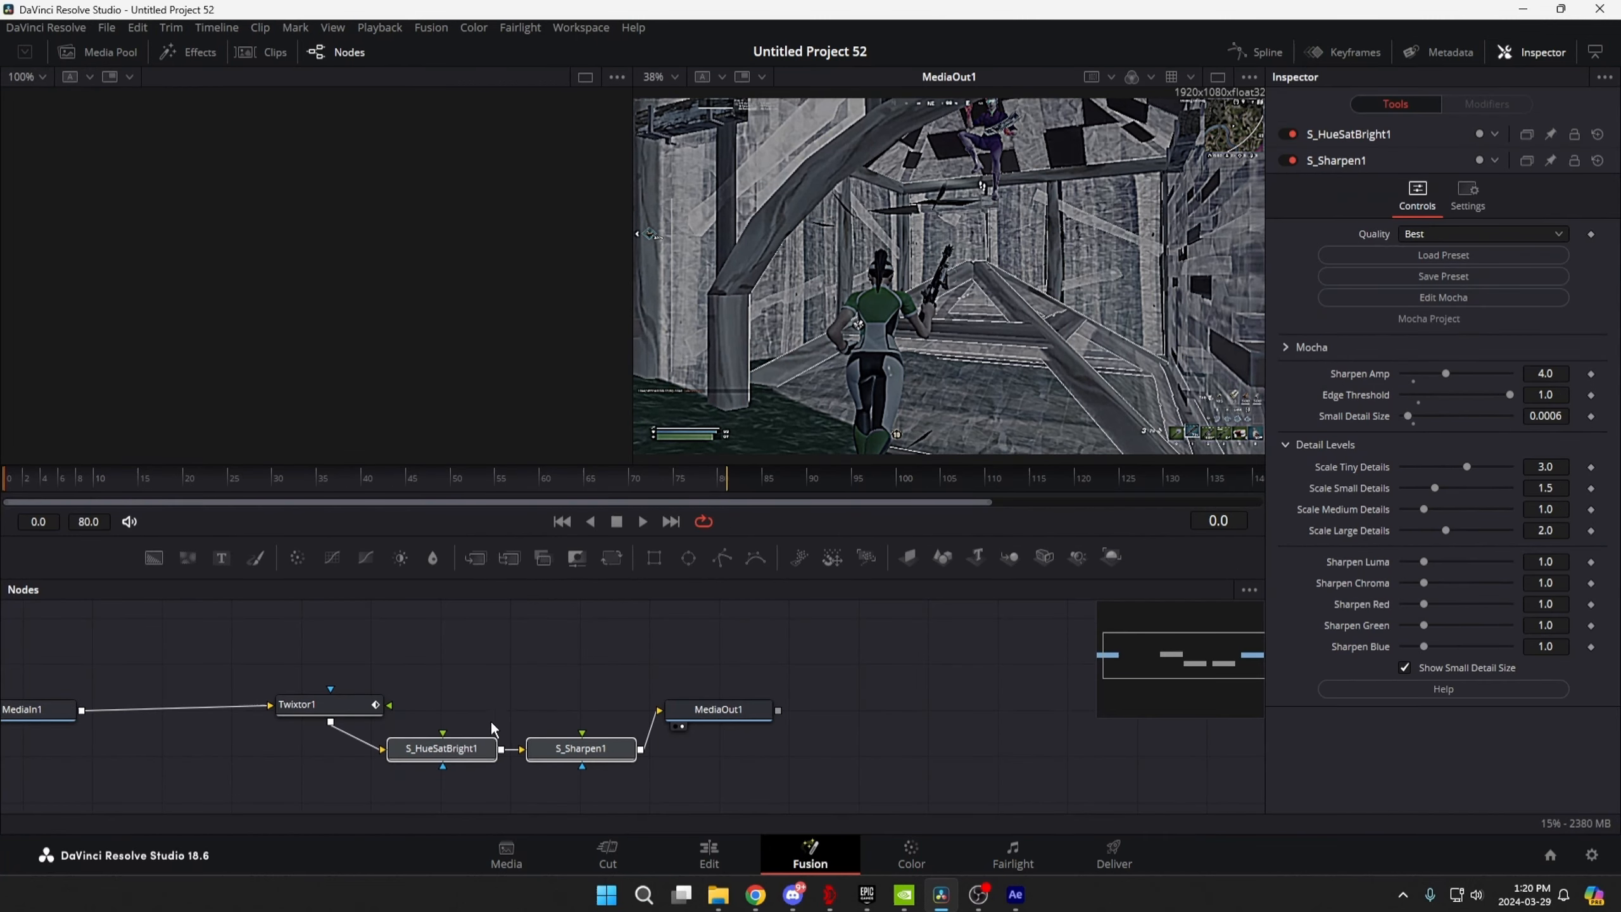
# Delete the S_HueSatBright1 and S_Sharpen1 nodes so only Twixtor1 sits between MediaIn1 and MediaOut1, and return to the Edit page.
pyautogui.press('Delete')
pyautogui.click(357, 704)
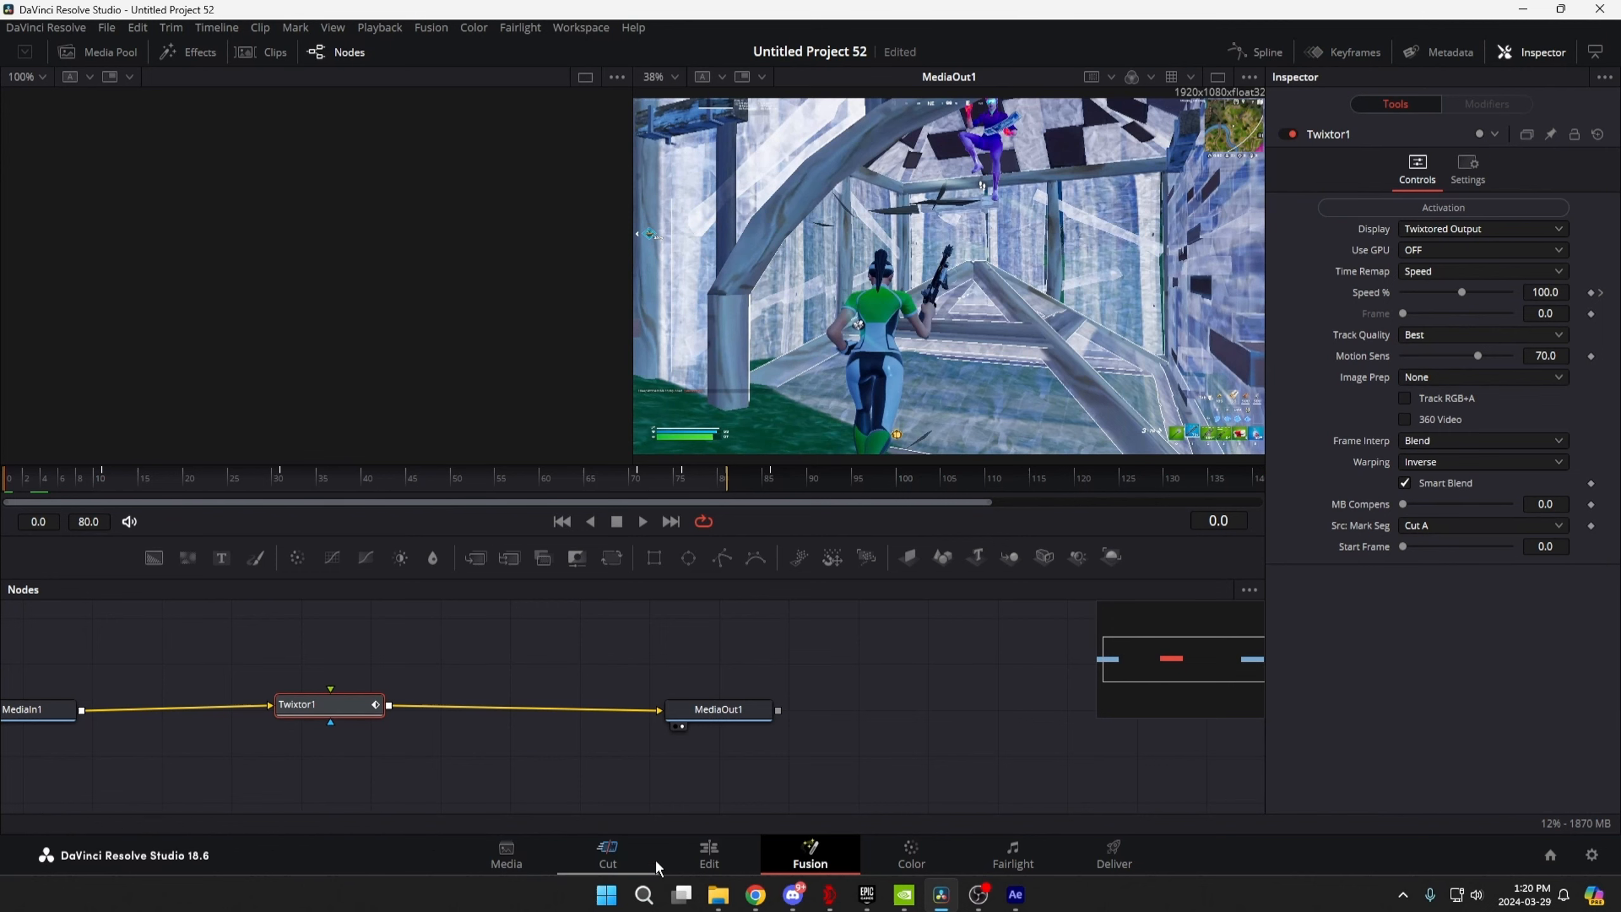
pyautogui.click(699, 849)
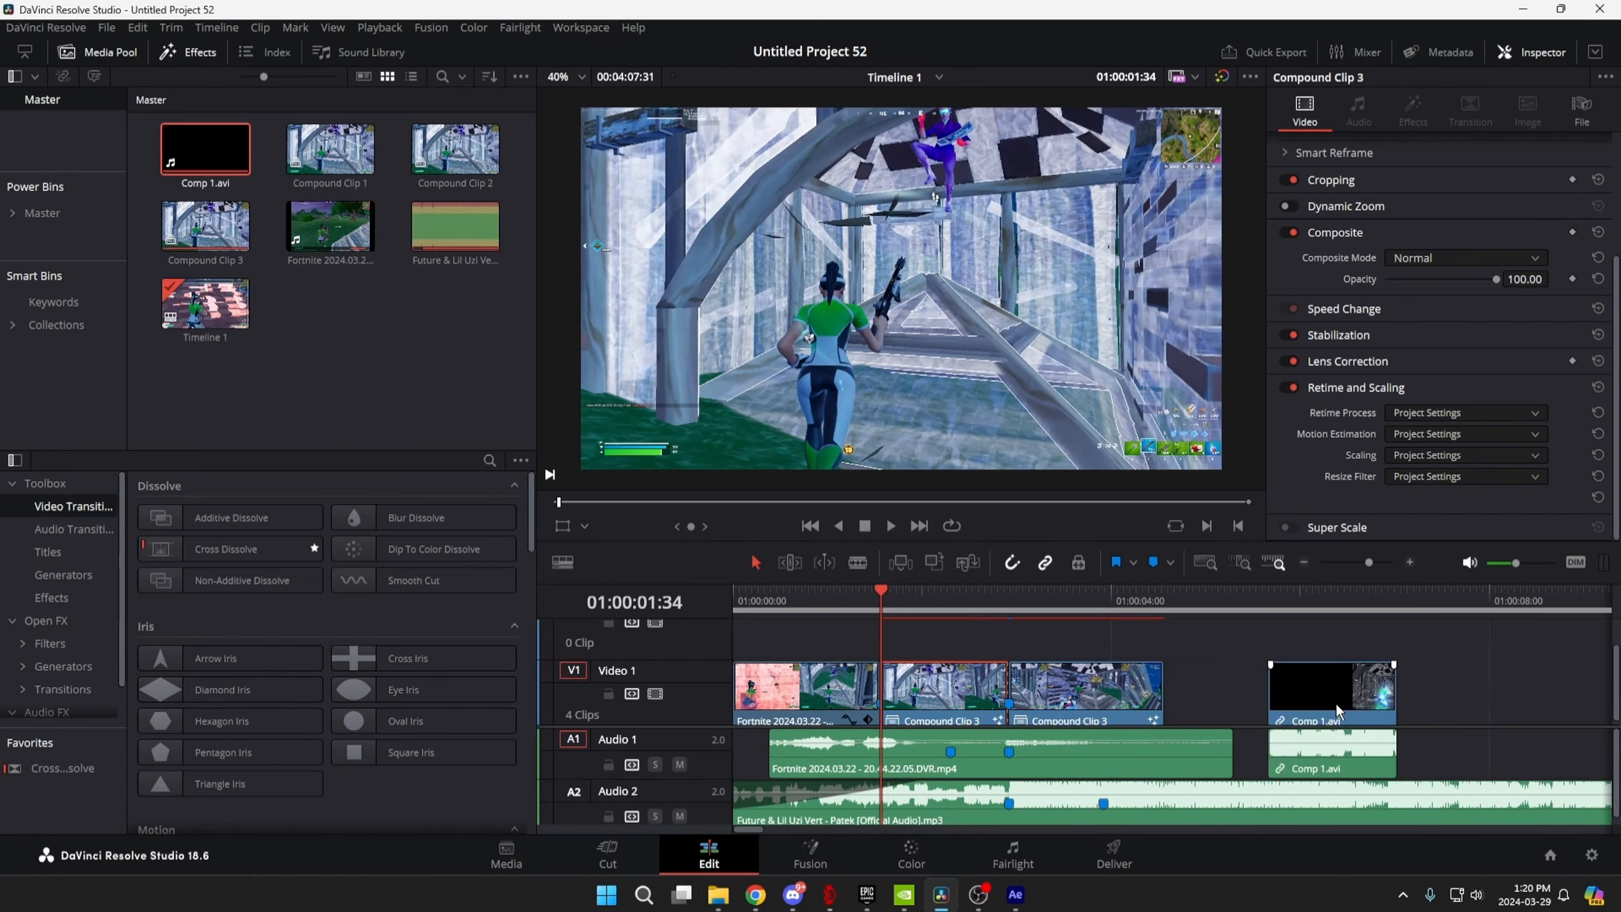
# Unlink and delete Comp 1.avi's audio, and place its video on Video 2 directly above the first Compound Clip 3 segment.
pyautogui.click(1304, 703)
pyautogui.hotkey('ctrl', 'alt', 'l')
pyautogui.click(1430, 699)
pyautogui.click(1346, 747)
pyautogui.press('Delete')
pyautogui.moveTo(1320, 703); pyautogui.dragTo(932, 638)
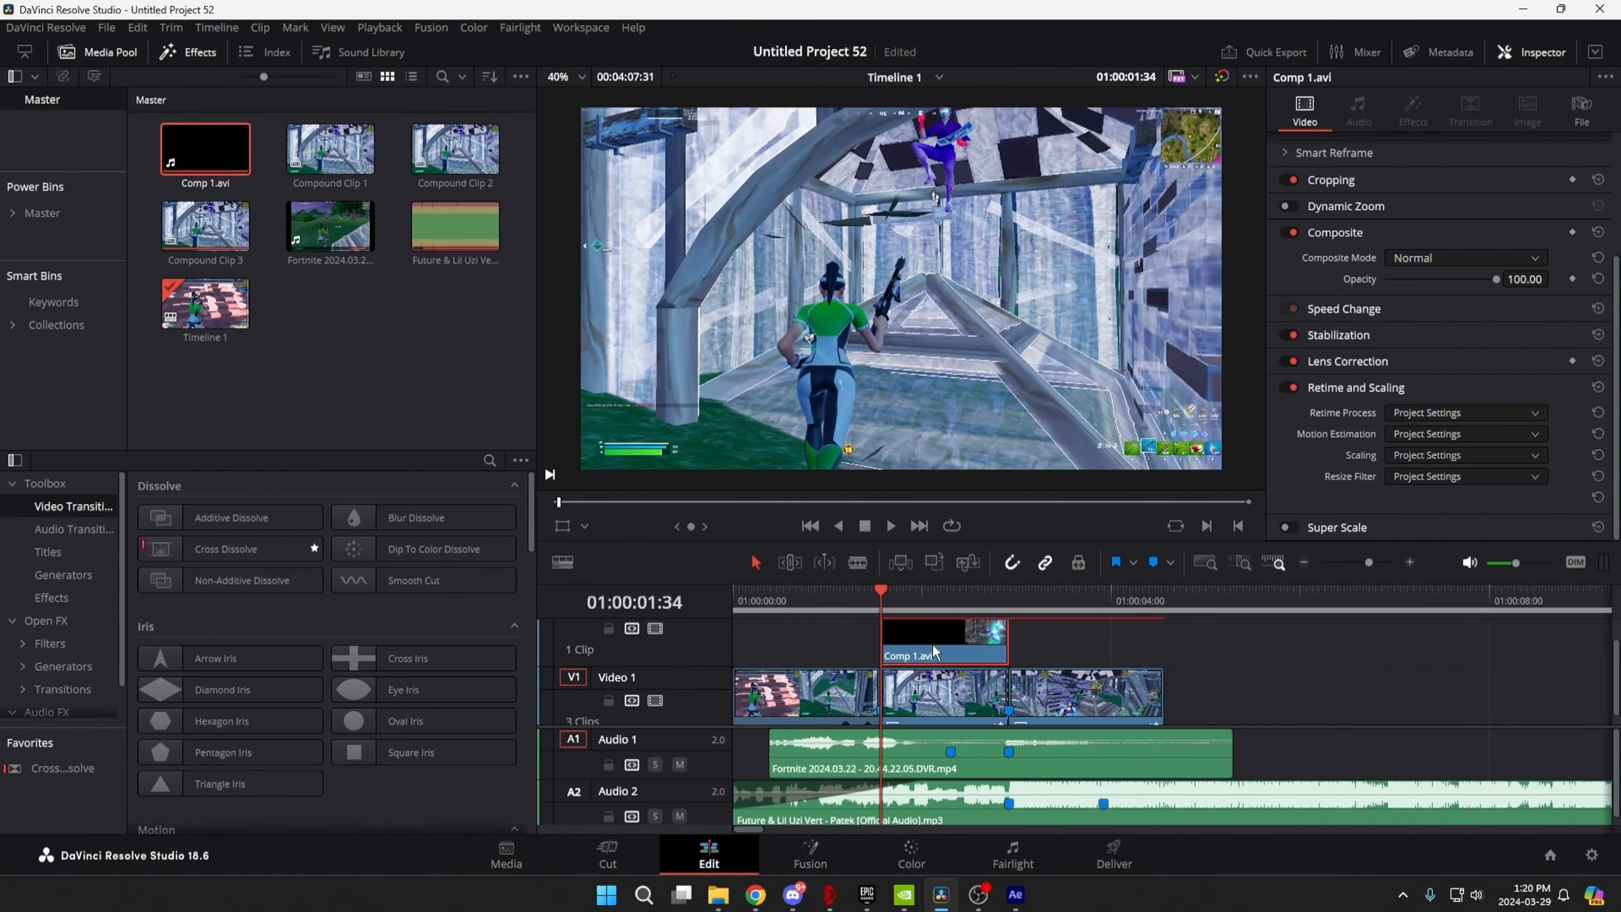
# Trim the end of the first Compound Clip 3 segment so it covers only the start of Comp 1.avi, and preview the overlay at Marker 2.
pyautogui.click(975, 695)
pyautogui.scroll(2, 975, 696)
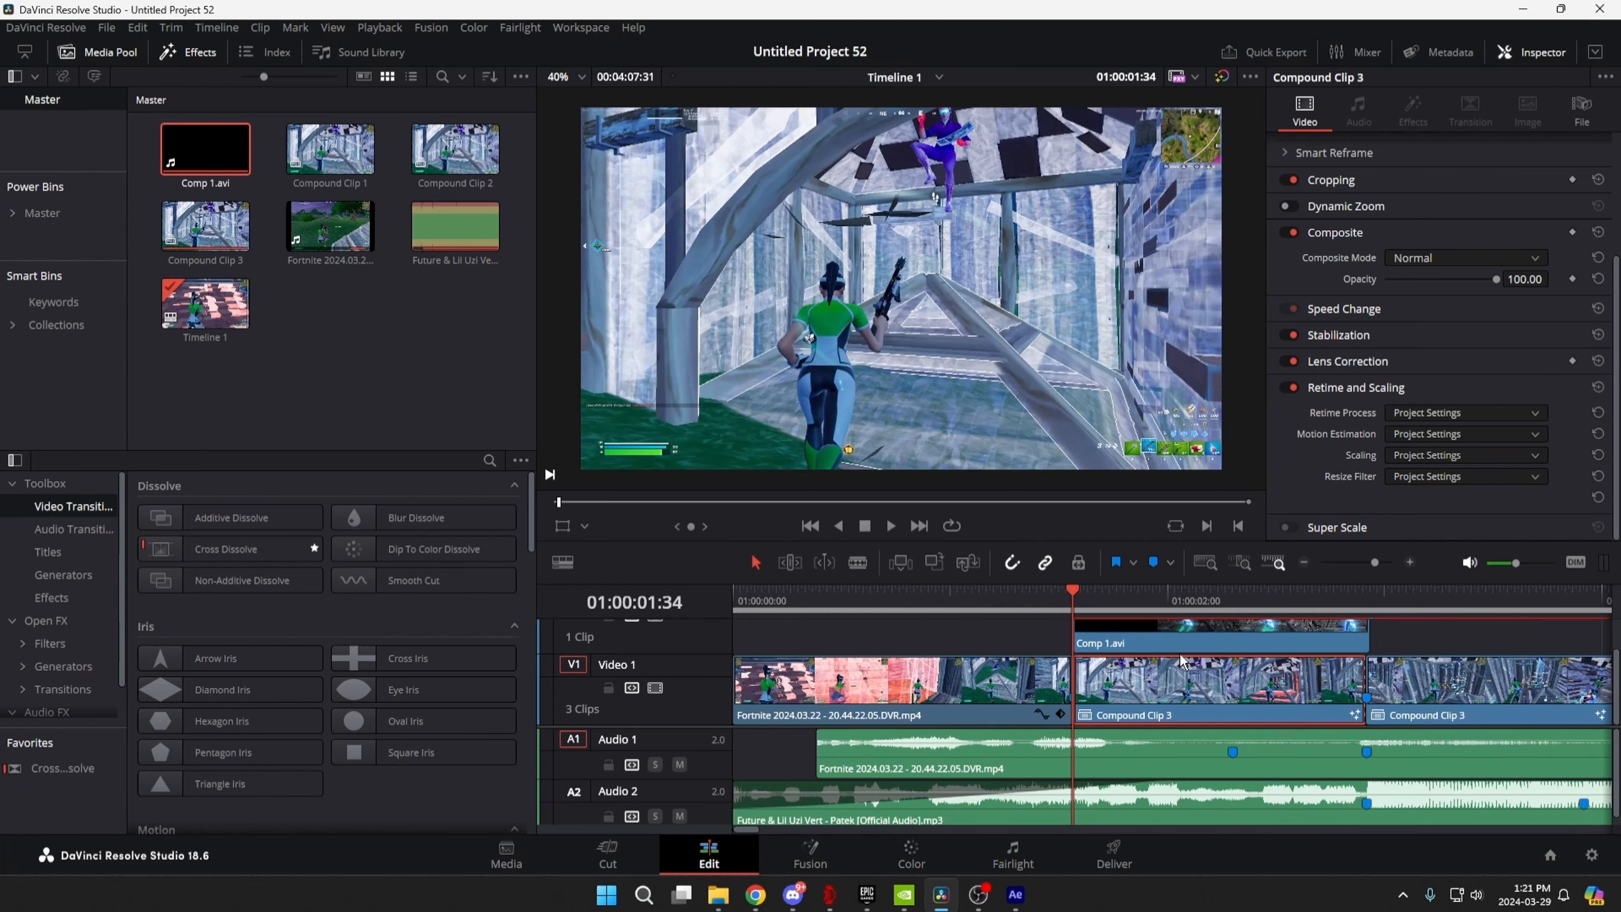
pyautogui.moveTo(1356, 679); pyautogui.dragTo(1081, 664)
pyautogui.click(1151, 700)
pyautogui.click(1106, 695)
pyautogui.scroll(2, 1125, 699)
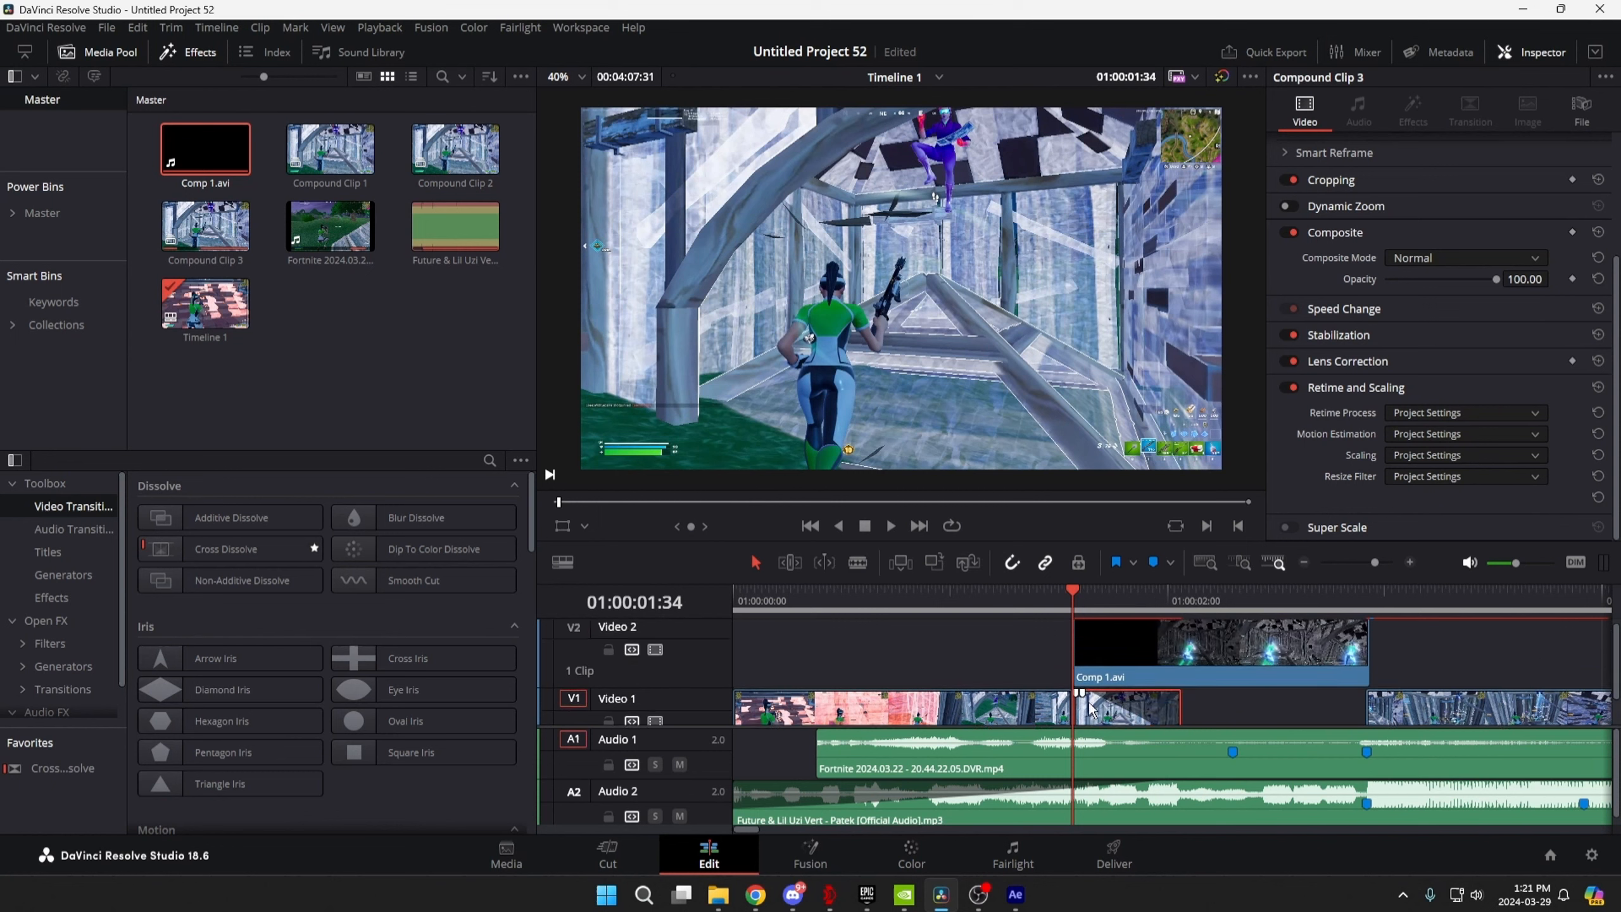
pyautogui.scroll(-2, 1125, 699)
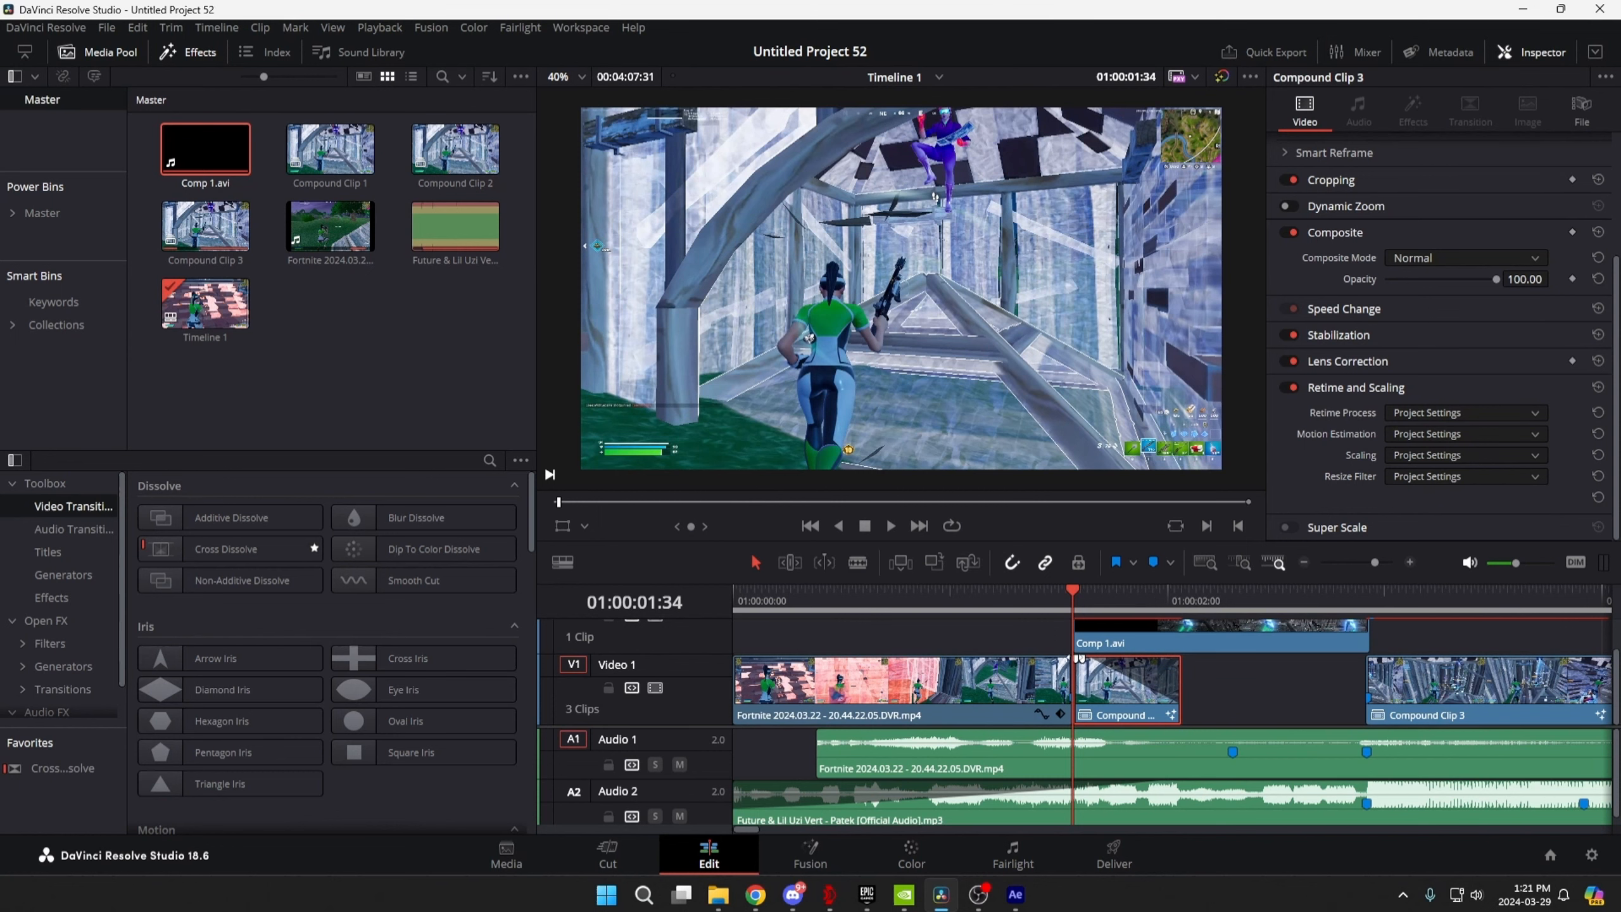
pyautogui.scroll(-3, 983, 677)
pyautogui.moveTo(973, 603); pyautogui.dragTo(992, 603)
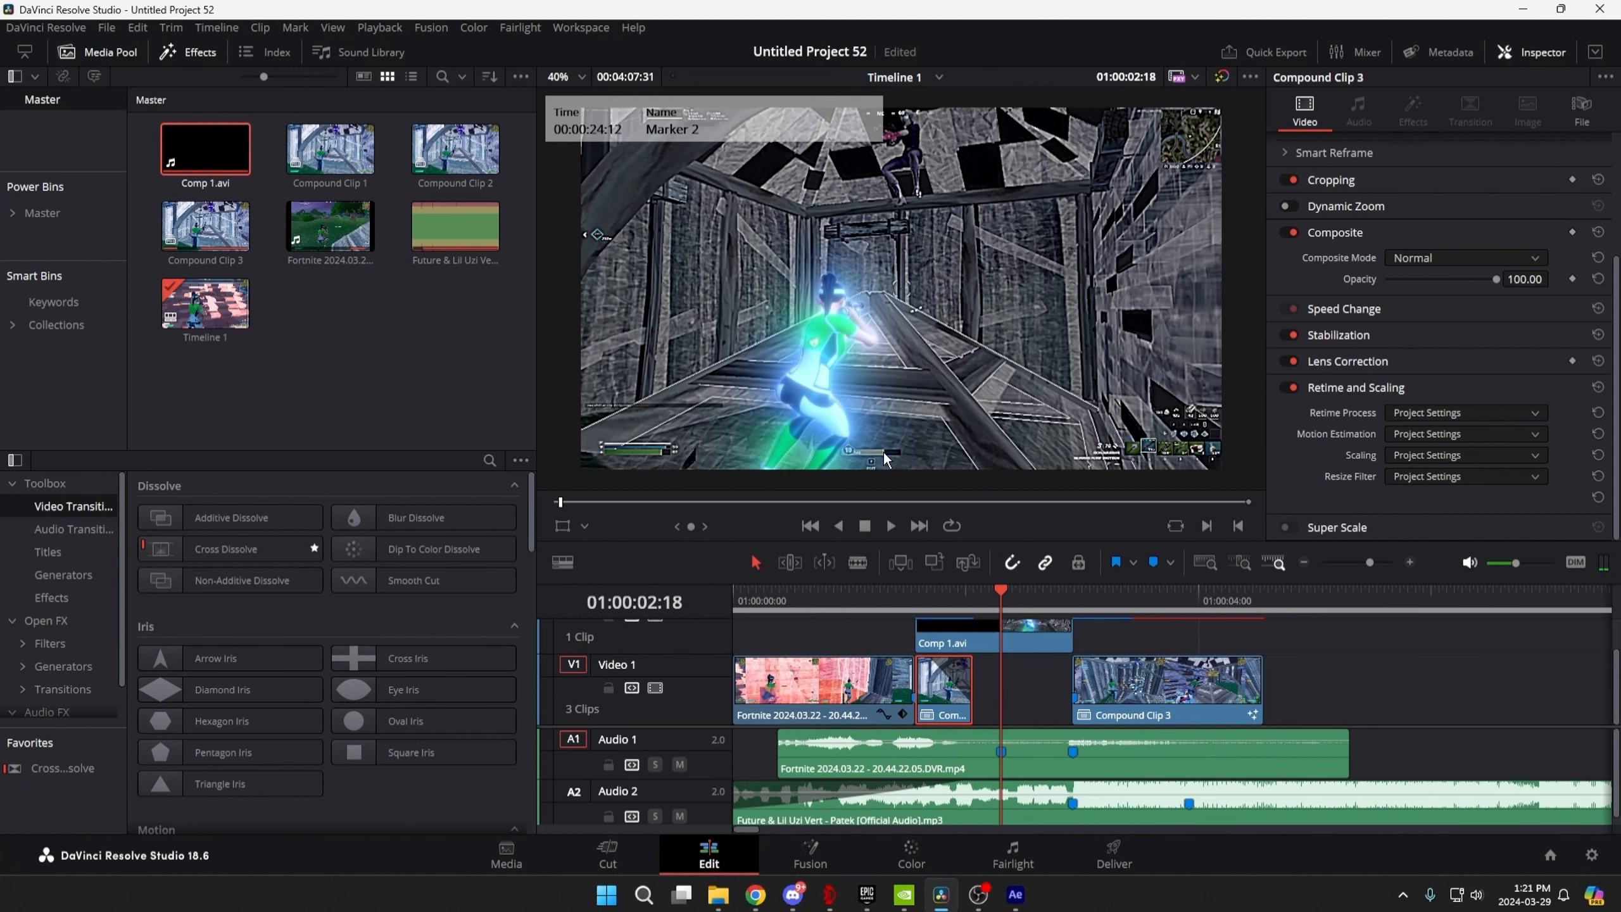
pyautogui.scroll(1, 1084, 696)
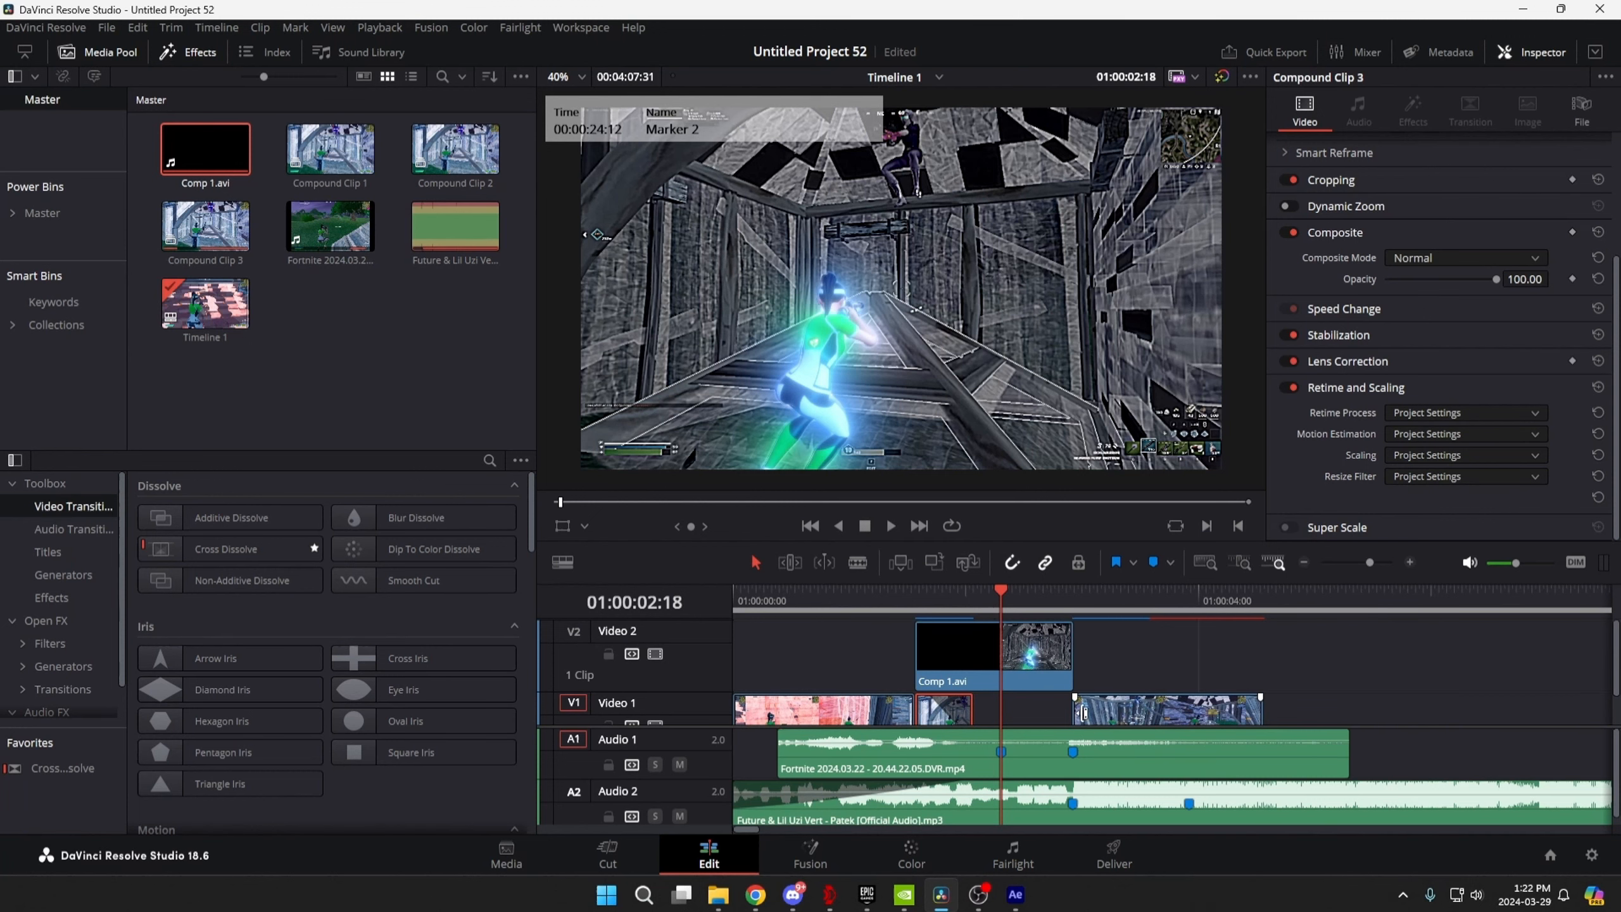
# Add an adjustment clip on Video 3 above Comp 1.avi, split it at Marker 1 and remove the excess part.
pyautogui.click(1073, 602)
pyautogui.click(51, 598)
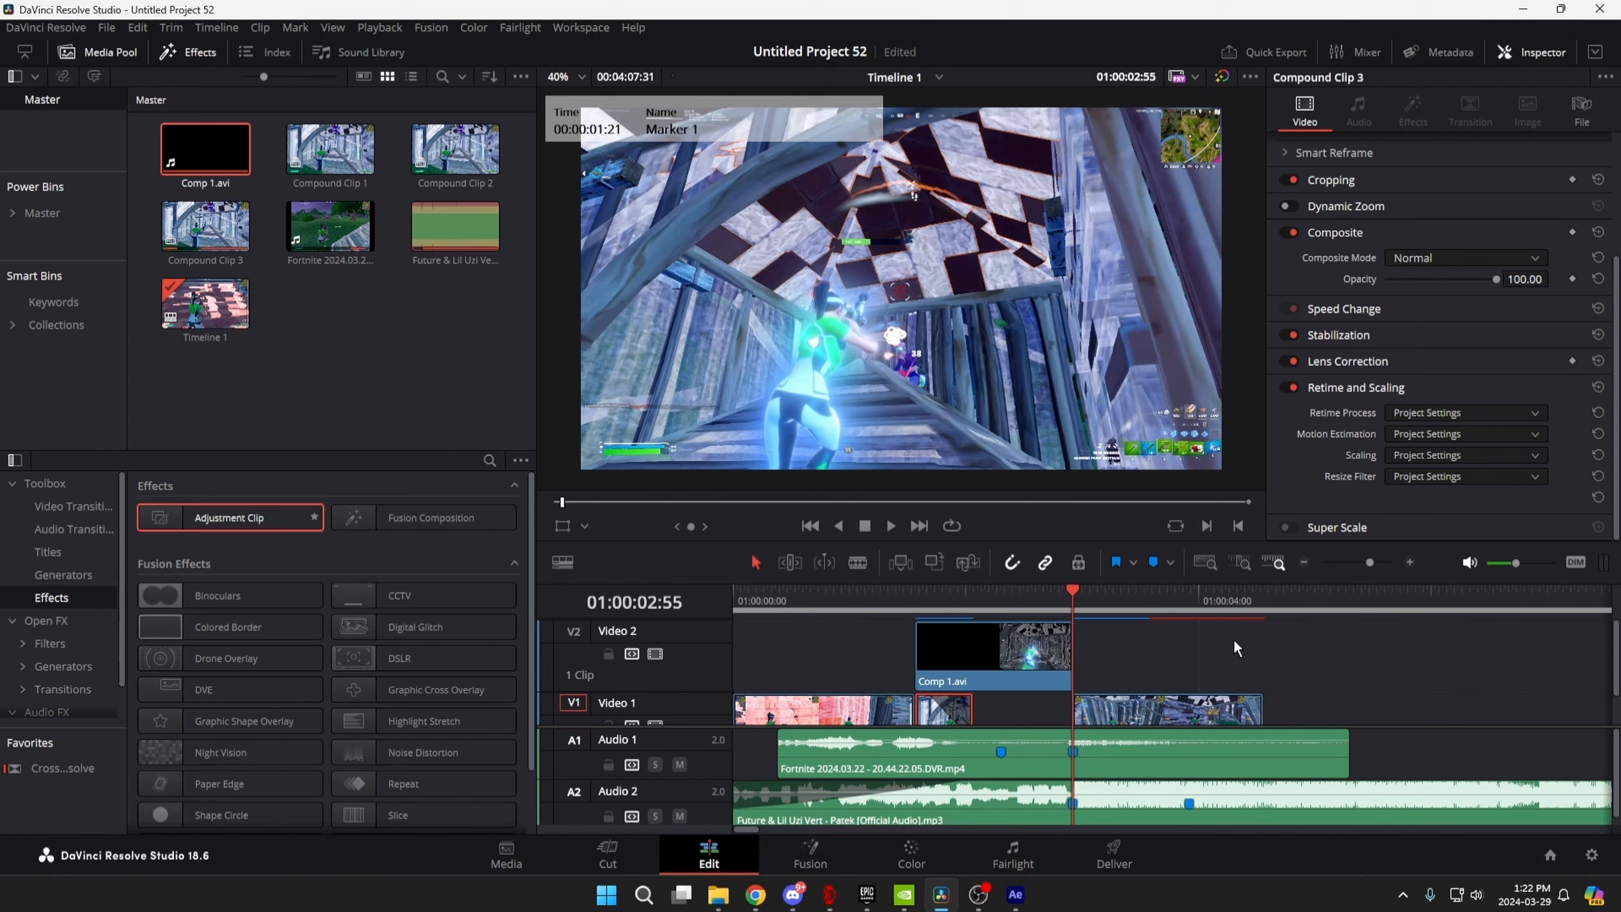
pyautogui.moveTo(1233, 639); pyautogui.dragTo(932, 679)
pyautogui.scroll(-1, 967, 666)
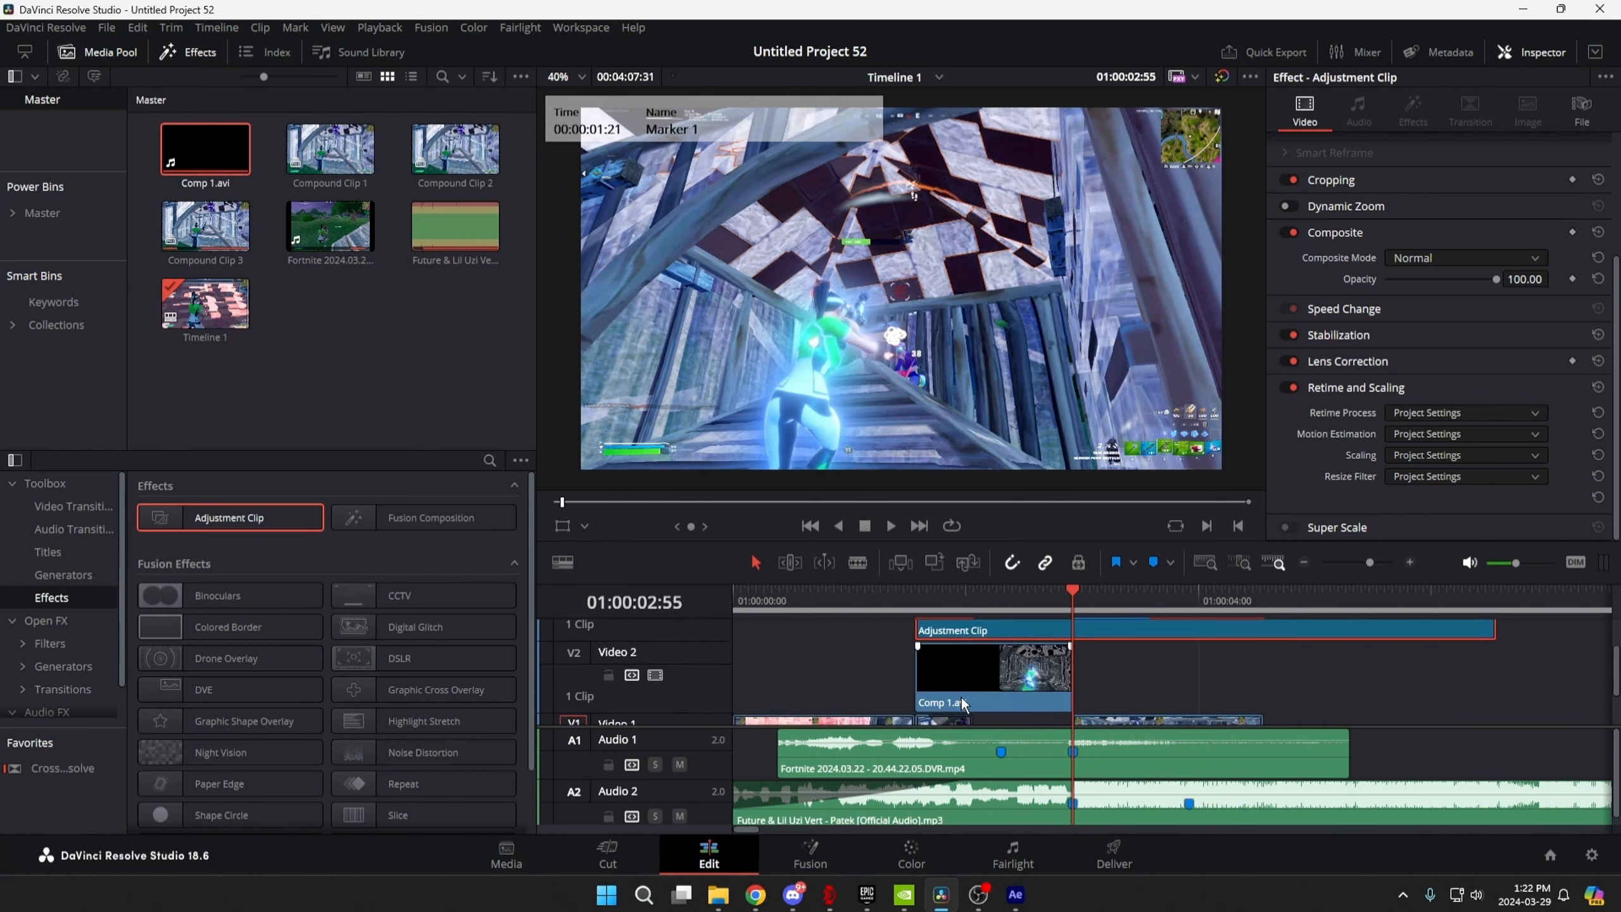
pyautogui.scroll(2, 961, 696)
pyautogui.hotkey('ctrl', 'b')
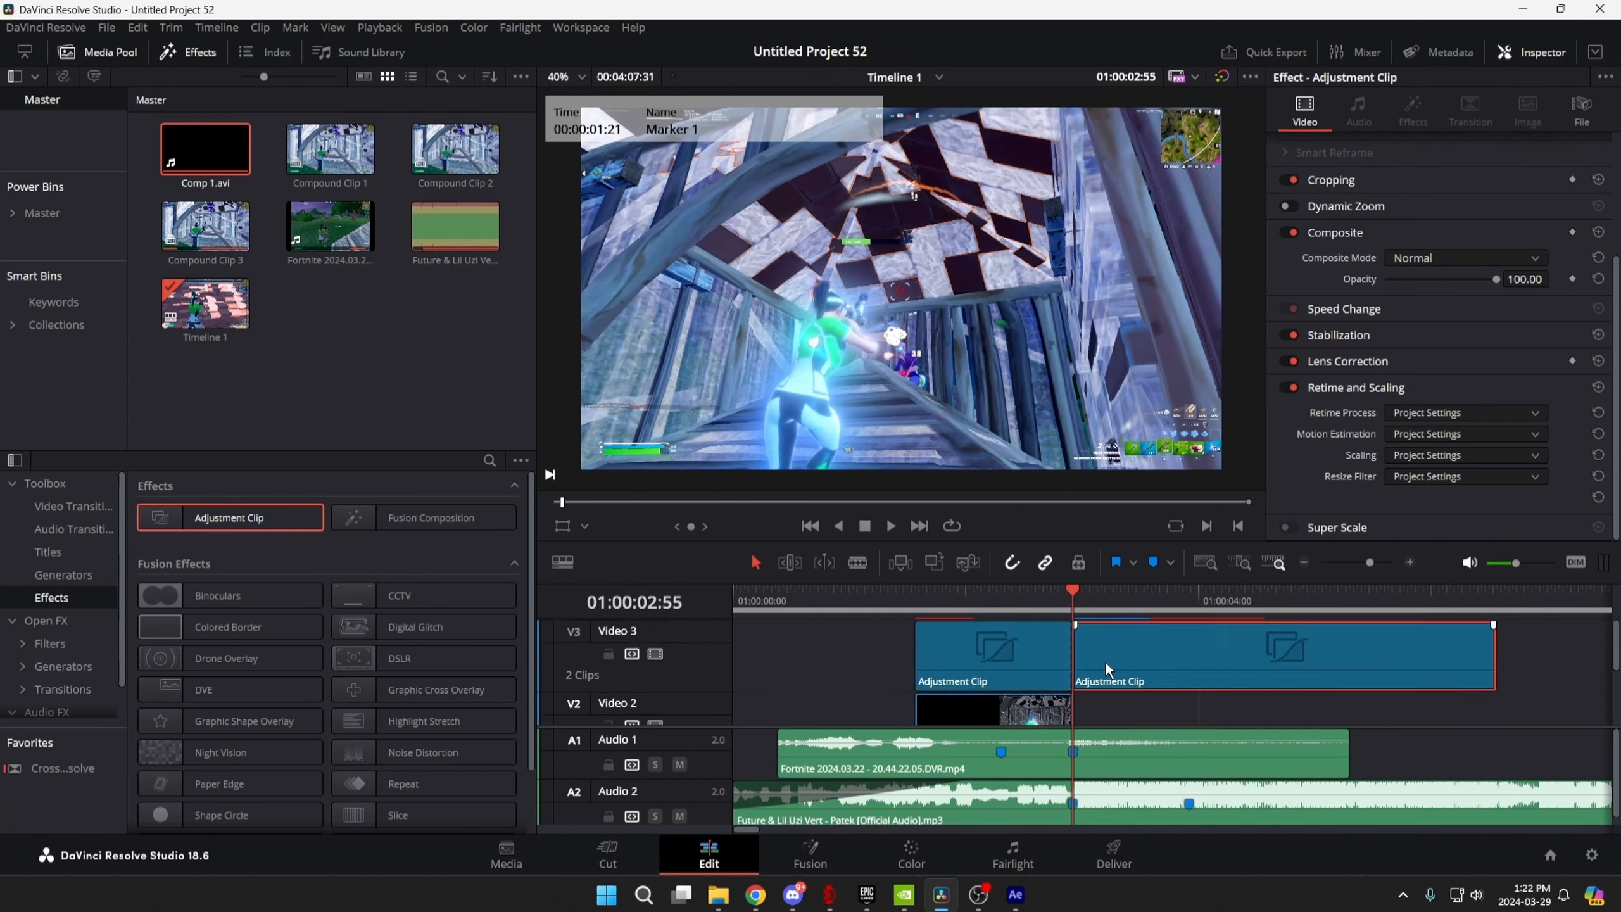
pyautogui.rightClick(1112, 661)
pyautogui.click(1024, 586)
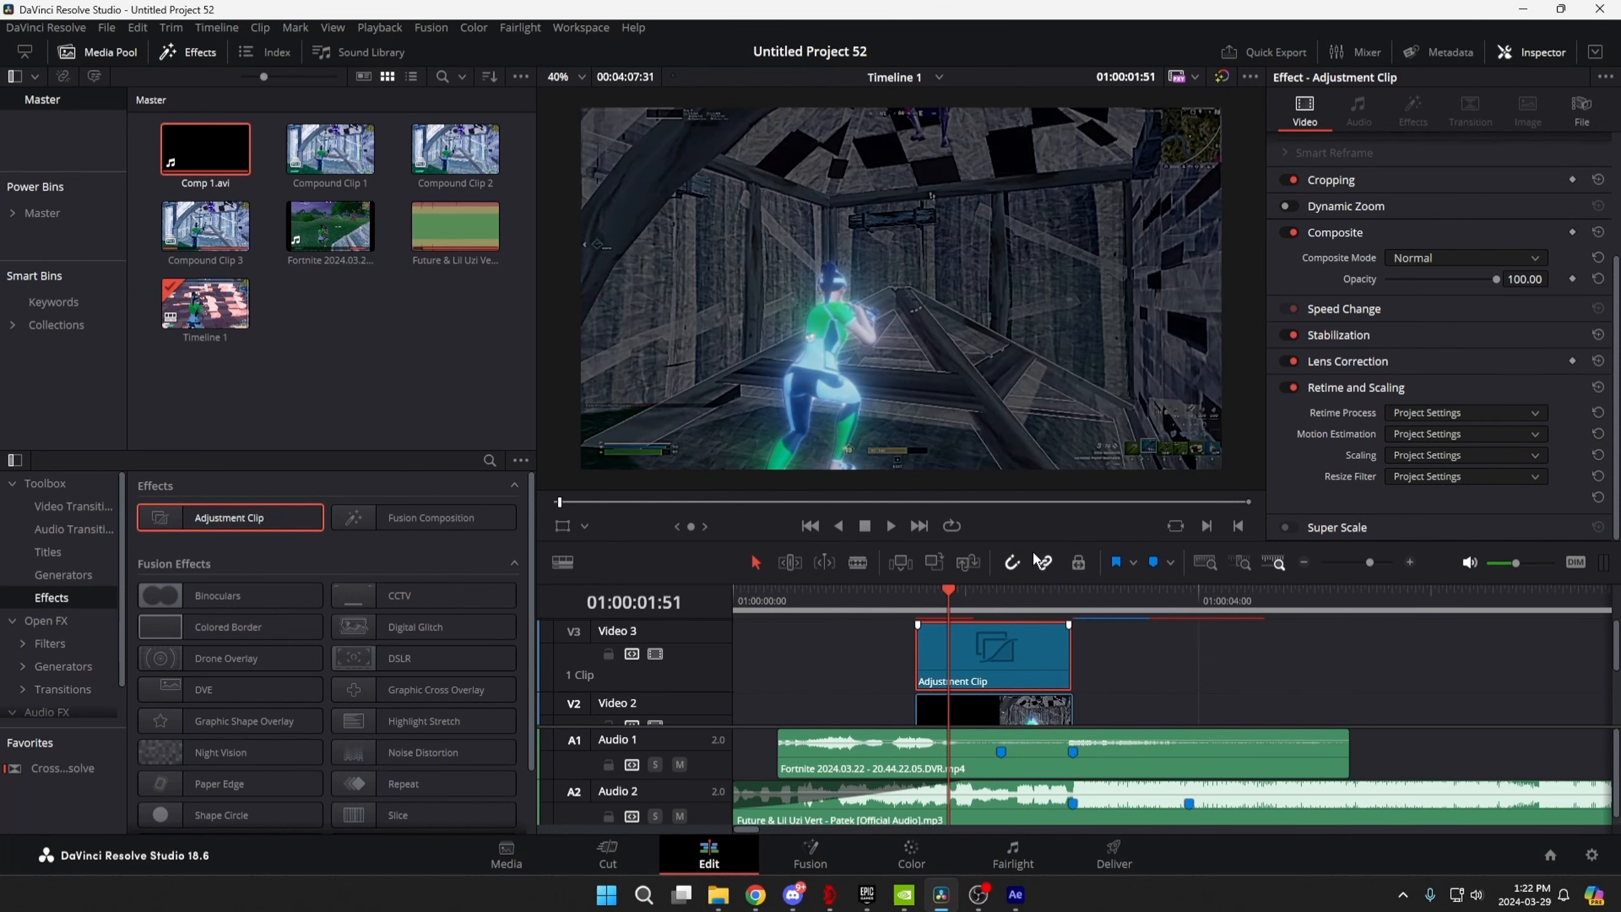
# Load an effect preset into the adjustment clip's Fusion composition and preview the clip at Marker 2 in the Edit page.
pyautogui.click(805, 852)
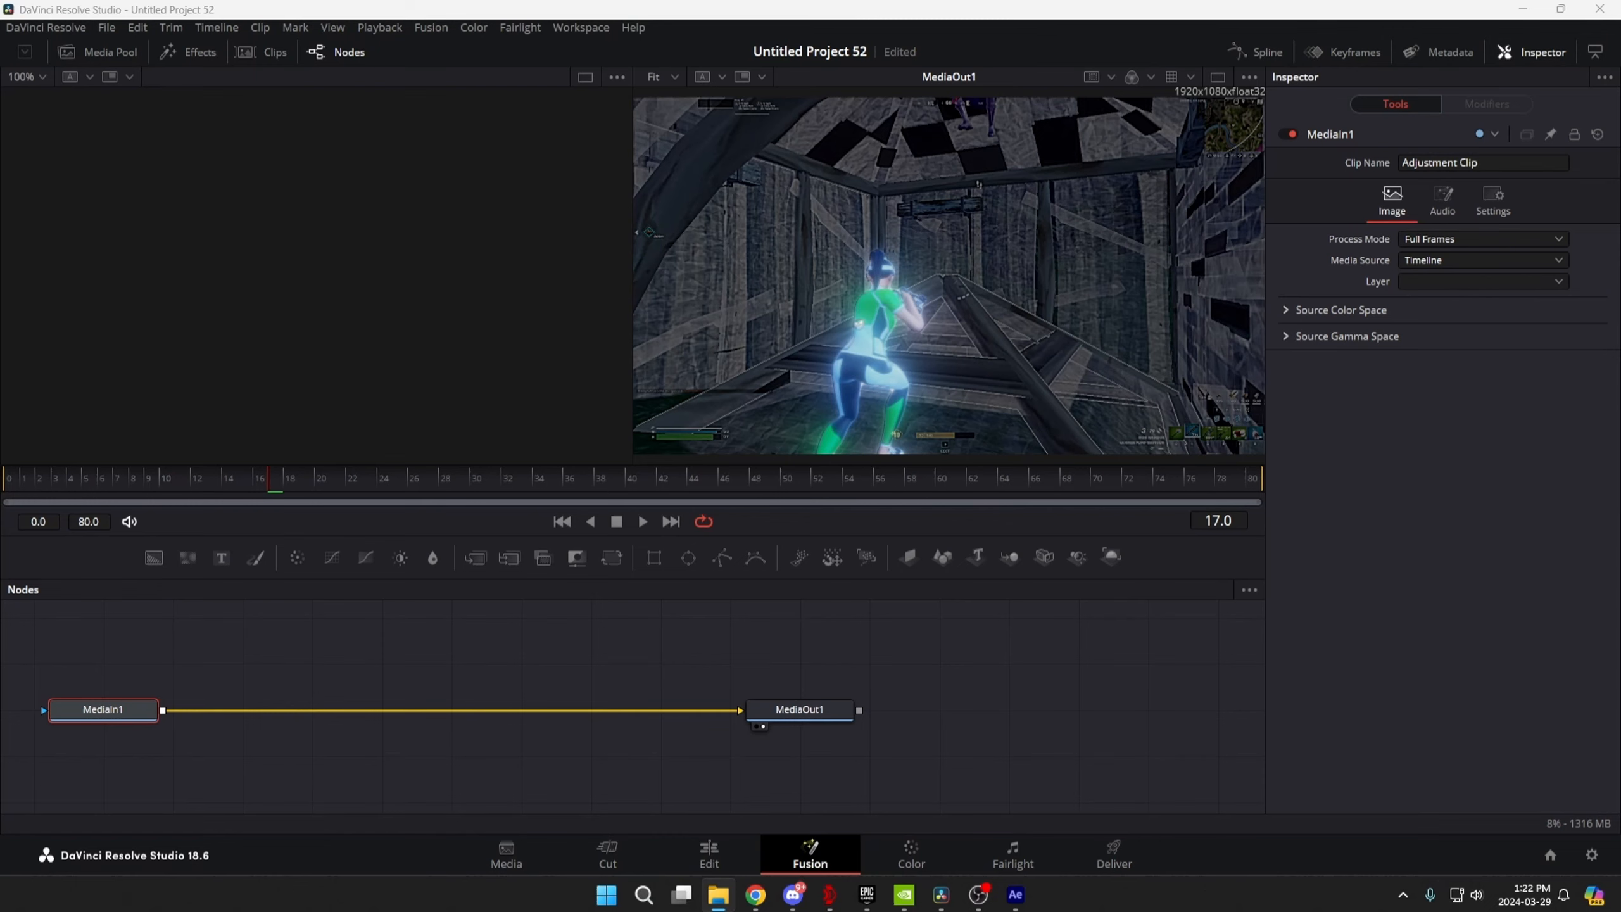
pyautogui.moveTo(405, 644); pyautogui.dragTo(460, 678)
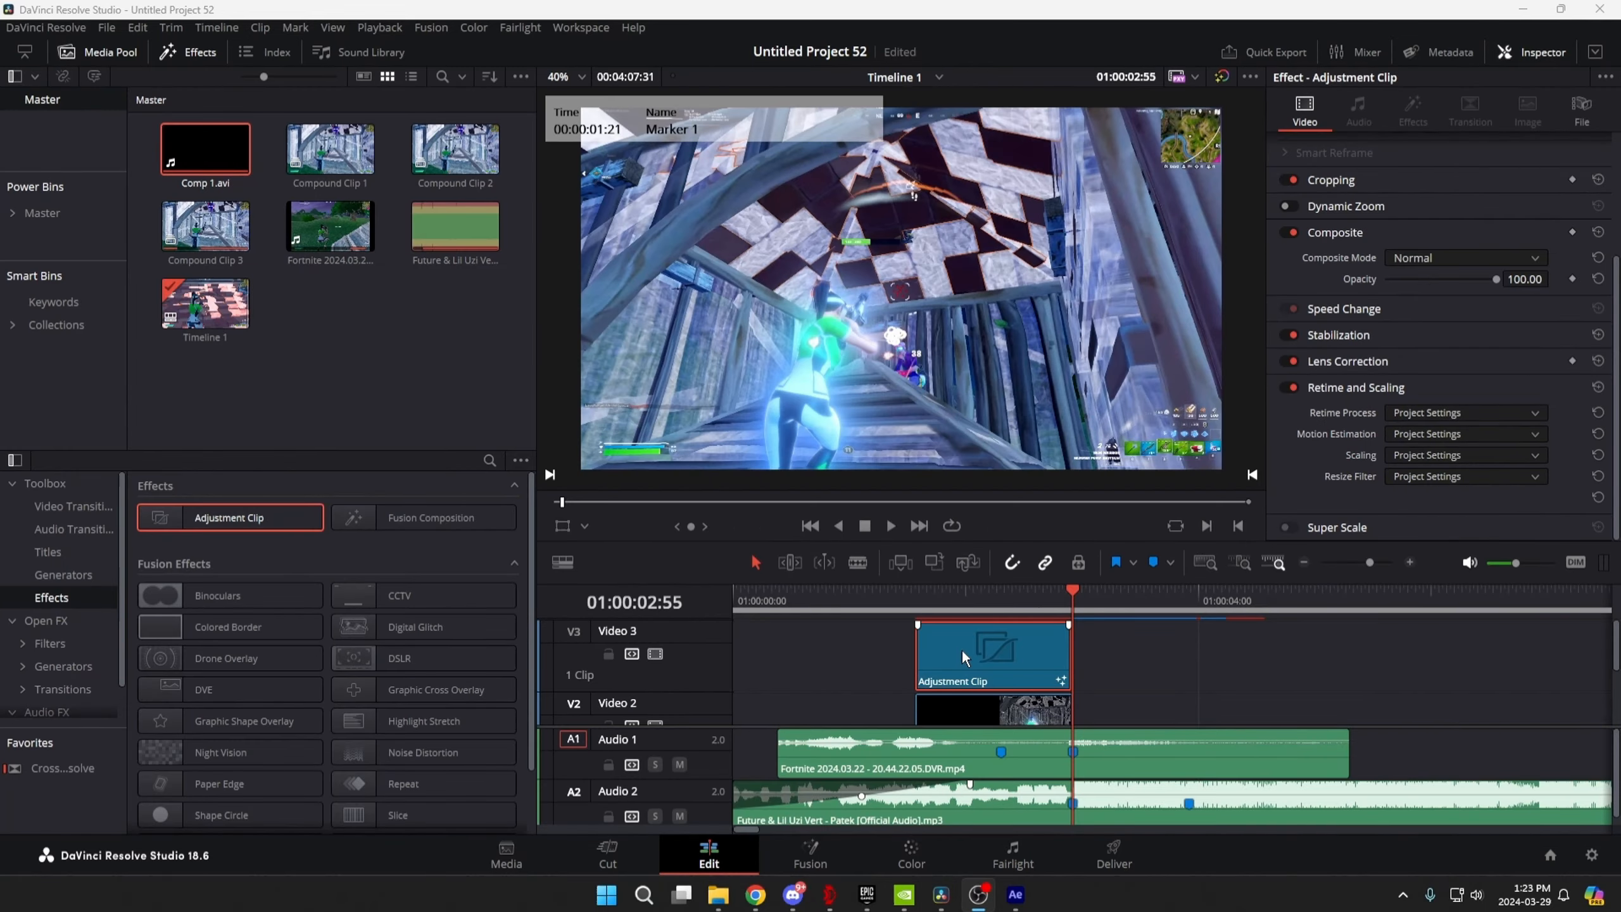
pyautogui.click(1002, 600)
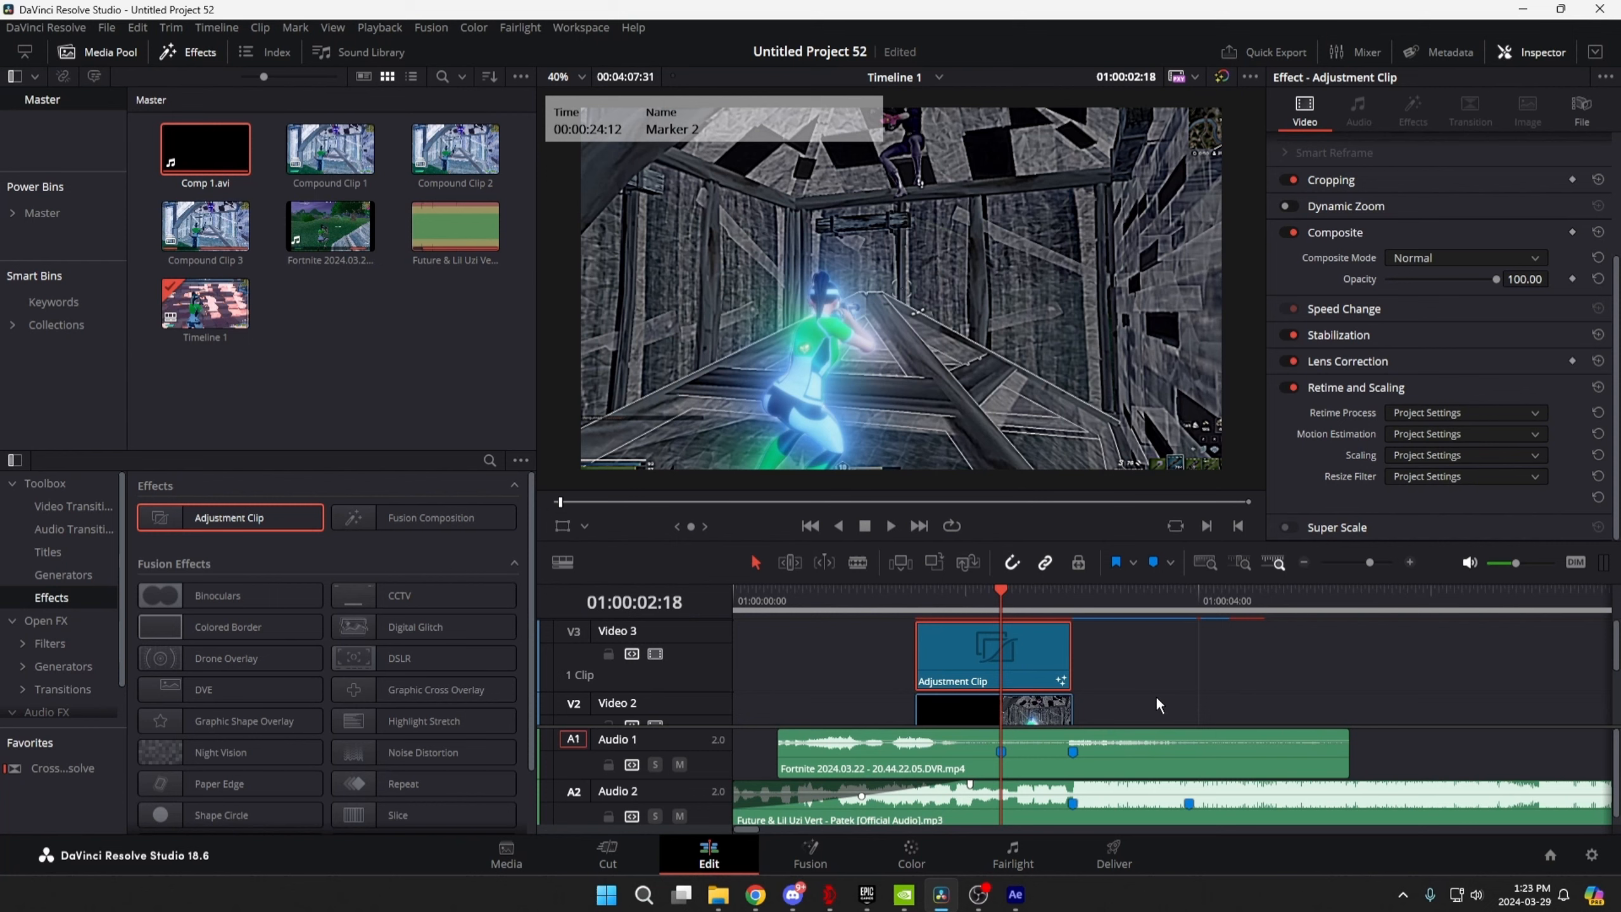
# Add an adjustment clip on Video 2 over the second Compound Clip 3 segment, trimmed to its length, and open it in the Fusion page.
pyautogui.click(1075, 604)
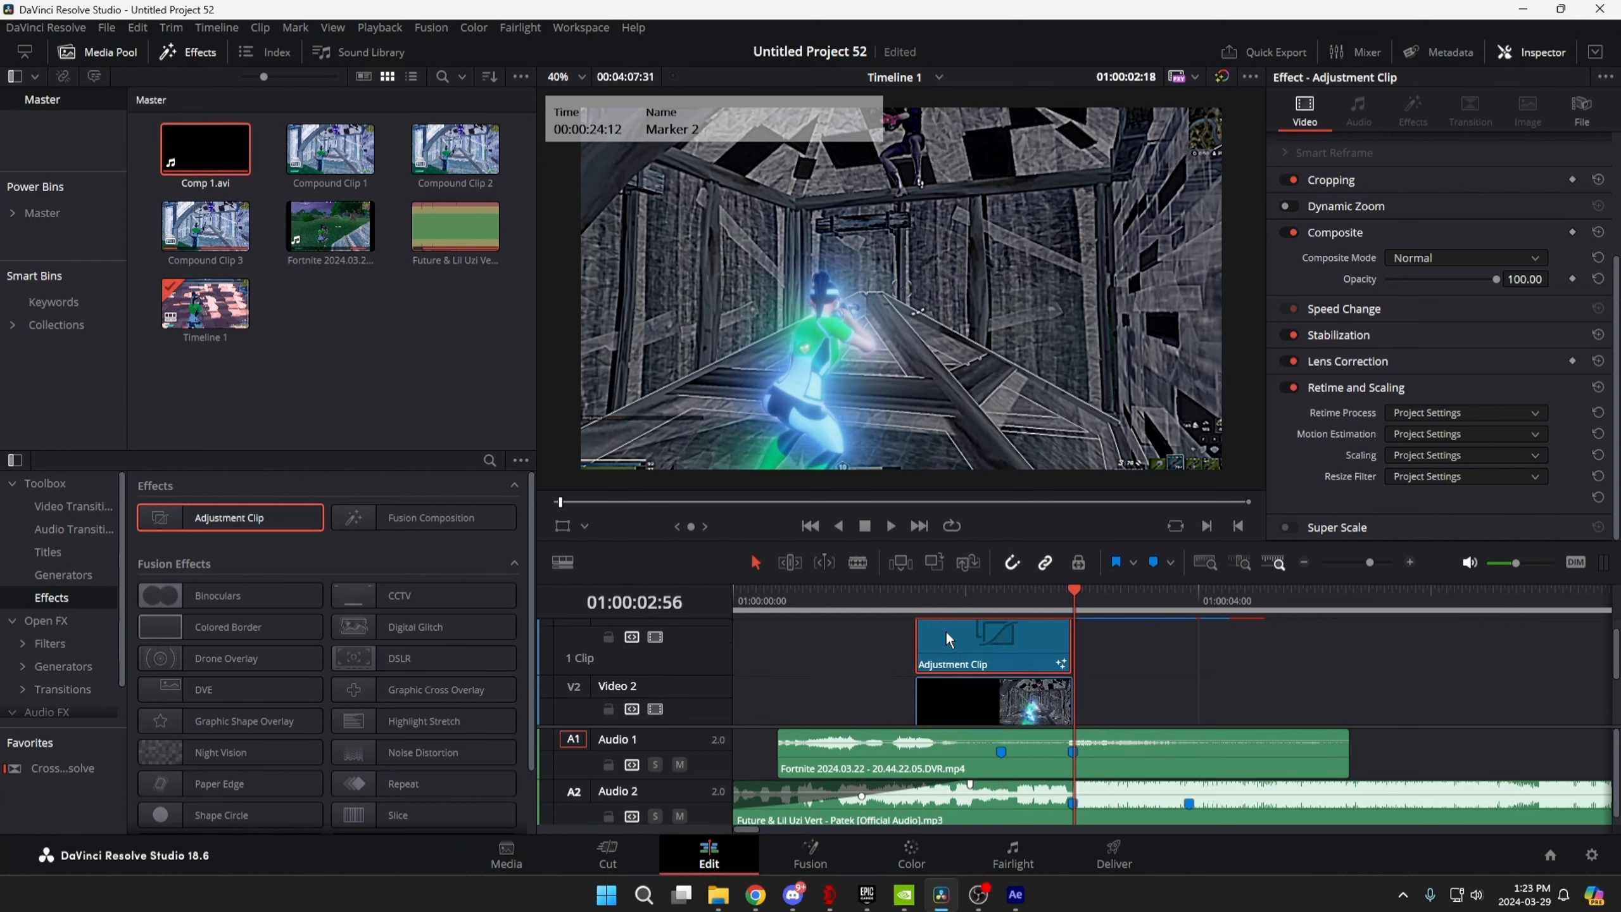
pyautogui.scroll(-3, 1028, 654)
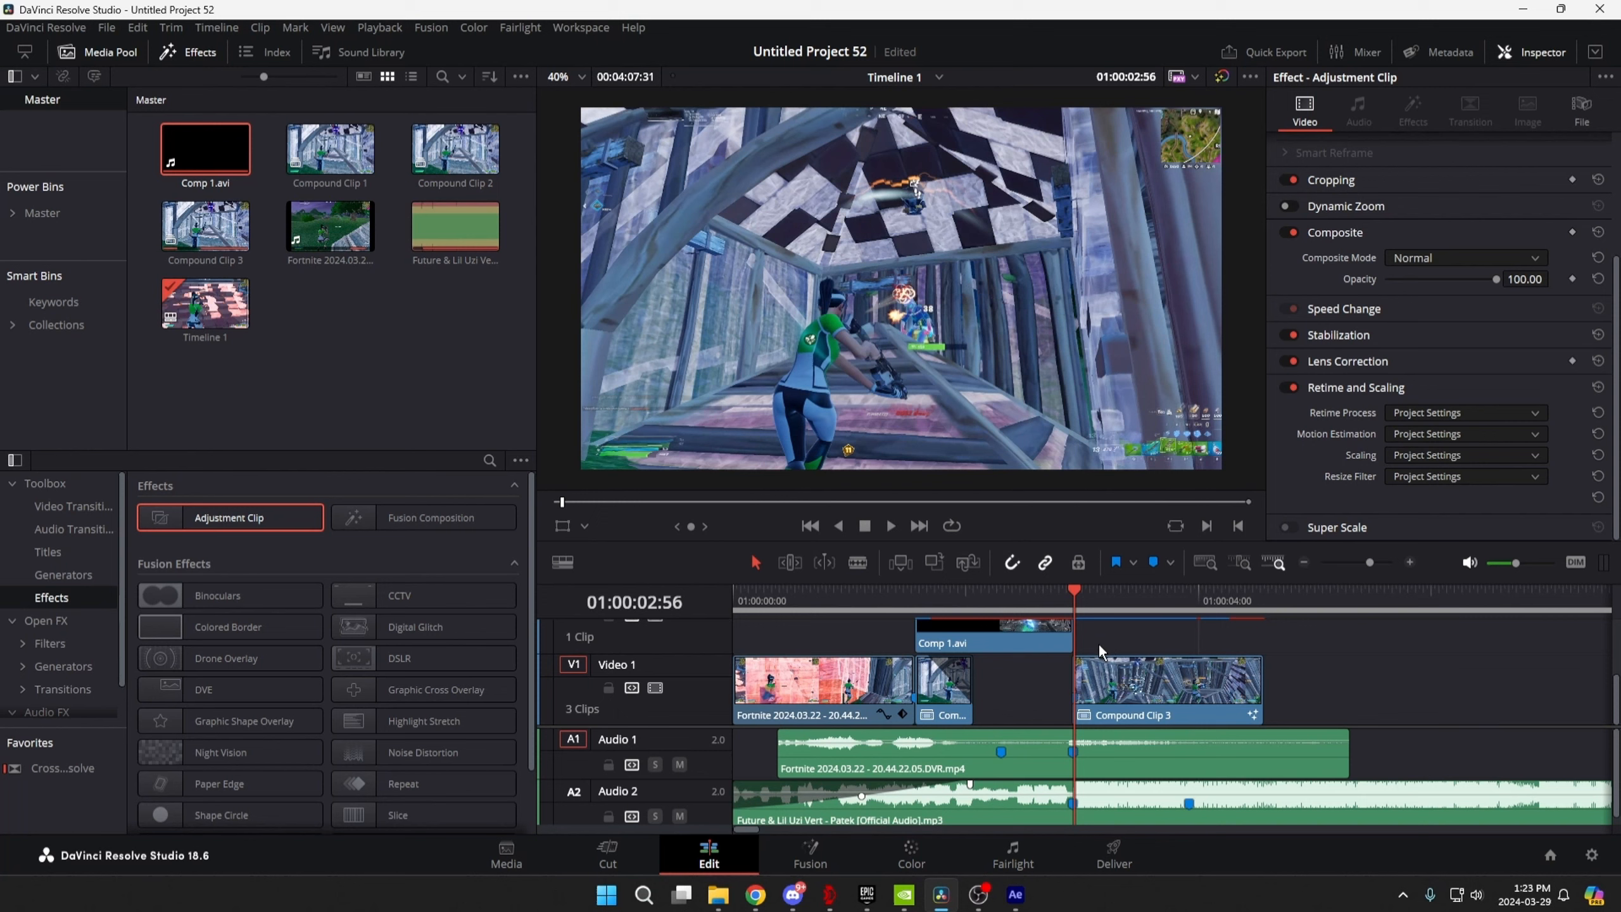
pyautogui.click(1070, 595)
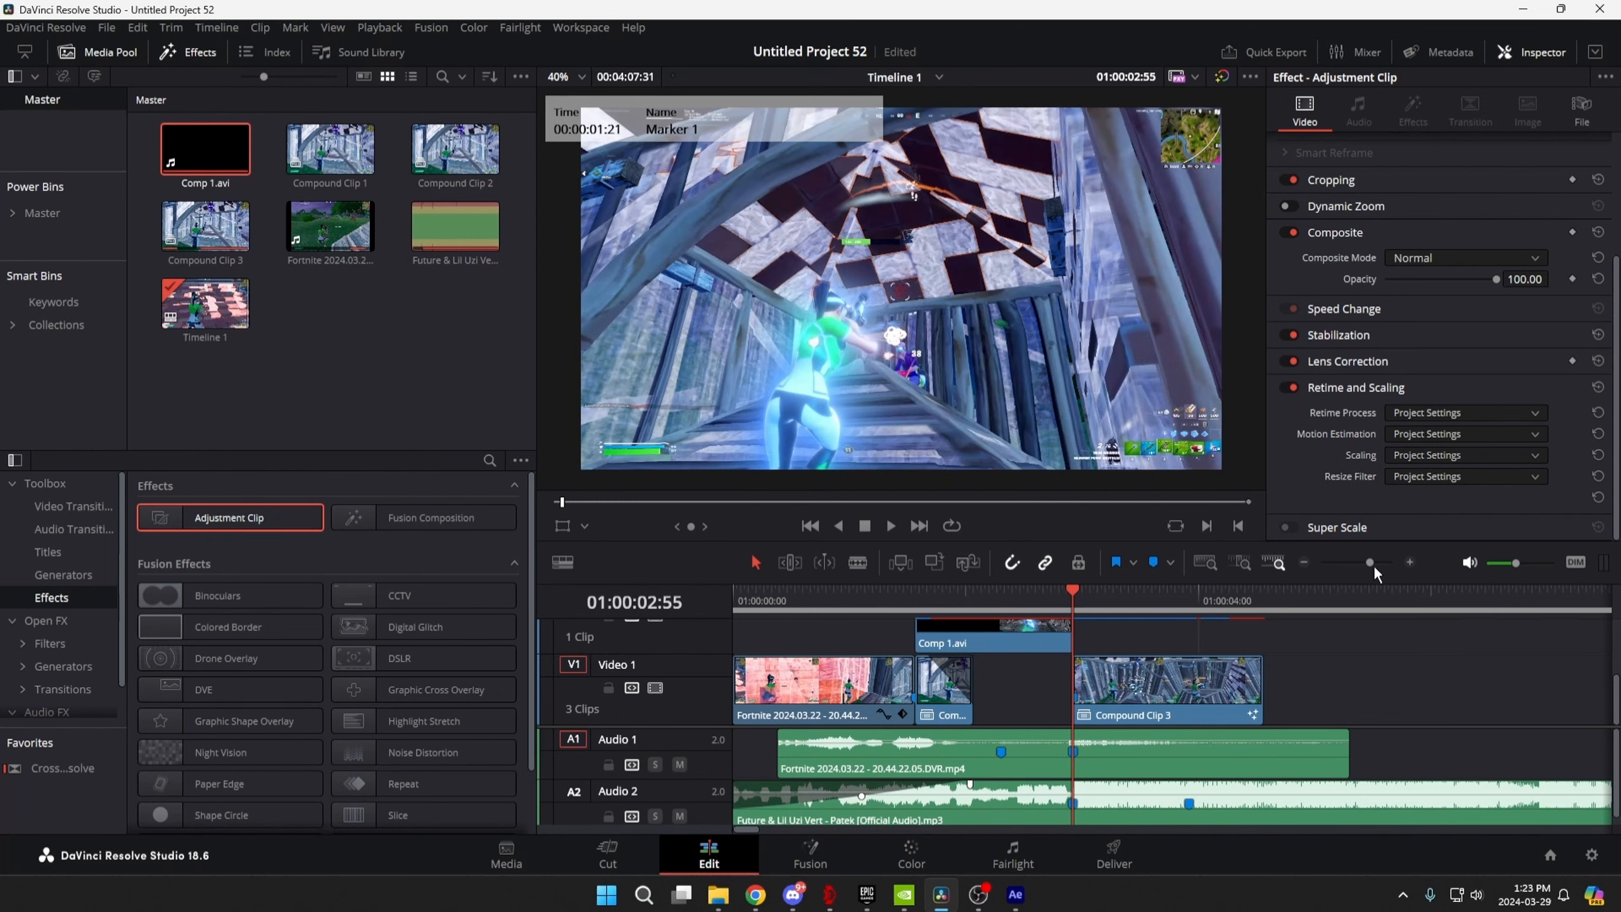
pyautogui.scroll(1, 1070, 684)
pyautogui.scroll(2, 1070, 684)
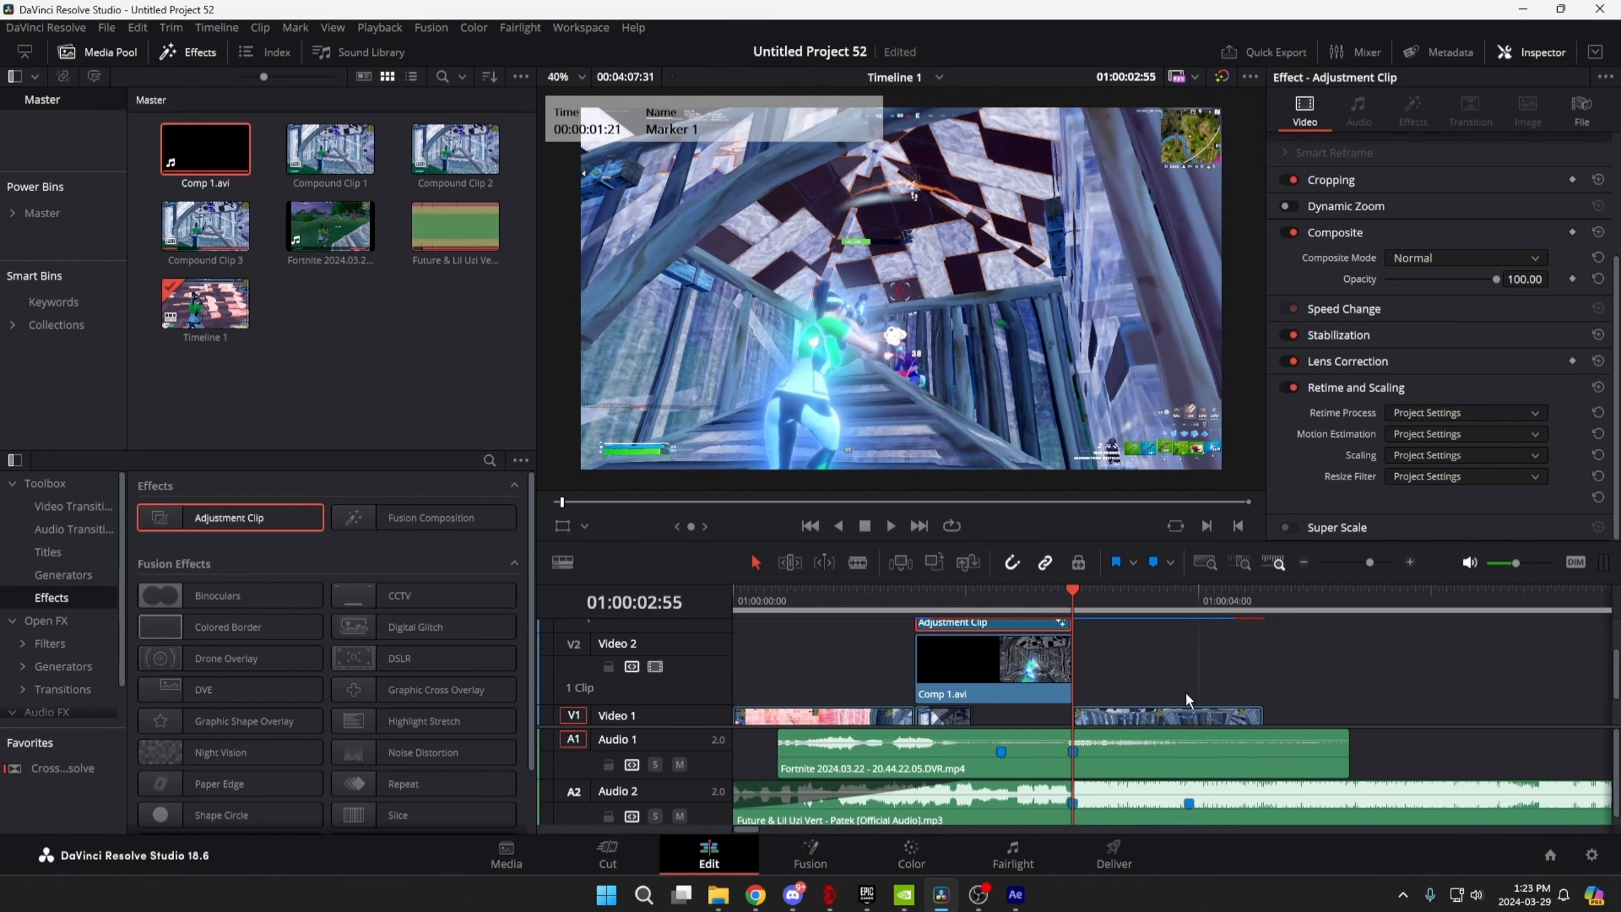
pyautogui.rightClick(1102, 662)
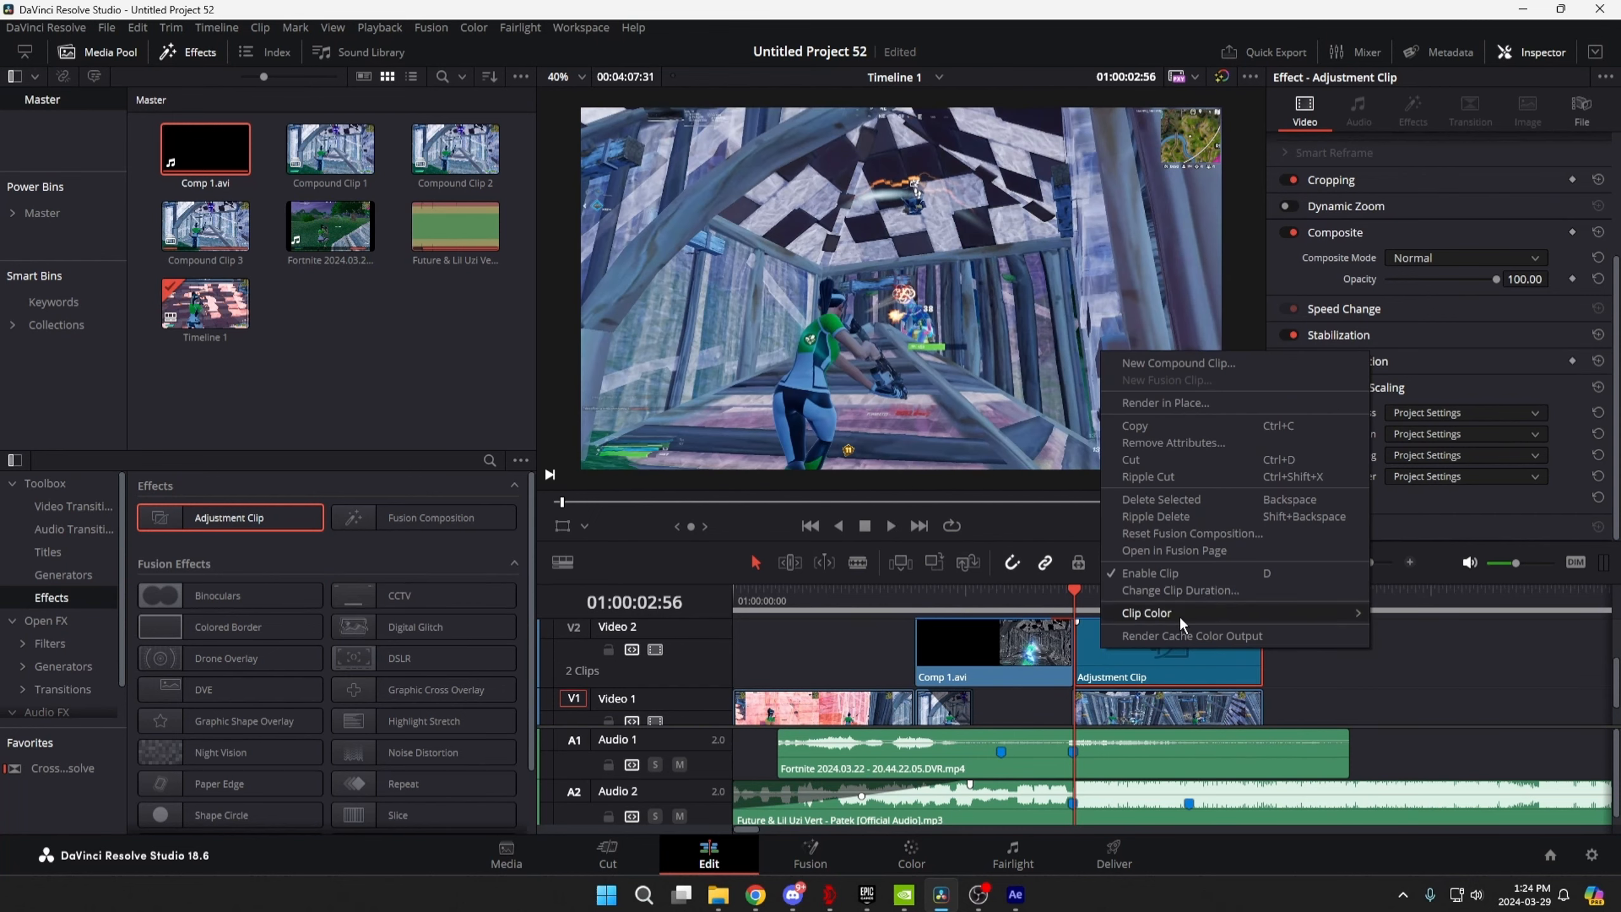
pyautogui.click(1223, 552)
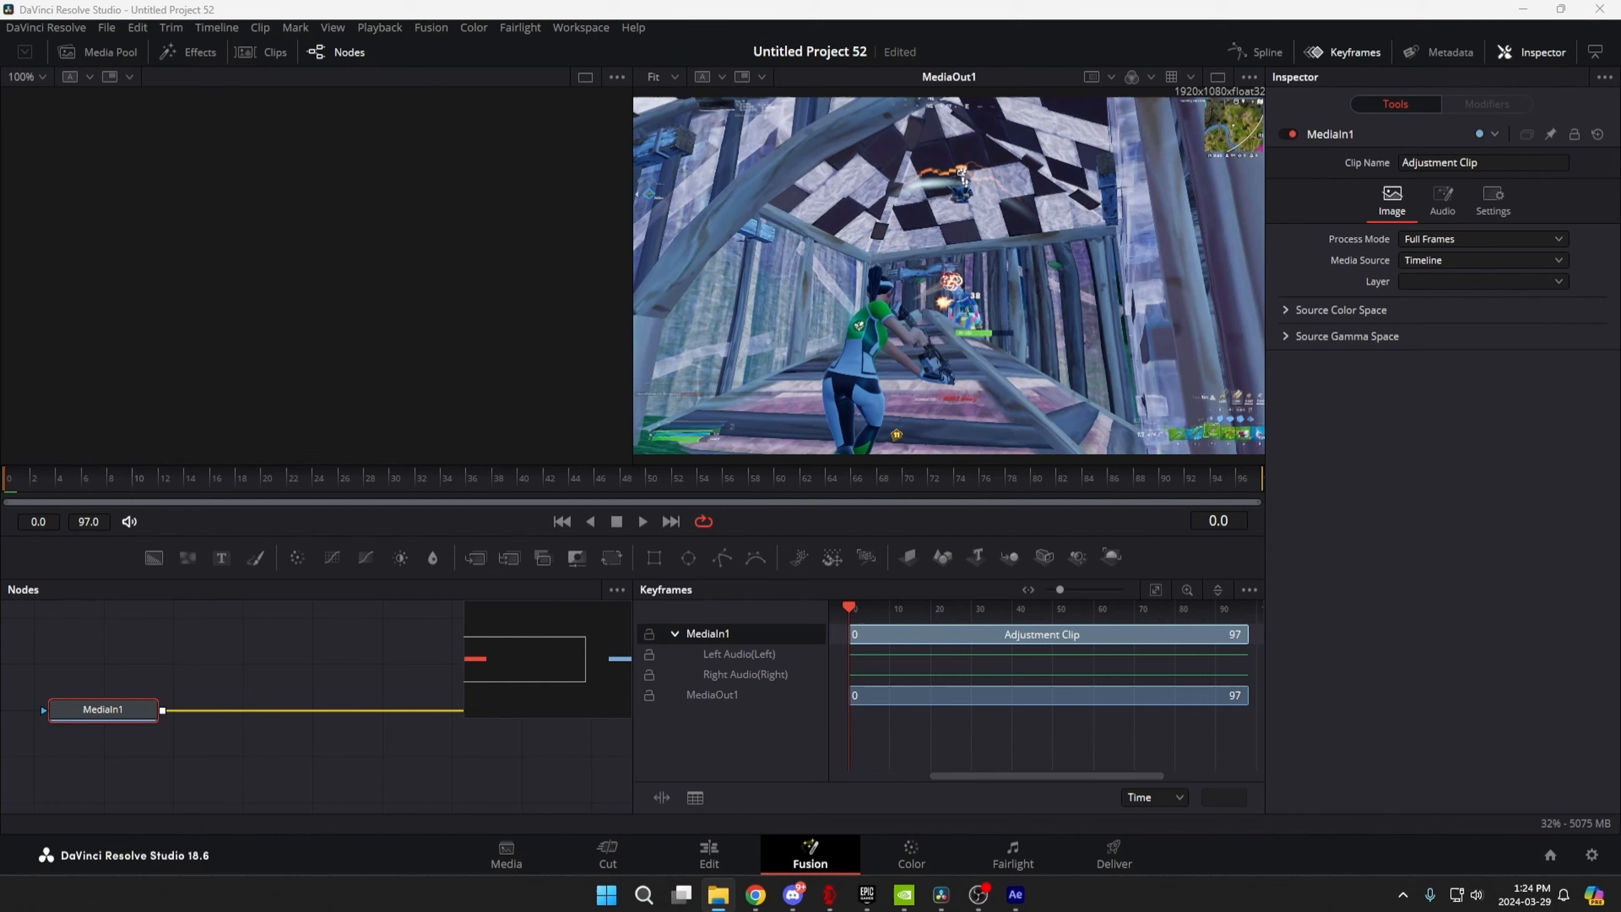
# Load the effects preset with uniVHS, uniElectrify, BCCTritone, S_NightSky and S_DissolveShake nodes into the composition and return to the Edit page.
pyautogui.moveTo(423, 532); pyautogui.dragTo(444, 711)
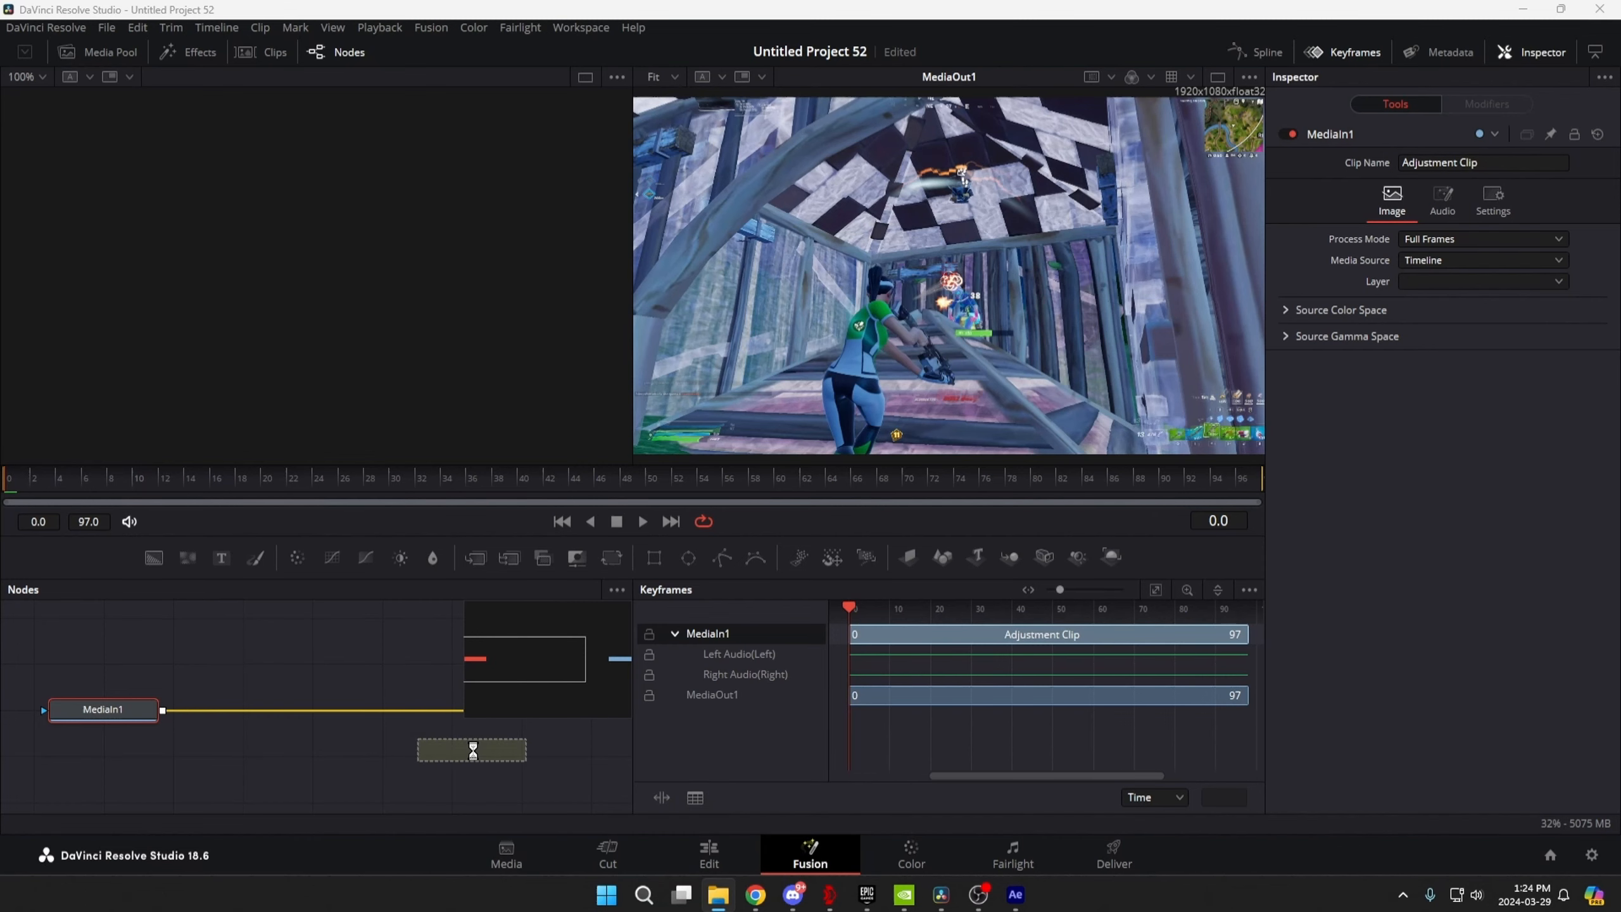
pyautogui.click(1353, 52)
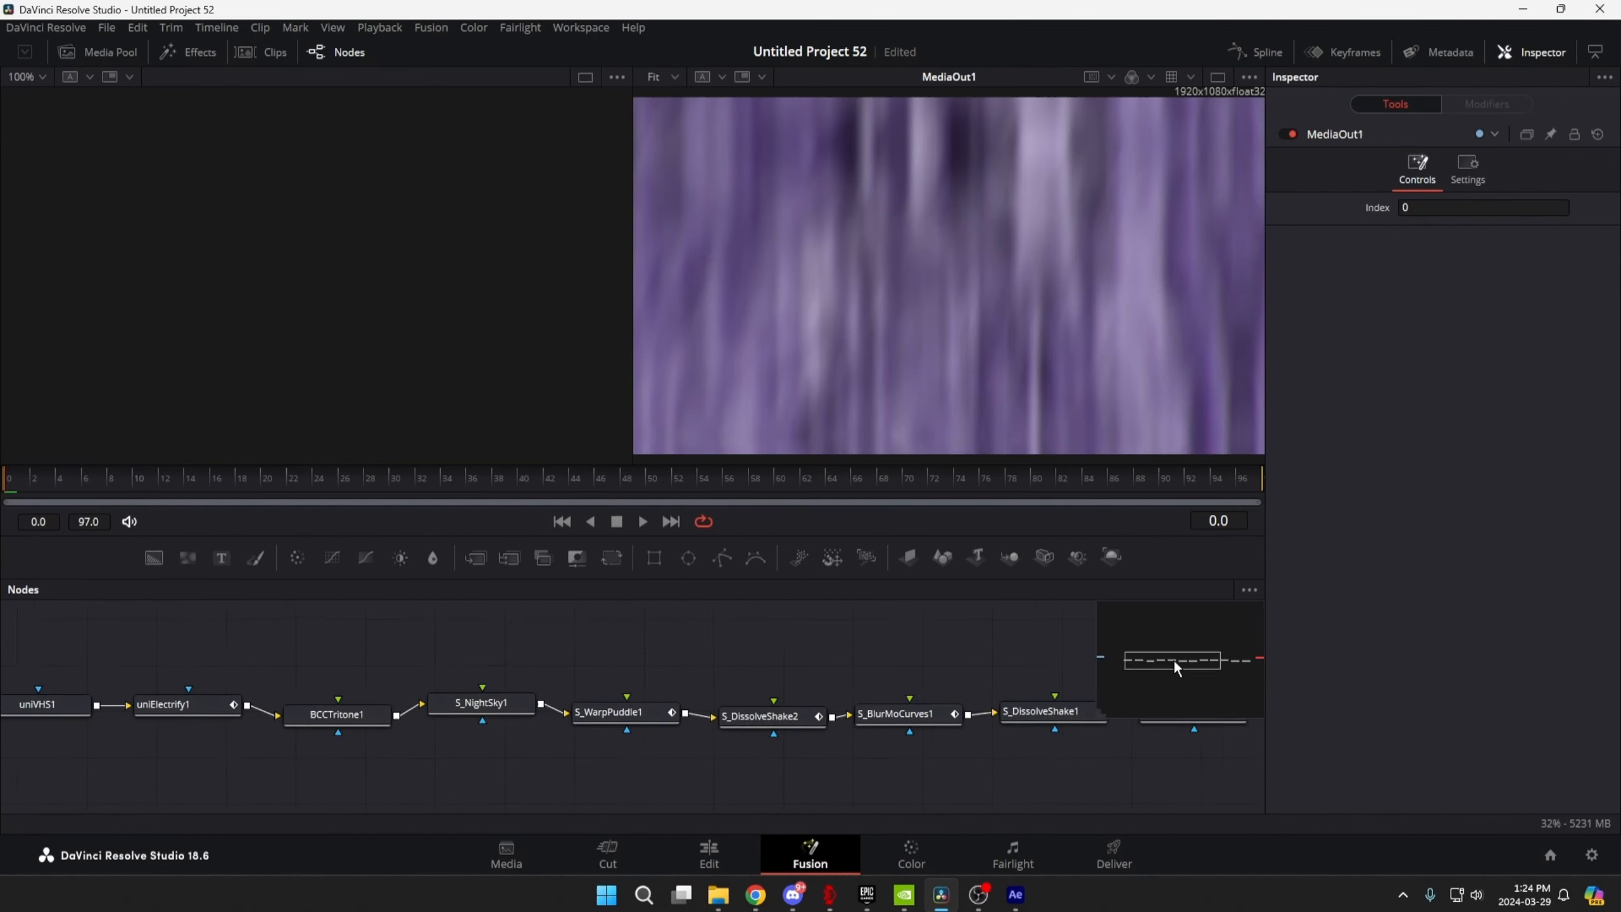
pyautogui.click(710, 852)
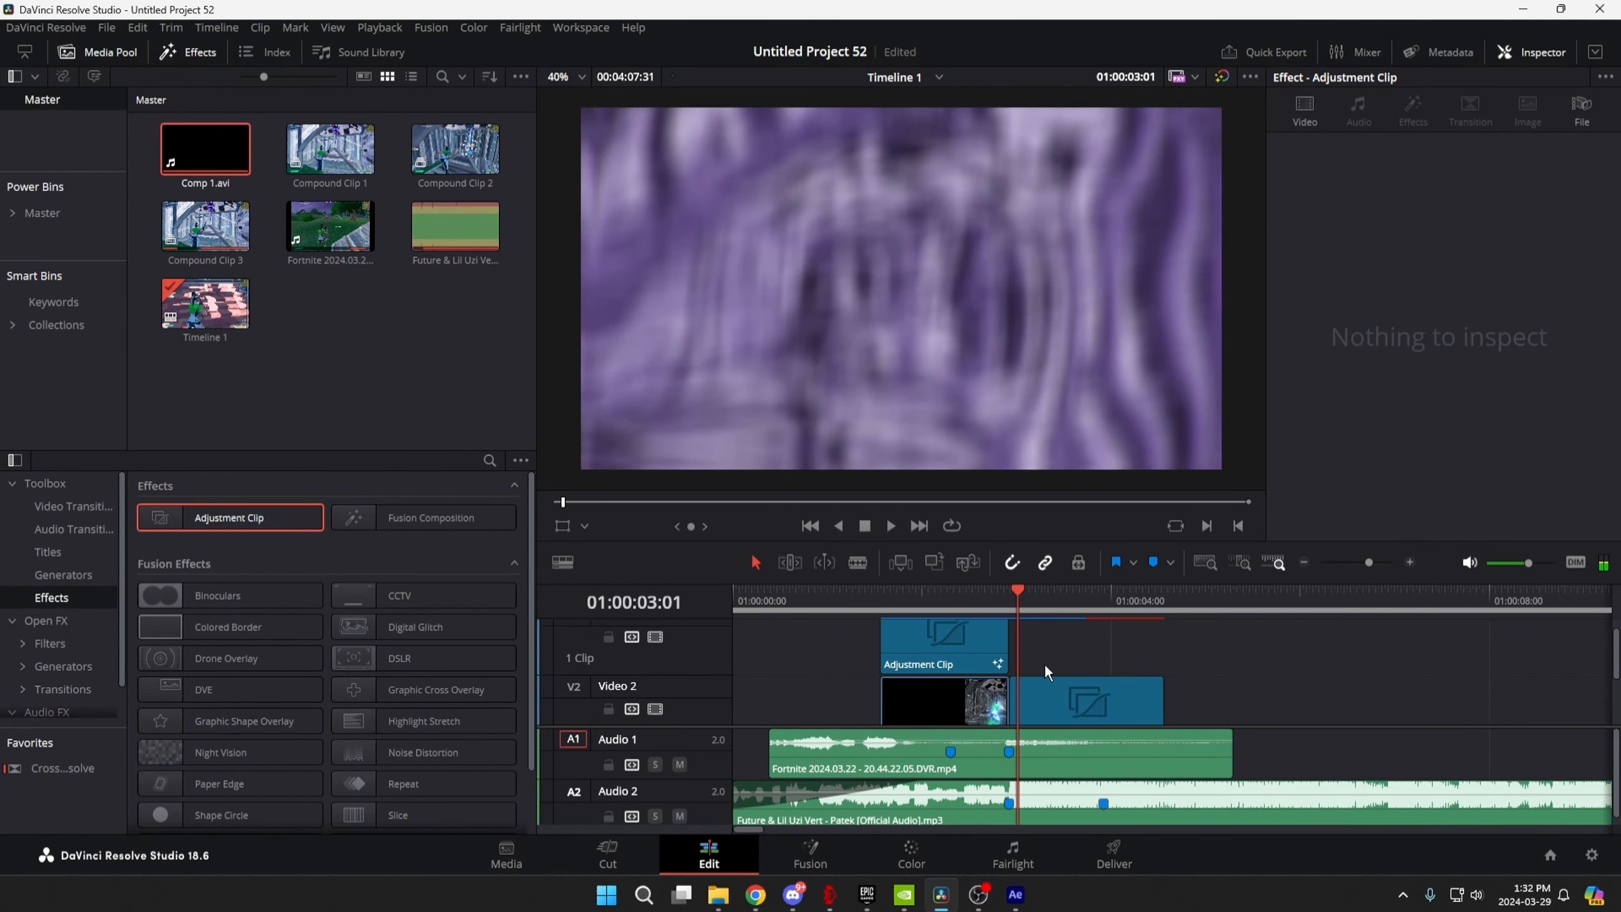
# Add an adjustment clip on Video 3 at 01:00:03:01, trim it to the end of the Video 2 adjustment clip and enable Render Cache Color Output.
pyautogui.moveTo(214, 522); pyautogui.dragTo(1022, 659)
pyautogui.moveTo(1488, 649); pyautogui.dragTo(1145, 656)
pyautogui.rightClick(1089, 667)
pyautogui.click(1120, 662)
# Open the new adjustment clip in Fusion, load the S_DissolveShake, BCCDirectionalBlur and S_Flicker preset, and fit its keyframes in the Keyframes view.
pyautogui.rightClick(1119, 661)
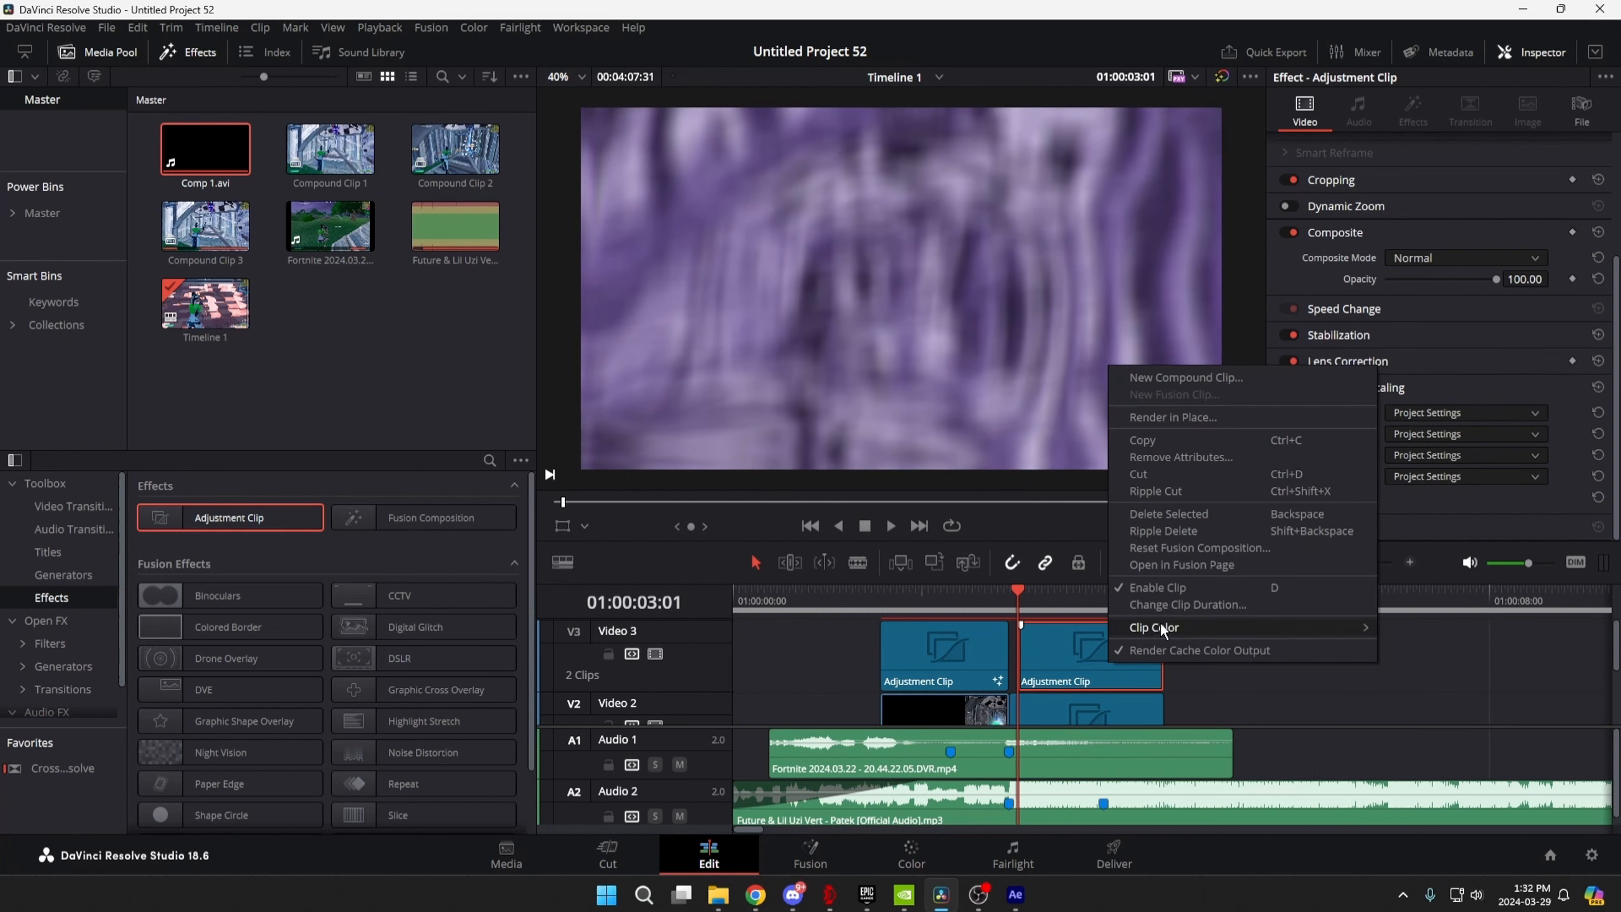
pyautogui.click(1208, 566)
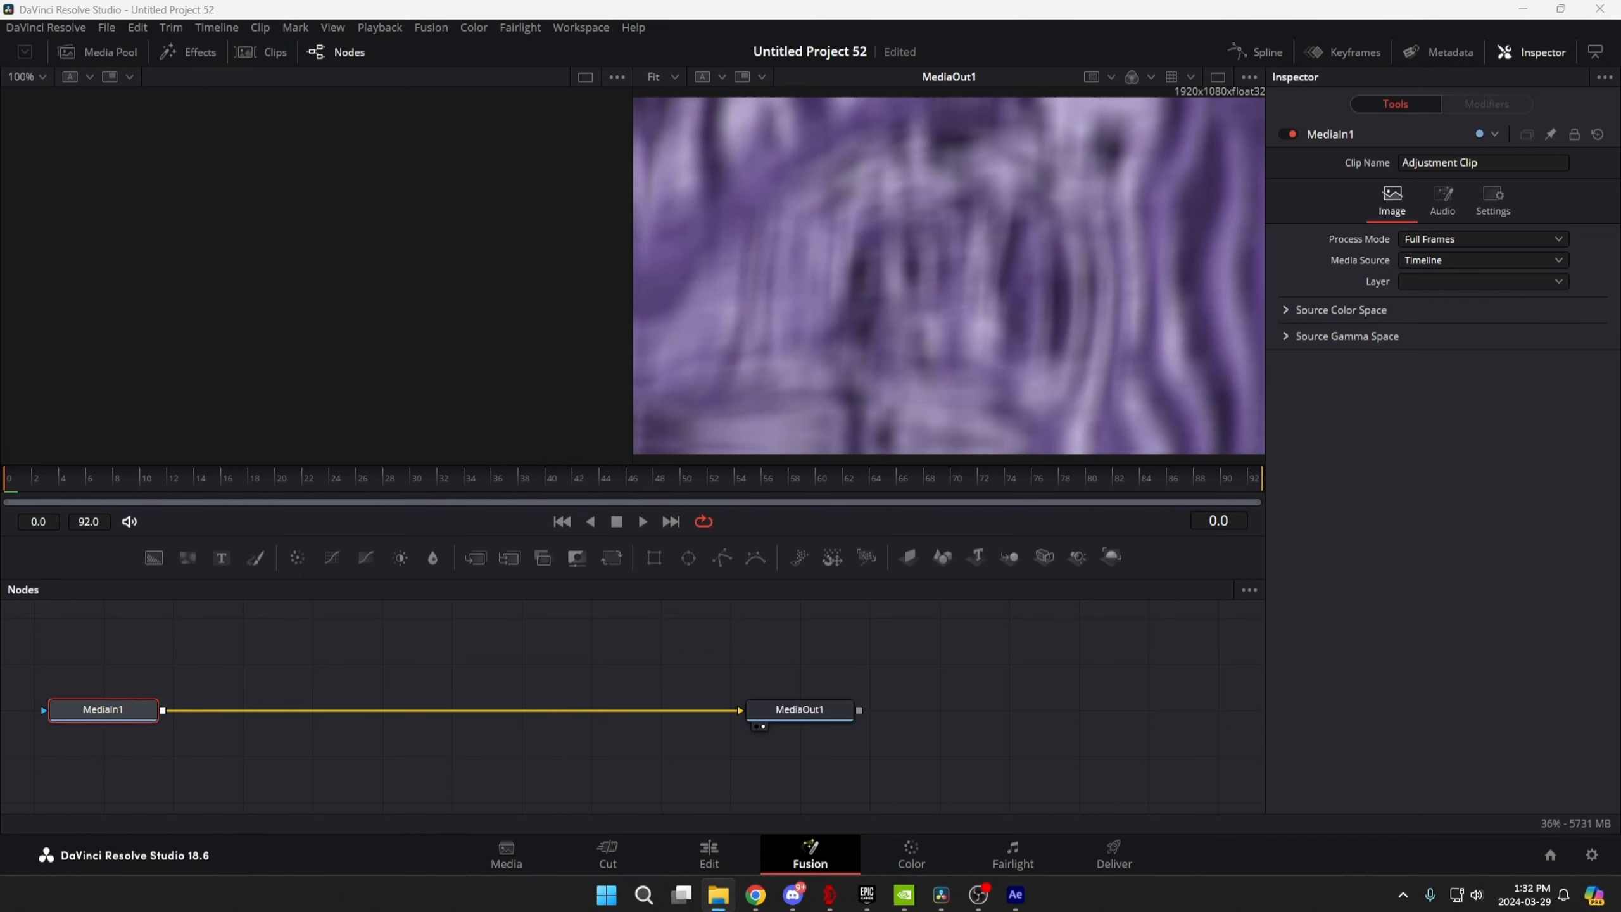
pyautogui.moveTo(469, 659); pyautogui.dragTo(530, 665)
pyautogui.click(1343, 56)
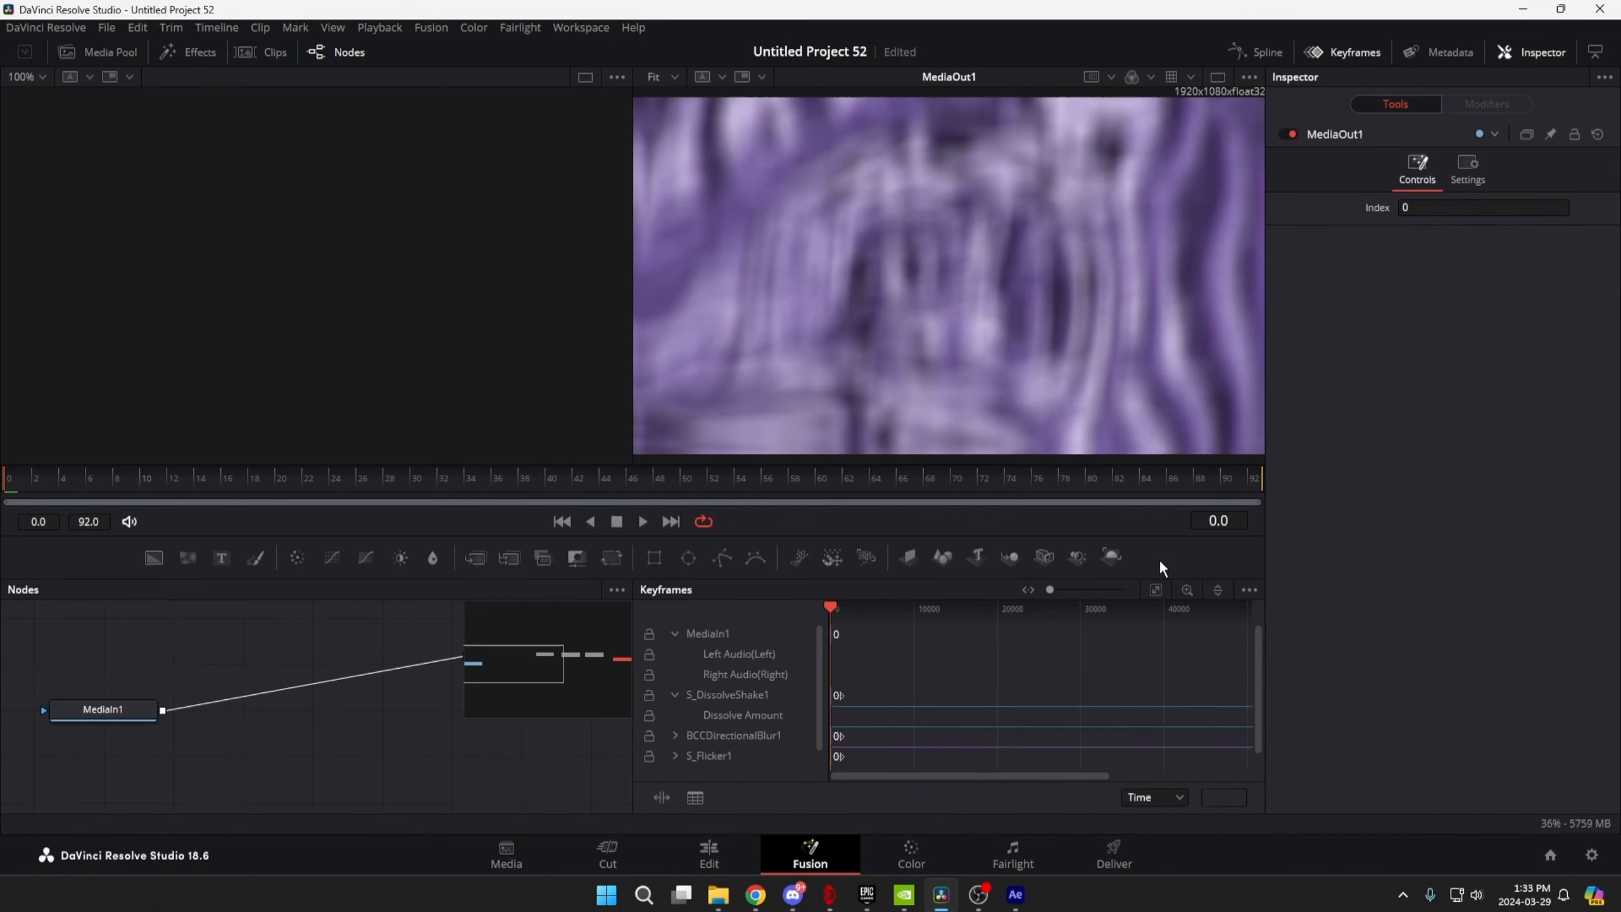
pyautogui.click(1155, 589)
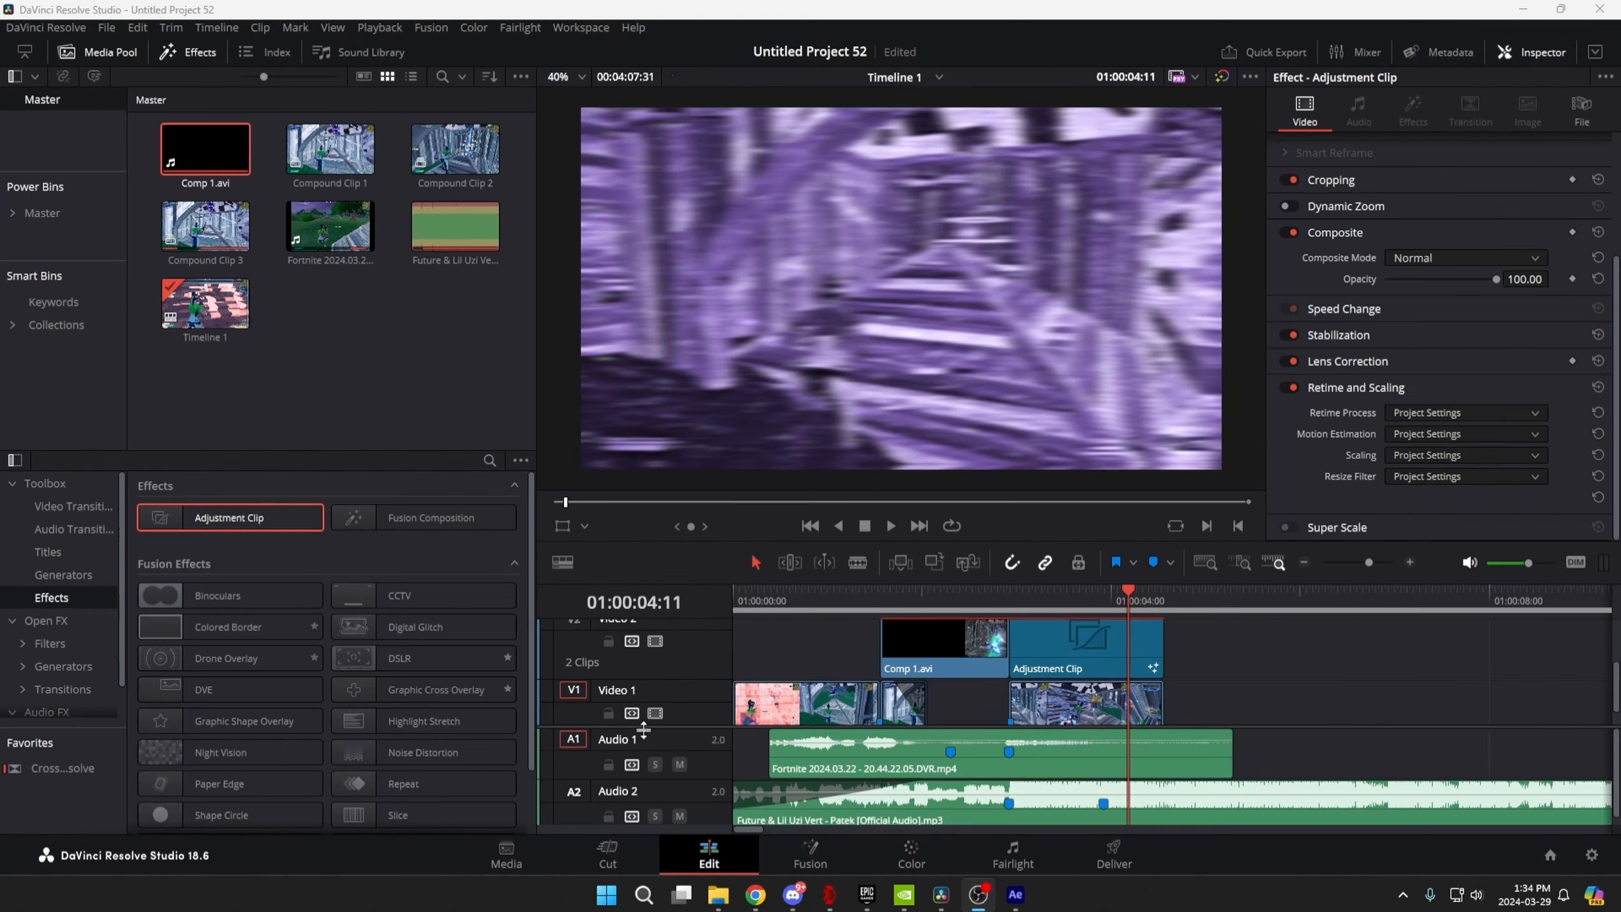
# Add the buildup_2.wav sound effect on a new Audio 3 track across Marker 1, and save the project.
pyautogui.click(447, 753)
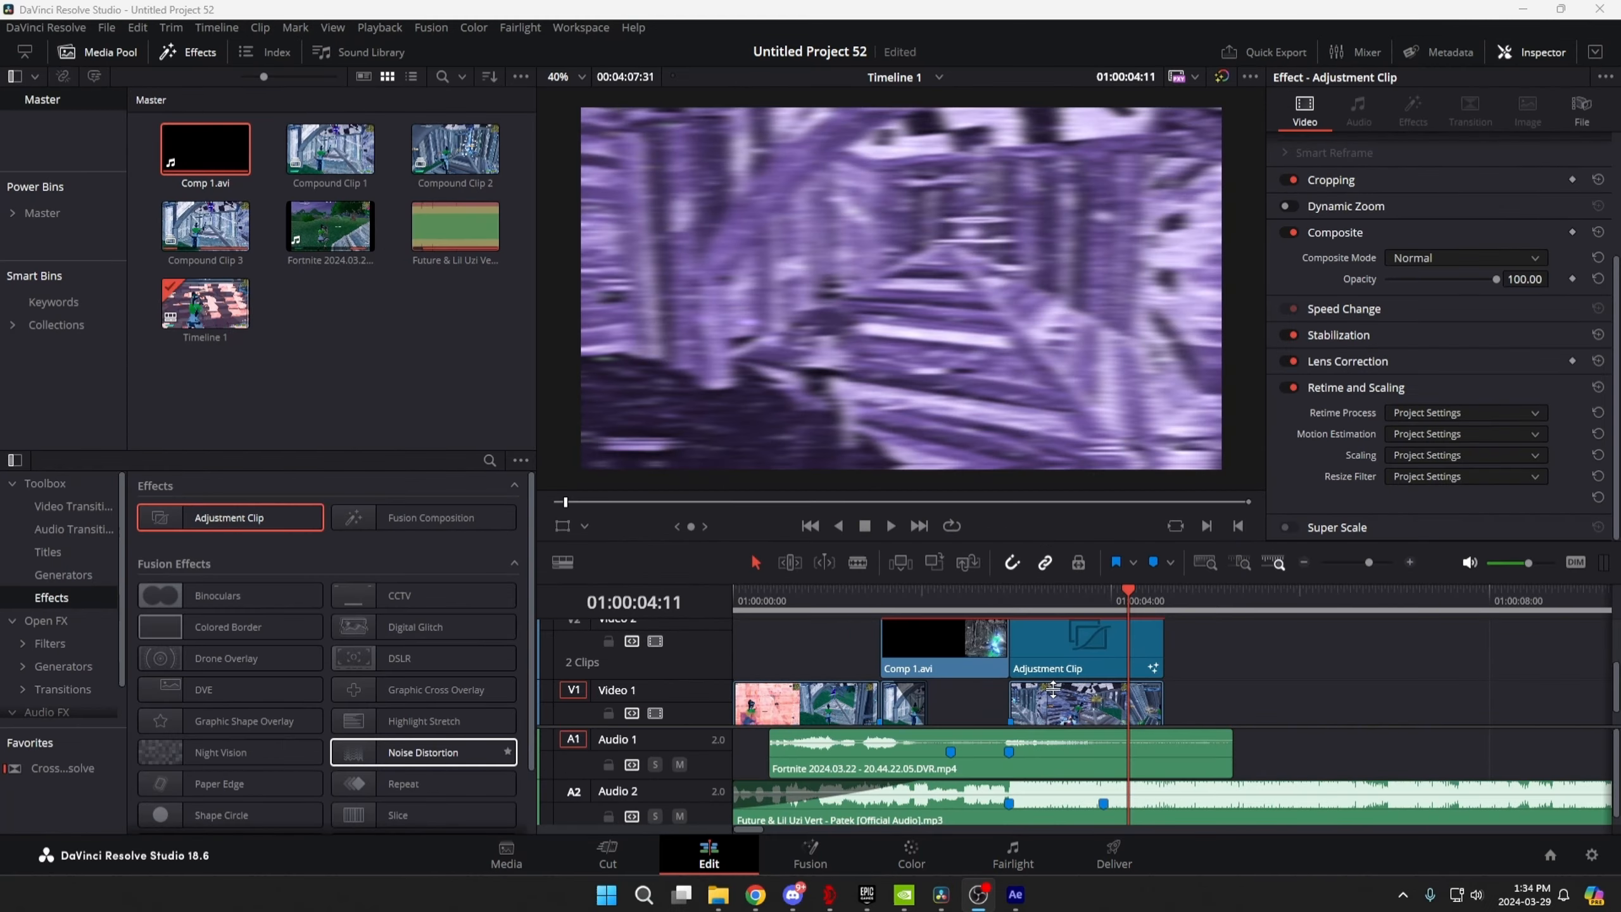
pyautogui.scroll(-1, 1184, 744)
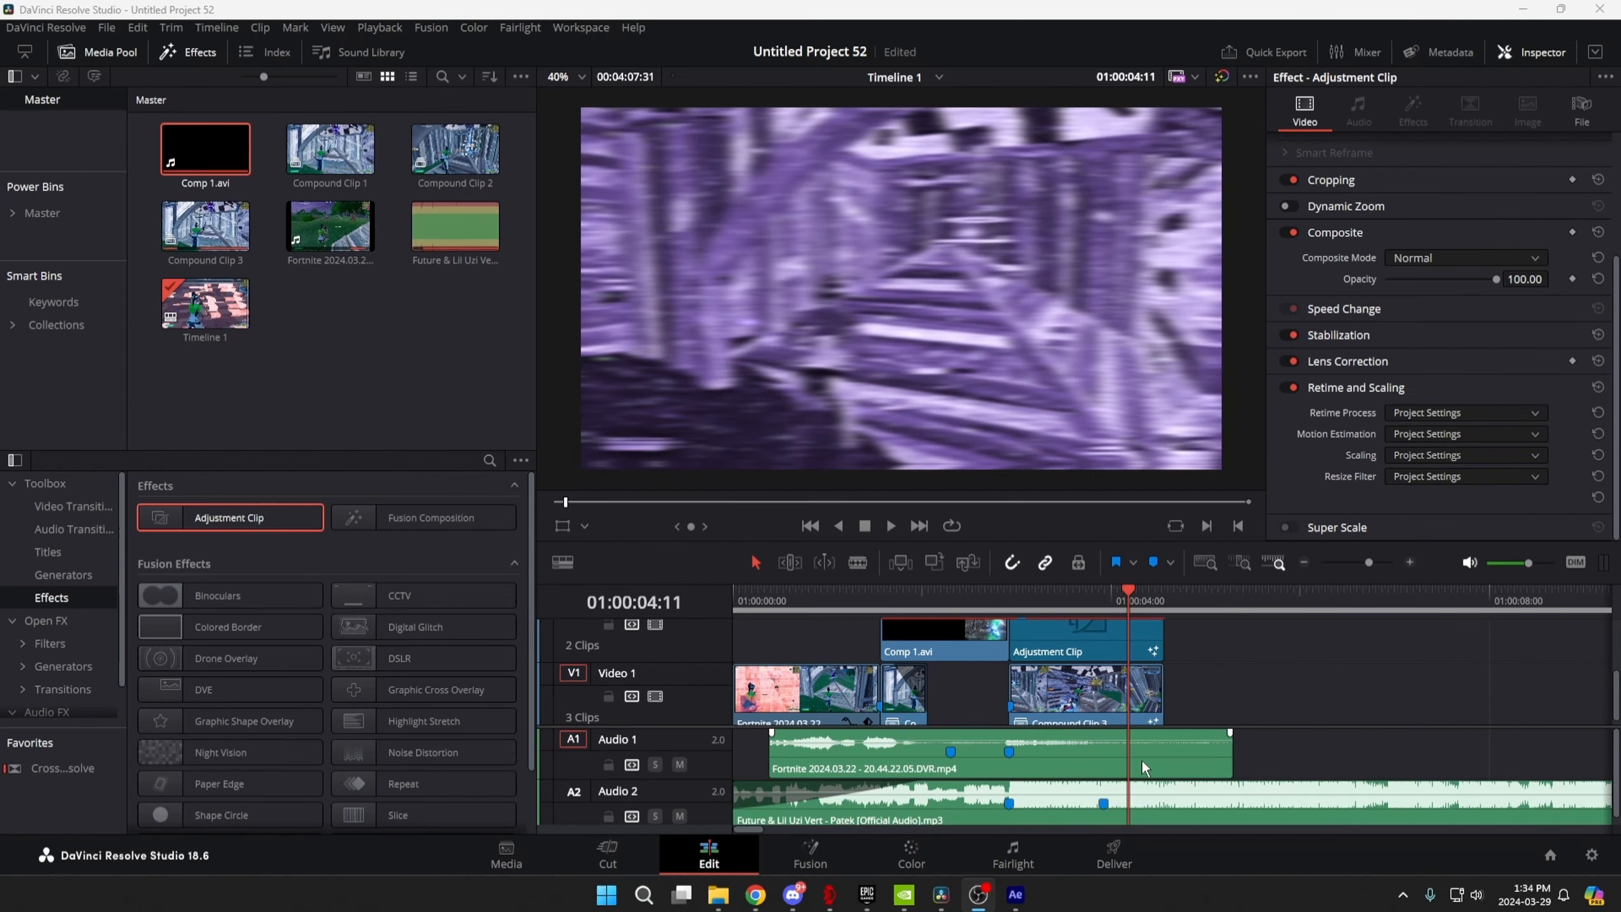
pyautogui.scroll(-1, 1129, 792)
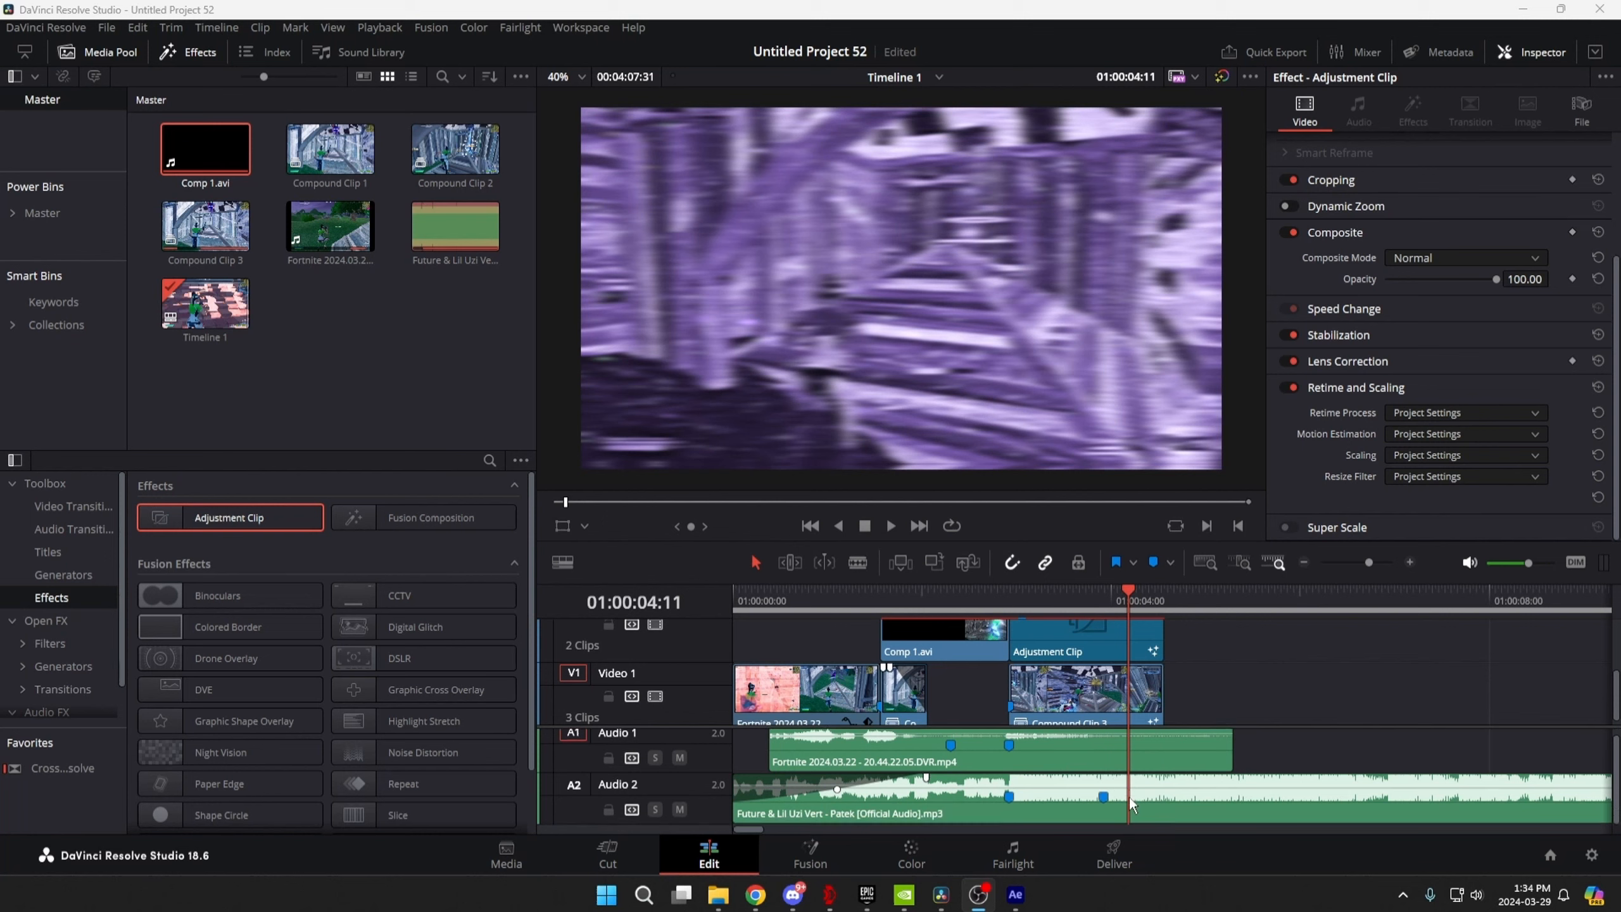
pyautogui.click(1008, 595)
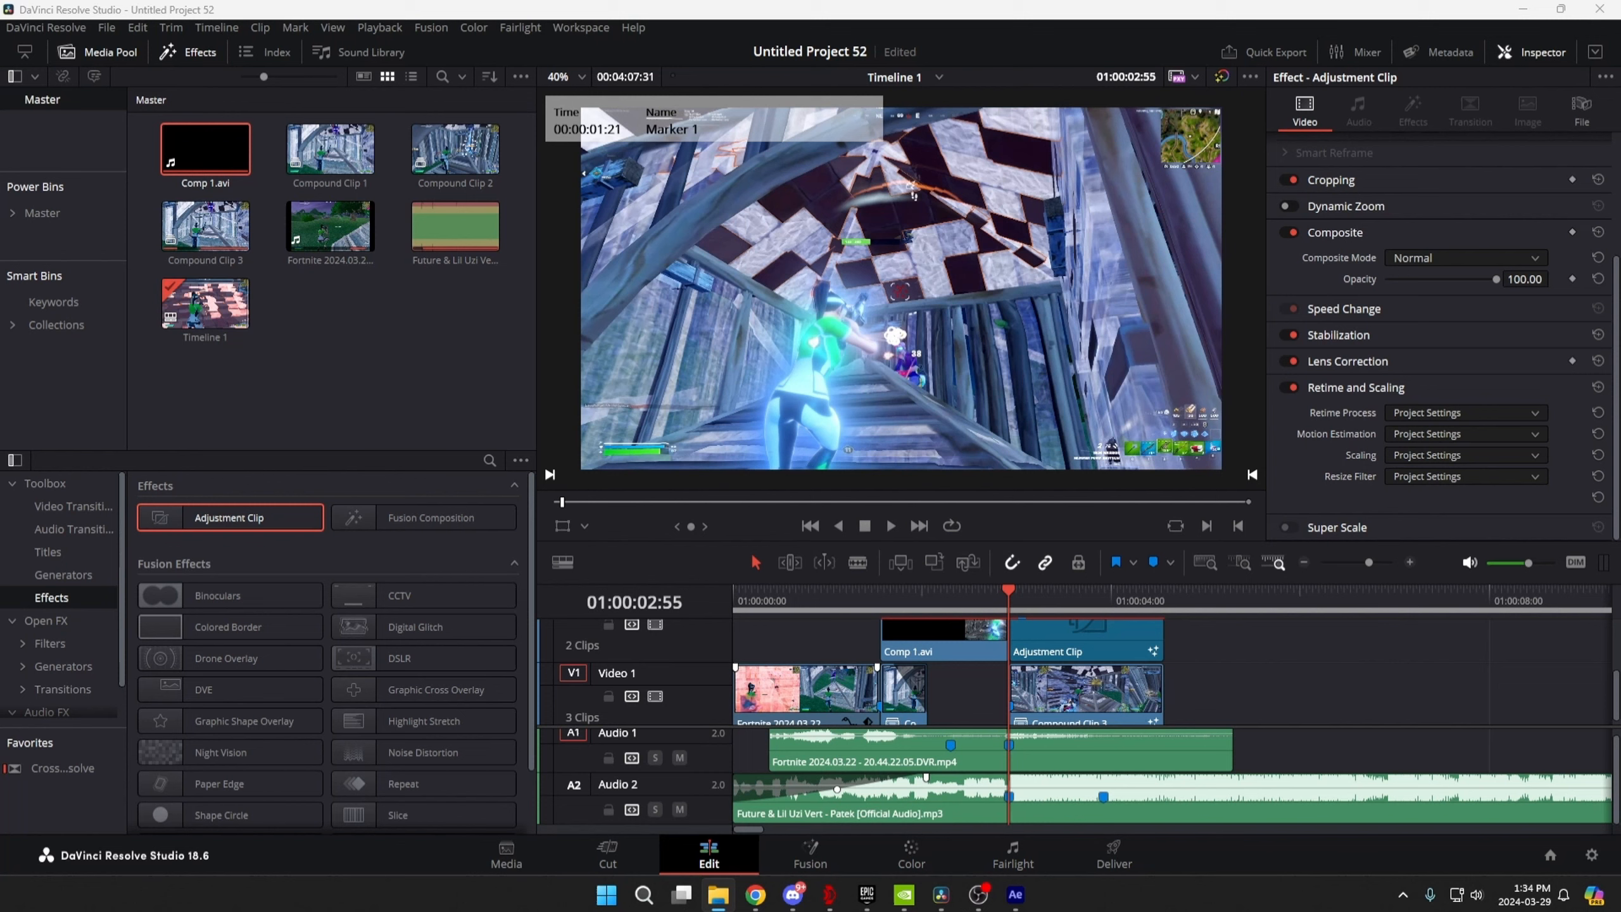
pyautogui.moveTo(1406, 760); pyautogui.dragTo(1055, 802)
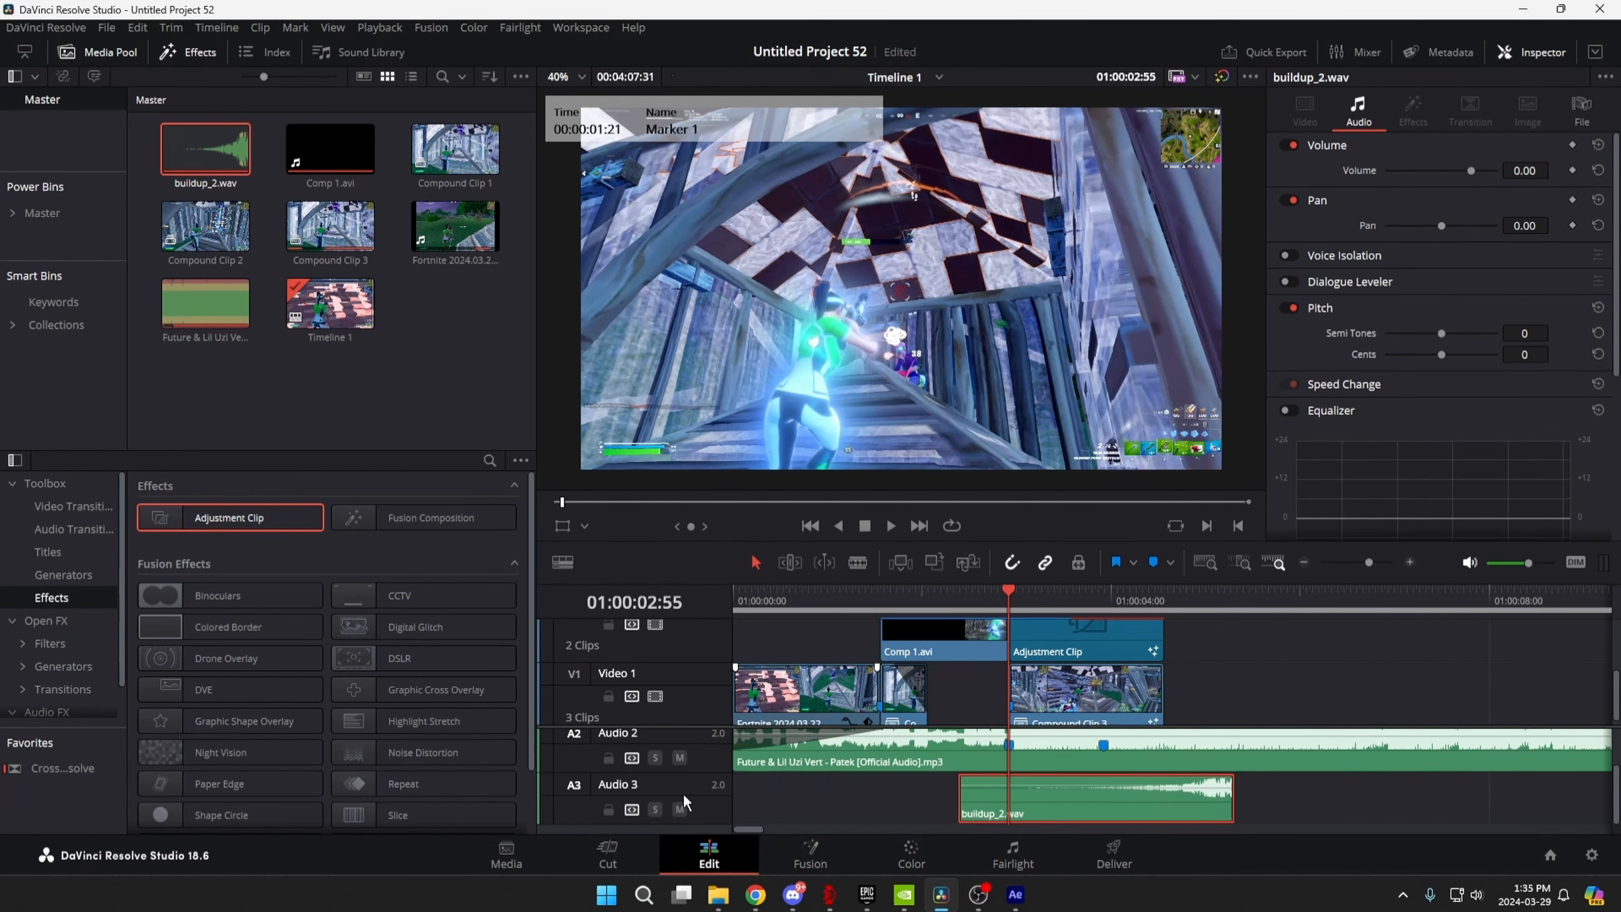
pyautogui.scroll(2, 1024, 799)
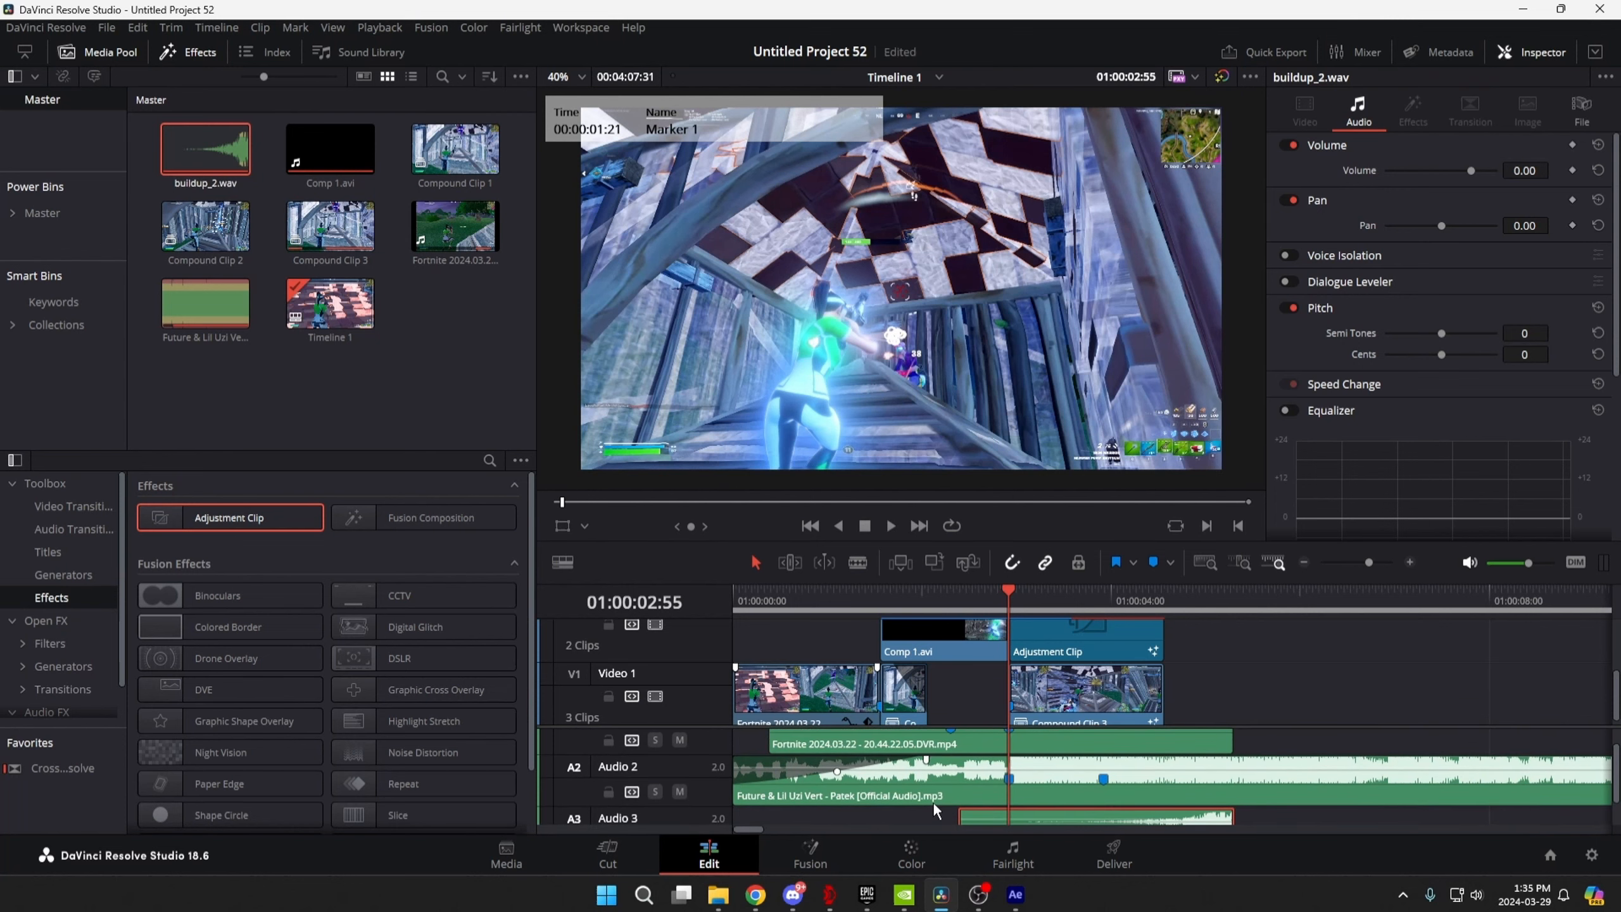
pyautogui.click(905, 793)
pyautogui.hotkey('ctrl', 's')
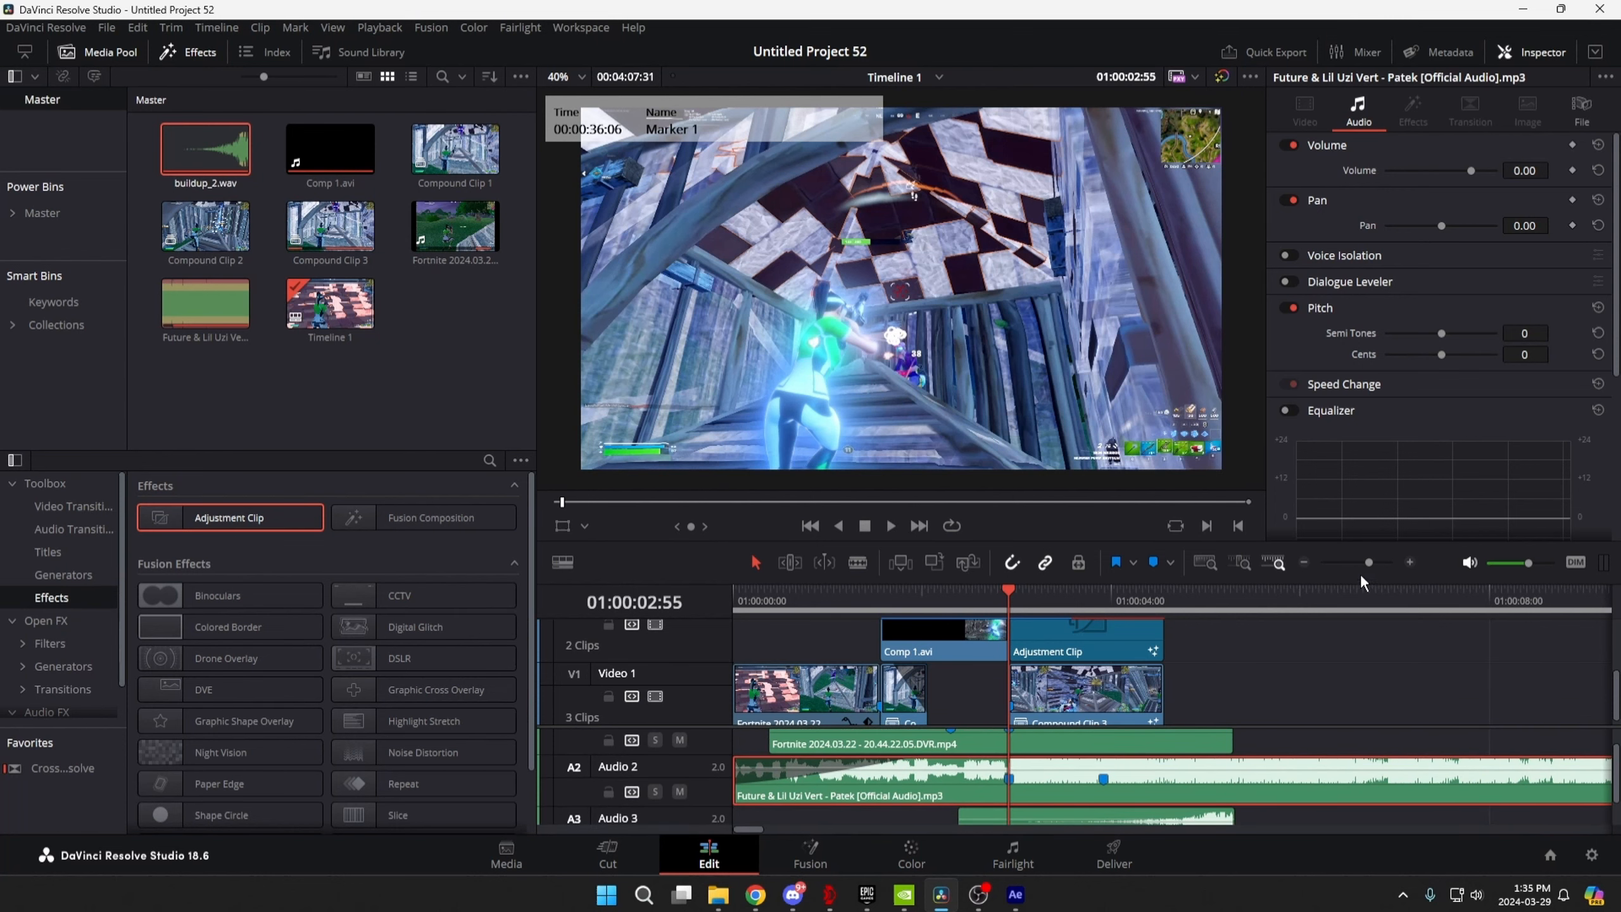
# Split the Audio 2 music clip at Marker 1, timecode 01:00:02:55, and save the project.
pyautogui.moveTo(1369, 562); pyautogui.dragTo(1371, 562)
pyautogui.moveTo(1372, 562); pyautogui.dragTo(1373, 562)
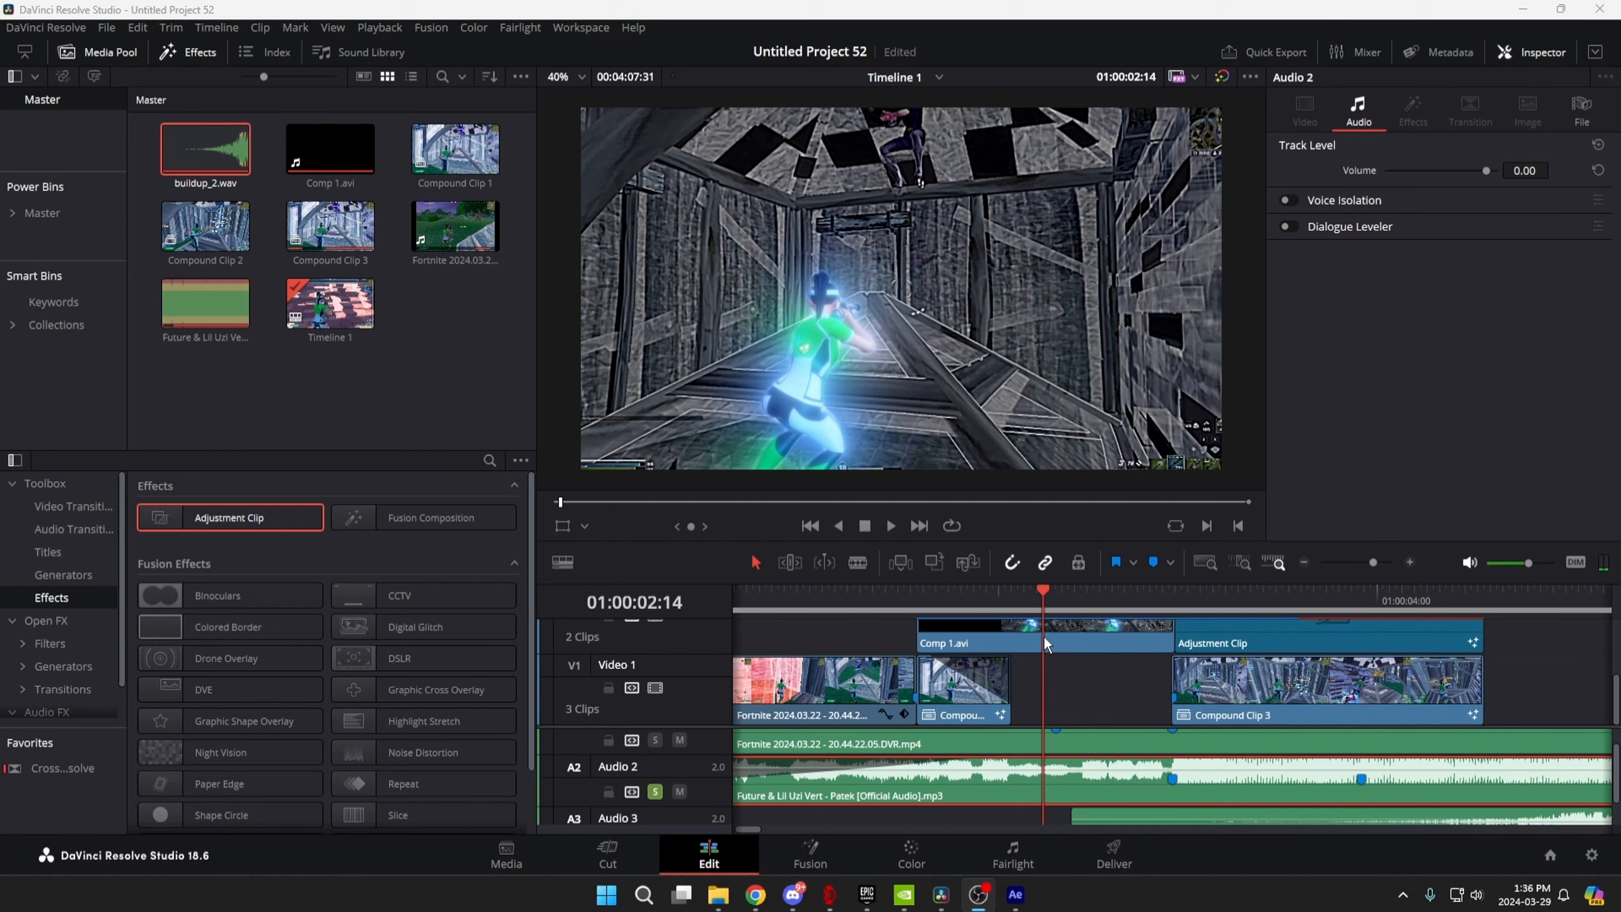
pyautogui.click(1173, 611)
pyautogui.hotkey('ctrl', 'b')
pyautogui.click(1216, 790)
pyautogui.click(1141, 786)
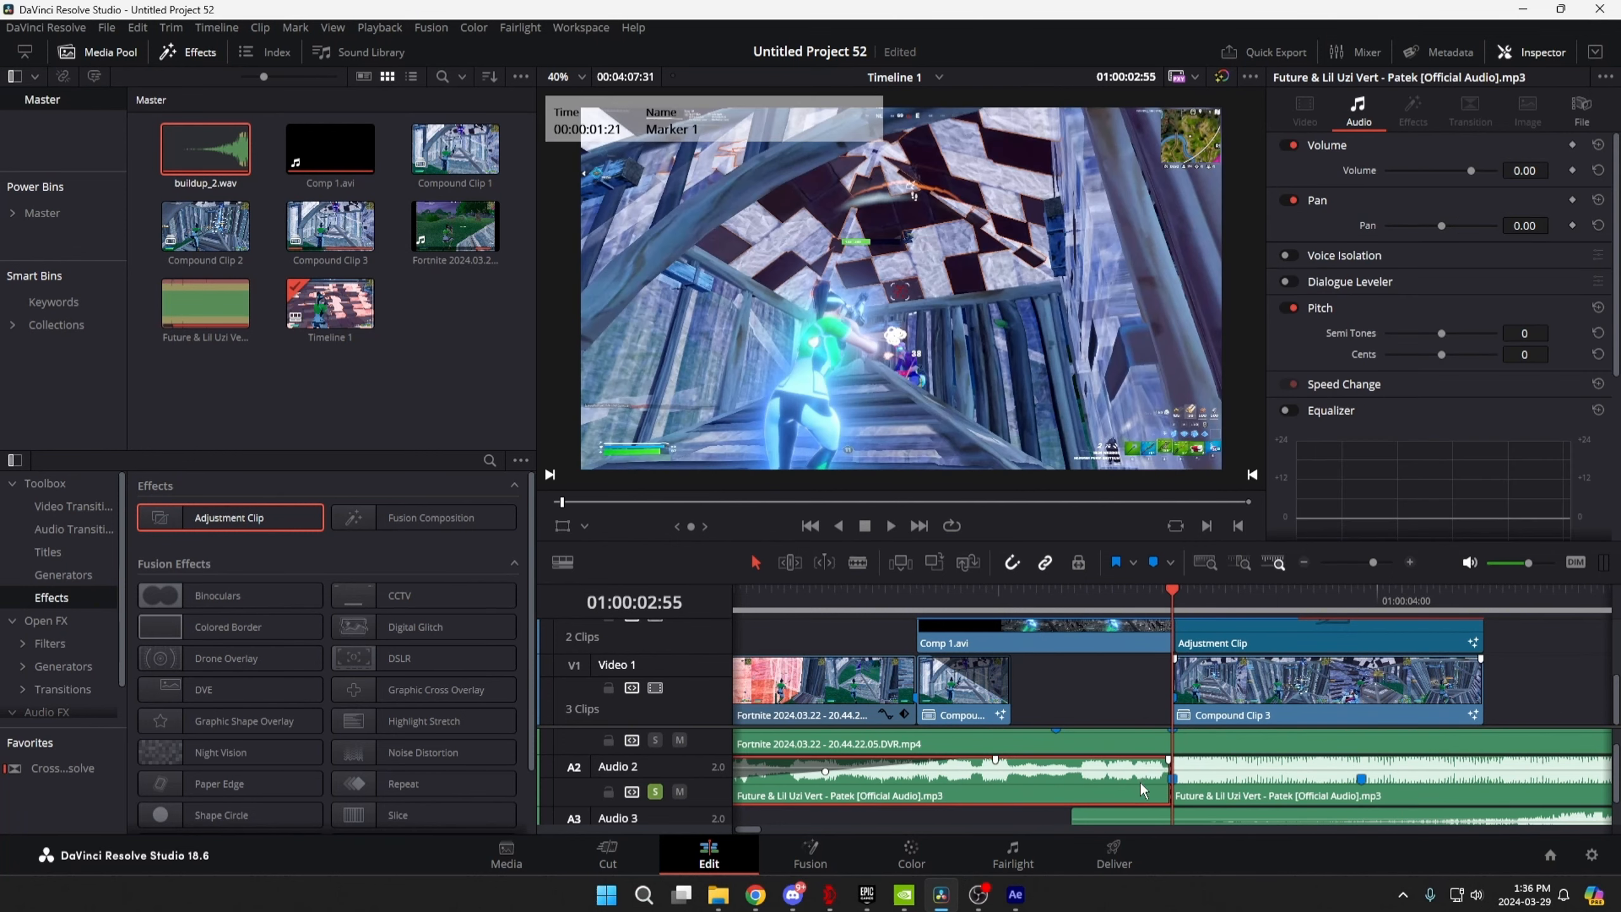
pyautogui.hotkey('ctrl', 's')
# Trim the music before the cut back to the end of the second Video 1 clip and fade it out from 01:00:01:34.
pyautogui.moveTo(1162, 789); pyautogui.dragTo(1009, 788)
pyautogui.click(960, 607)
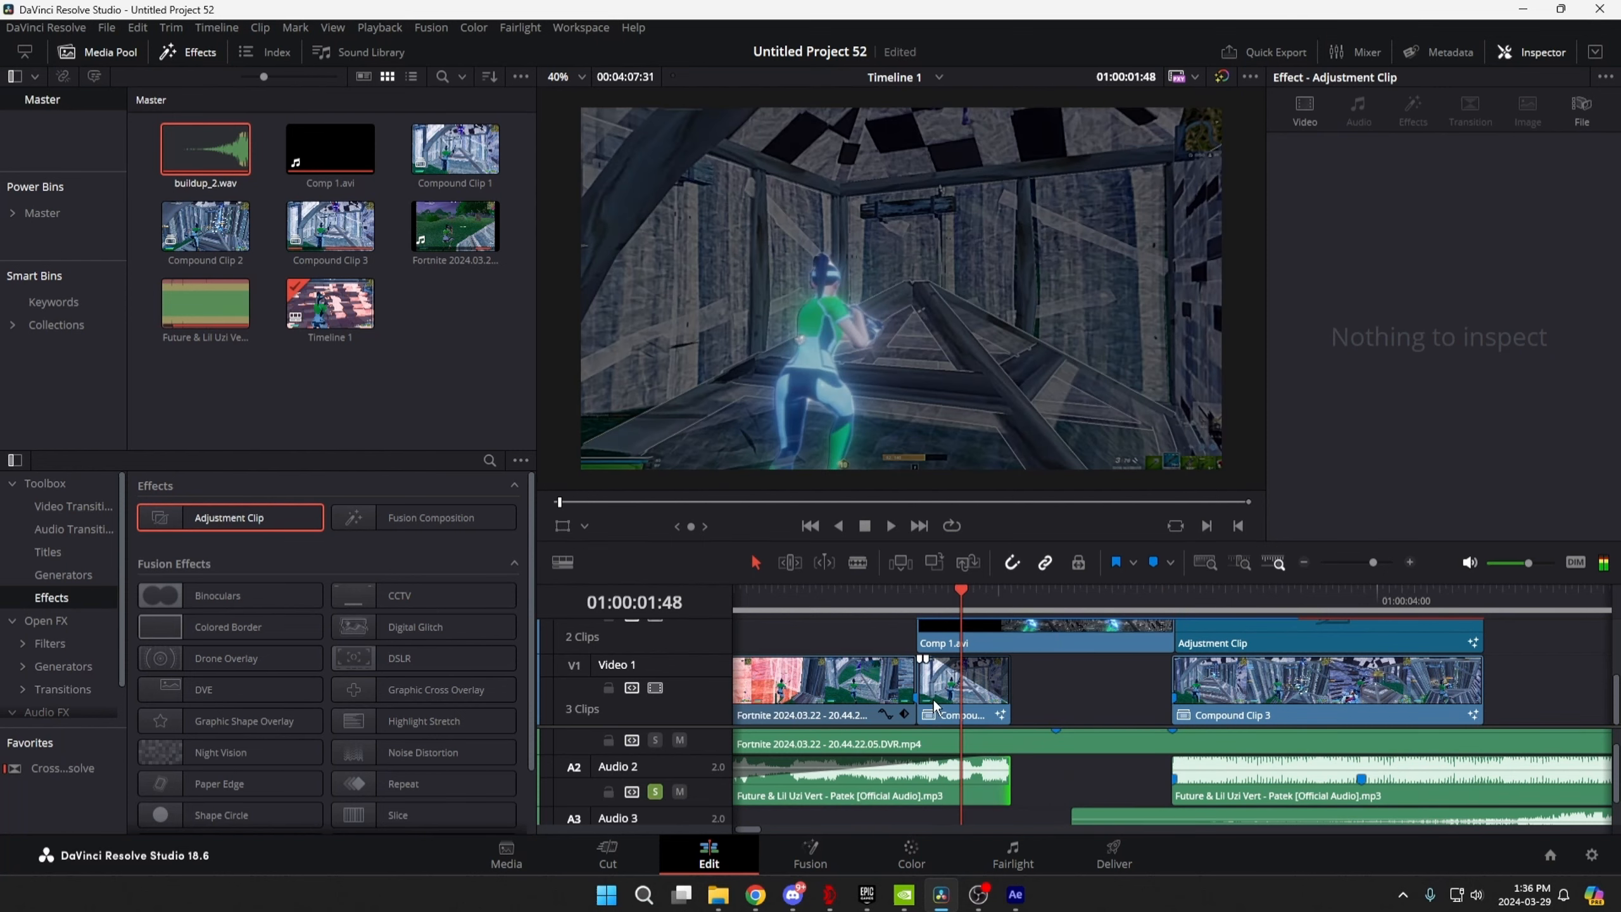
pyautogui.click(977, 692)
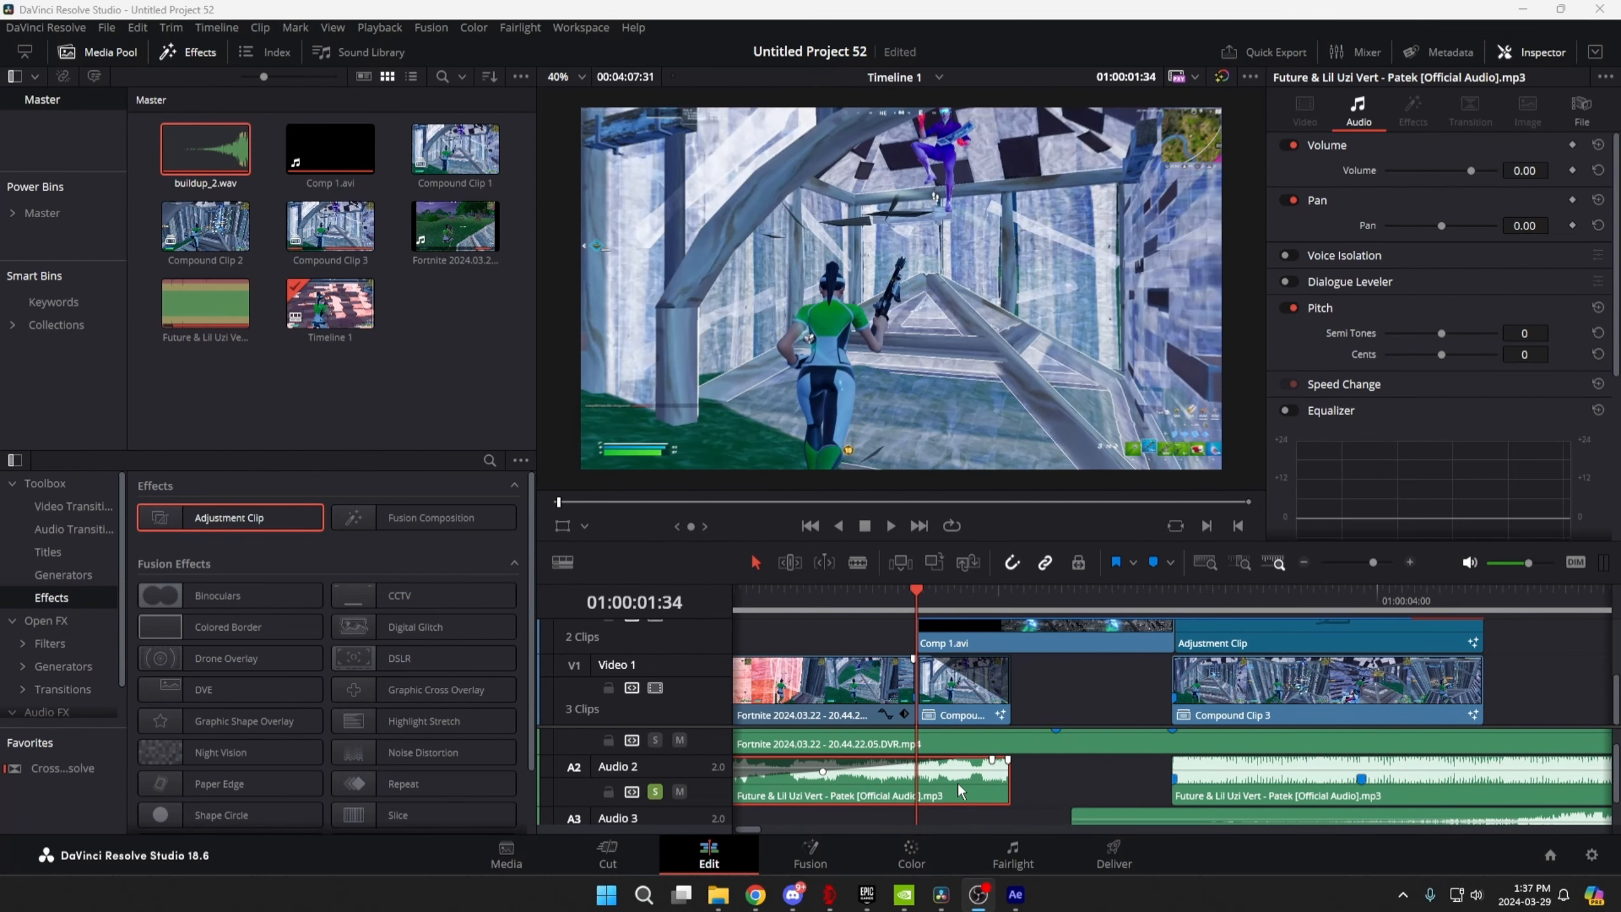
pyautogui.click(958, 781)
pyautogui.moveTo(1006, 759); pyautogui.dragTo(922, 760)
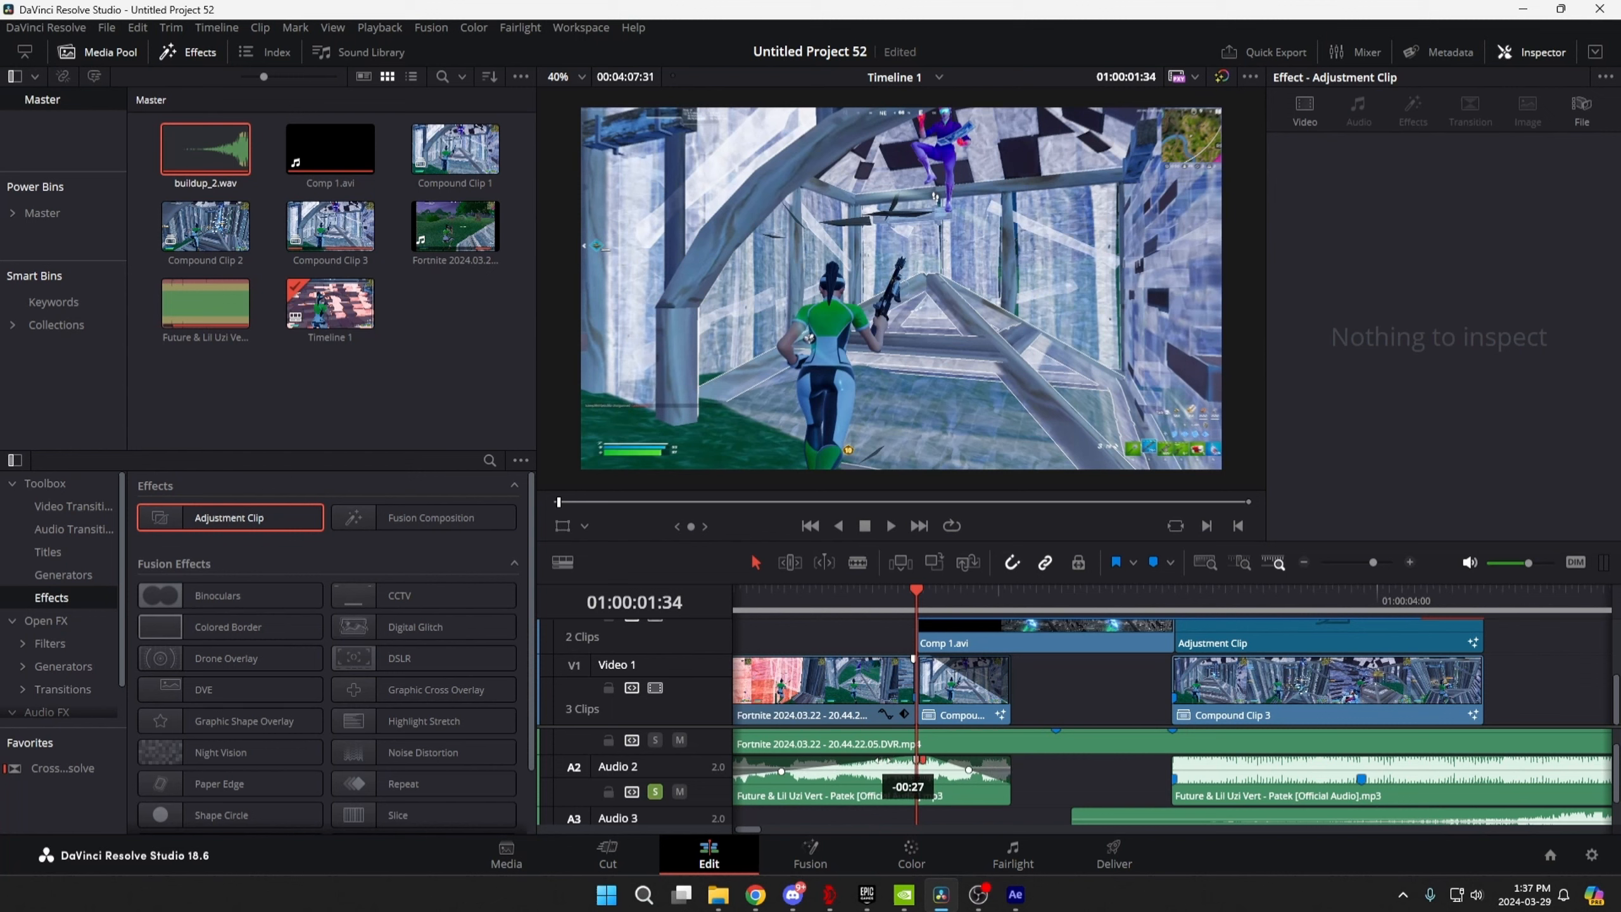
# Split the faded music clip at 01:00:01:34 and apply the Fairlight FX Reverb effect to its second piece.
pyautogui.click(938, 794)
pyautogui.hotkey('ctrl', 'b')
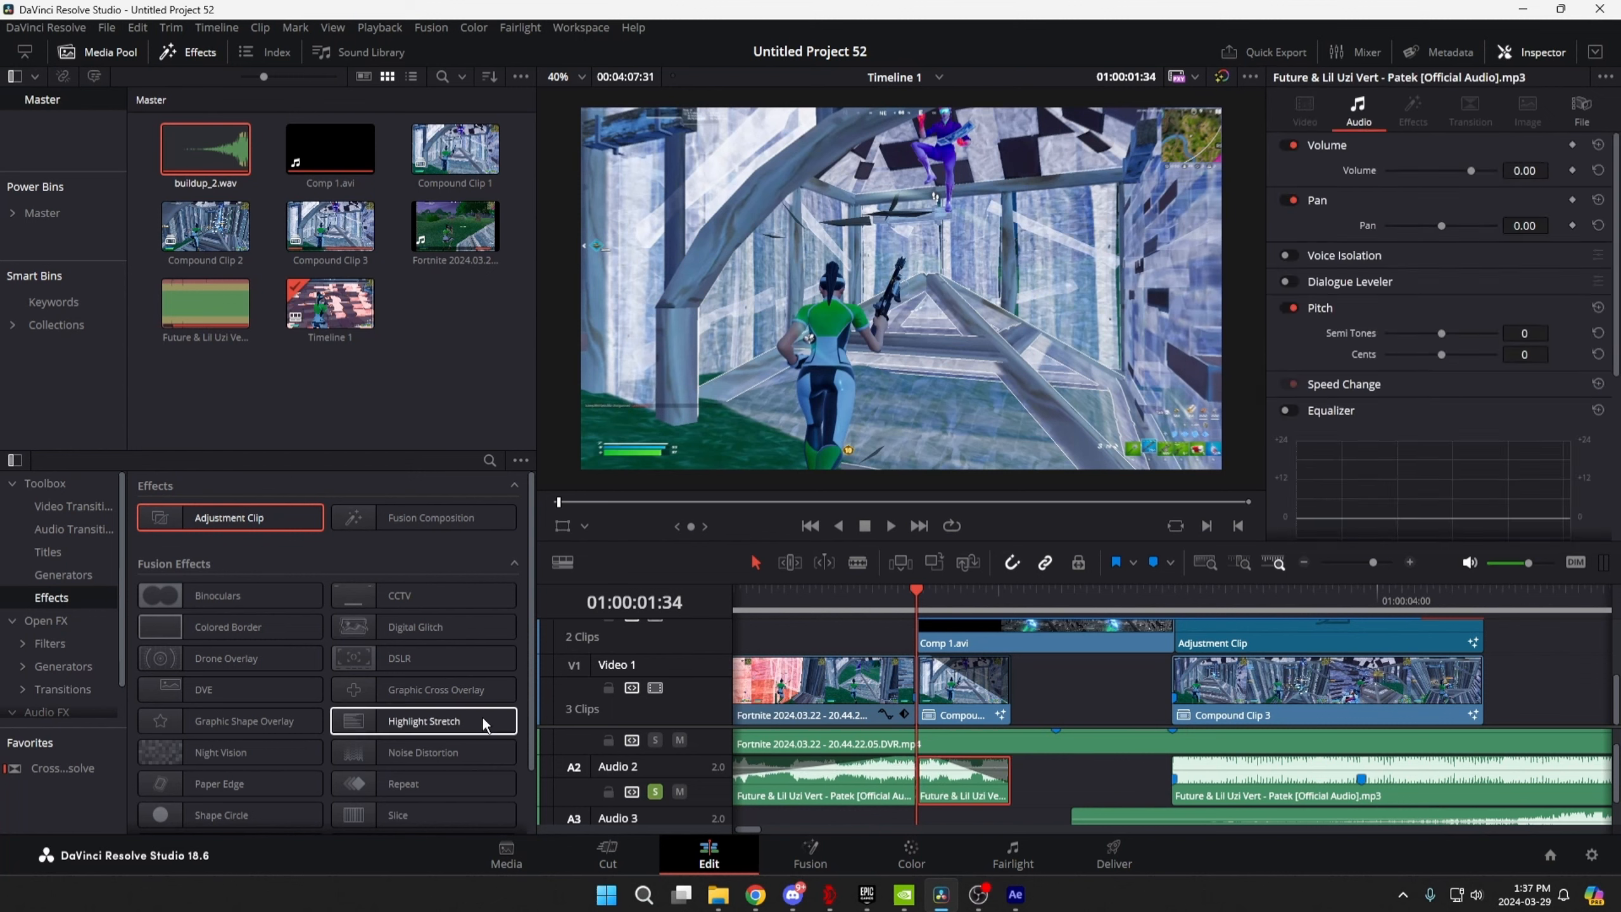
pyautogui.click(76, 710)
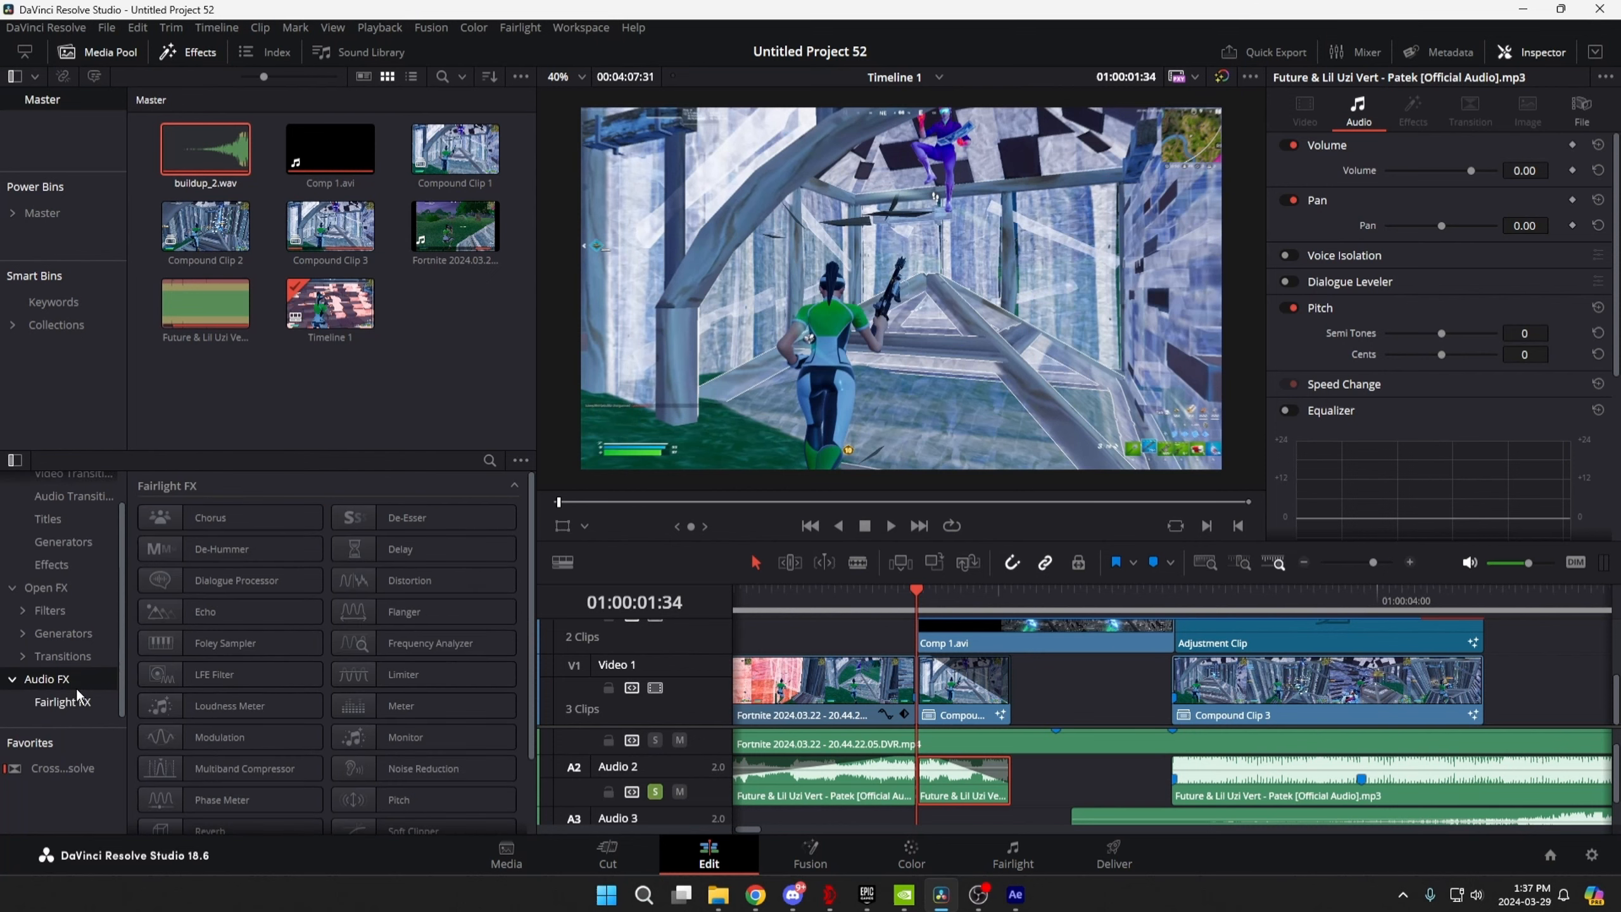
pyautogui.click(489, 460)
pyautogui.write('rev')
pyautogui.moveTo(274, 568); pyautogui.dragTo(947, 791)
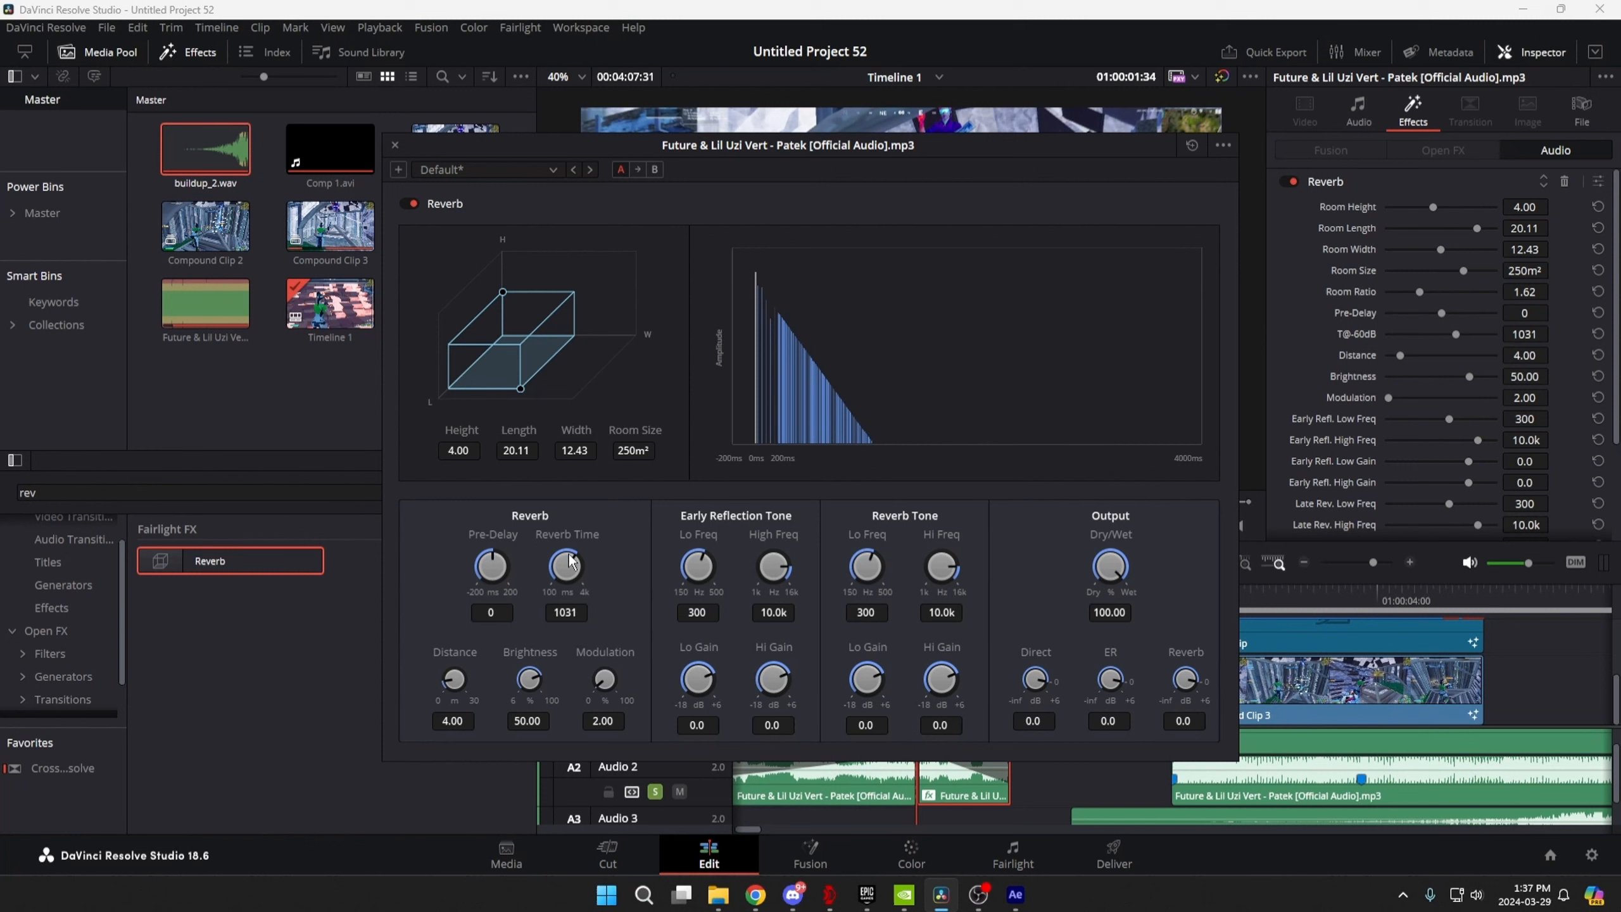
# Set the Reverb's reverb time to 3259 and its dry/wet mix to 62.26, and close its settings window.
pyautogui.moveTo(594, 554); pyautogui.dragTo(559, 606)
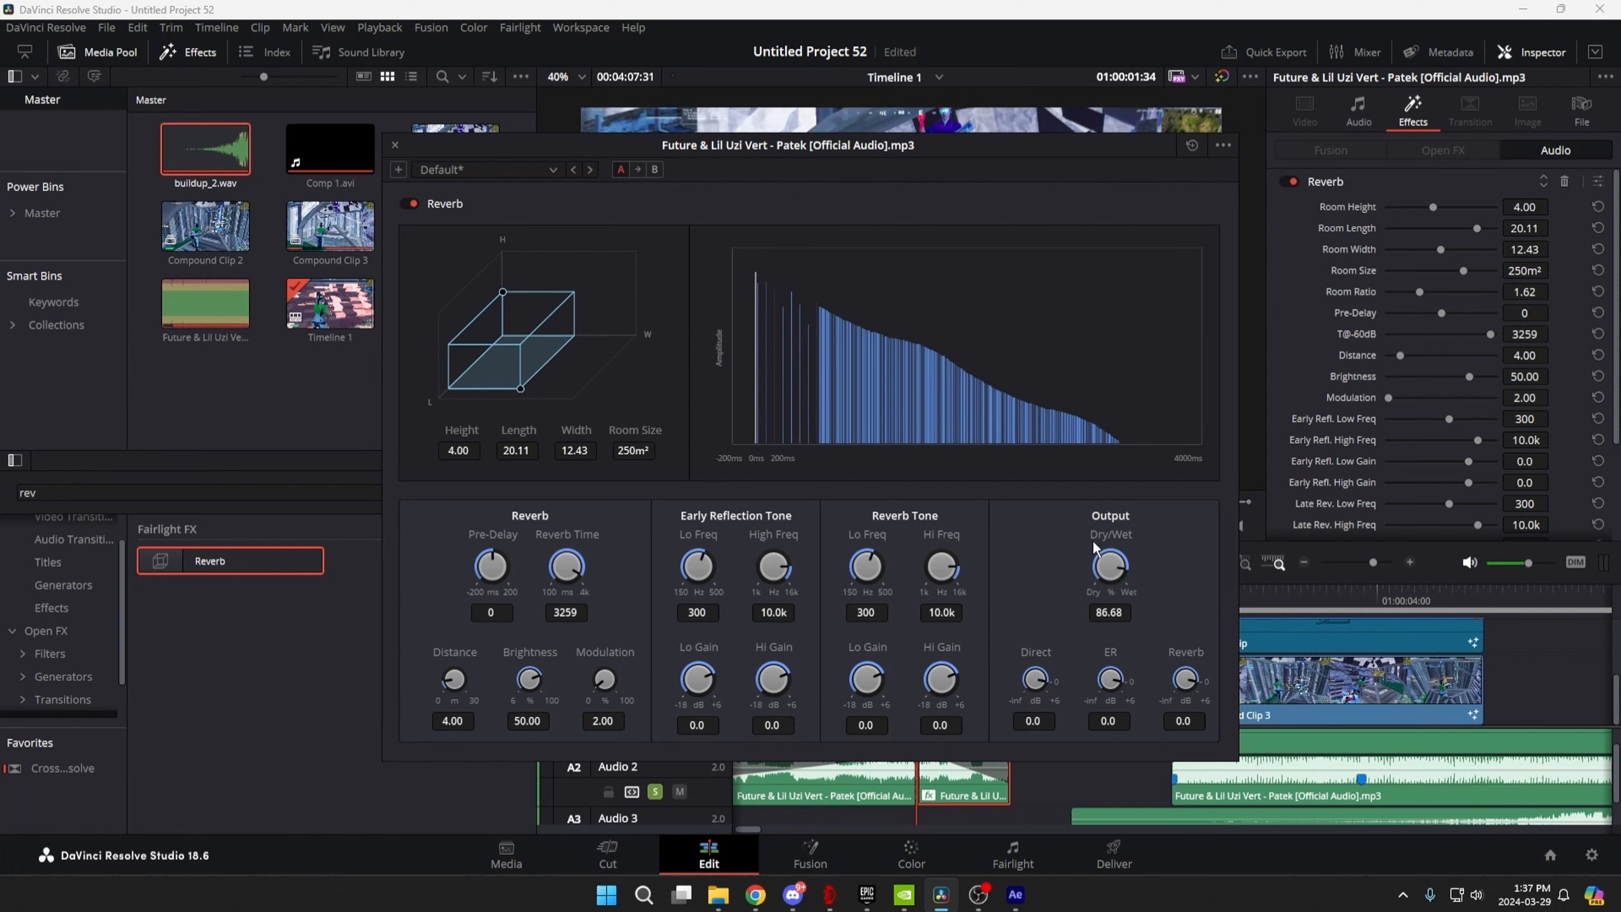
pyautogui.moveTo(1054, 532); pyautogui.dragTo(1036, 528)
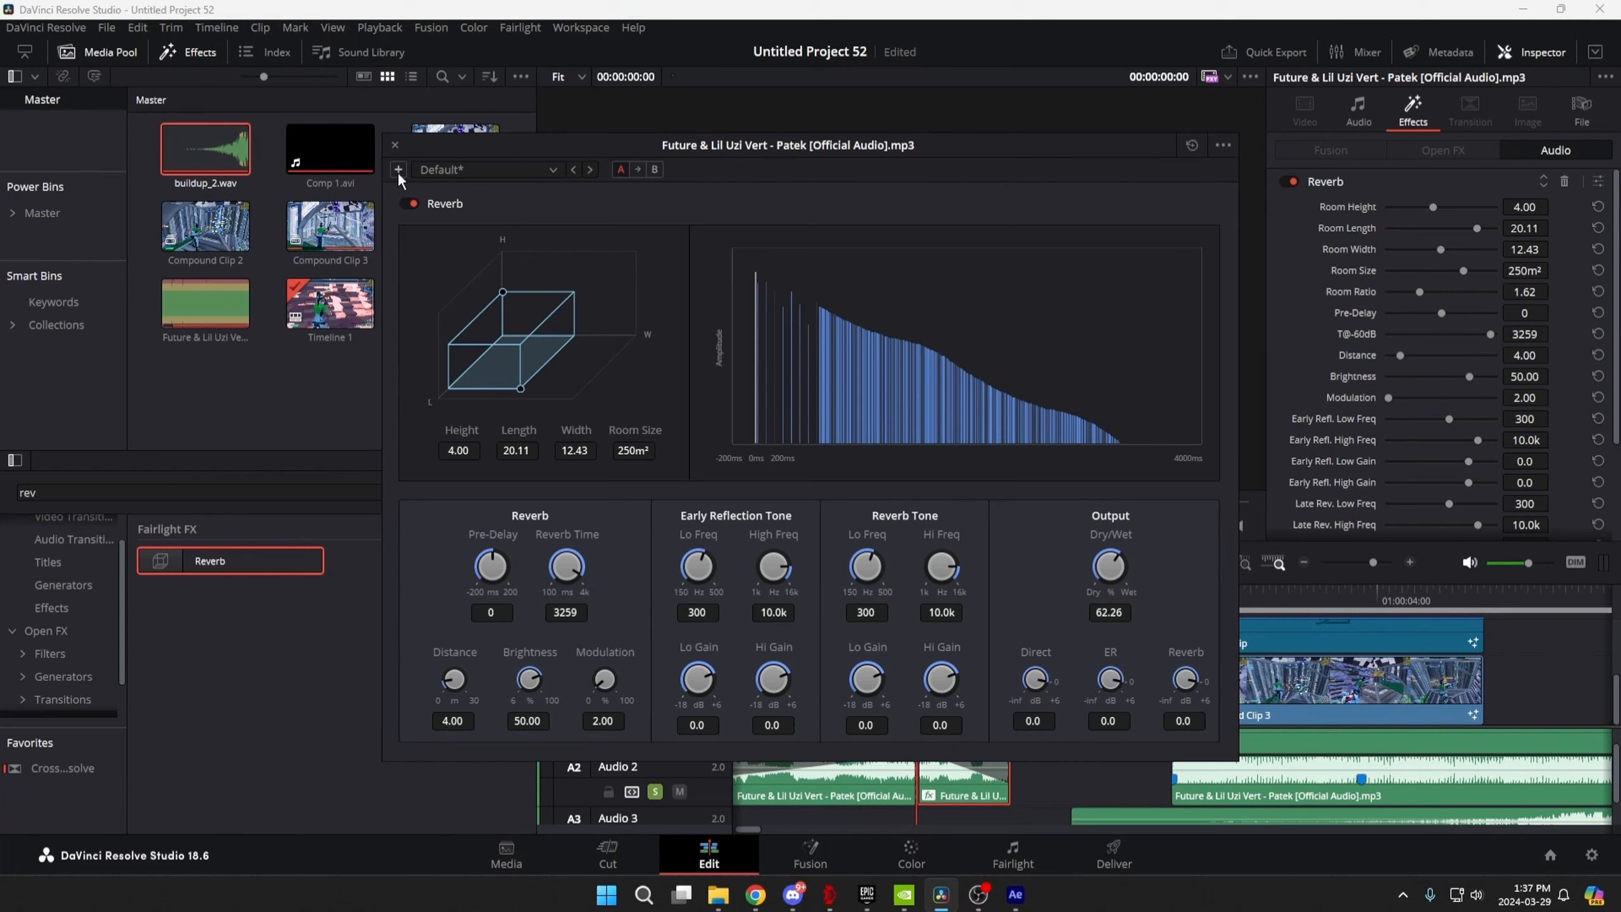
pyautogui.click(395, 146)
# Play the music's reverb section with the video tracks disabled and review the clip's Reverb parameters.
pyautogui.click(884, 608)
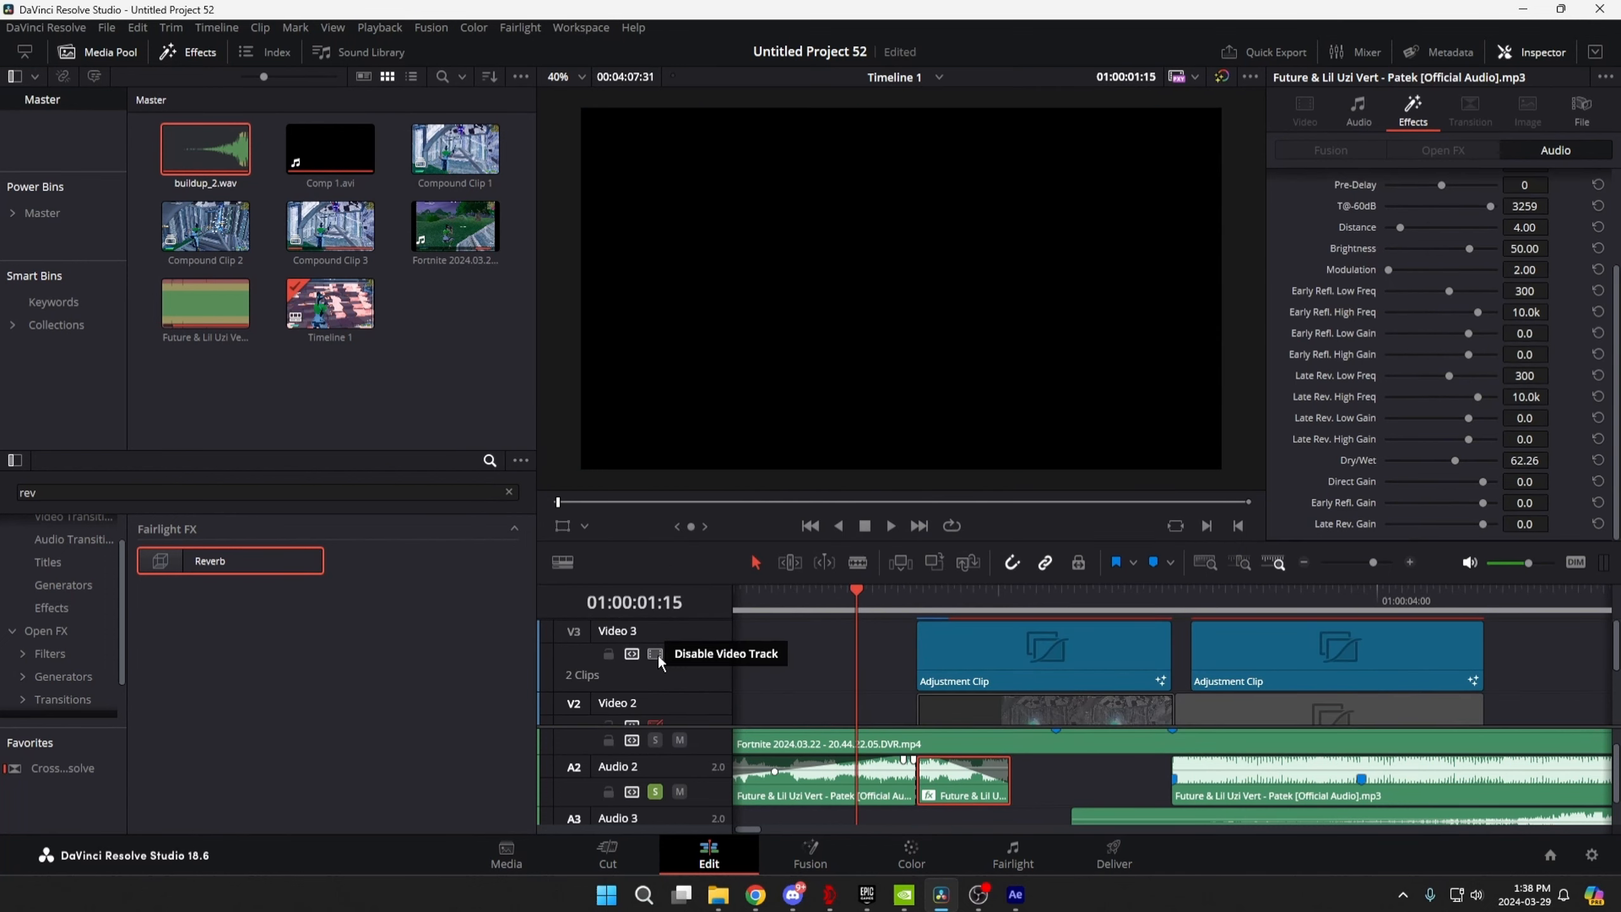
pyautogui.scroll(-3, 794, 664)
pyautogui.click(841, 598)
pyautogui.press('space')
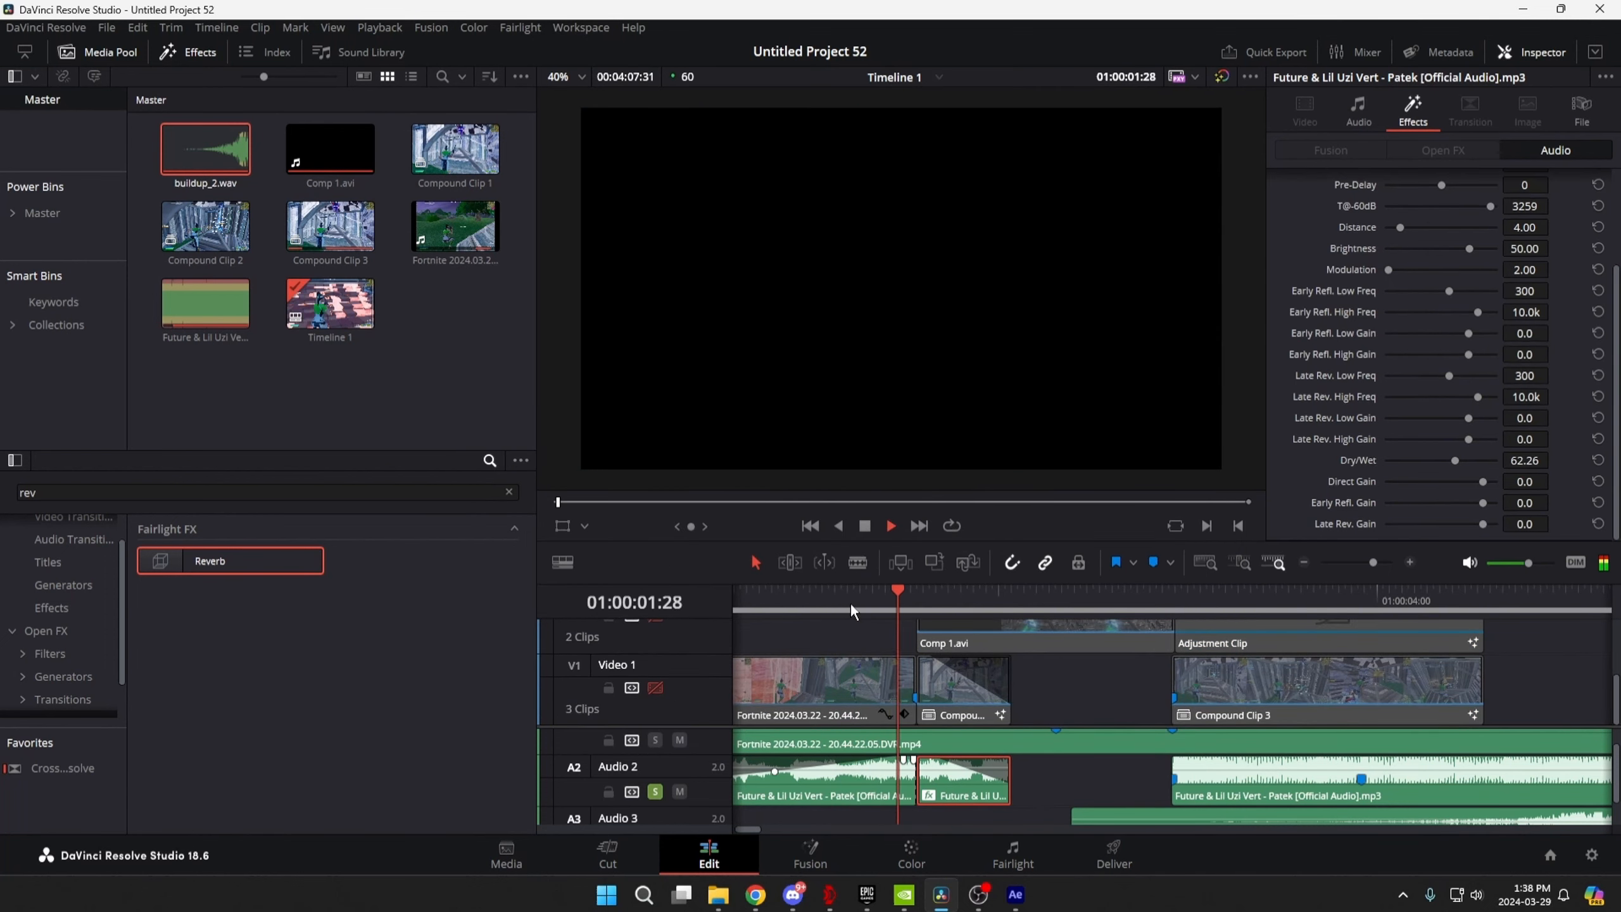
pyautogui.click(823, 592)
pyautogui.press('space')
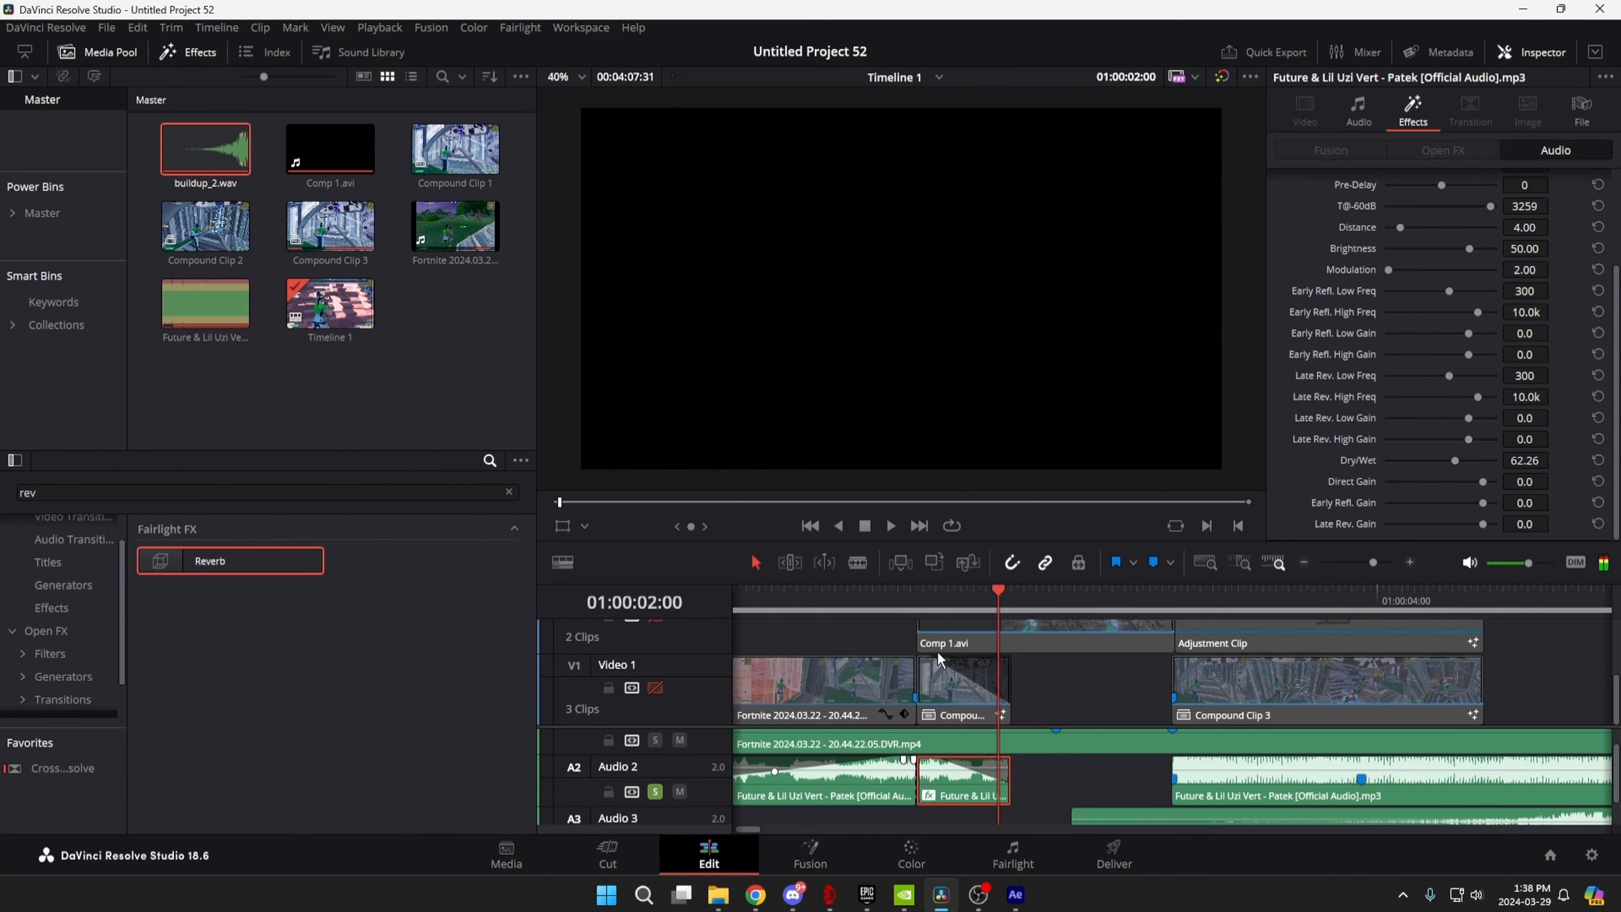
pyautogui.scroll(3, 1332, 279)
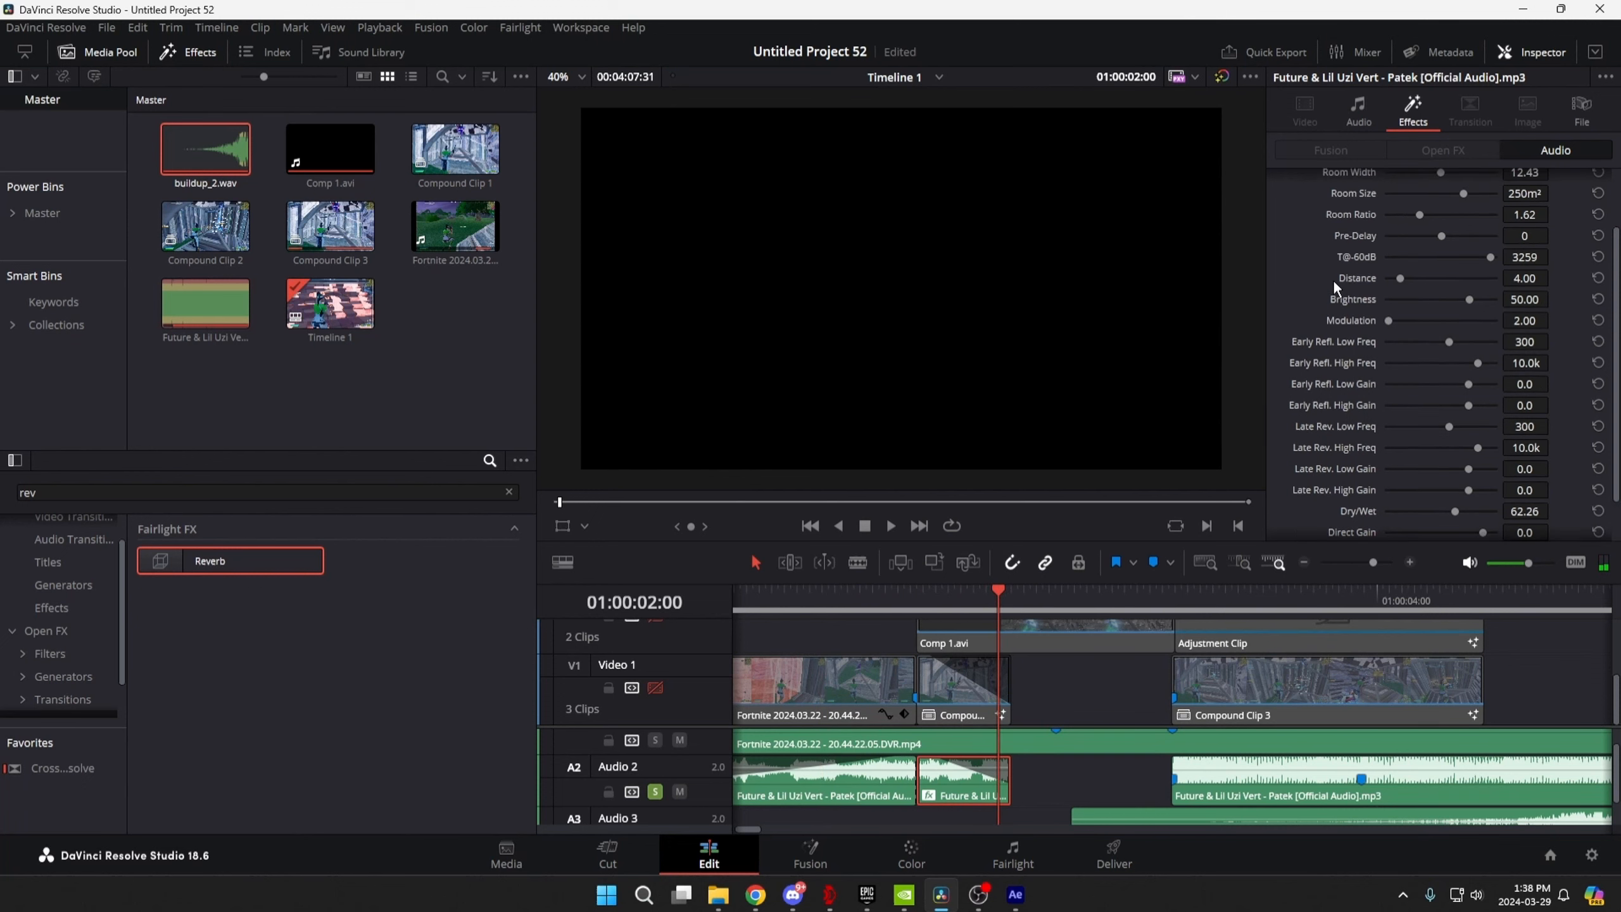
pyautogui.scroll(-3, 1332, 325)
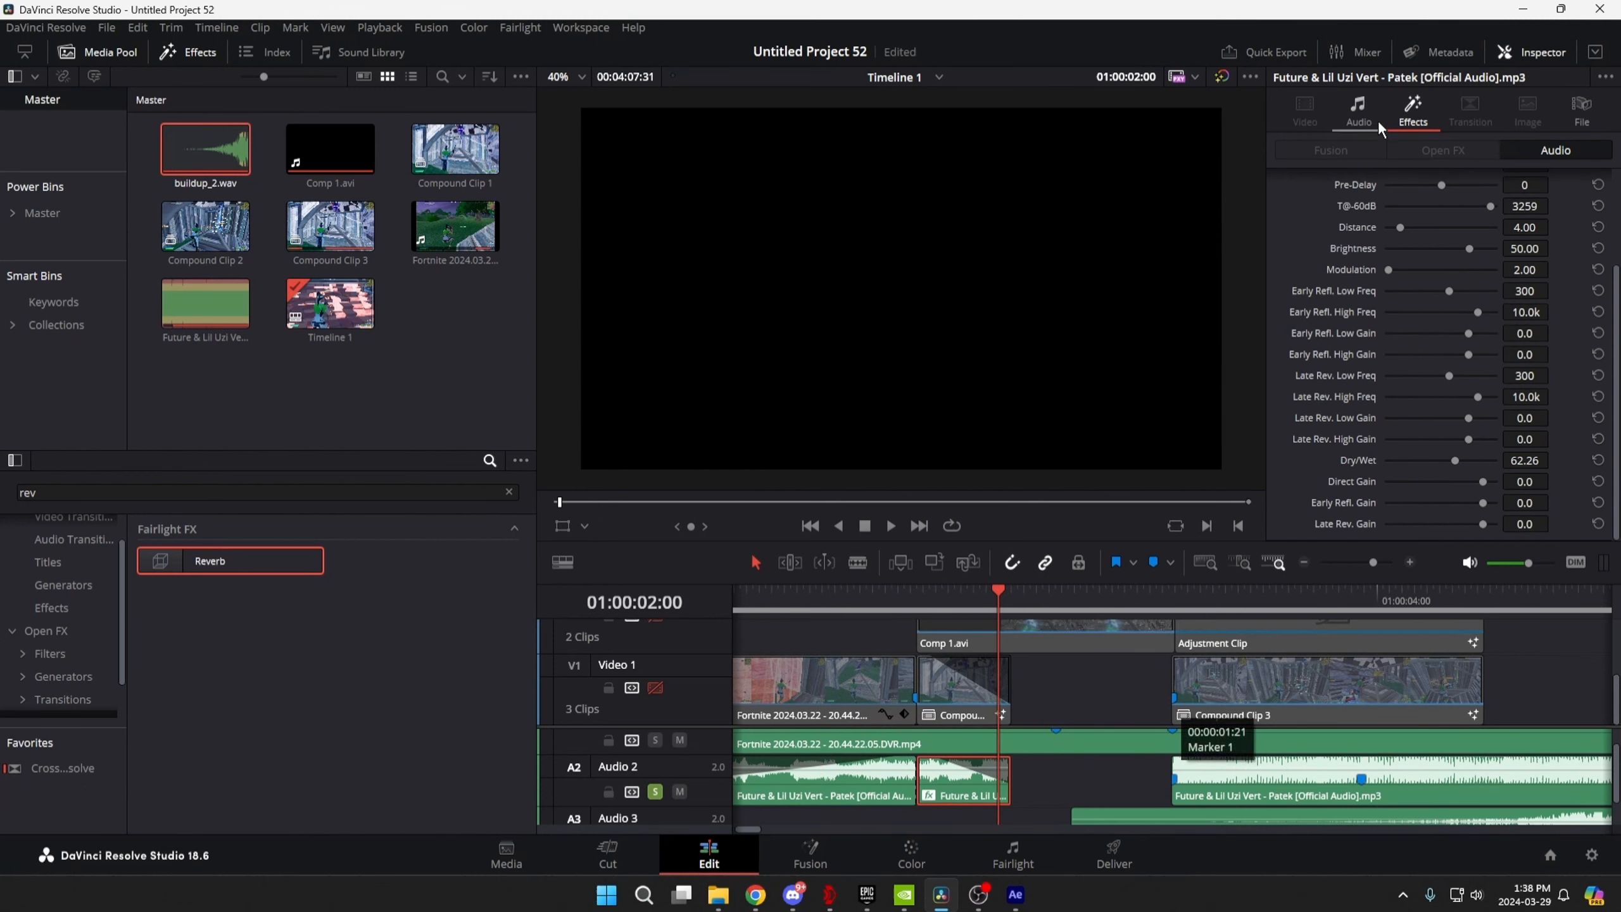
pyautogui.scroll(3, 1400, 111)
pyautogui.scroll(-3, 1391, 252)
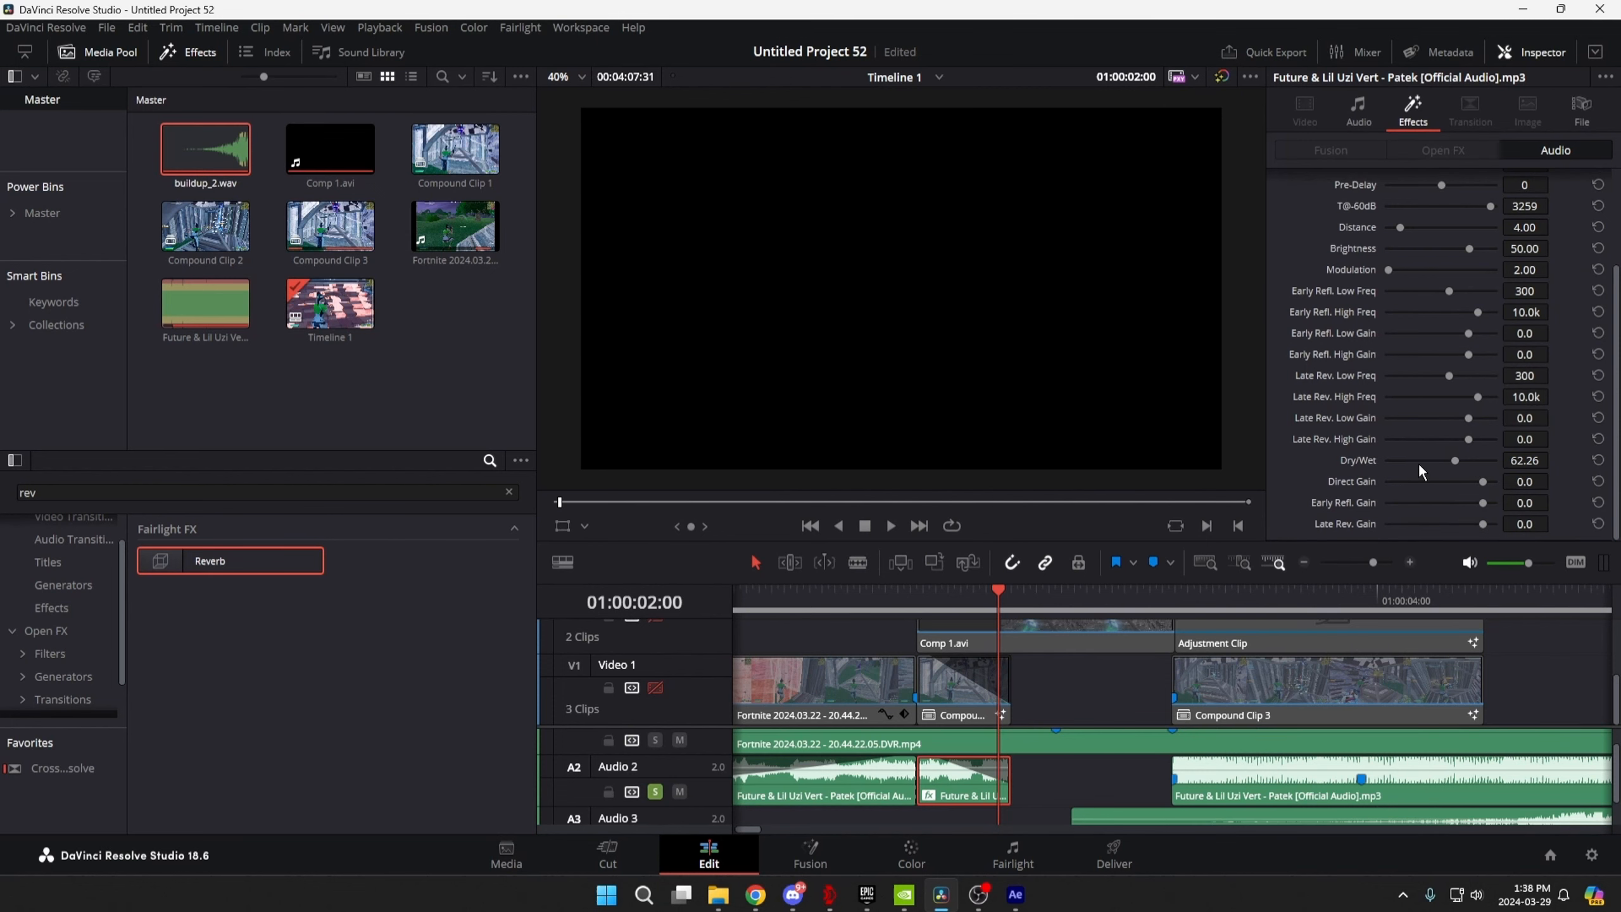
pyautogui.moveTo(1415, 459); pyautogui.dragTo(1412, 459)
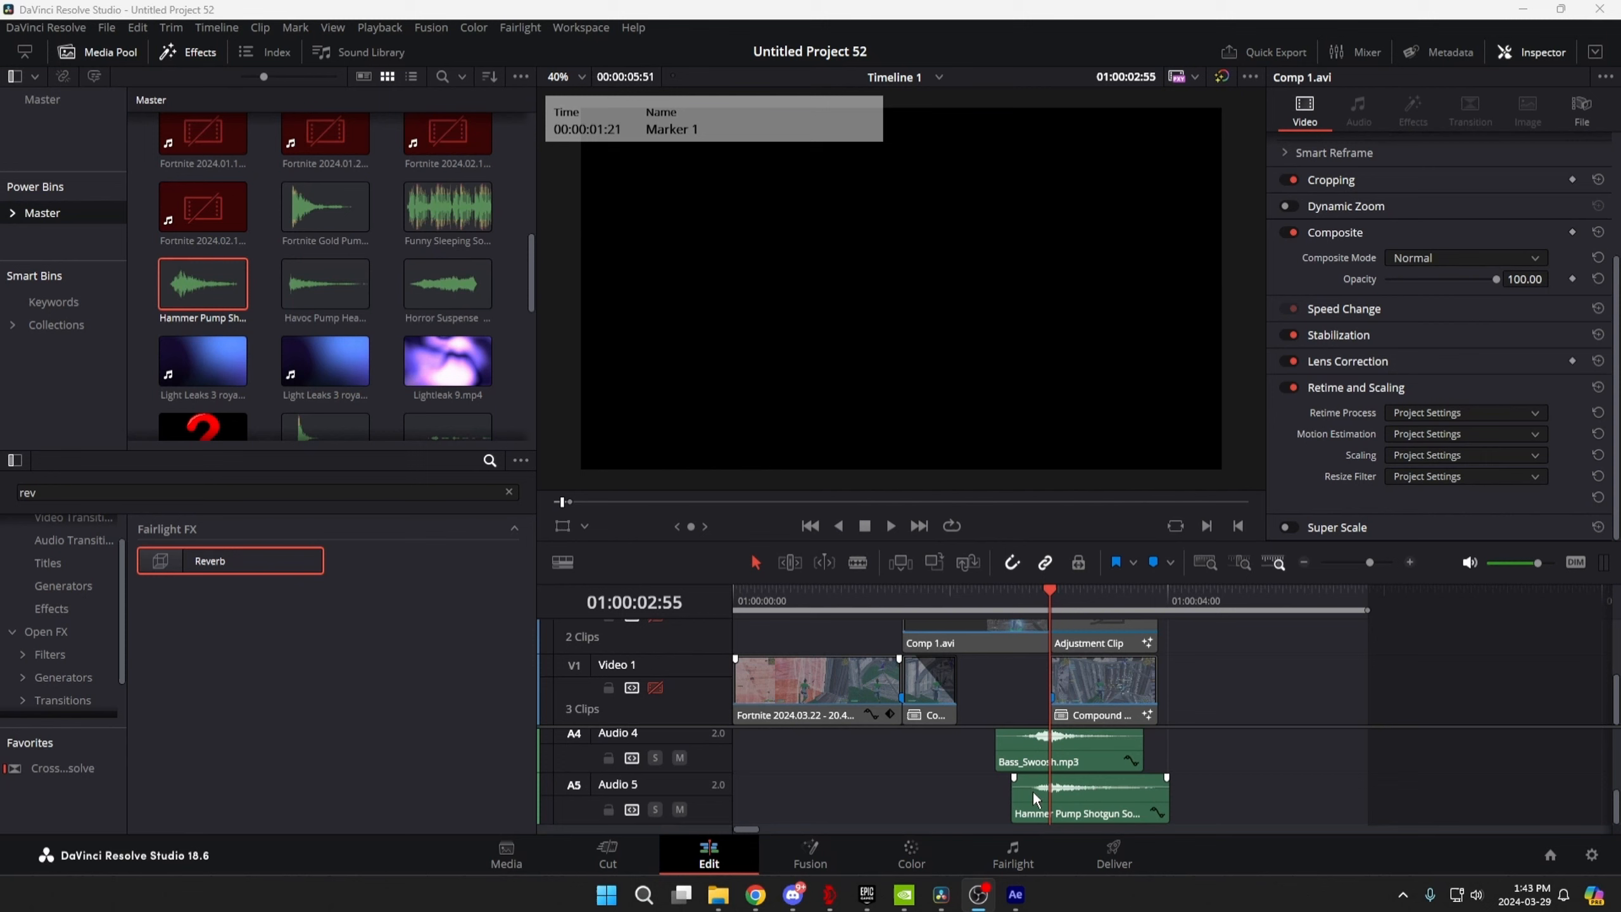
# Examine the audio settings of the Hammer Pump Shotgun and Bass_Swoosh sound effects and the reverbed music piece.
pyautogui.click(1090, 802)
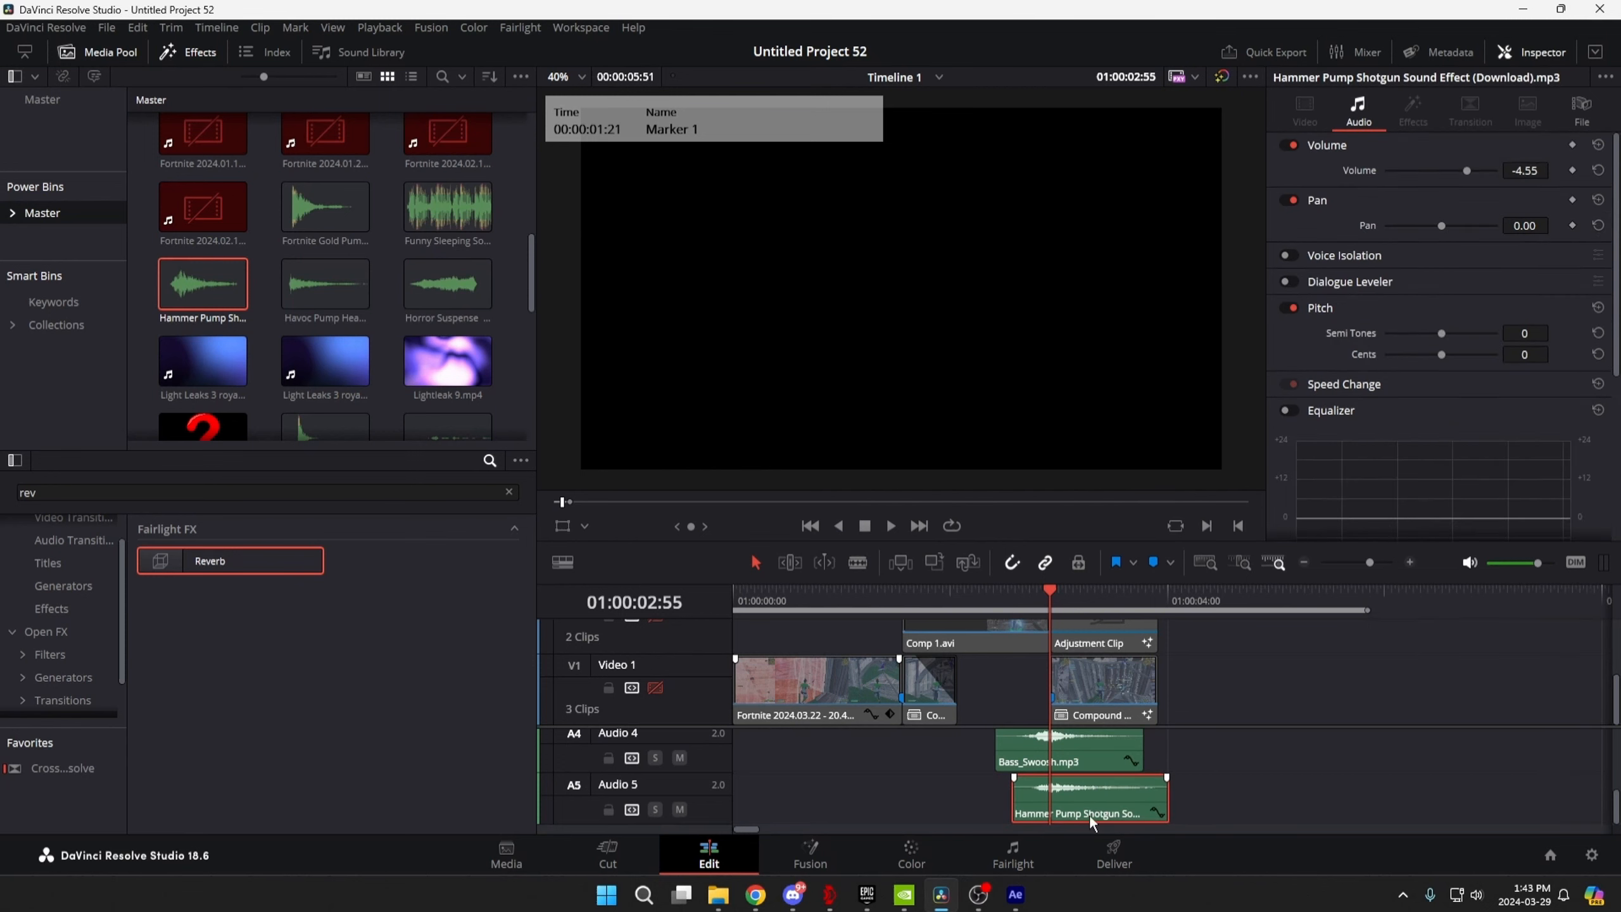
pyautogui.scroll(1, 1091, 791)
pyautogui.click(1076, 790)
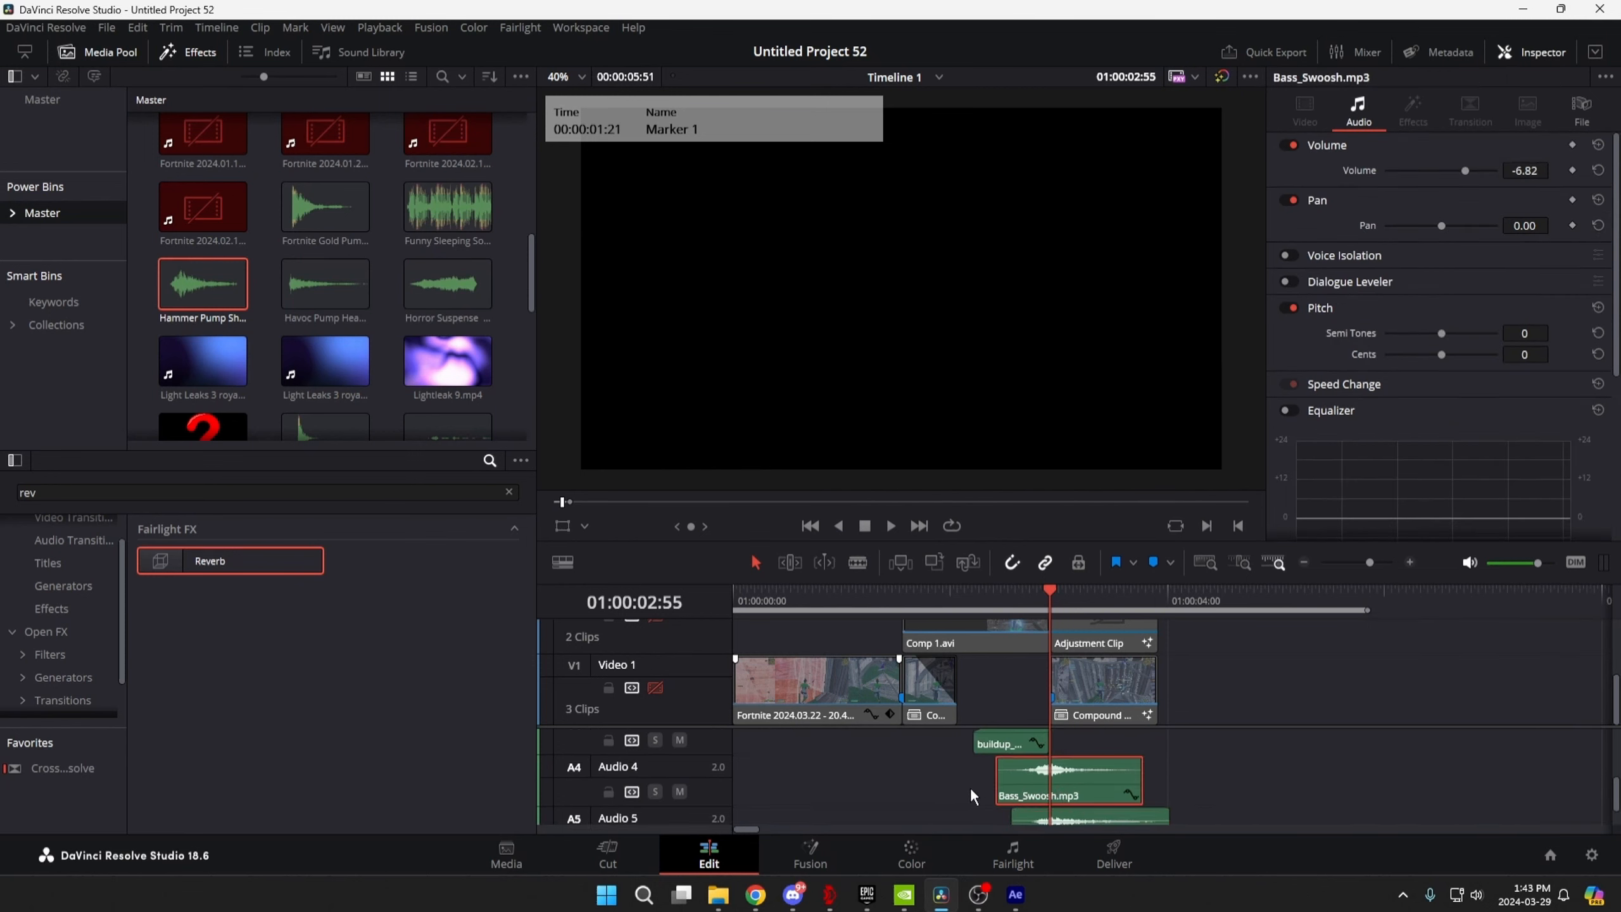
pyautogui.scroll(3, 995, 791)
pyautogui.scroll(-3, 1021, 795)
pyautogui.scroll(1, 1041, 805)
pyautogui.scroll(2, 1015, 806)
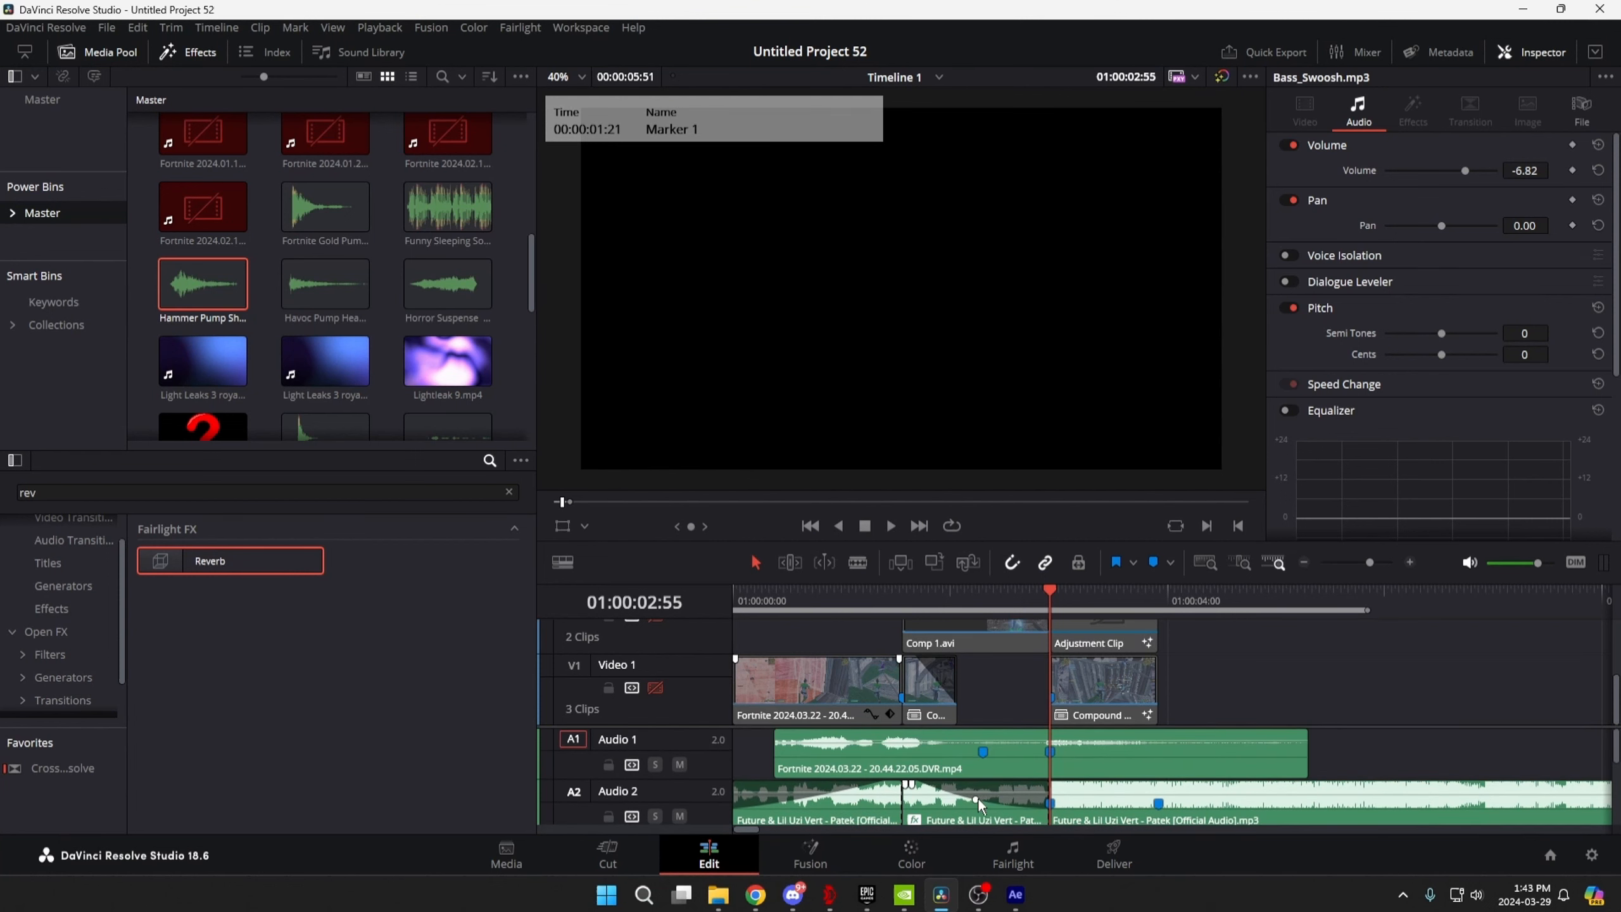
pyautogui.click(977, 796)
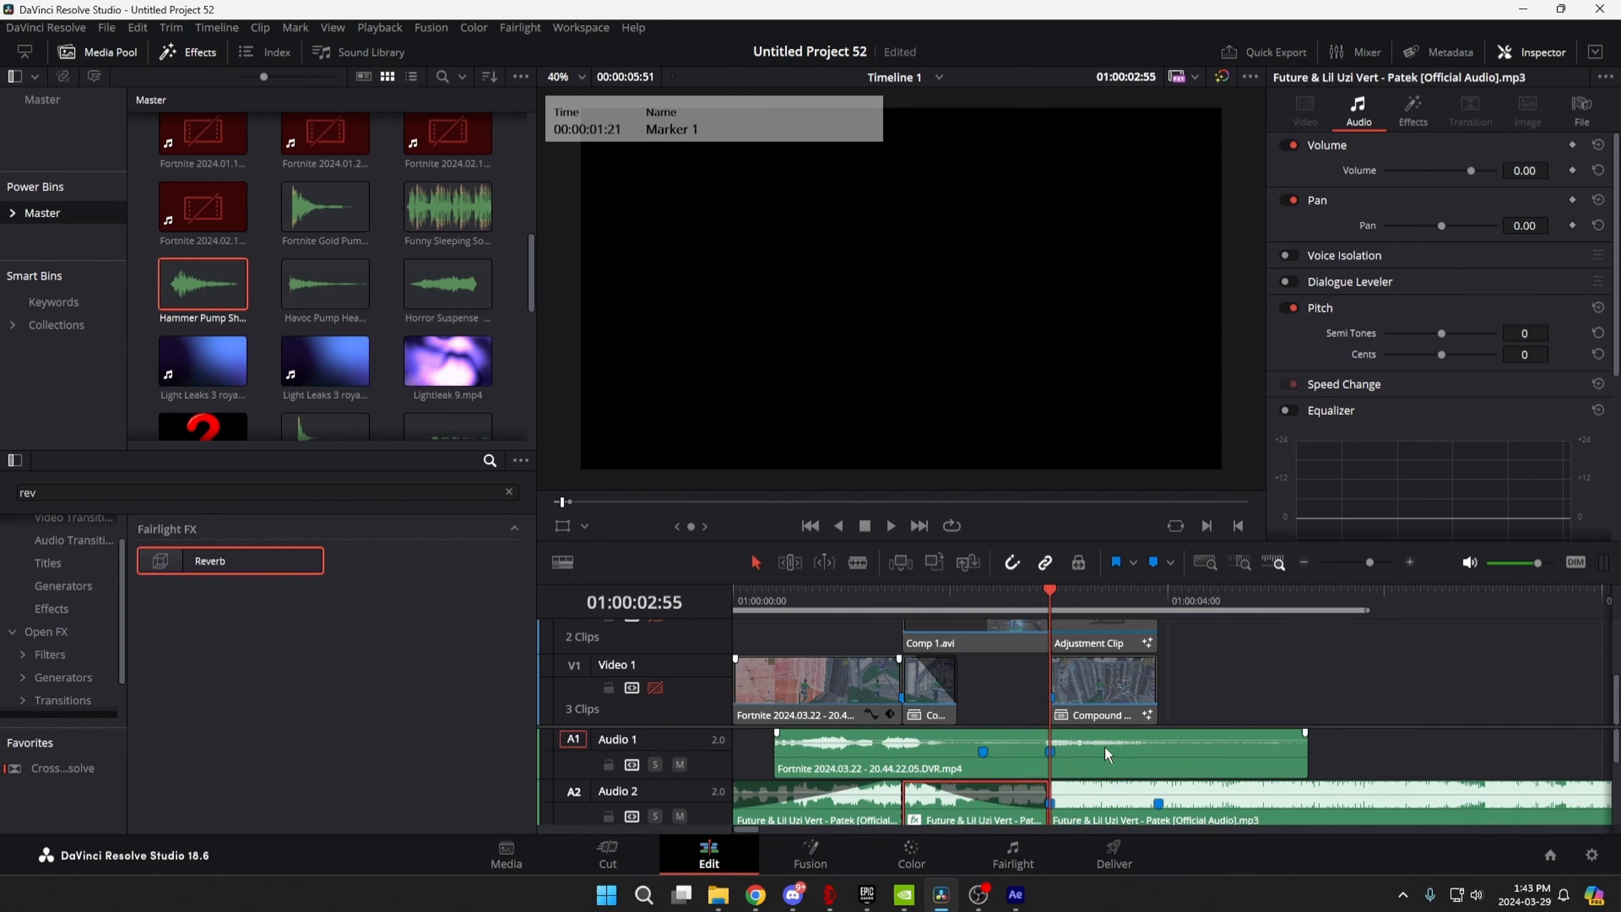
# Re-enable the Video 1, Video 2 and Video 3 tracks and move the playhead to 01:00:05:50.
pyautogui.click(656, 688)
pyautogui.scroll(2, 663, 686)
pyautogui.click(655, 667)
pyautogui.scroll(2, 661, 679)
pyautogui.click(656, 646)
pyautogui.scroll(-3, 689, 673)
pyautogui.click(1161, 610)
pyautogui.scroll(-1, 1185, 670)
pyautogui.scroll(1, 1184, 668)
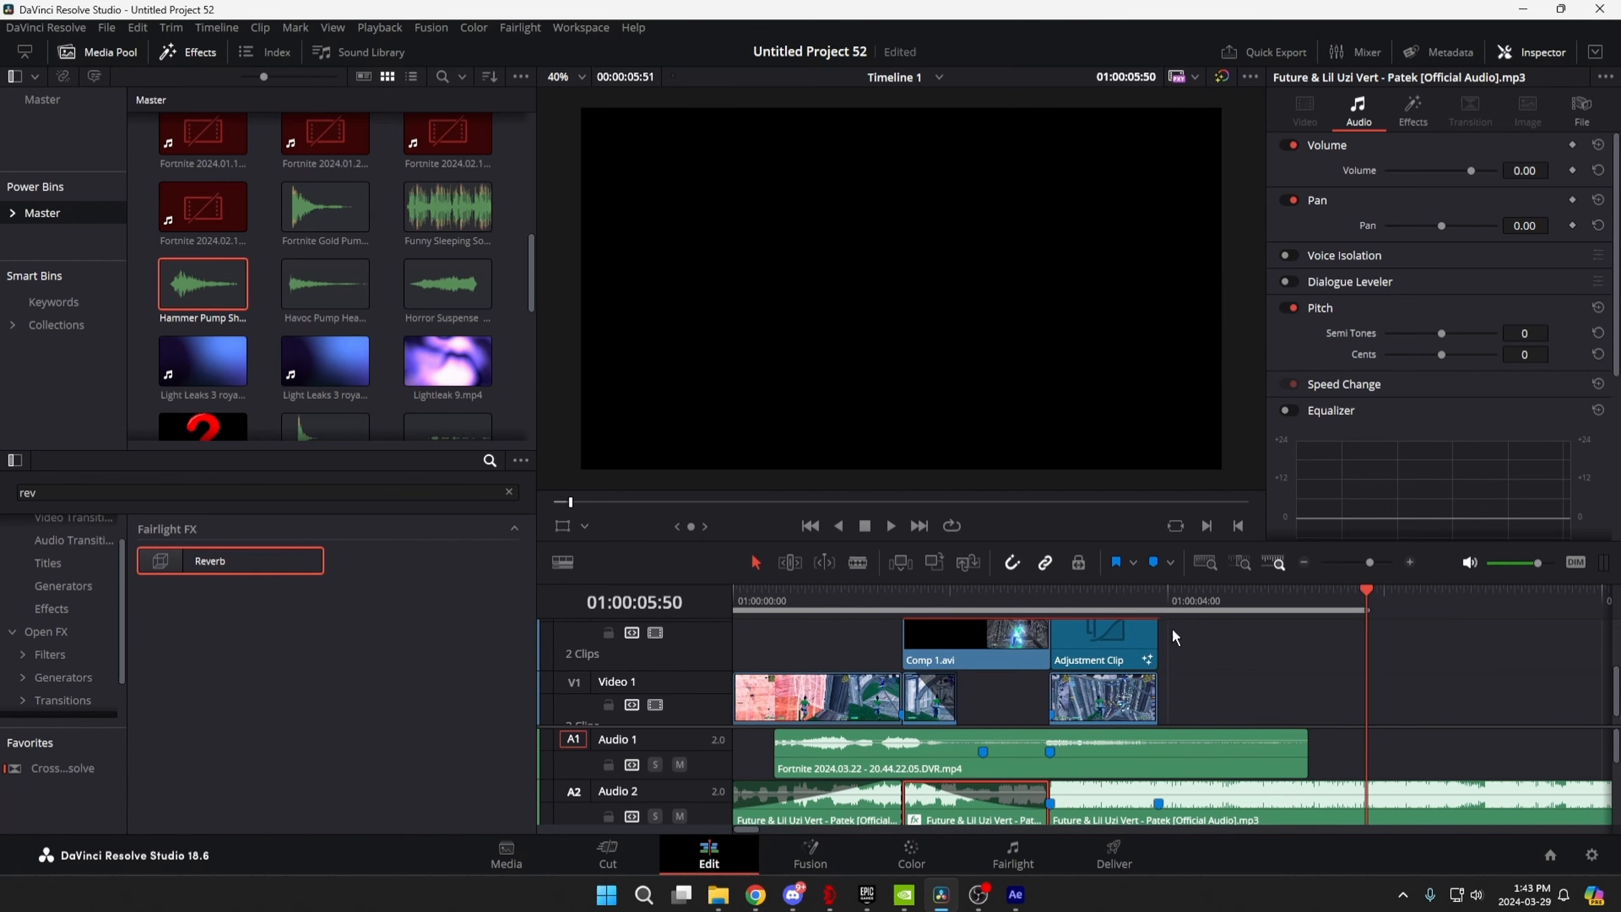